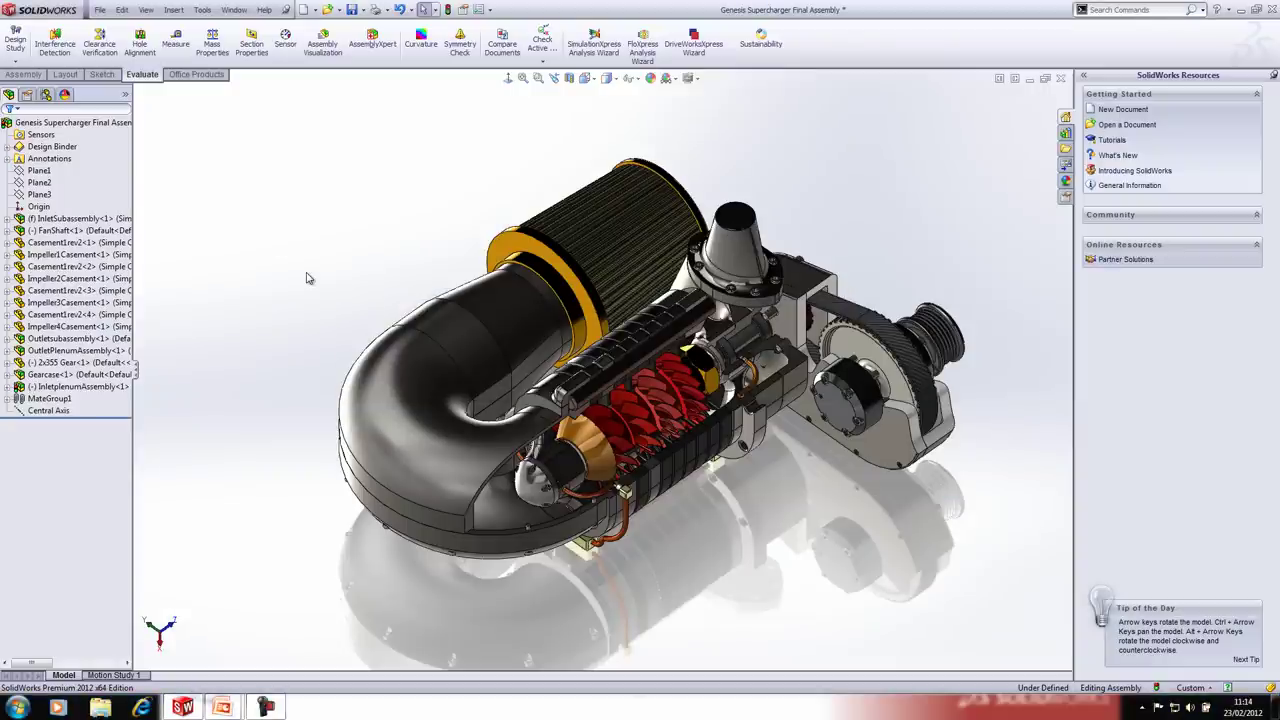
Step: View the supercharger assembly in the Gear Case display state and in the Fan Shaft display state
{"action": "right_click", "coordinate": [125, 100]}
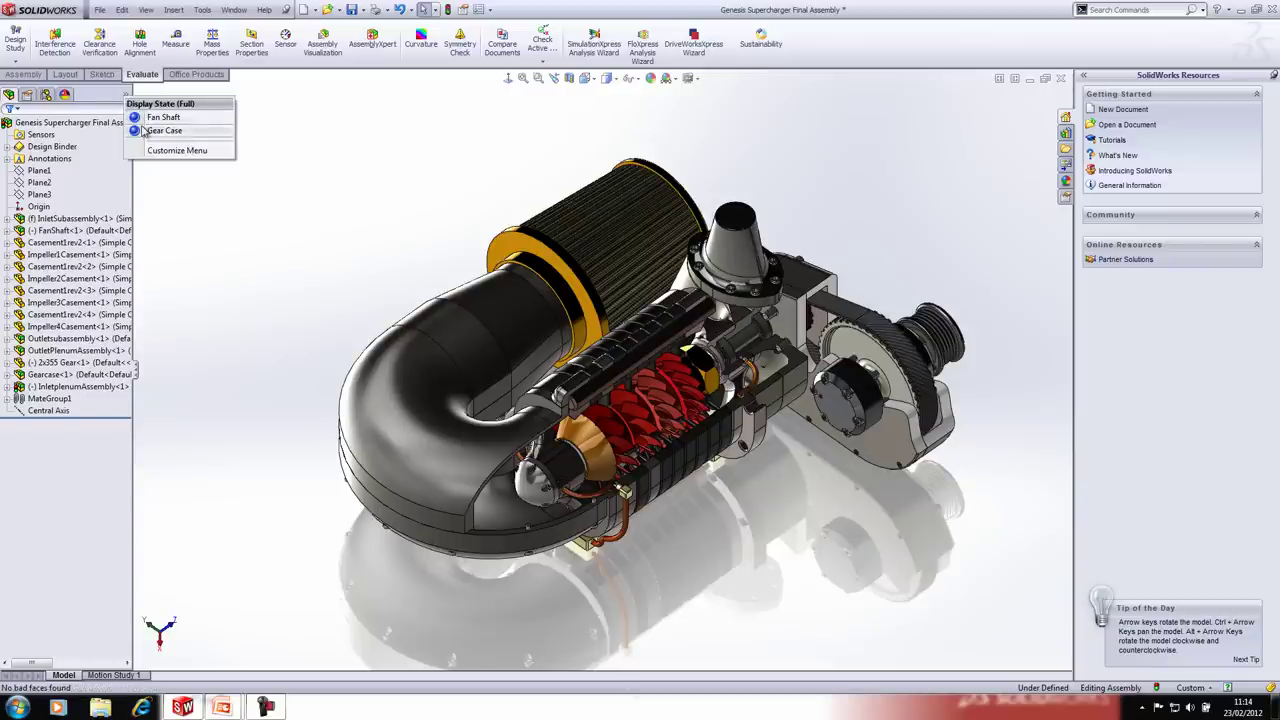
{"action": "left_click", "coordinate": [143, 131]}
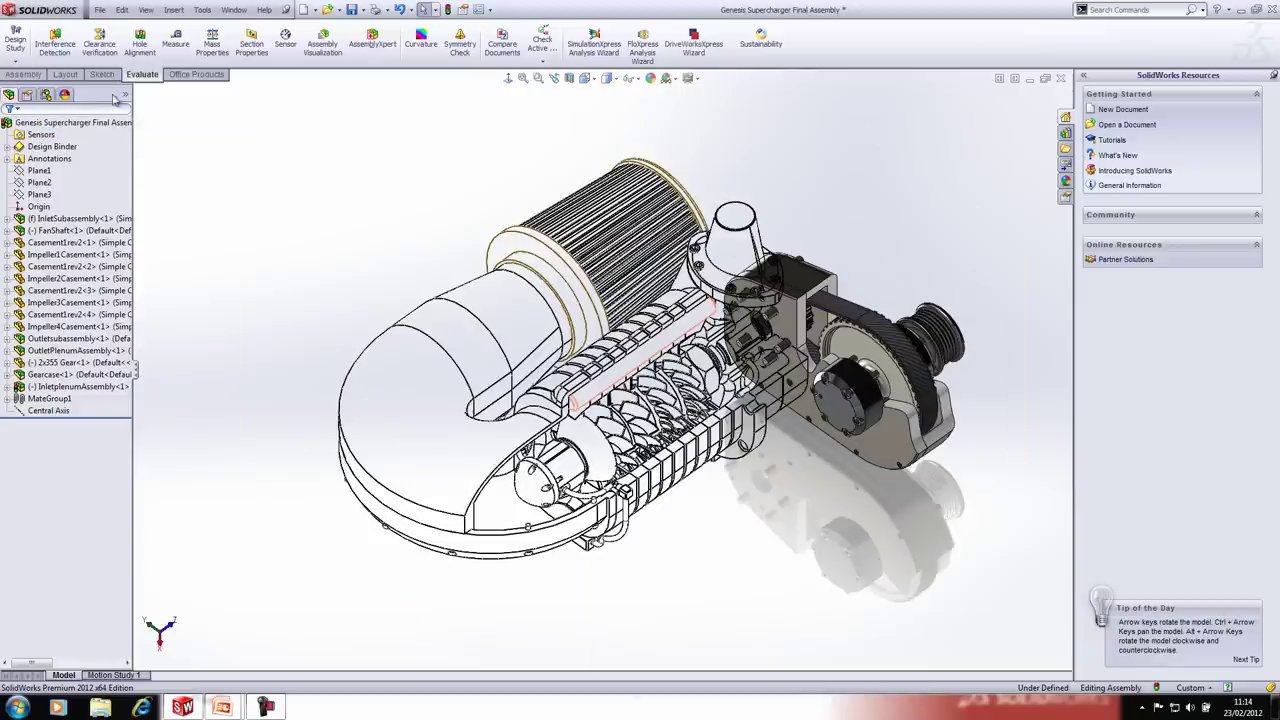
{"action": "right_click", "coordinate": [125, 100]}
{"action": "left_click", "coordinate": [143, 117]}
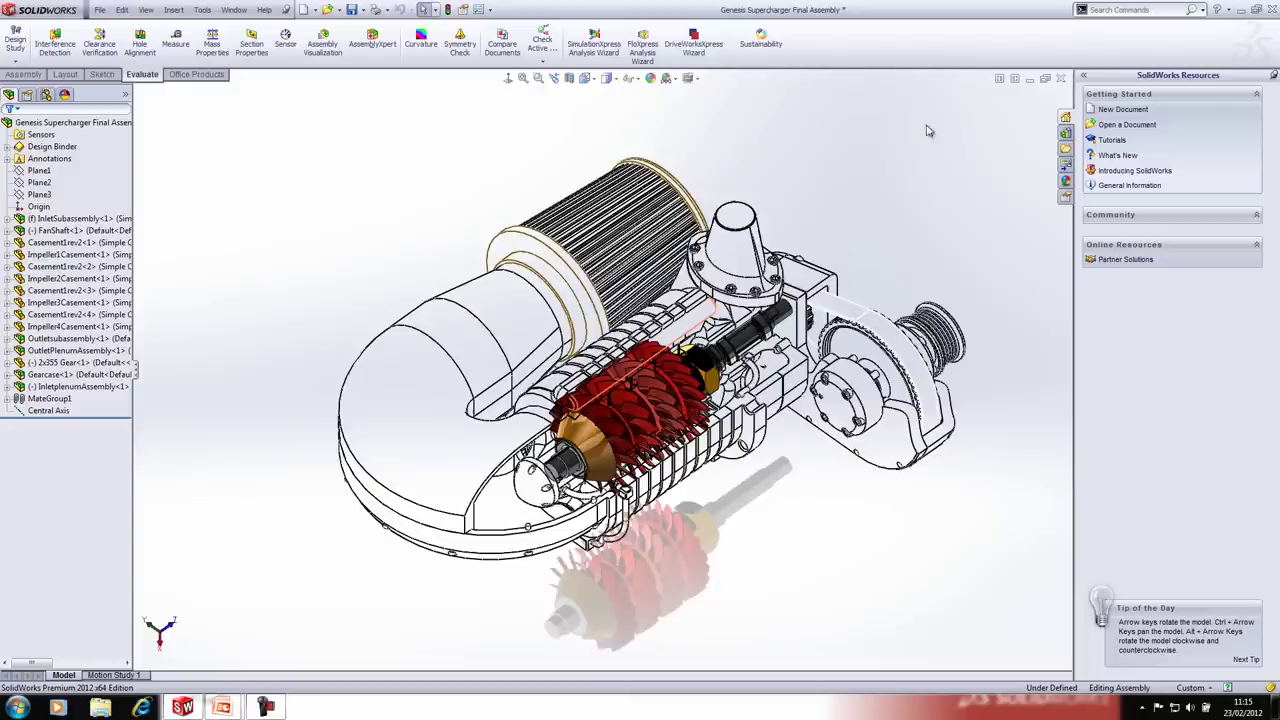
Step: Close the supercharger assembly without saving and open the recent part gearcasecover_wnr to view it
{"action": "left_click", "coordinate": [1061, 78]}
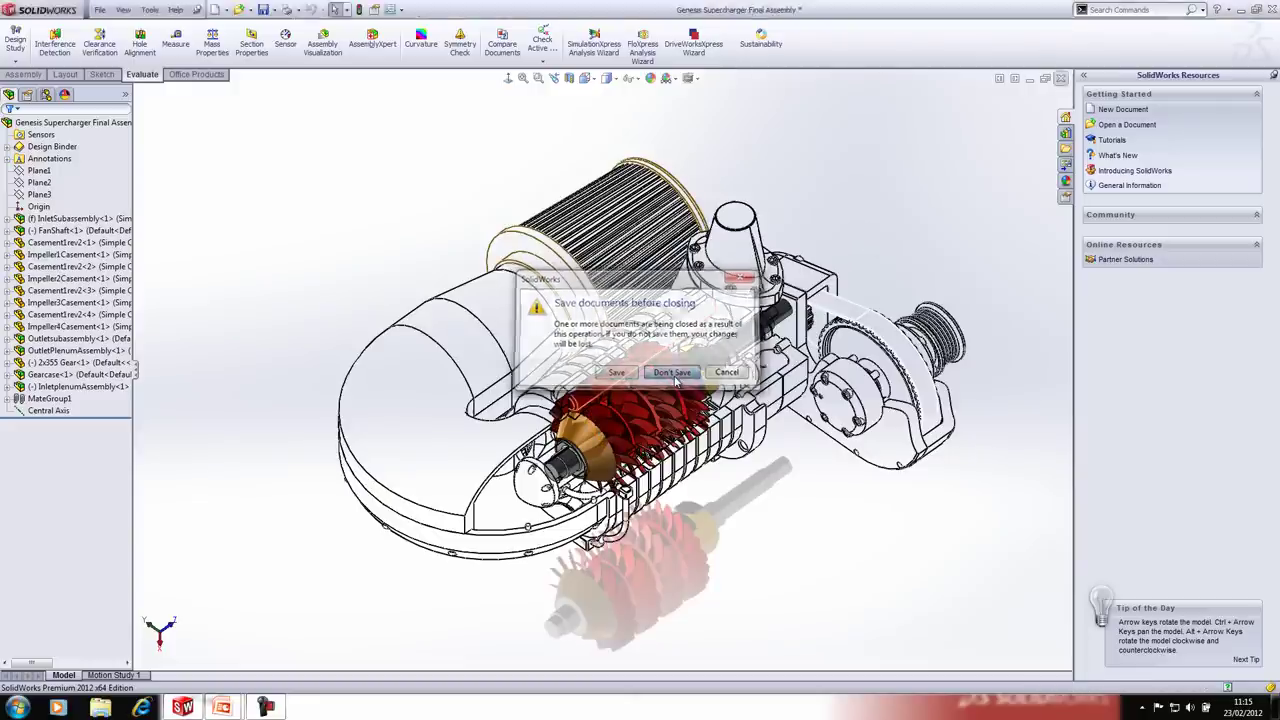
{"action": "left_click", "coordinate": [675, 376]}
{"action": "left_click", "coordinate": [102, 11]}
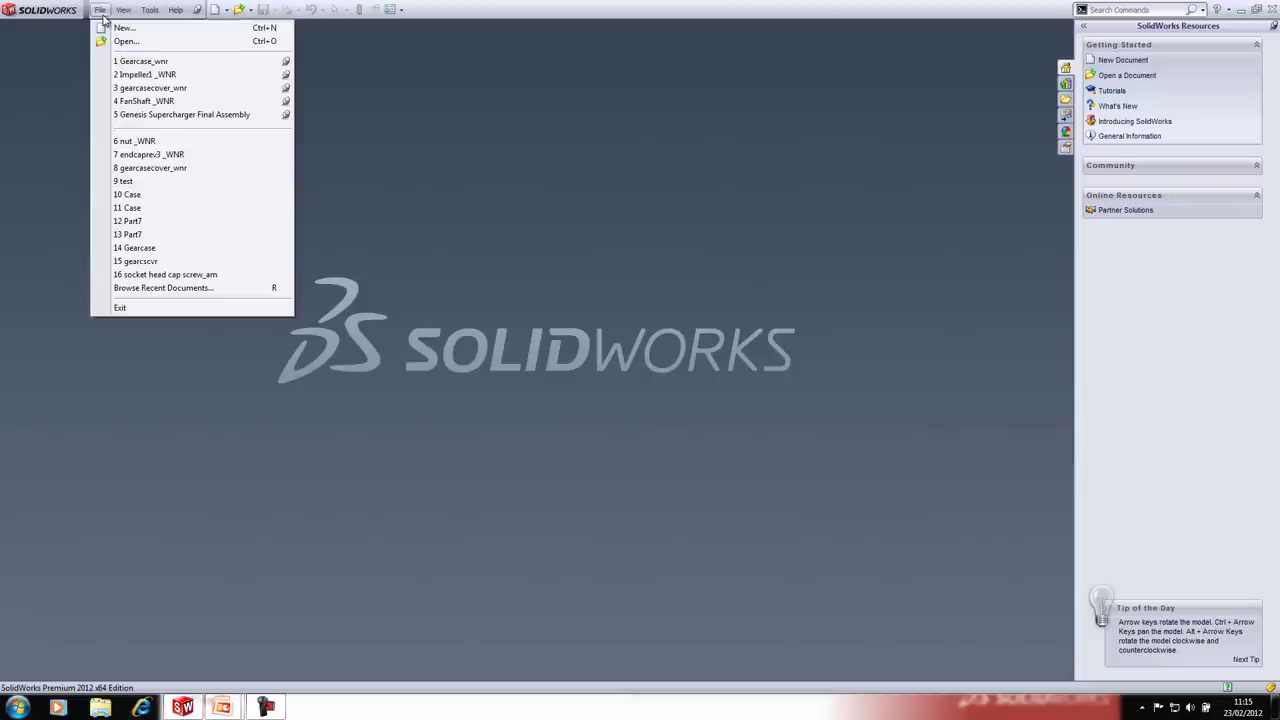
{"action": "left_click", "coordinate": [140, 89]}
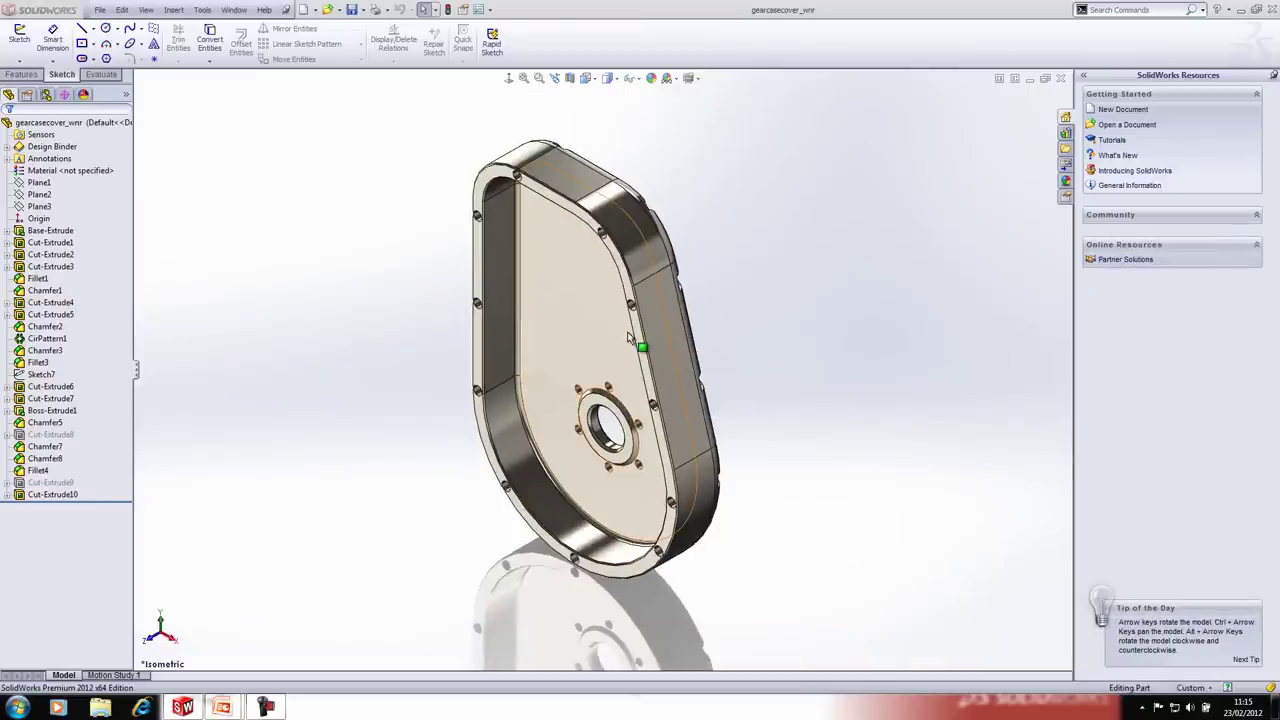
{"action": "middle_click_drag", "start_coordinate": [630, 338], "coordinate": [604, 328]}
Step: Create a new part document and start a sketch on its Front Plane
{"action": "left_click", "coordinate": [100, 9]}
{"action": "left_click", "coordinate": [183, 106]}
{"action": "left_click", "coordinate": [250, 425]}
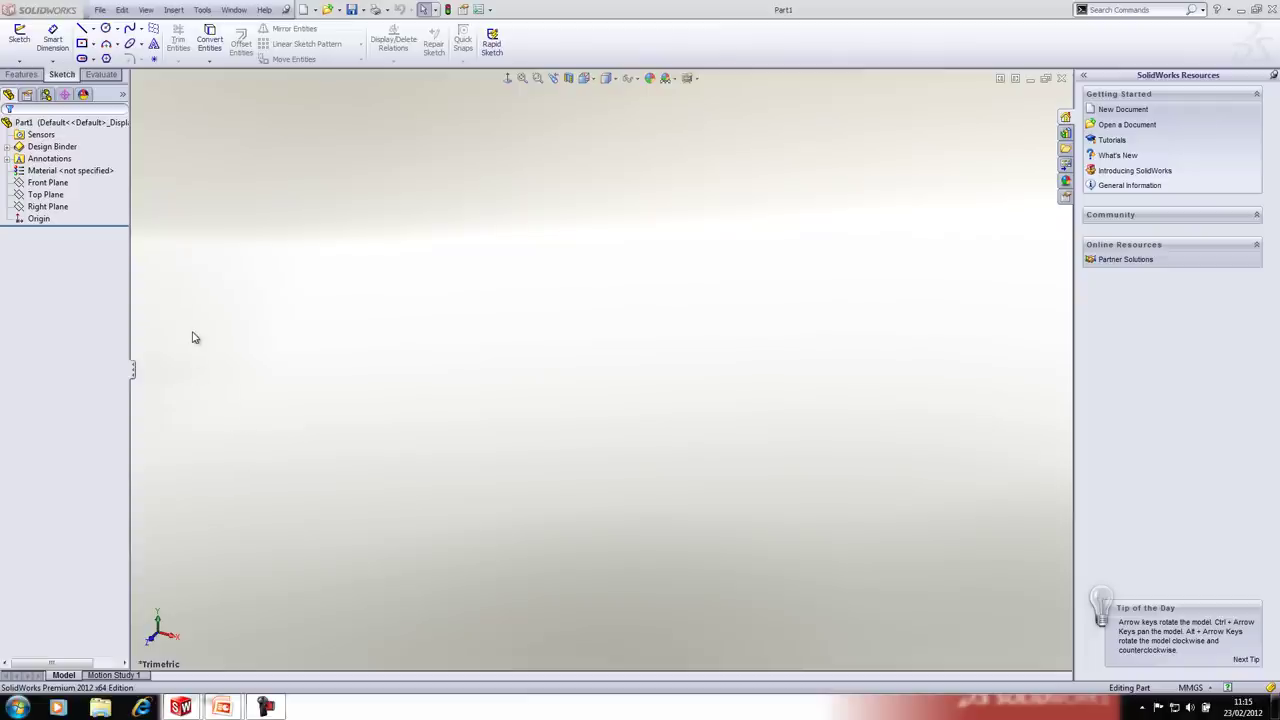
{"action": "left_click", "coordinate": [50, 183]}
{"action": "right_click", "coordinate": [50, 183]}
{"action": "left_click", "coordinate": [75, 163]}
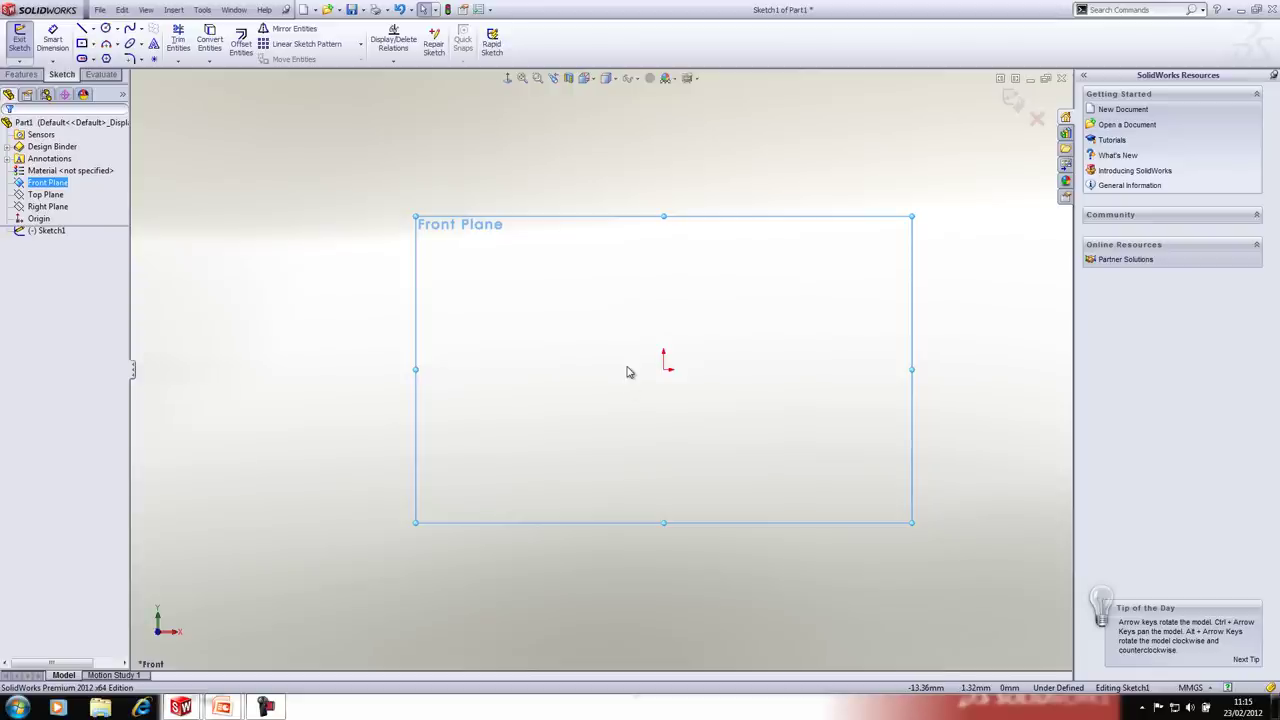
Step: Sketch a circle about 171 mm in diameter centred on the origin
{"action": "key", "text": "s"}
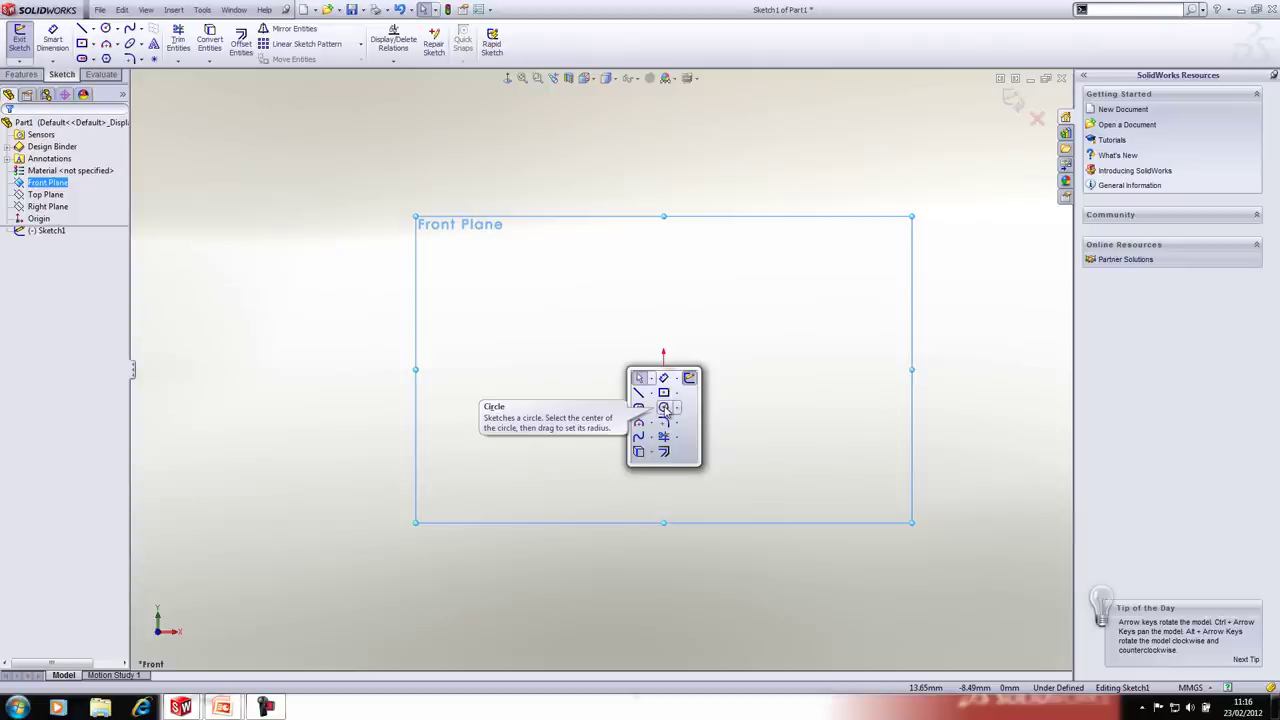
{"action": "left_click", "coordinate": [664, 408]}
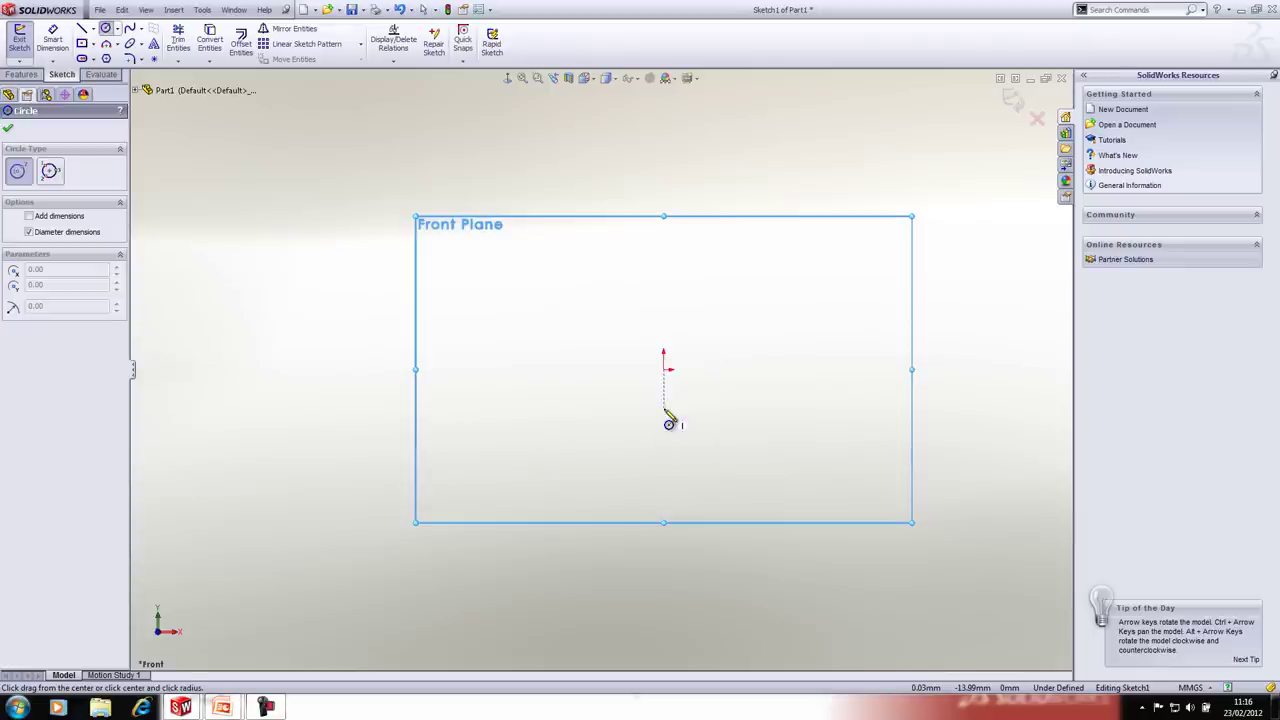
{"action": "mouse_move", "coordinate": [666, 372]}
{"action": "left_mouse_down"}
{"action": "mouse_move", "coordinate": [697, 489]}
{"action": "mouse_move", "coordinate": [737, 569]}
{"action": "mouse_move", "coordinate": [778, 594]}
{"action": "left_mouse_up"}
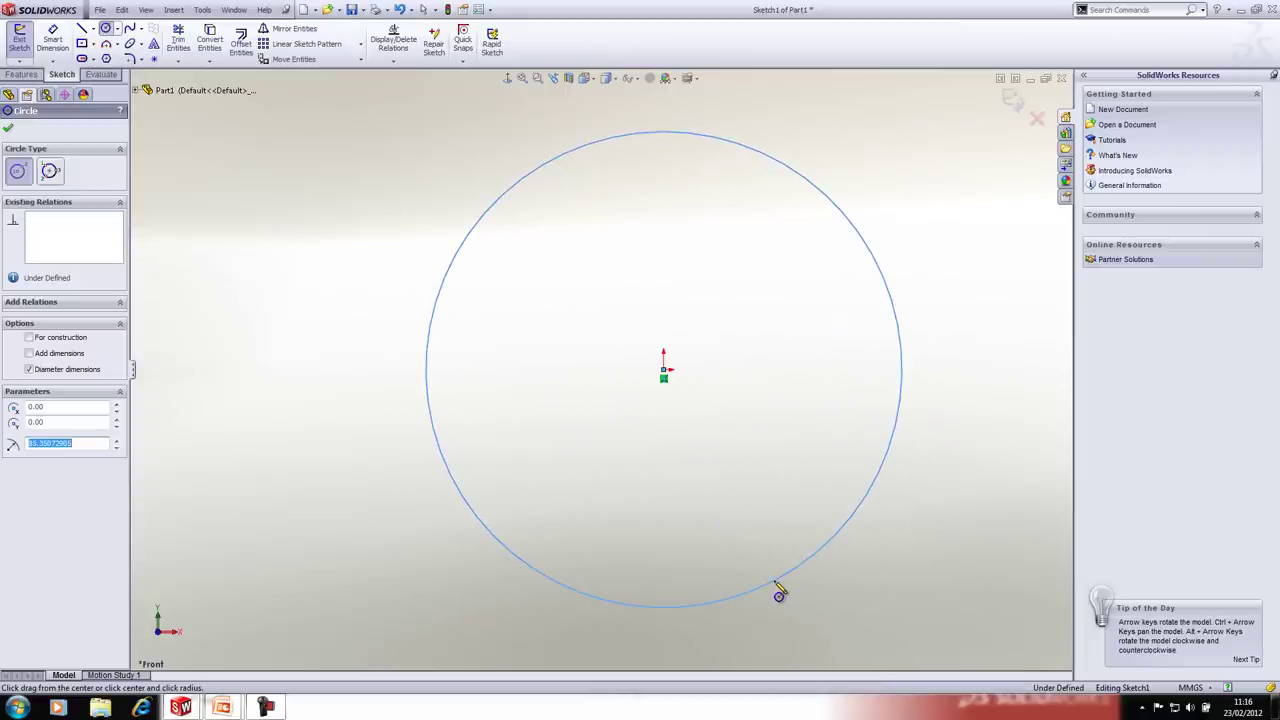
{"action": "scroll", "coordinate": [757, 571], "scroll_direction": "up", "scroll_amount": 4}
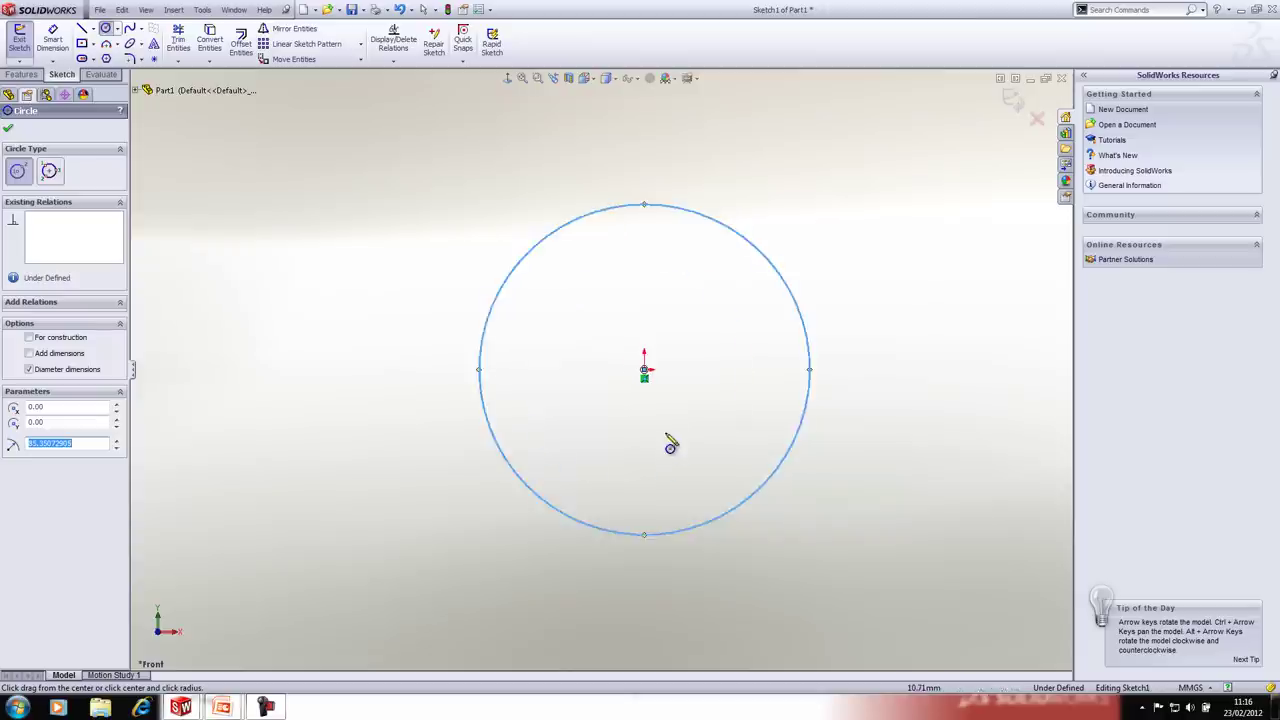
{"action": "key", "text": "Escape"}
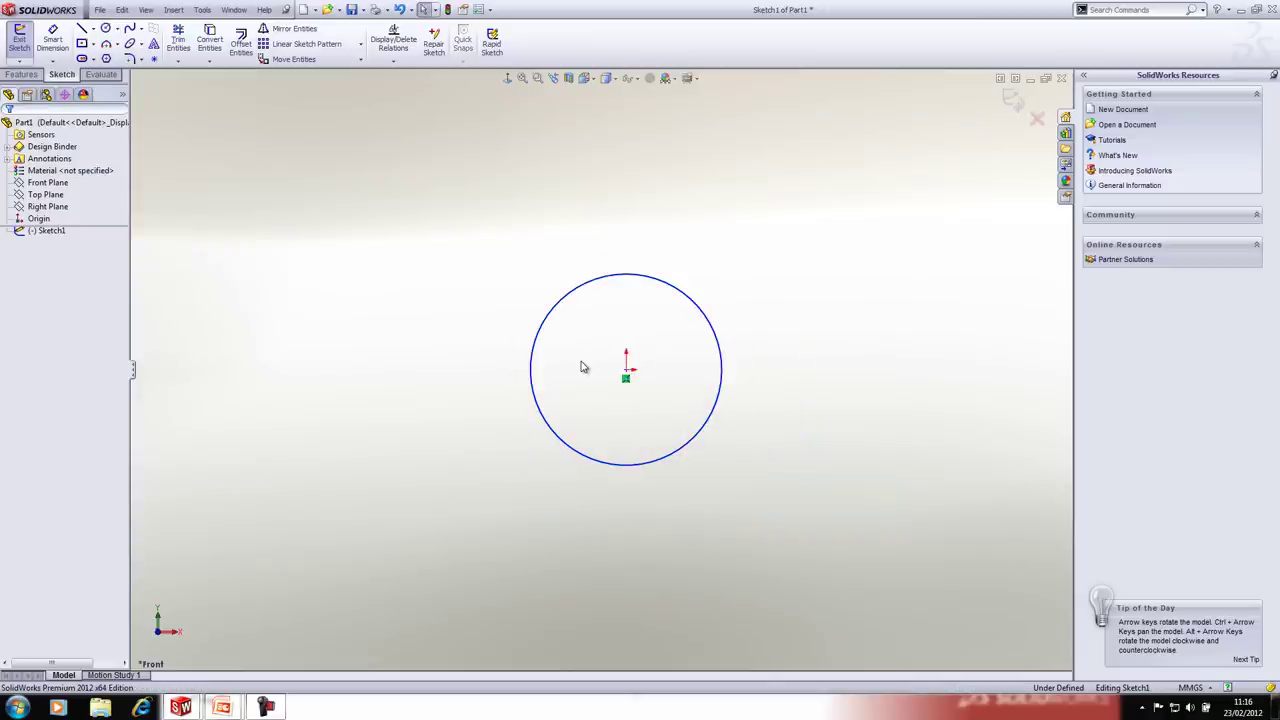
Step: Draw three connected lines from the circle's left quadrant about 155 mm up, horizontally across, and vertically down to its right quadrant
{"action": "mouse_move", "coordinate": [585, 370]}
{"action": "right_mouse_down"}
{"action": "mouse_move", "coordinate": [597, 384]}
{"action": "mouse_move", "coordinate": [582, 330]}
{"action": "mouse_move", "coordinate": [548, 358]}
{"action": "mouse_move", "coordinate": [582, 405]}
{"action": "mouse_move", "coordinate": [610, 372]}
{"action": "mouse_move", "coordinate": [586, 328]}
{"action": "mouse_move", "coordinate": [555, 362]}
{"action": "mouse_move", "coordinate": [584, 401]}
{"action": "mouse_move", "coordinate": [561, 363]}
{"action": "mouse_move", "coordinate": [599, 360]}
{"action": "mouse_move", "coordinate": [562, 380]}
{"action": "mouse_move", "coordinate": [522, 372]}
{"action": "right_mouse_up"}
{"action": "scroll", "coordinate": [556, 330], "scroll_direction": "down", "scroll_amount": 3}
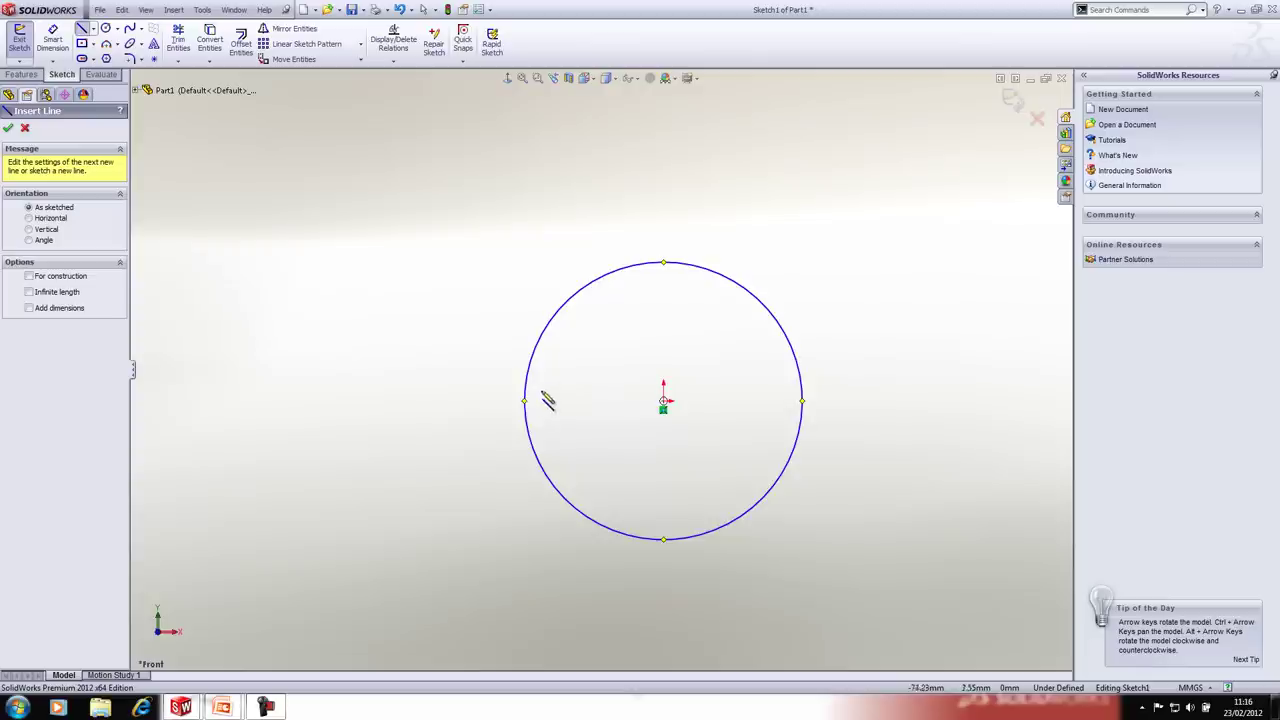
{"action": "left_click", "coordinate": [523, 401]}
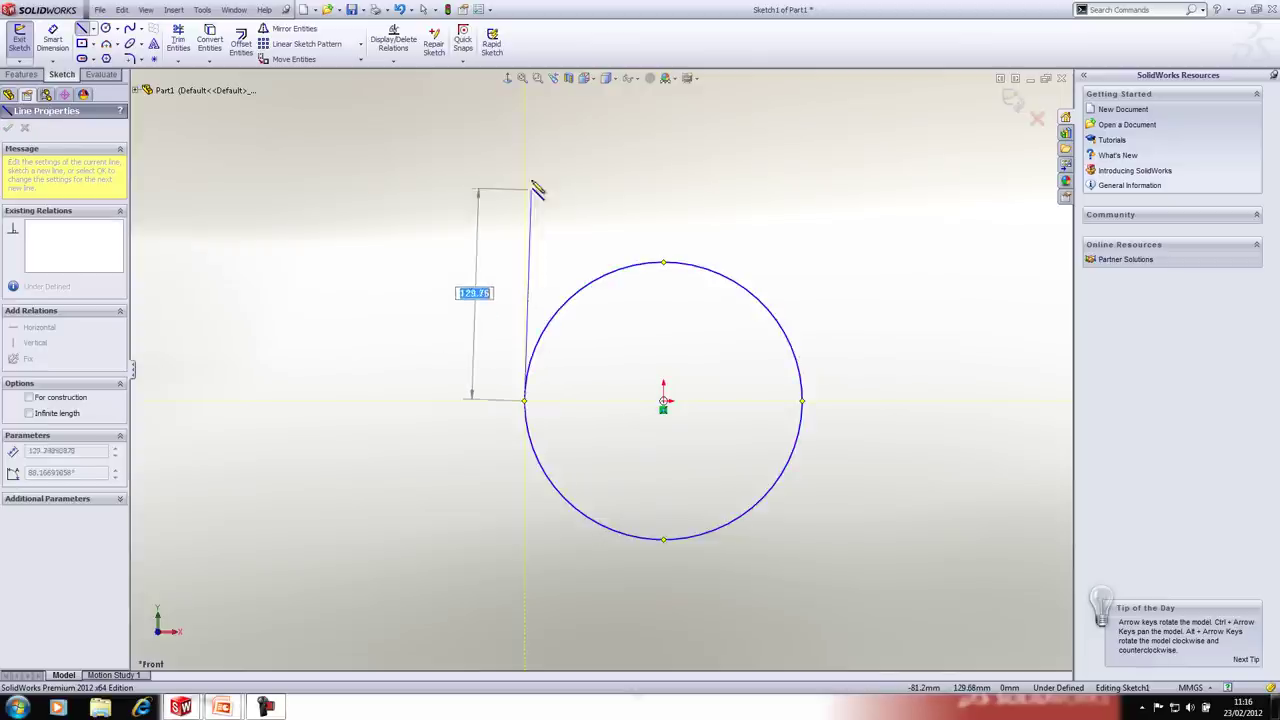
{"action": "left_click", "coordinate": [524, 150]}
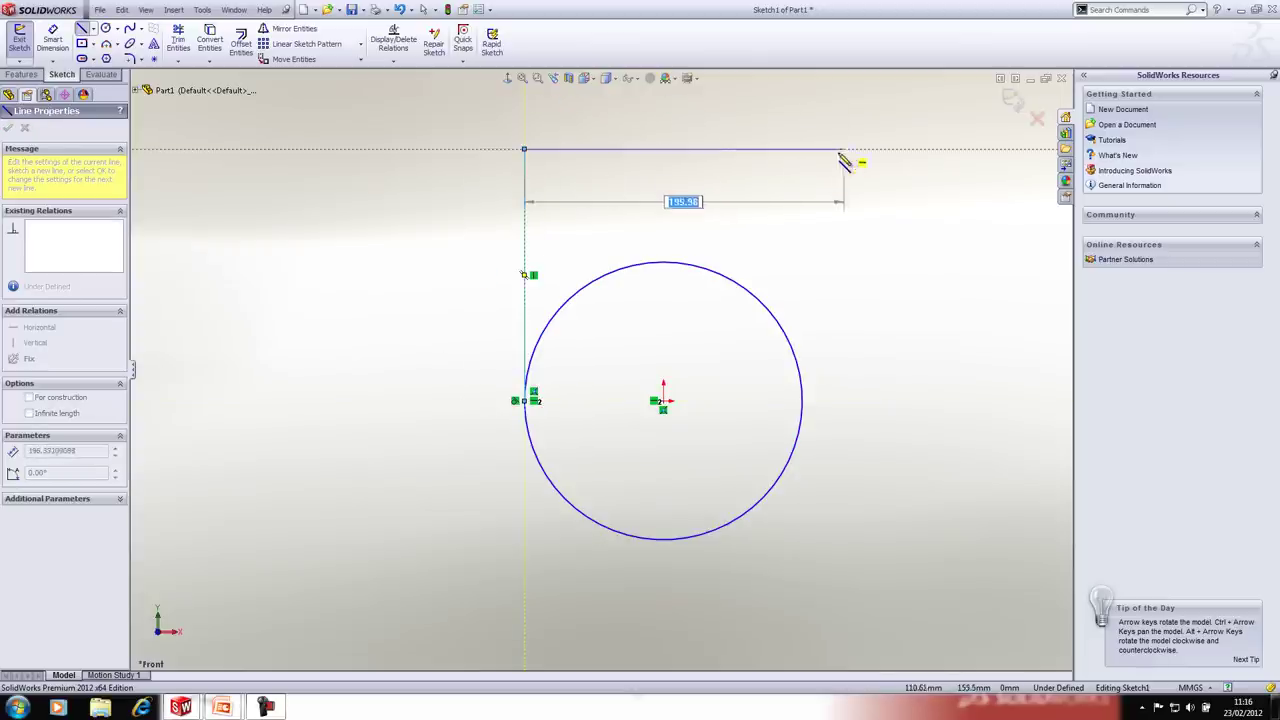
{"action": "left_click", "coordinate": [802, 150]}
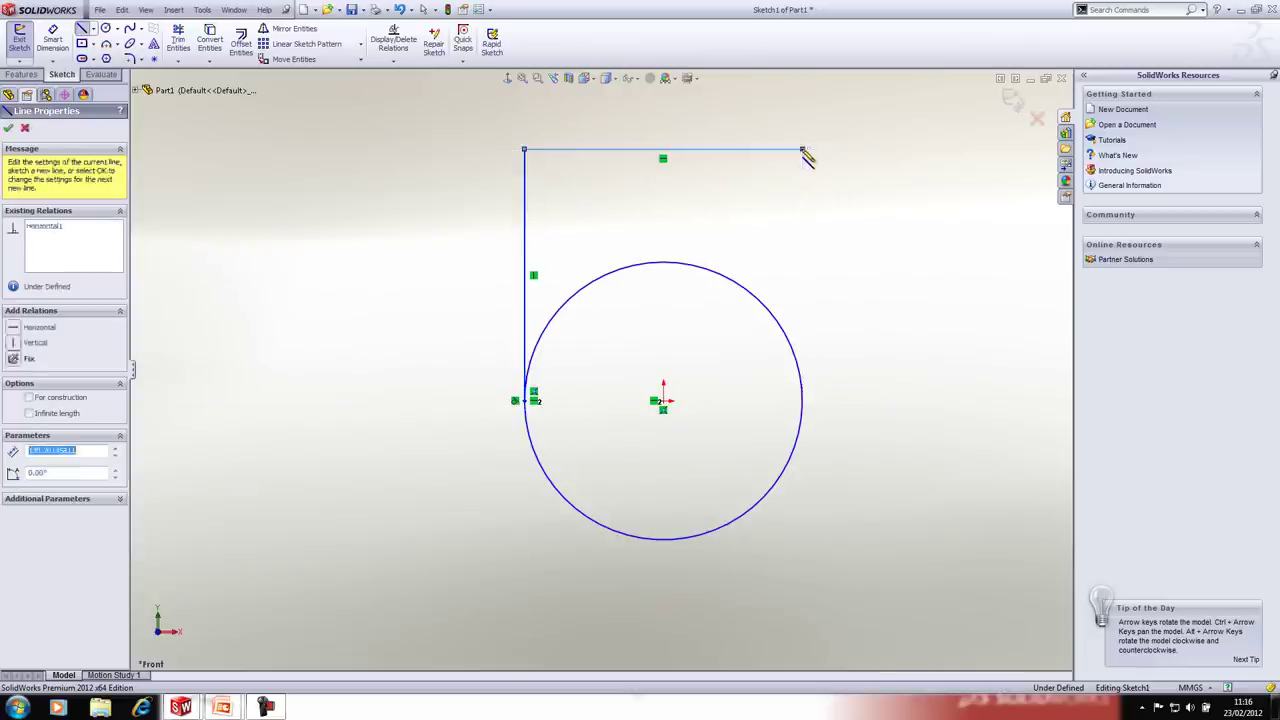
{"action": "left_click", "coordinate": [803, 401]}
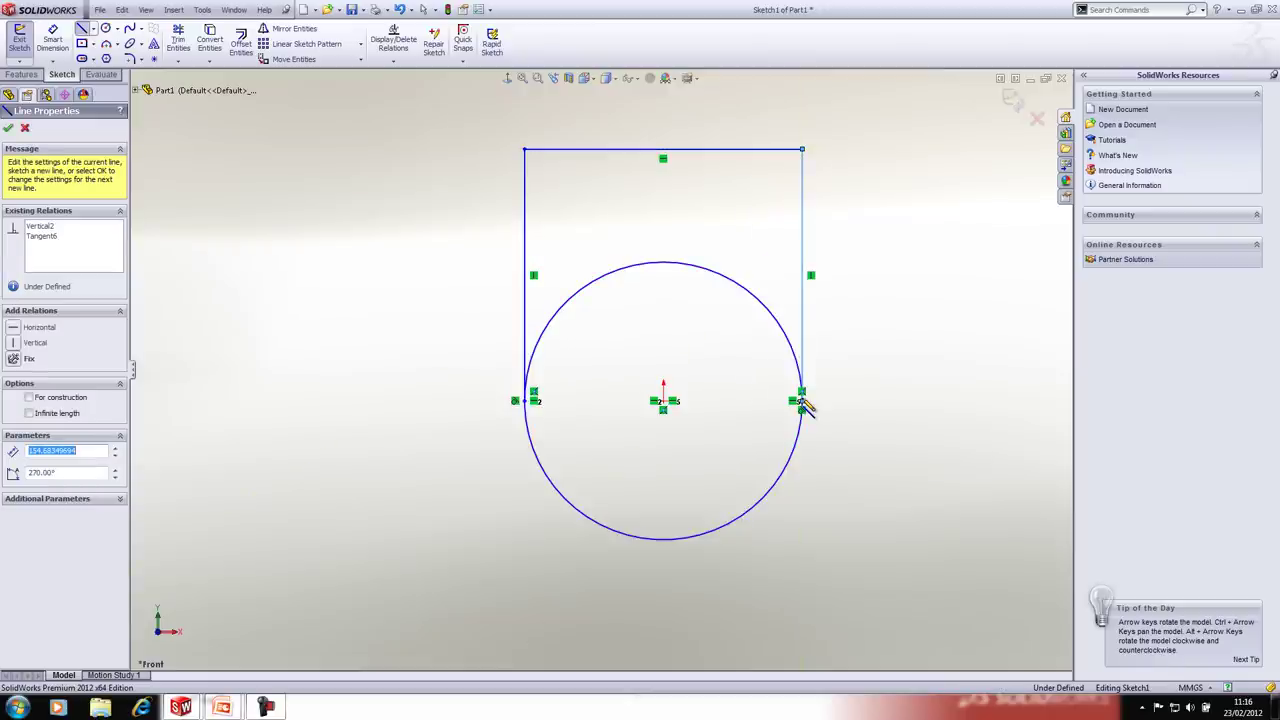
{"action": "key", "text": "Escape"}
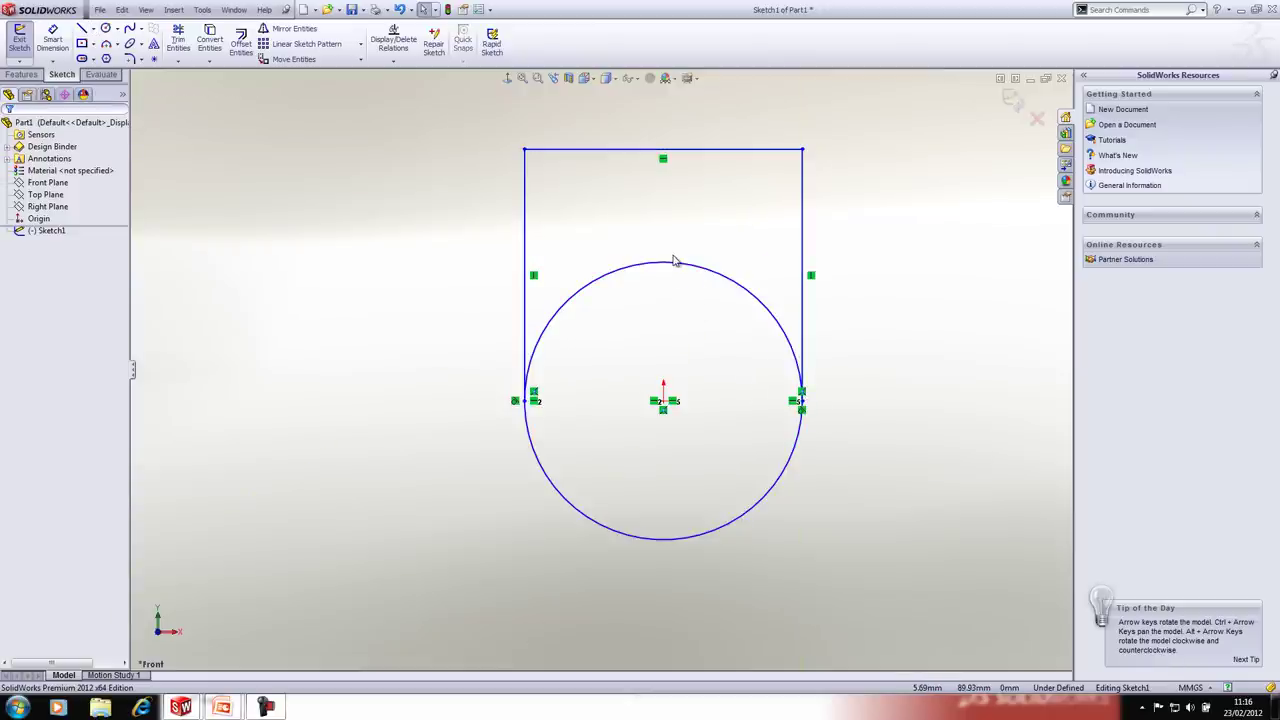
Step: Round the upper-left corner of the line profile with a 38.1 mm sketch fillet
{"action": "key", "text": "s"}
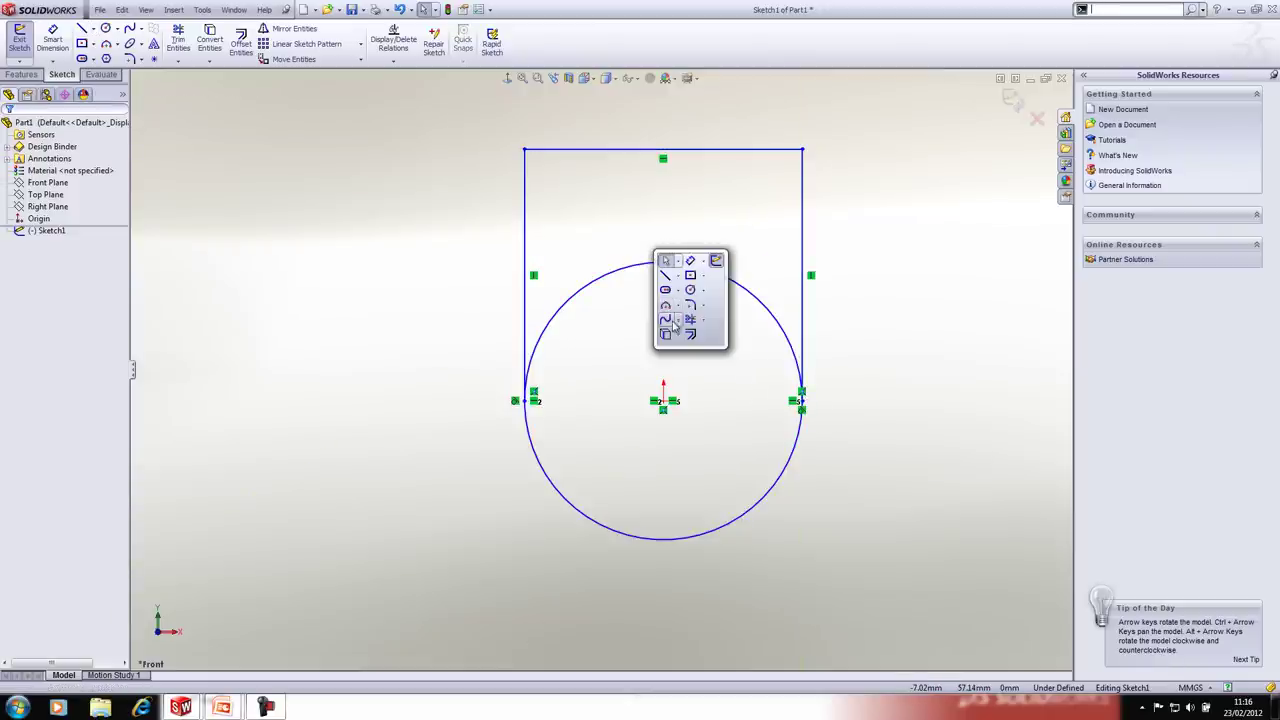
{"action": "left_click", "coordinate": [692, 305]}
{"action": "type", "text": "30"}
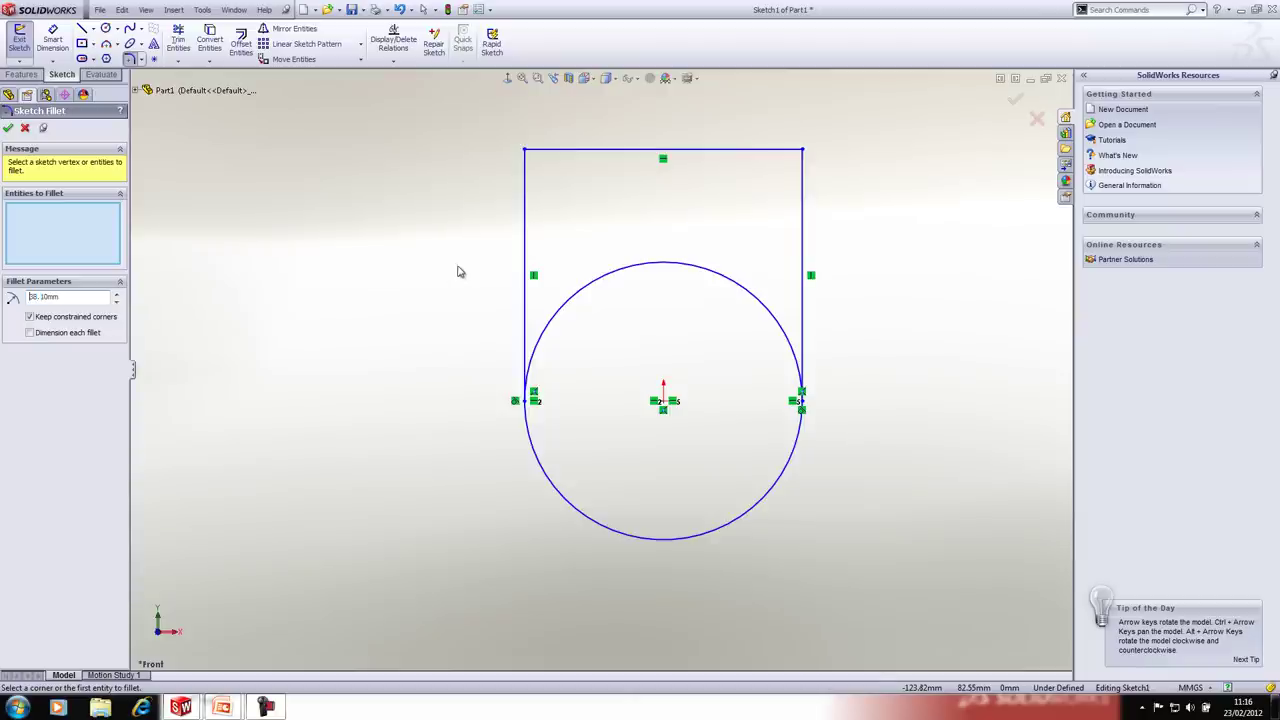
{"action": "left_click_drag", "start_coordinate": [510, 121], "coordinate": [562, 193]}
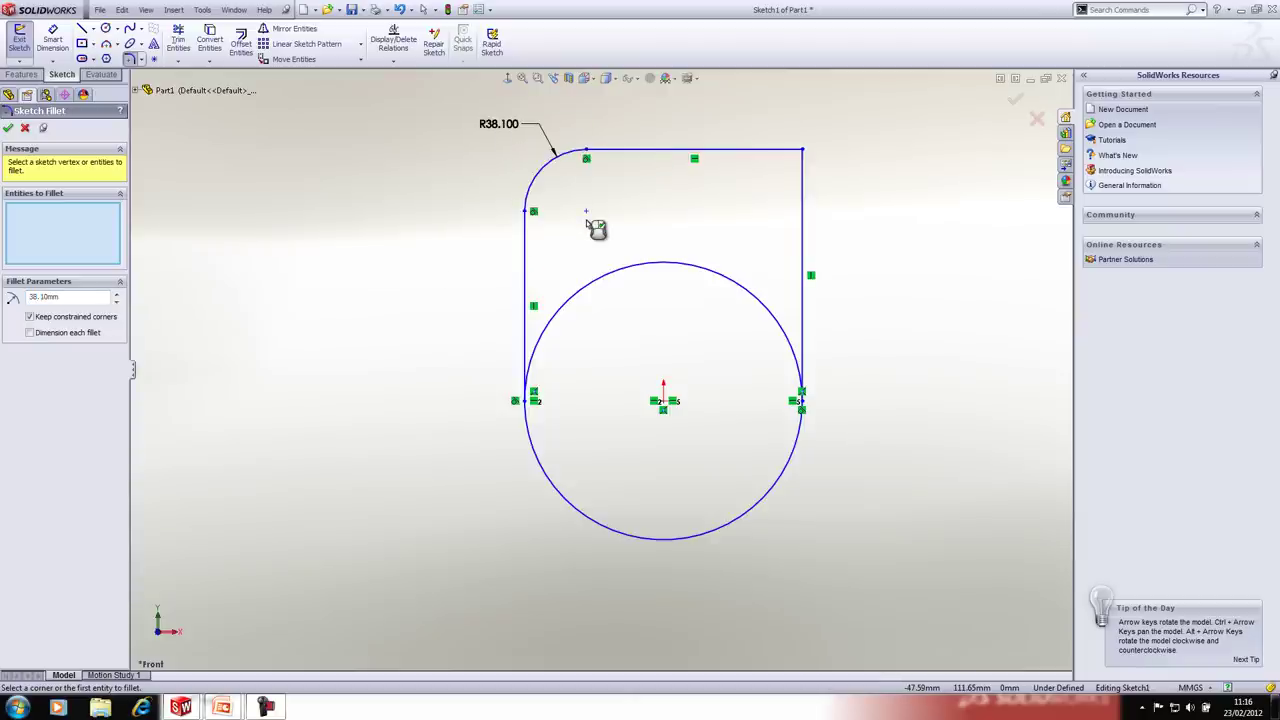
Step: Round the upper-right corner of the line profile with a 50.8 mm sketch fillet
{"action": "triple_click", "coordinate": [83, 303]}
{"action": "type", "text": "50.8"}
{"action": "key", "text": "Return"}
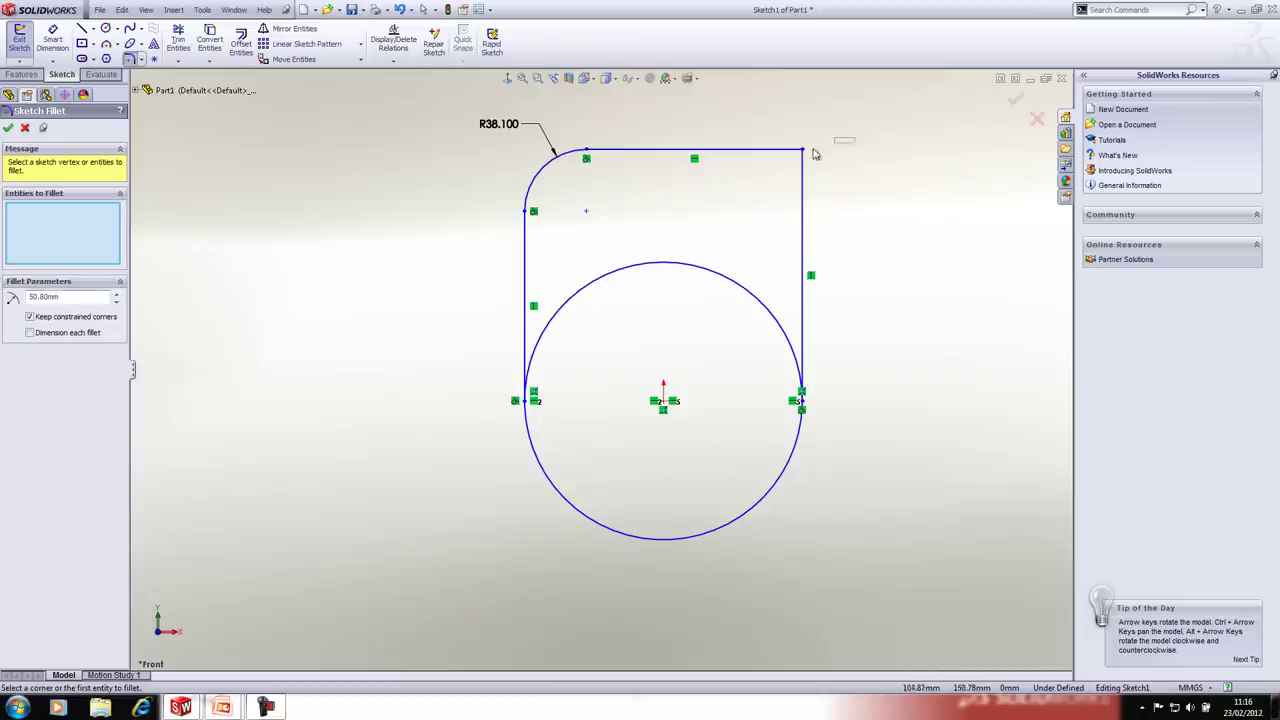
Step: Dimension the circle with a diameter of 173 mm
{"action": "key", "text": "s"}
{"action": "left_click", "coordinate": [766, 196]}
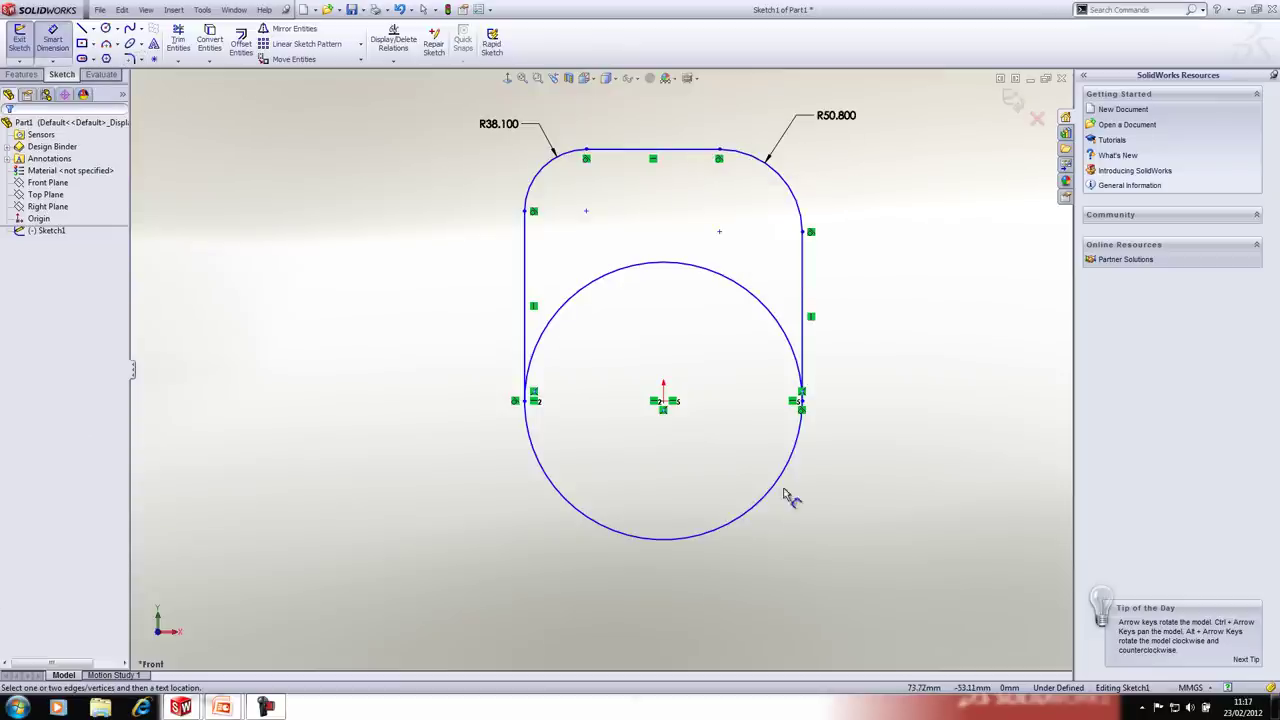
{"action": "left_click", "coordinate": [768, 490]}
{"action": "left_click", "coordinate": [871, 540]}
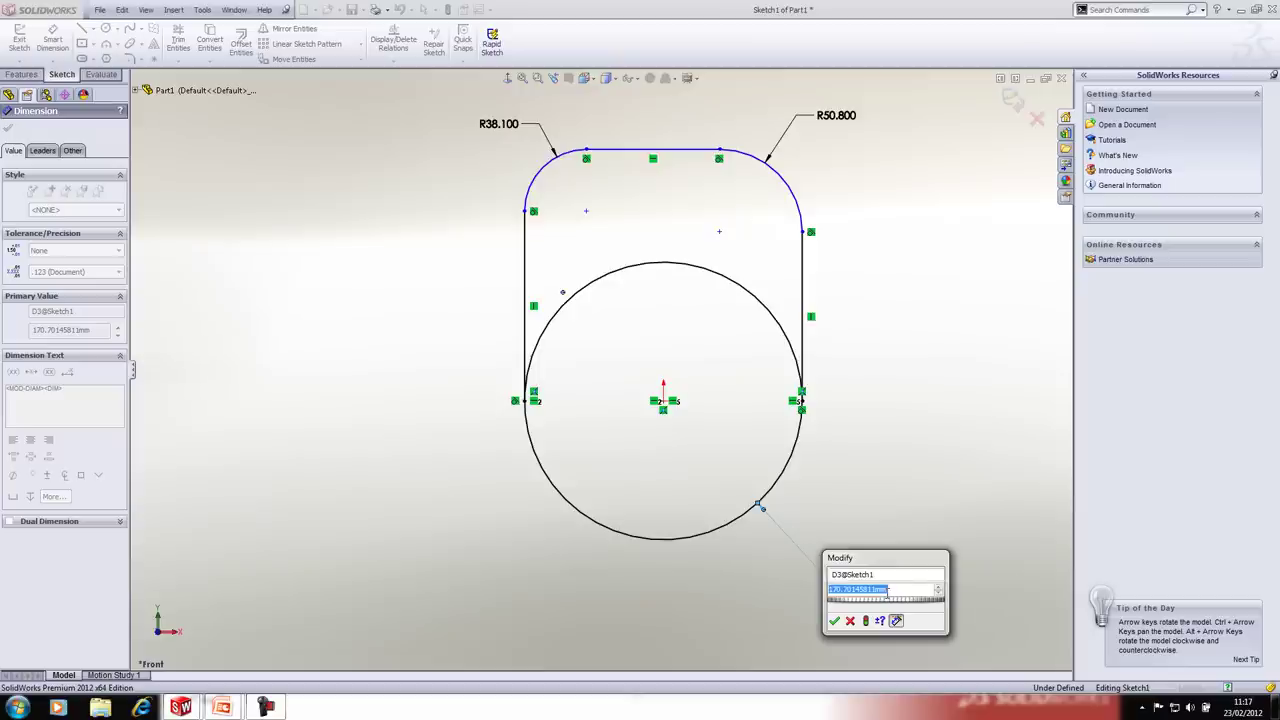
{"action": "type", "text": "172"}
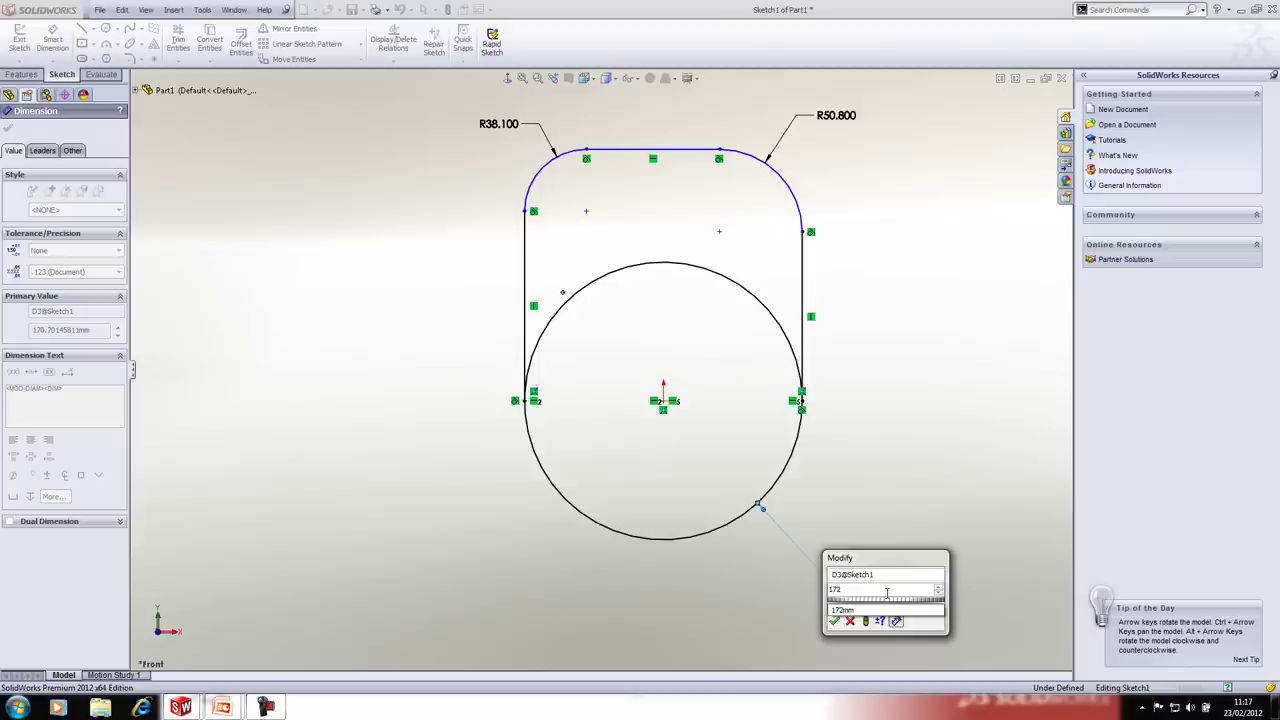
{"action": "key", "text": "BackSpace"}
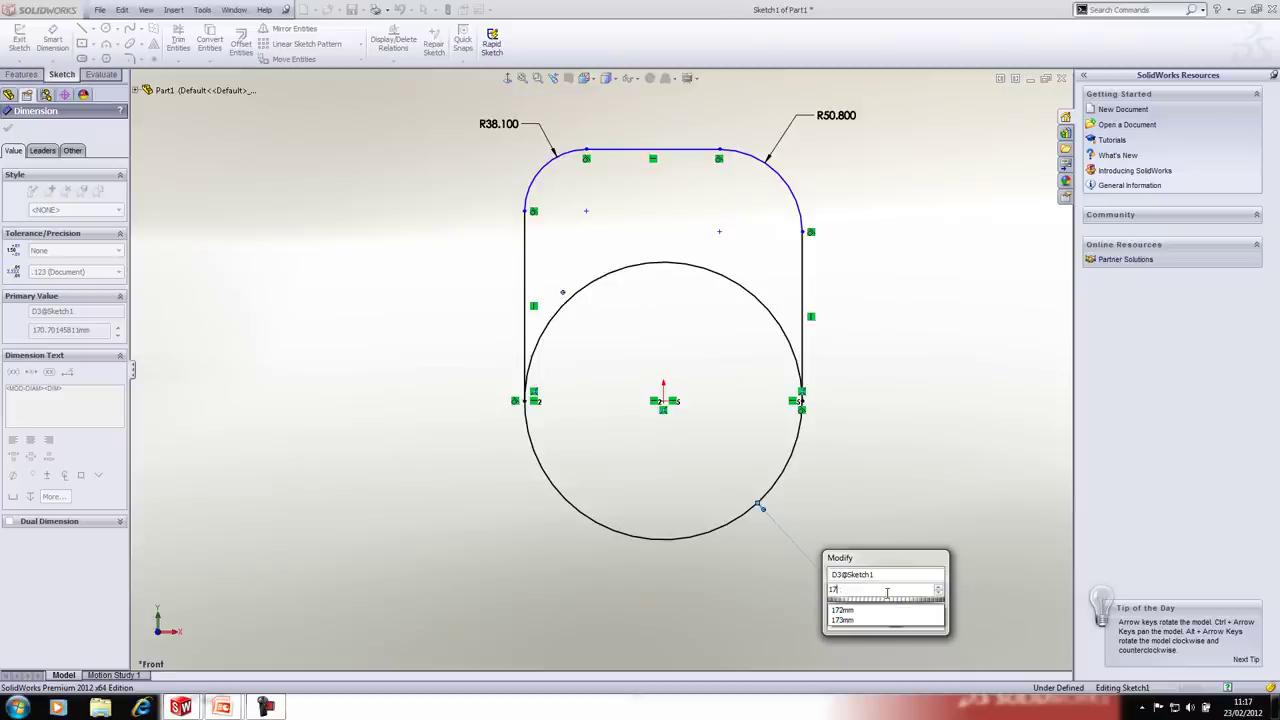
{"action": "type", "text": "3"}
{"action": "key", "text": "Return"}
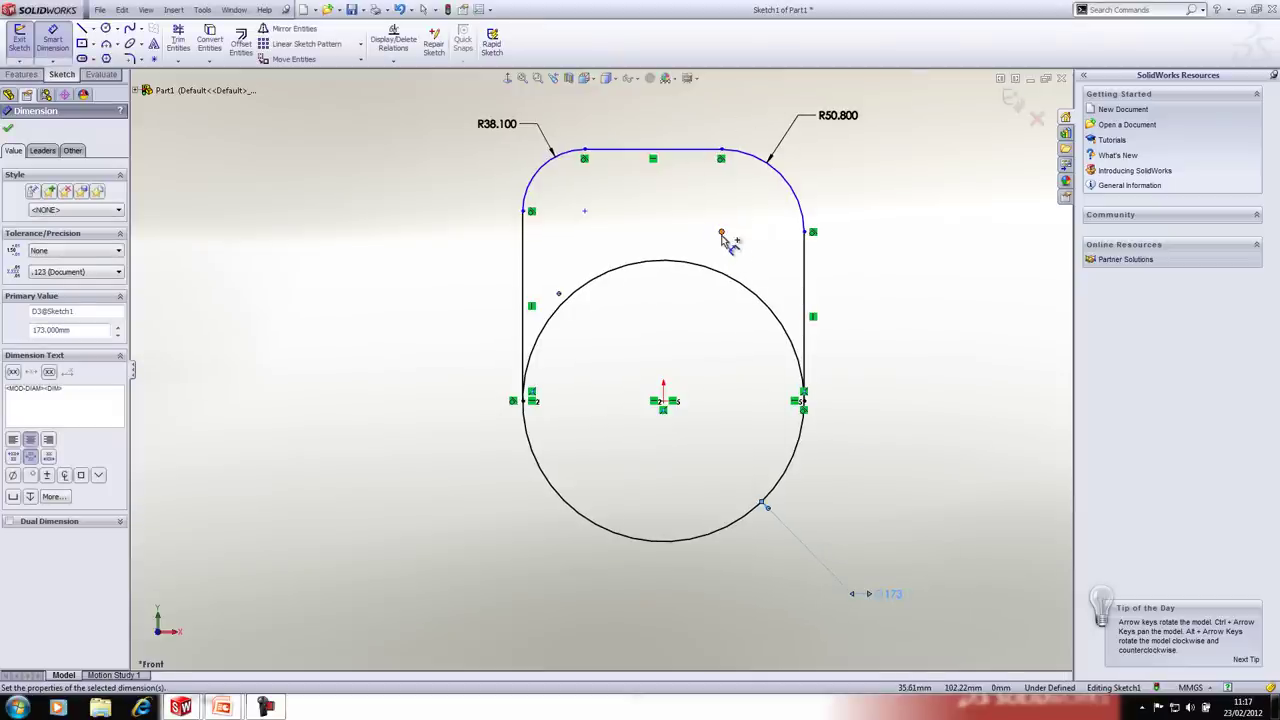
Step: Dimension the vertical distance between the upper-right fillet's centre and the origin as 127 mm
{"action": "left_click", "coordinate": [721, 232]}
{"action": "left_click", "coordinate": [664, 401]}
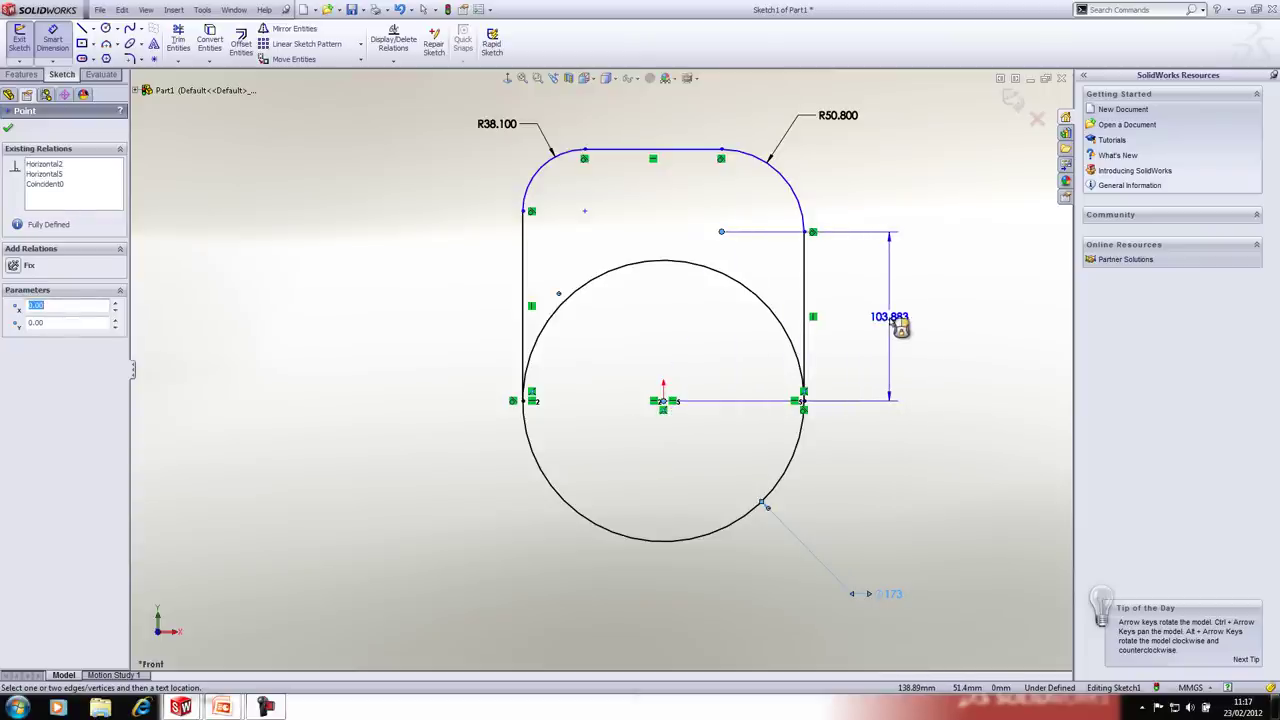
{"action": "left_click", "coordinate": [900, 325]}
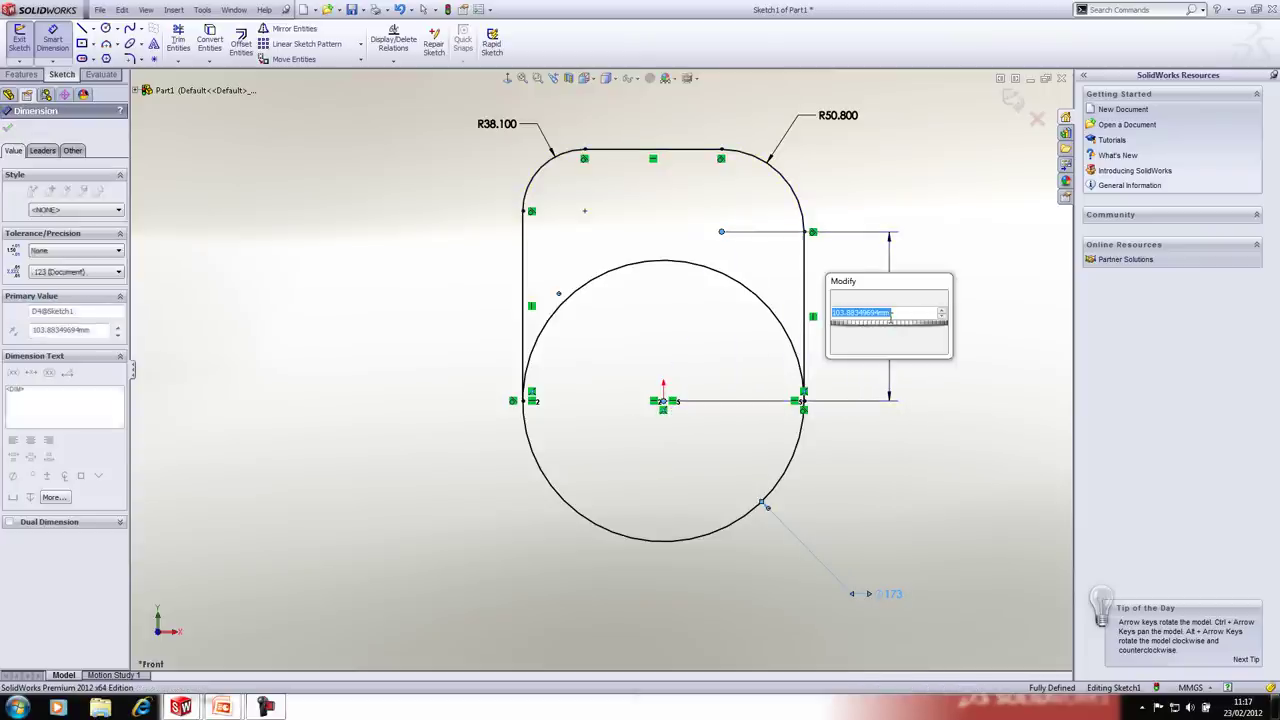
{"action": "type", "text": "127"}
{"action": "key", "text": "Return"}
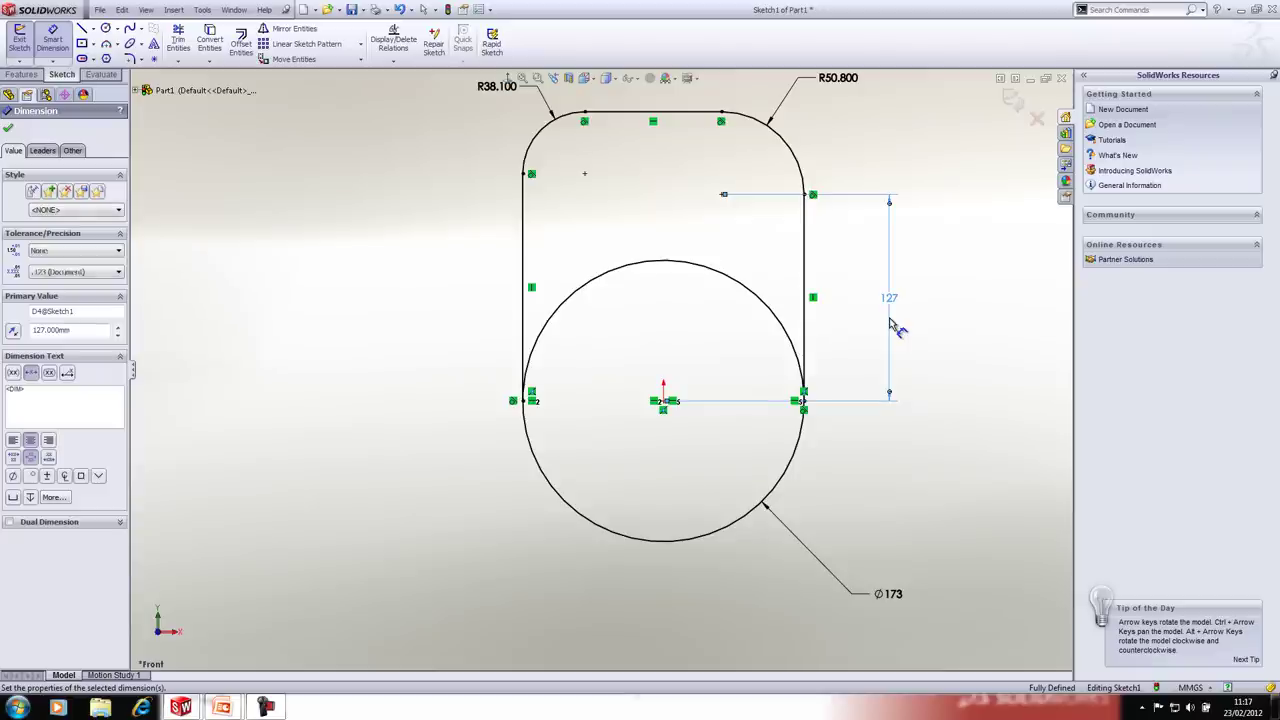
{"action": "key", "text": "Escape"}
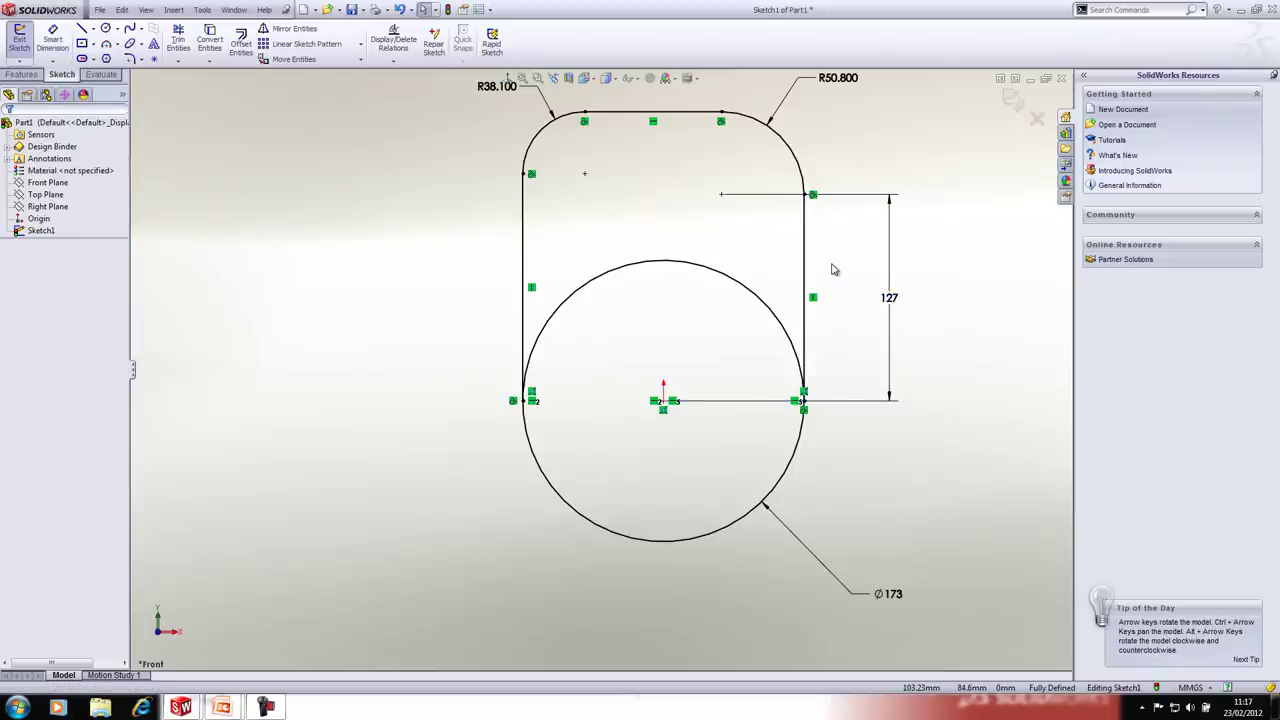
Step: Add a vertical relation between the upper-right fillet's centre and the origin
{"action": "key", "text": "f"}
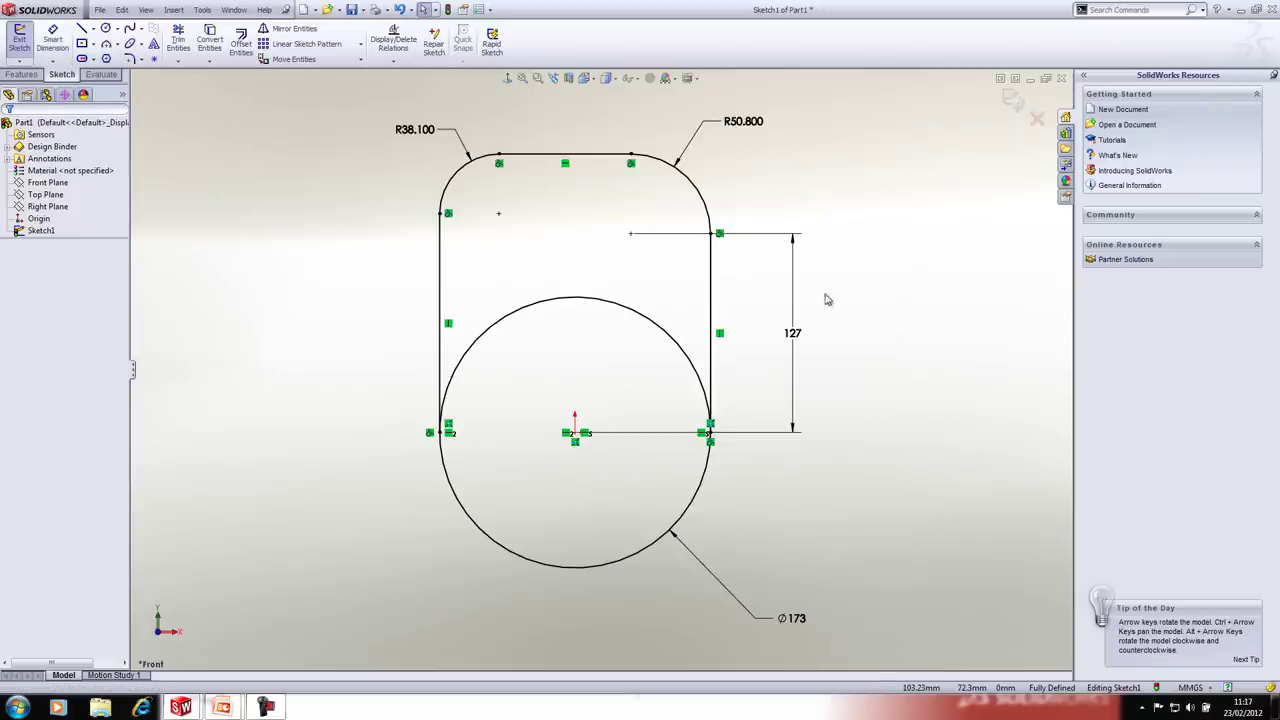
{"action": "left_click", "coordinate": [630, 235]}
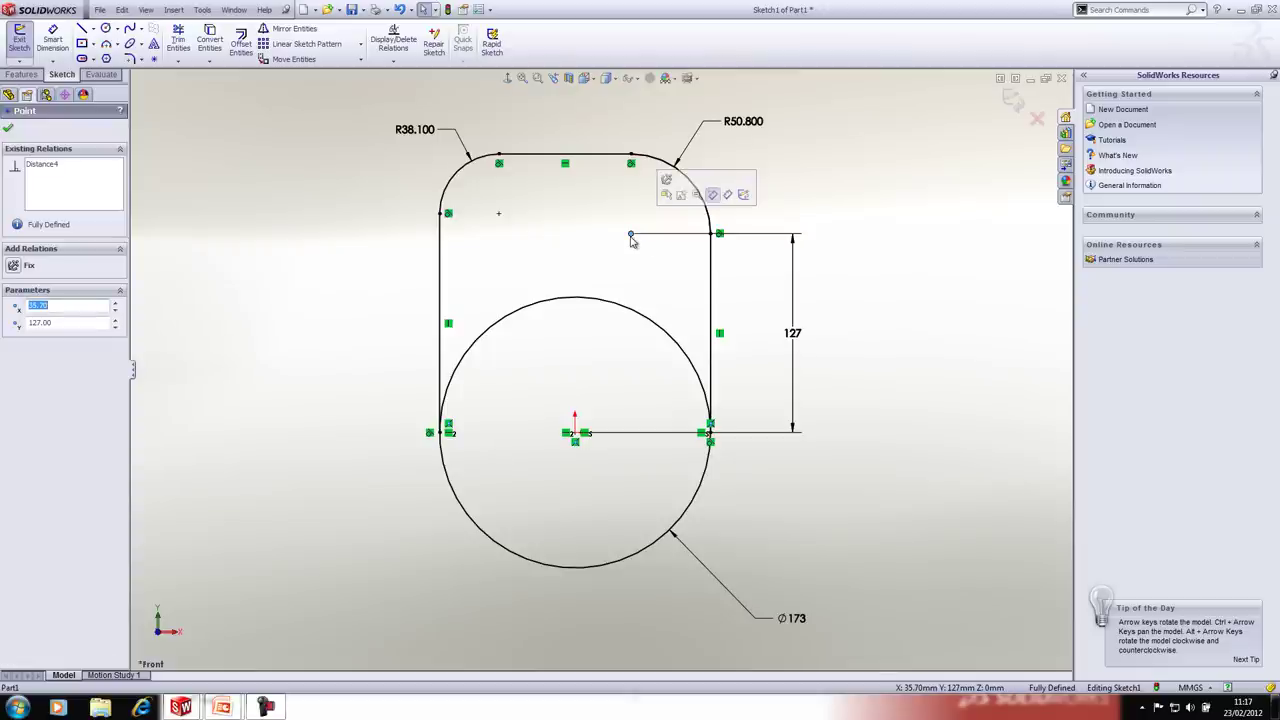
{"action": "left_click", "coordinate": [577, 435], "text": "ctrl"}
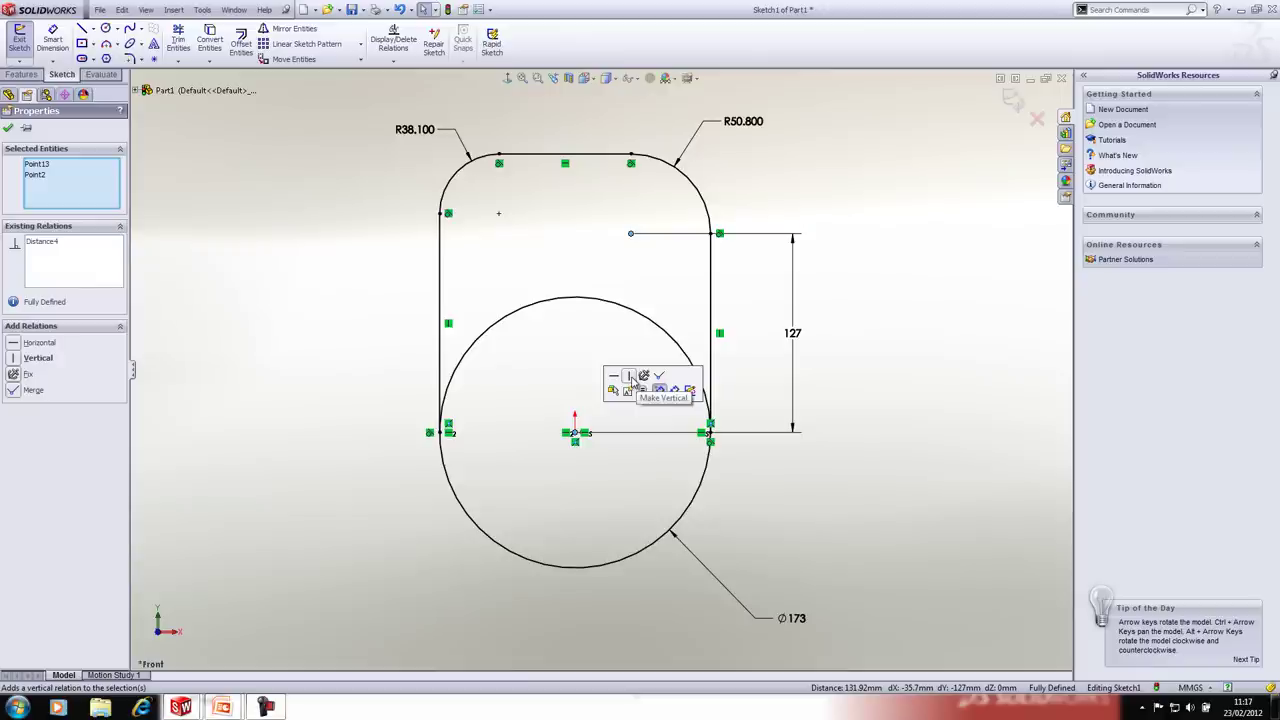
{"action": "left_click", "coordinate": [630, 377]}
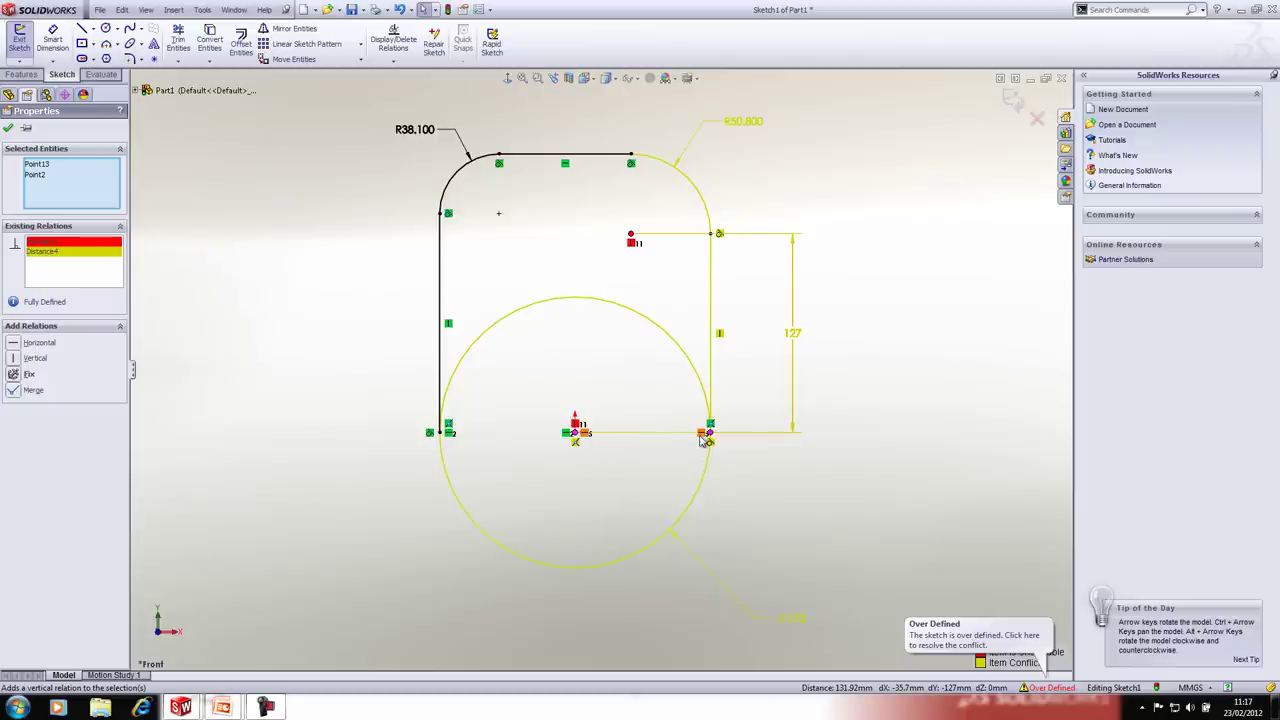
{"action": "key", "text": "Escape"}
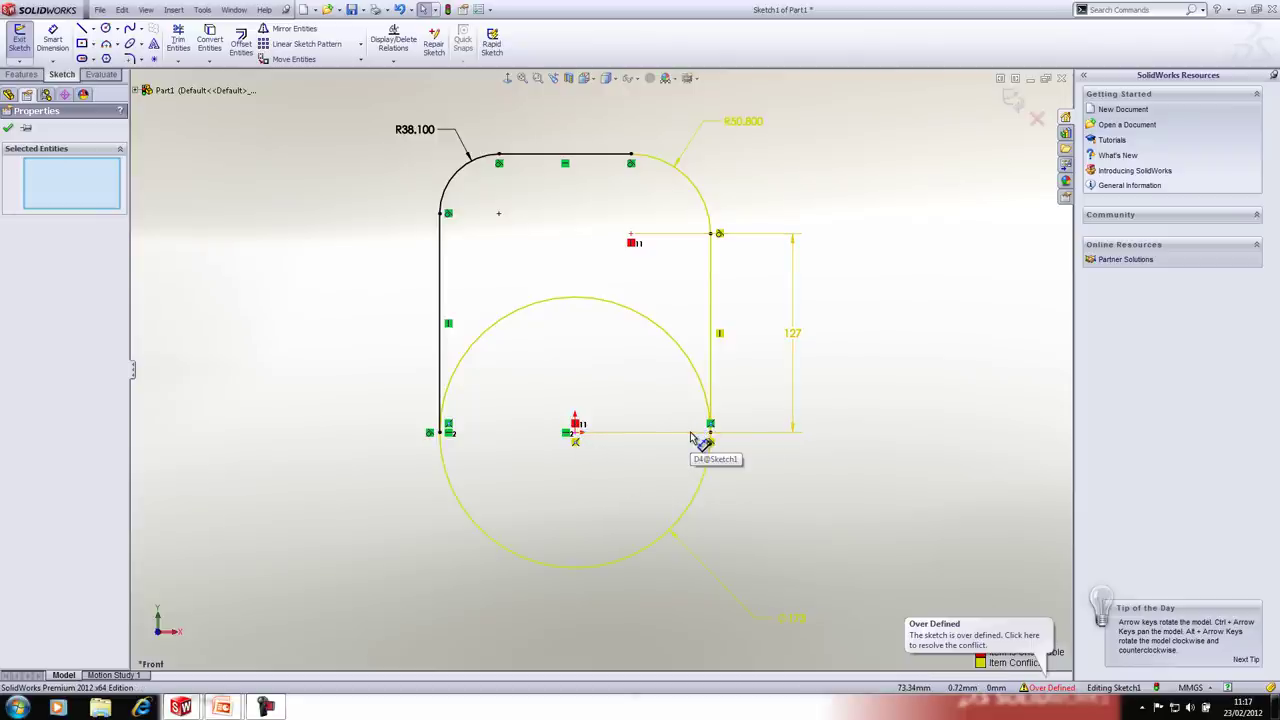
{"action": "left_click", "coordinate": [843, 380]}
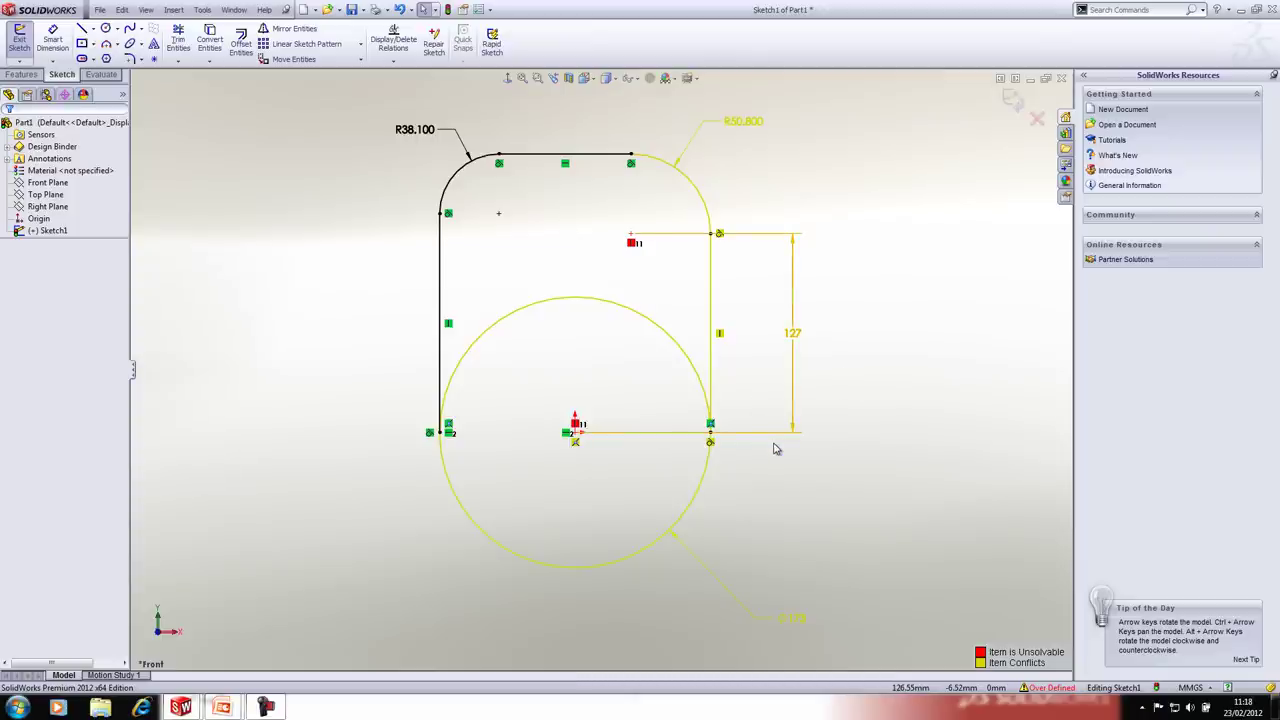
Step: Diagnose the over-defined sketch with SketchXpert and accept the solution that deletes the right line's Vertical2 relation
{"action": "left_click", "coordinate": [1047, 690]}
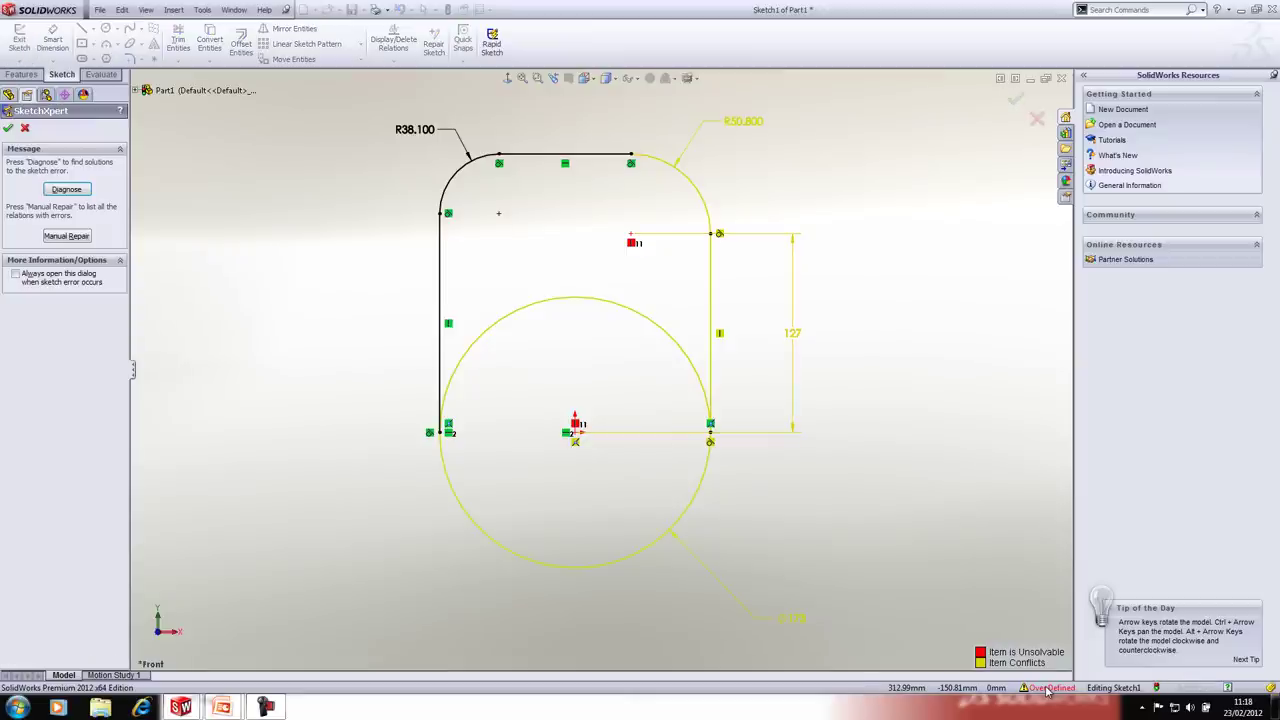
{"action": "left_click", "coordinate": [72, 190]}
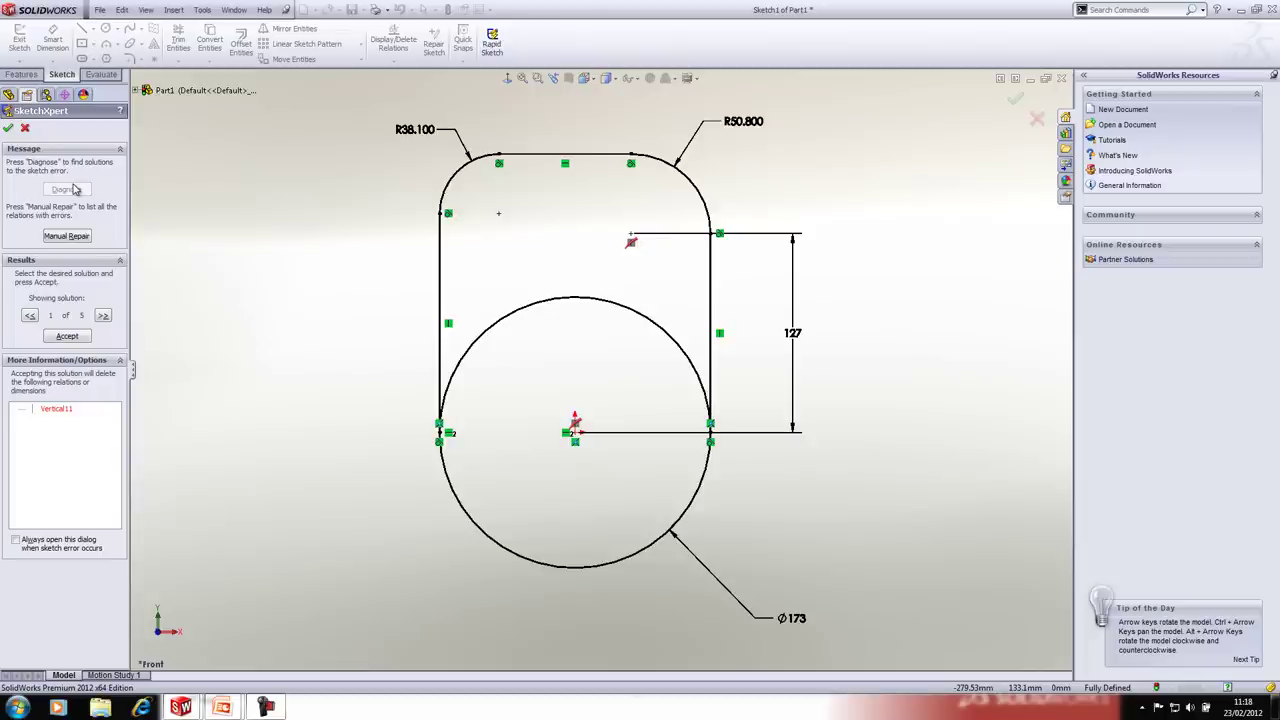
{"action": "left_click", "coordinate": [104, 316]}
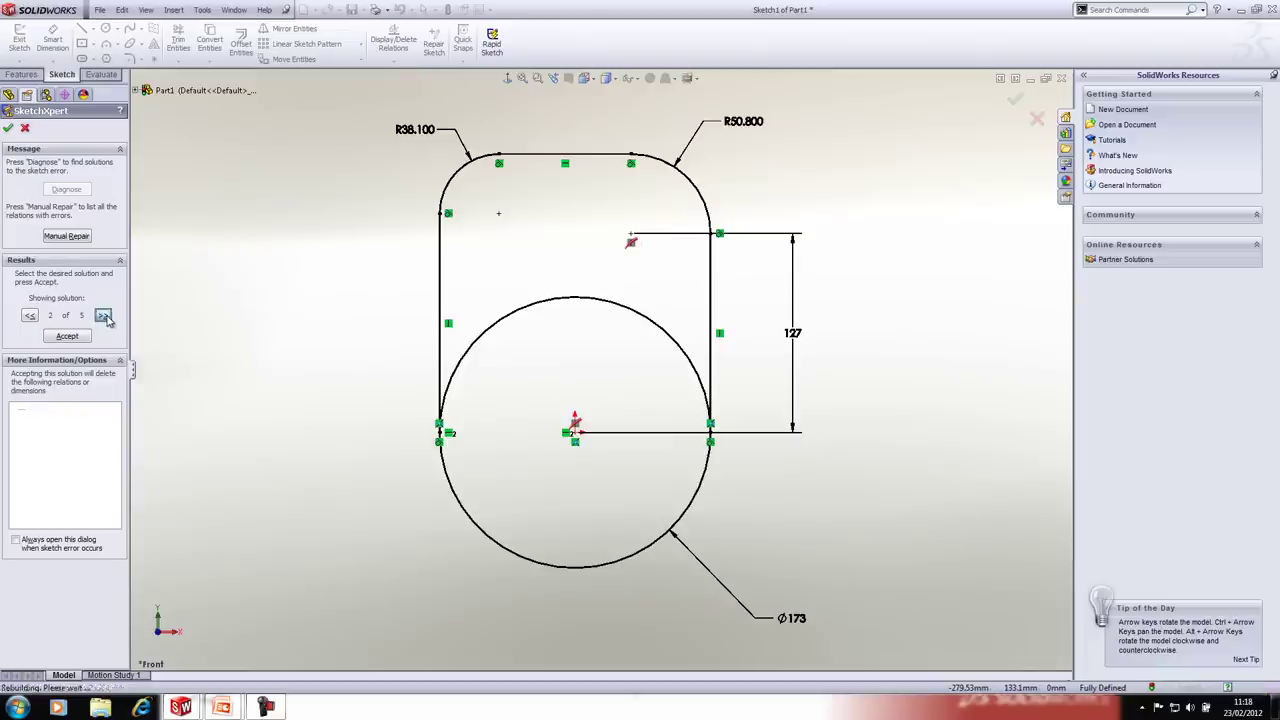
{"action": "left_click", "coordinate": [104, 316]}
{"action": "left_click", "coordinate": [104, 316]}
{"action": "left_click", "coordinate": [104, 316]}
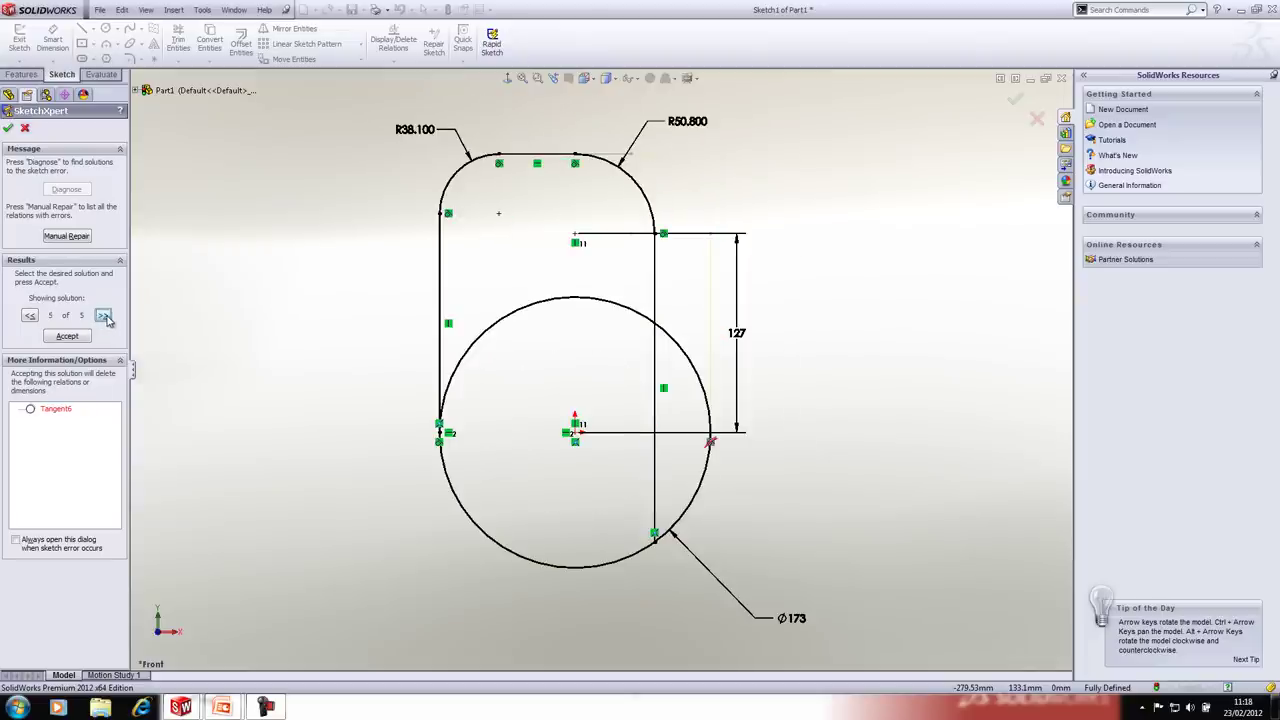
{"action": "left_click", "coordinate": [103, 316]}
{"action": "left_click", "coordinate": [103, 316]}
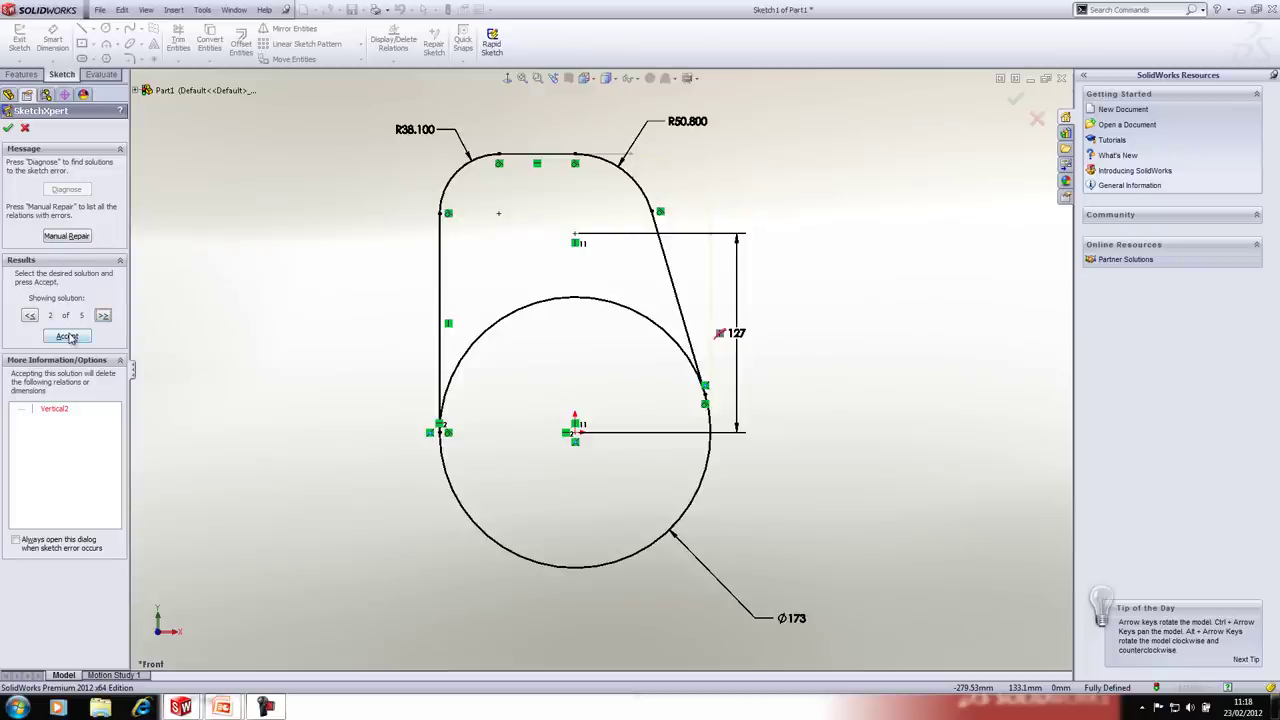
{"action": "left_click", "coordinate": [67, 337]}
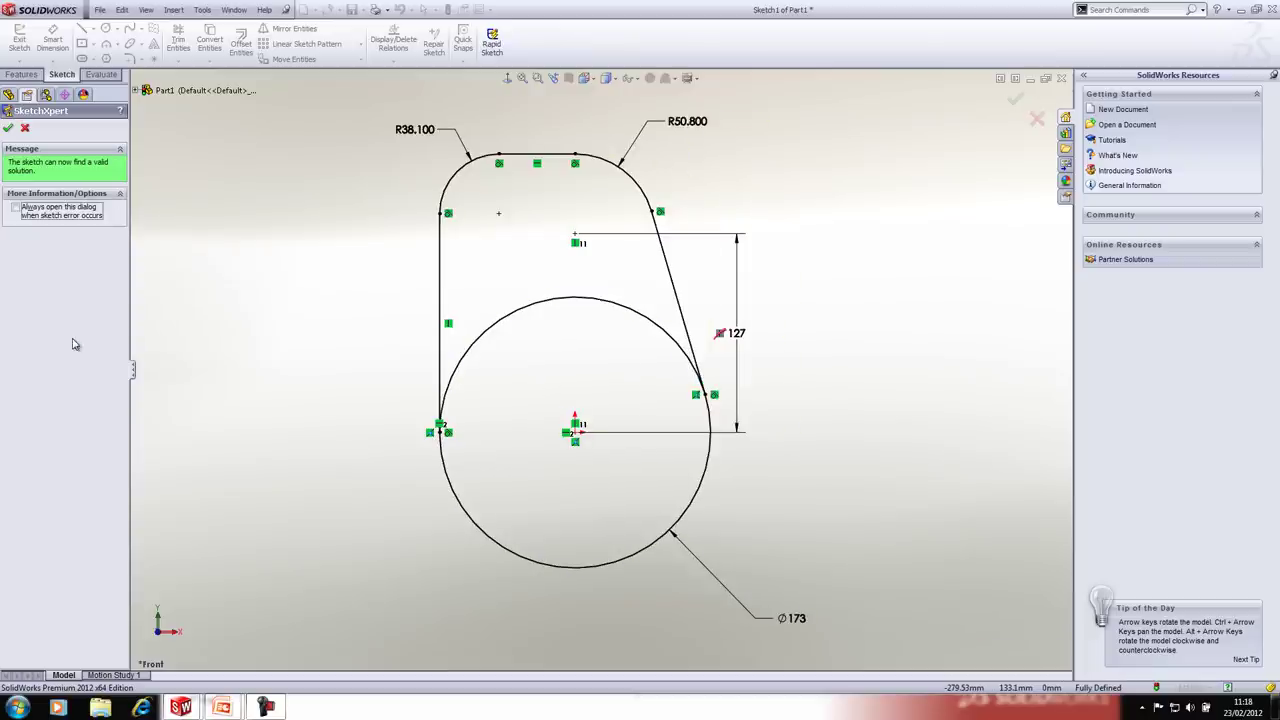
{"action": "left_click", "coordinate": [8, 128]}
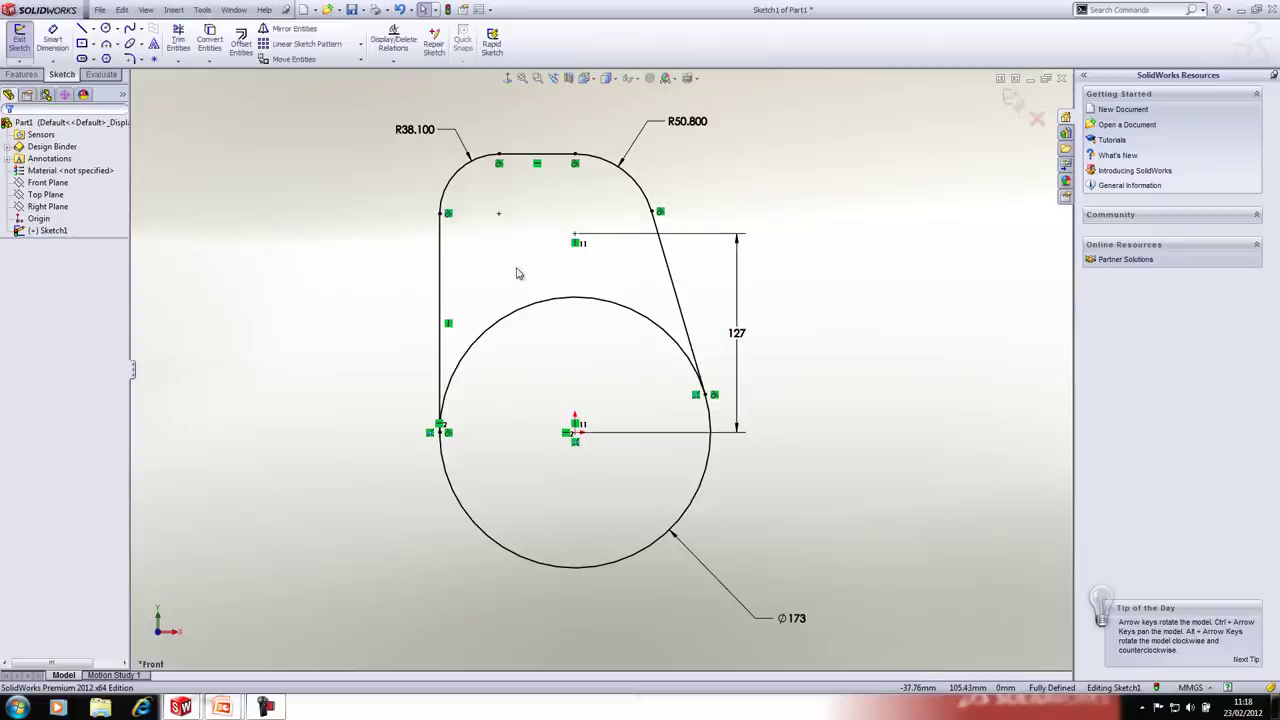
Step: Power trim the circle's upper arc inside the profile to leave a single closed outline
{"action": "key", "text": "s"}
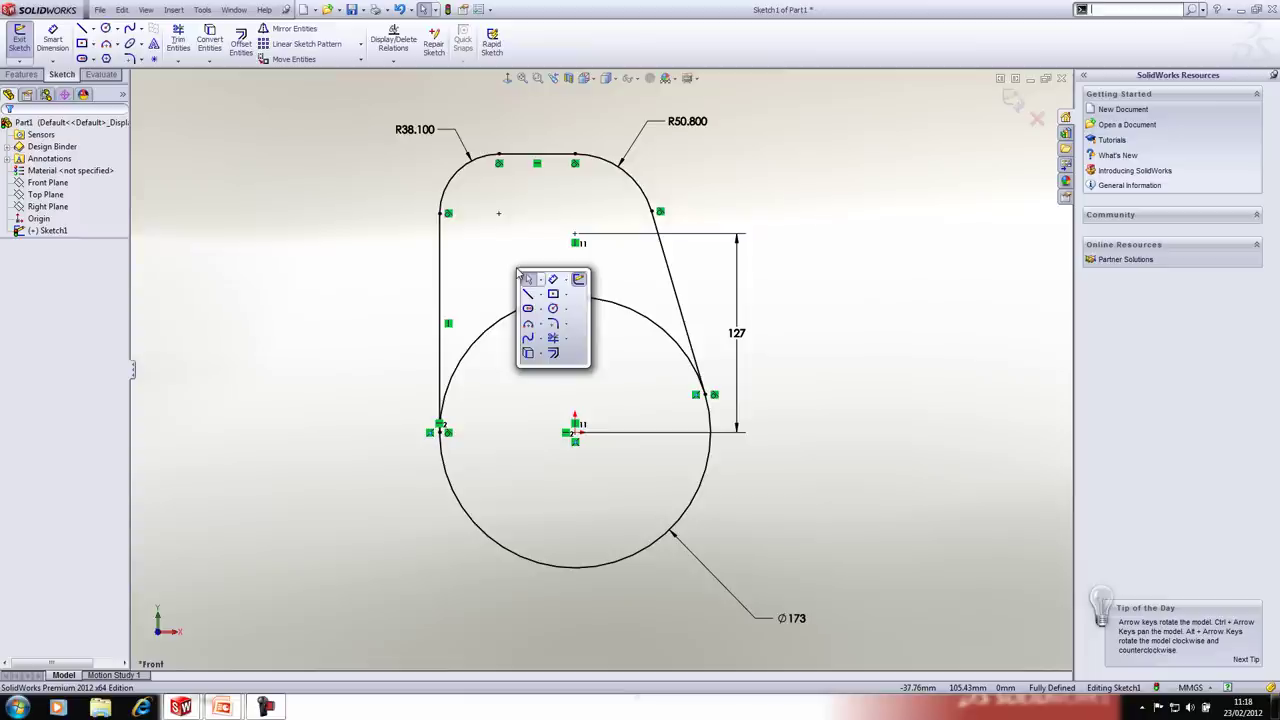
{"action": "left_click", "coordinate": [553, 339]}
{"action": "mouse_move", "coordinate": [493, 237]}
{"action": "left_mouse_down"}
{"action": "mouse_move", "coordinate": [516, 312]}
{"action": "mouse_move", "coordinate": [674, 314]}
{"action": "mouse_move", "coordinate": [694, 326]}
{"action": "mouse_move", "coordinate": [716, 395]}
{"action": "mouse_move", "coordinate": [644, 451]}
{"action": "left_mouse_up"}
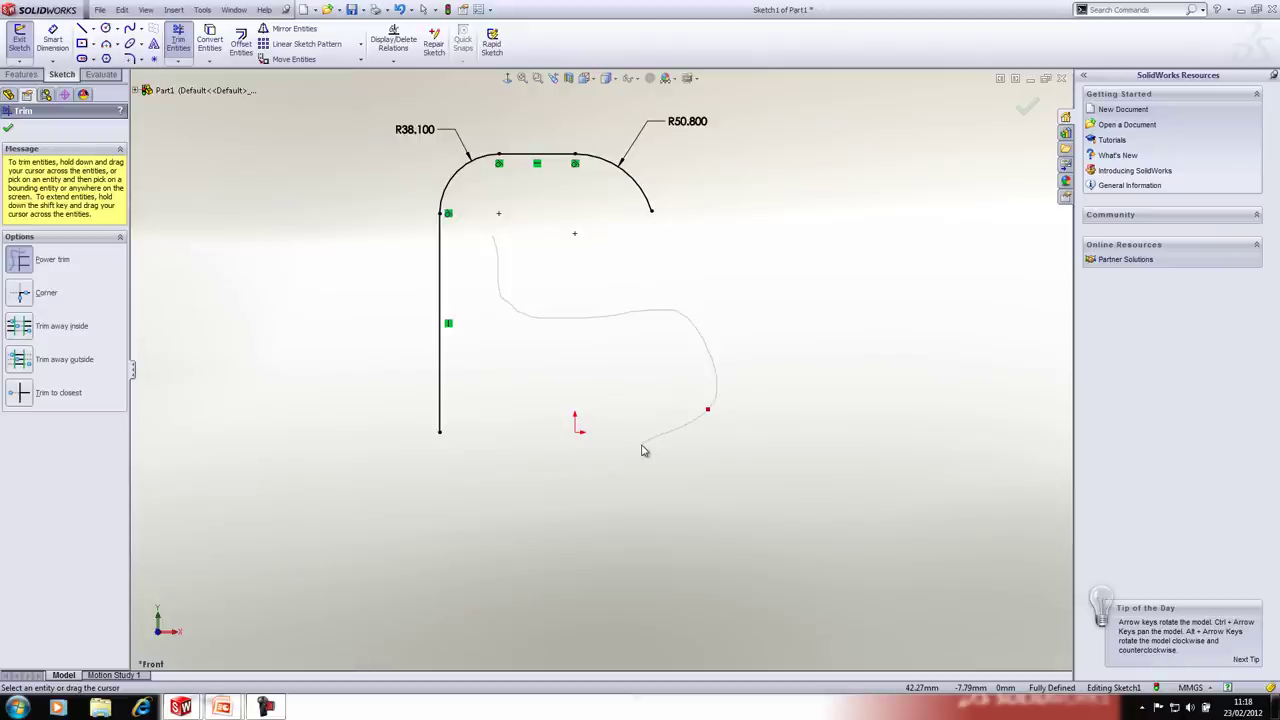
{"action": "mouse_move", "coordinate": [643, 451]}
{"action": "left_mouse_down"}
{"action": "mouse_move", "coordinate": [710, 412]}
{"action": "mouse_move", "coordinate": [704, 332]}
{"action": "mouse_move", "coordinate": [682, 317]}
{"action": "mouse_move", "coordinate": [622, 320]}
{"action": "left_mouse_up"}
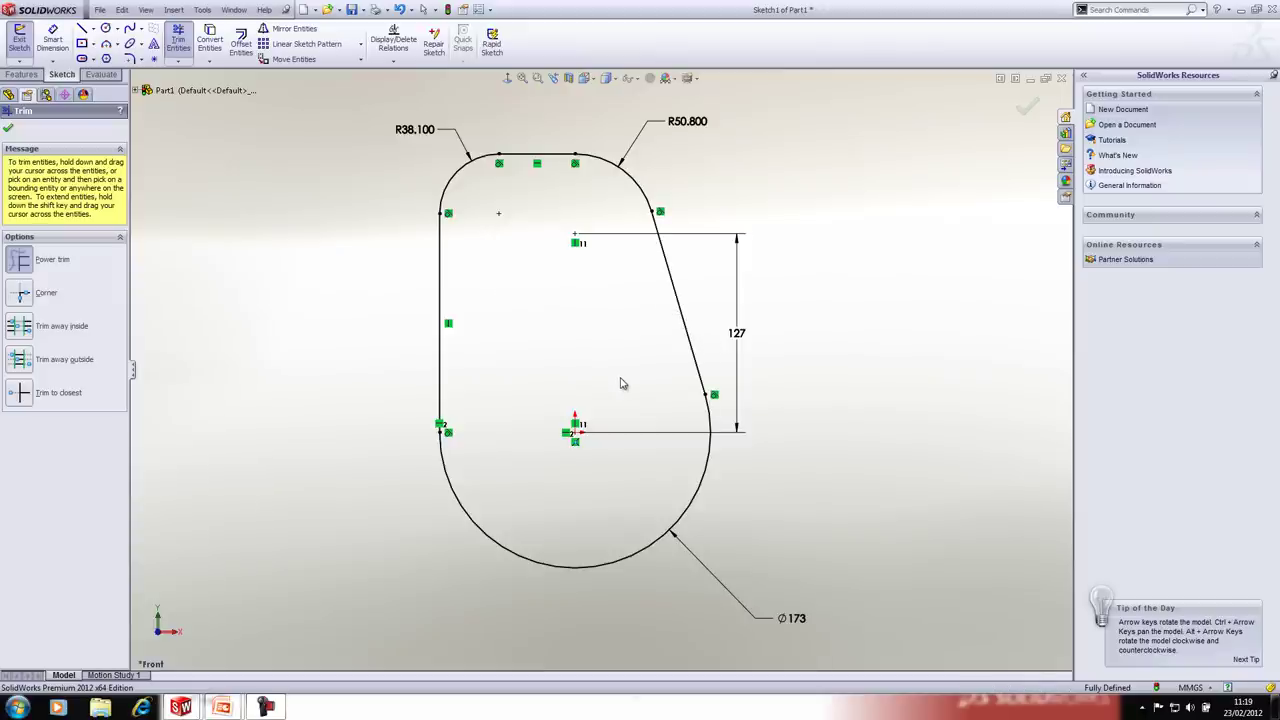
{"action": "key", "text": "Escape"}
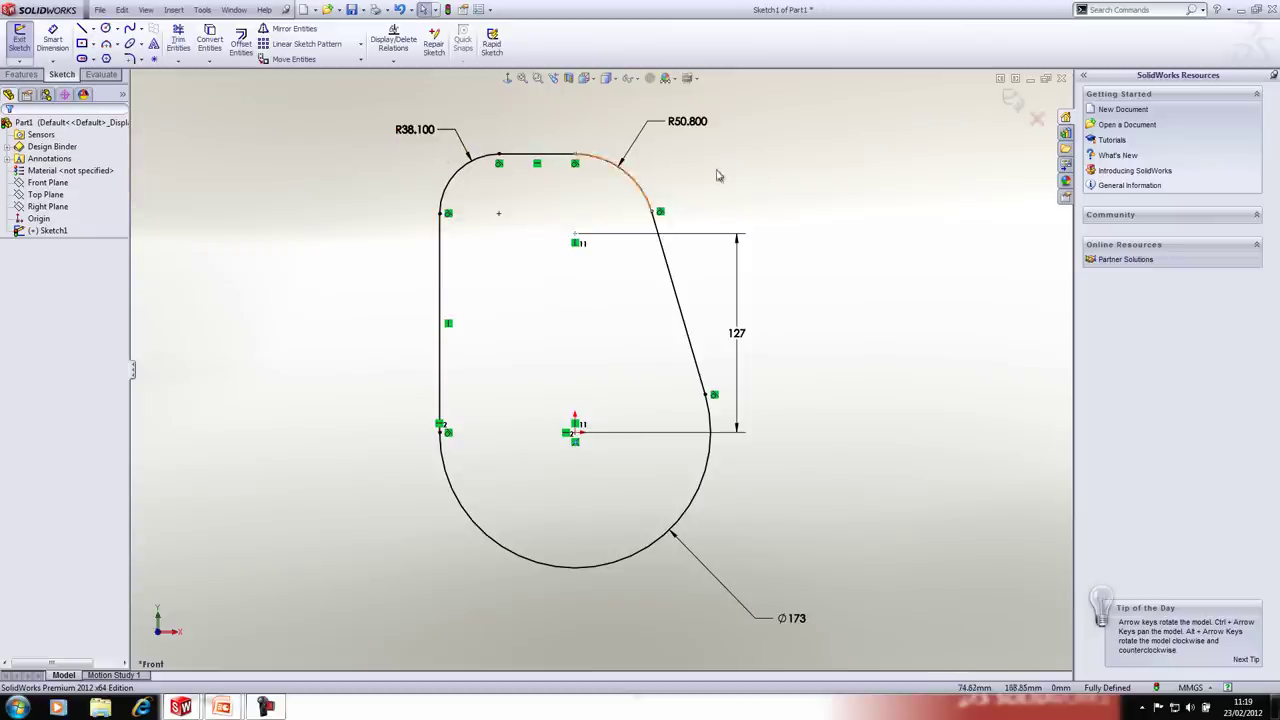
Step: Create virtual sharps where the top line meets the slanted right line and the vertical left line
{"action": "left_click", "coordinate": [660, 237]}
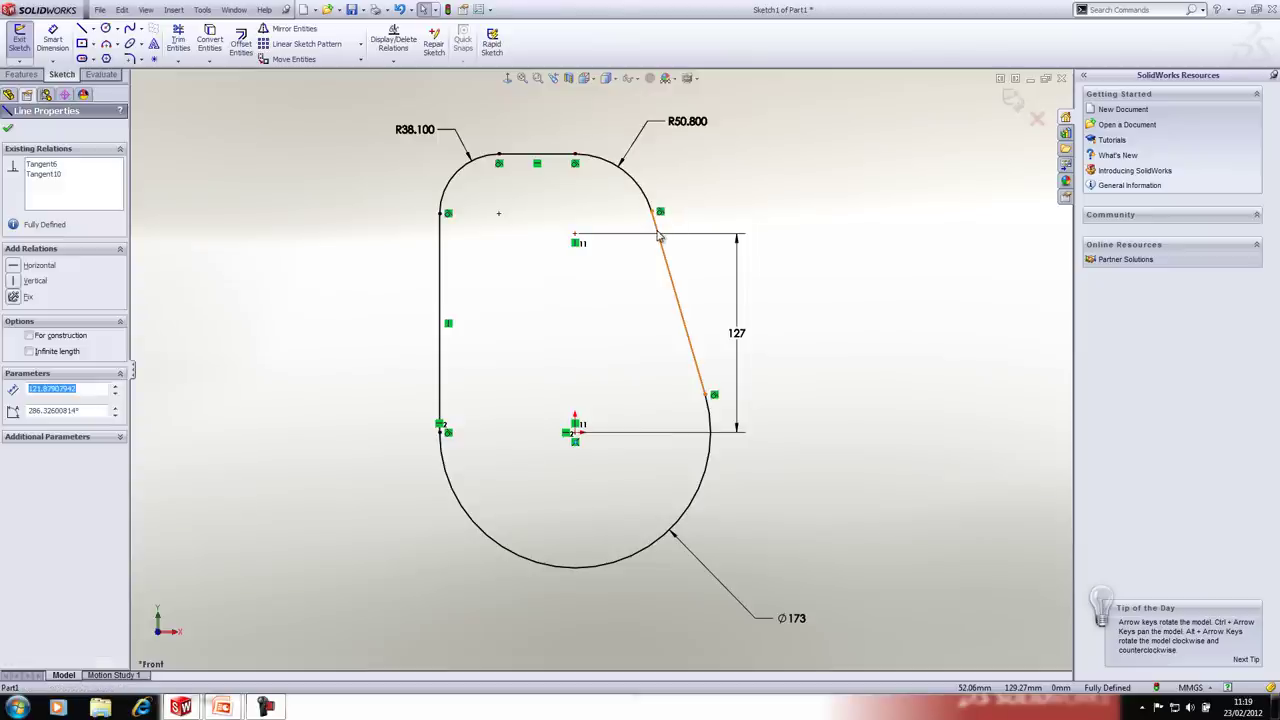
{"action": "left_click", "coordinate": [578, 155], "text": "ctrl"}
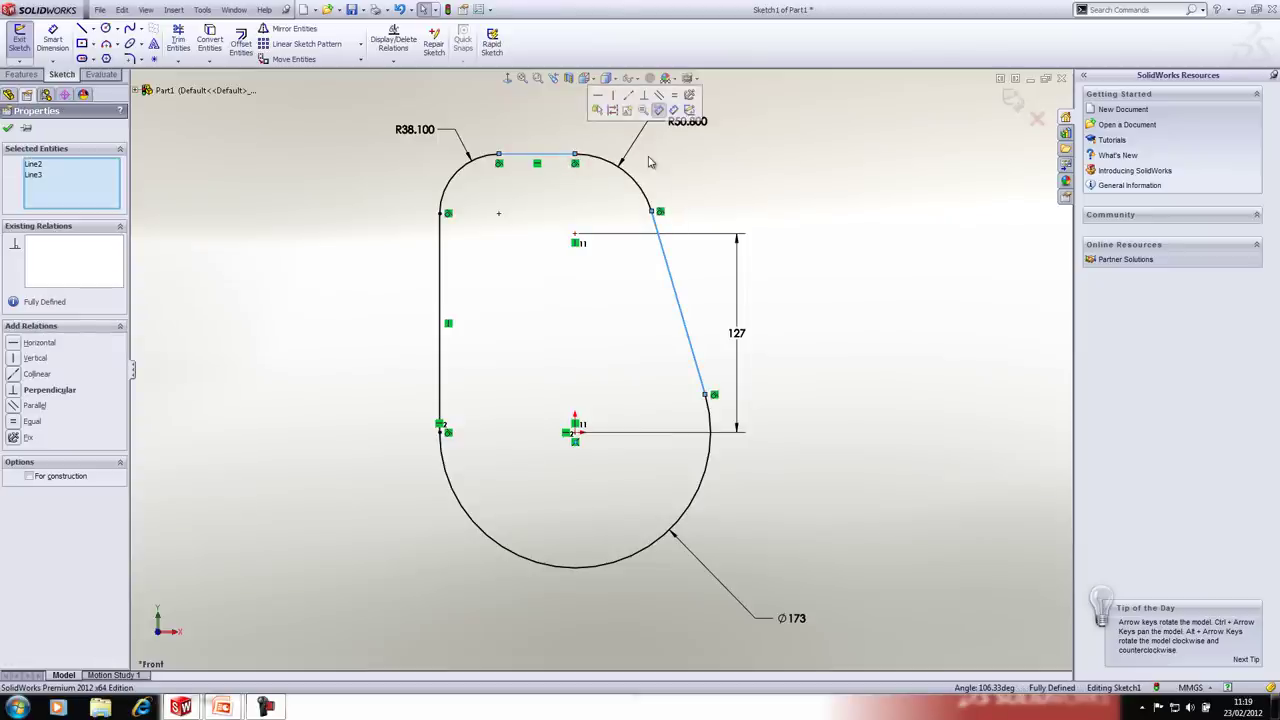
{"action": "left_click", "coordinate": [155, 60]}
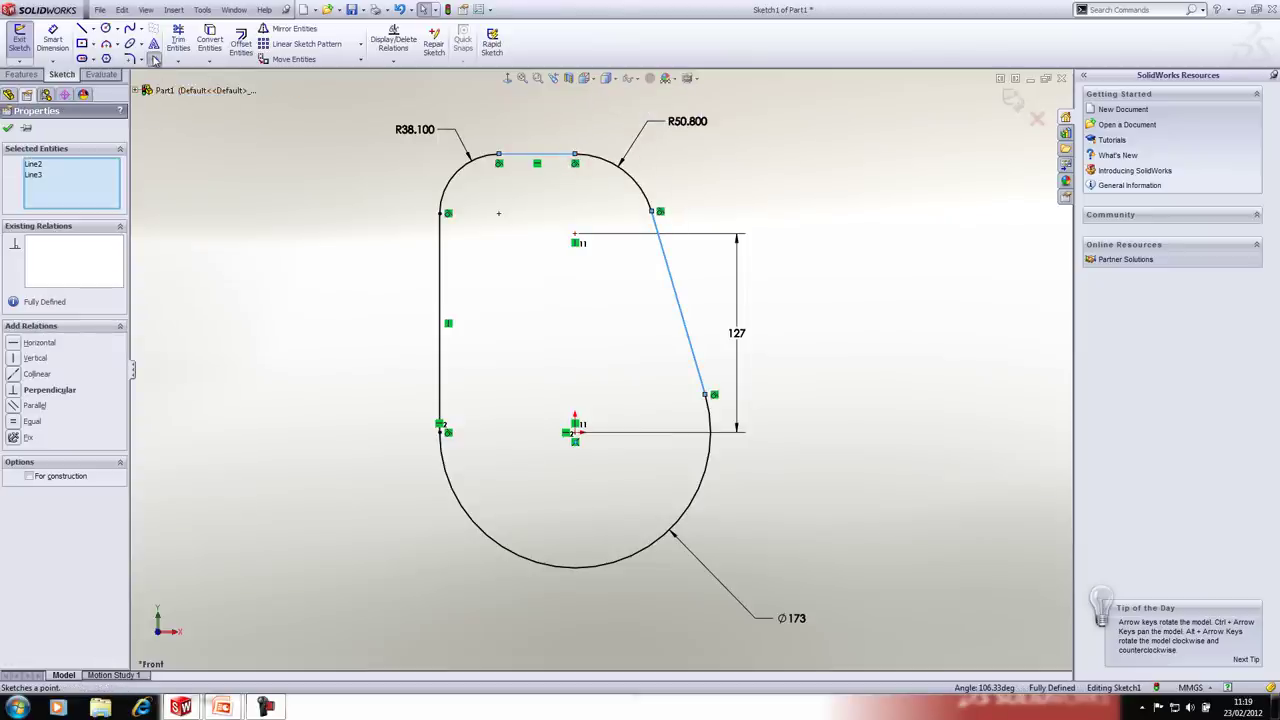
{"action": "left_click", "coordinate": [519, 155]}
{"action": "left_click", "coordinate": [441, 262], "text": "ctrl"}
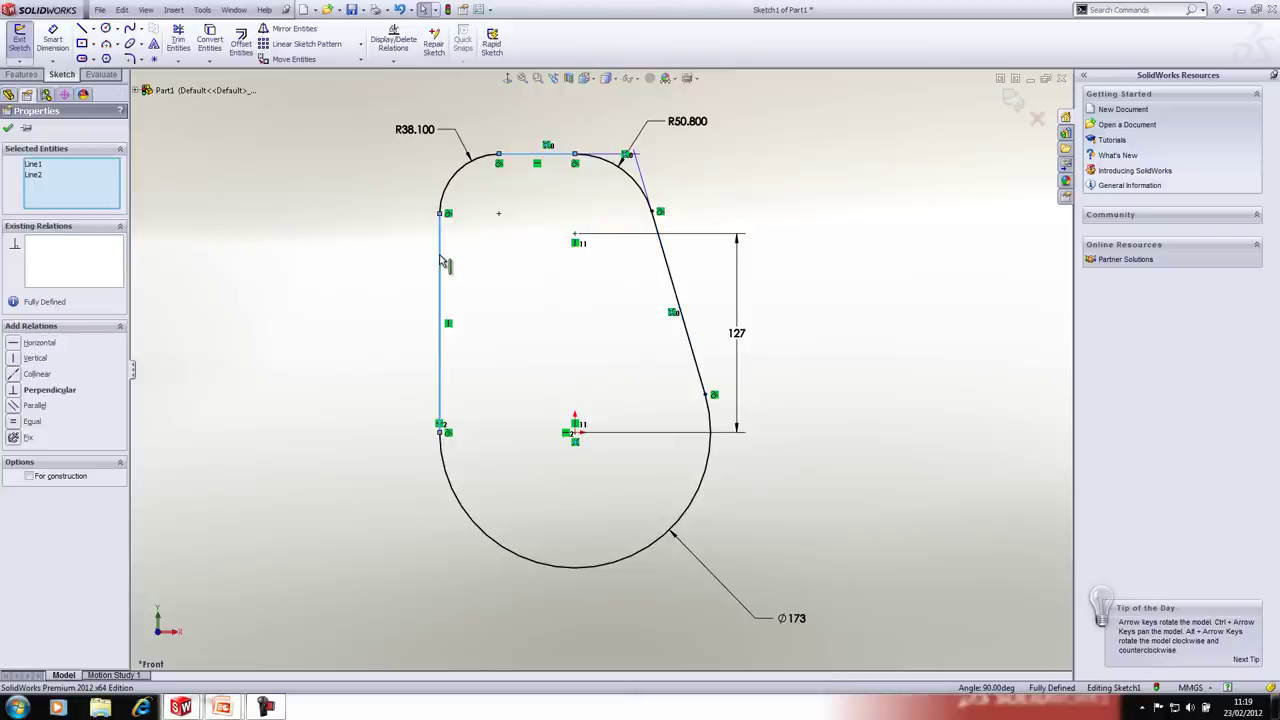
{"action": "left_click", "coordinate": [158, 61]}
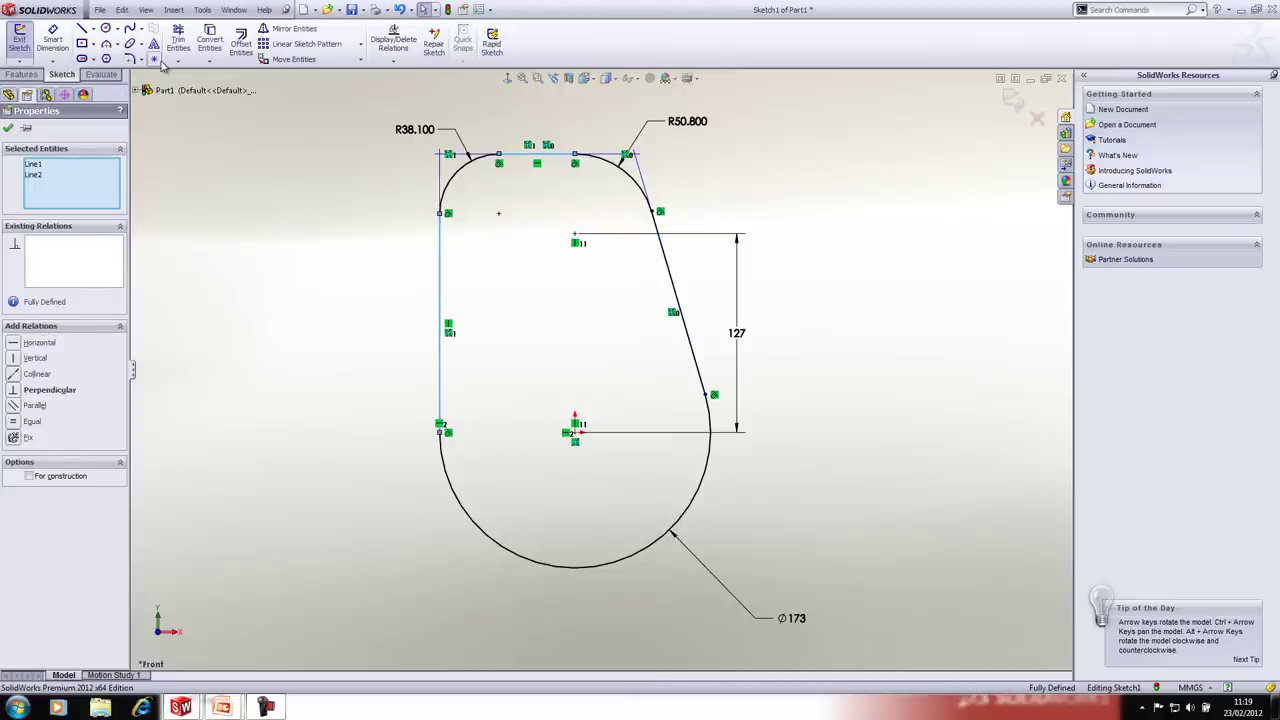
{"action": "left_click", "coordinate": [565, 125]}
Step: Add a driven horizontal dimension between the two virtual sharps above the profile
{"action": "key", "text": "s"}
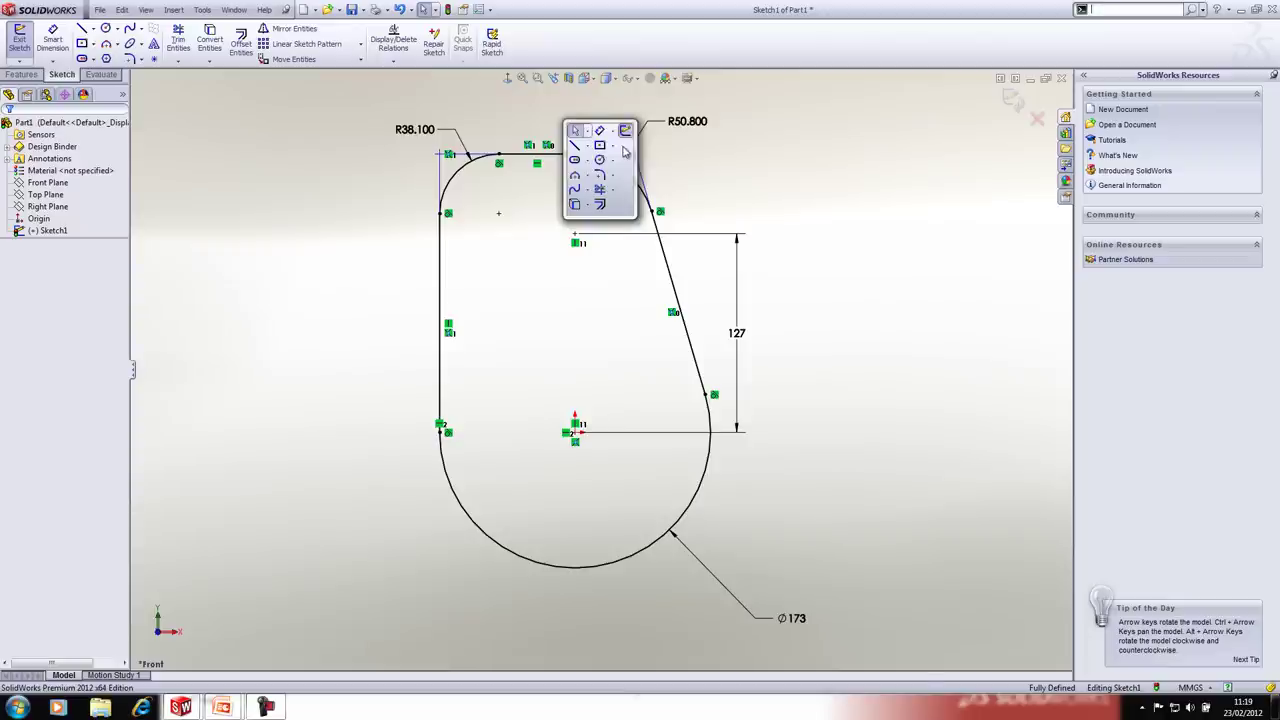
{"action": "left_click", "coordinate": [601, 138]}
{"action": "left_click", "coordinate": [445, 158]}
{"action": "left_click", "coordinate": [628, 154]}
{"action": "left_click", "coordinate": [535, 102]}
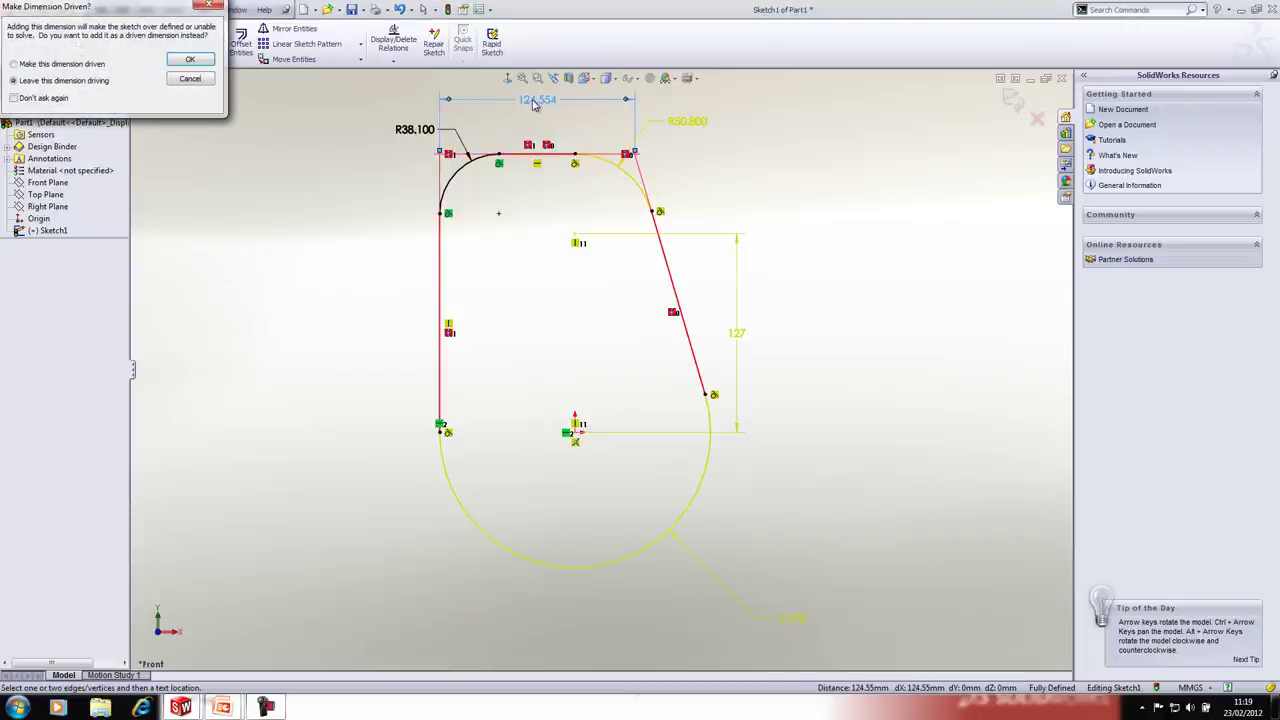
{"action": "left_click", "coordinate": [72, 66]}
{"action": "left_click", "coordinate": [190, 60]}
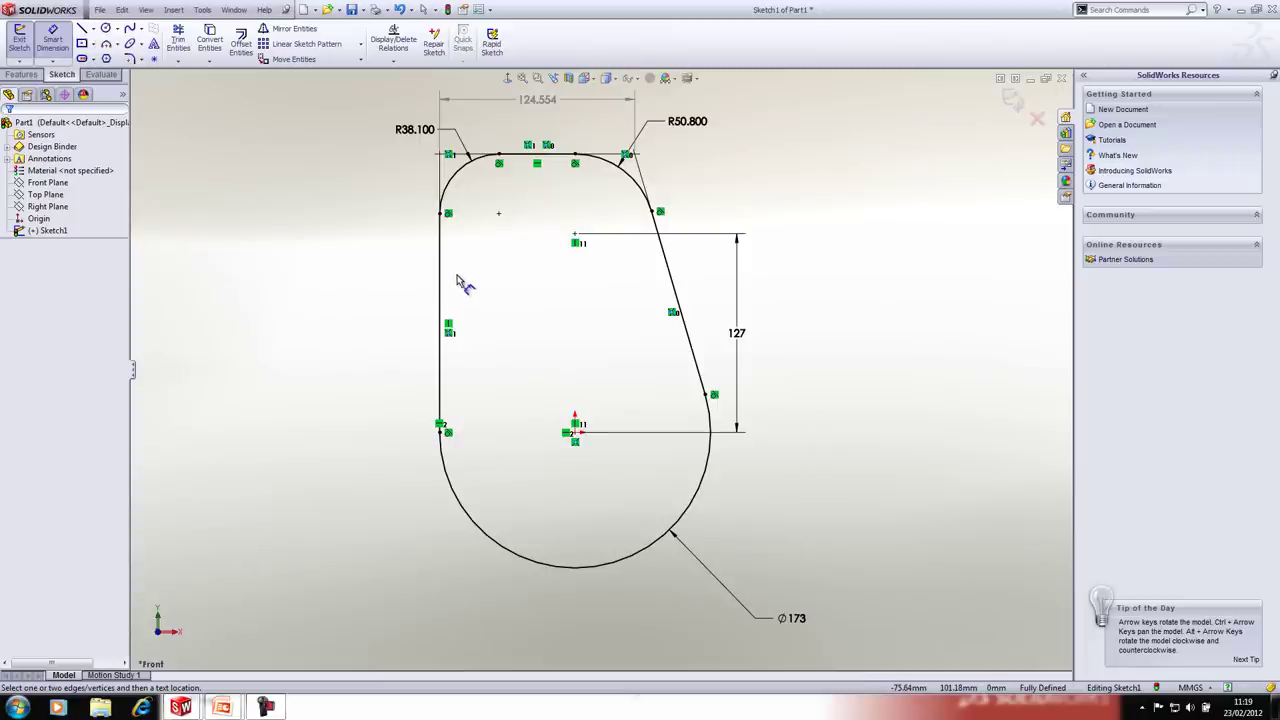
{"action": "key", "text": "Escape"}
Step: Sketch a short stray line about 12 mm long from the left line's lower endpoint into the profile
{"action": "key", "text": "s"}
{"action": "left_click", "coordinate": [503, 355]}
{"action": "left_click", "coordinate": [505, 371]}
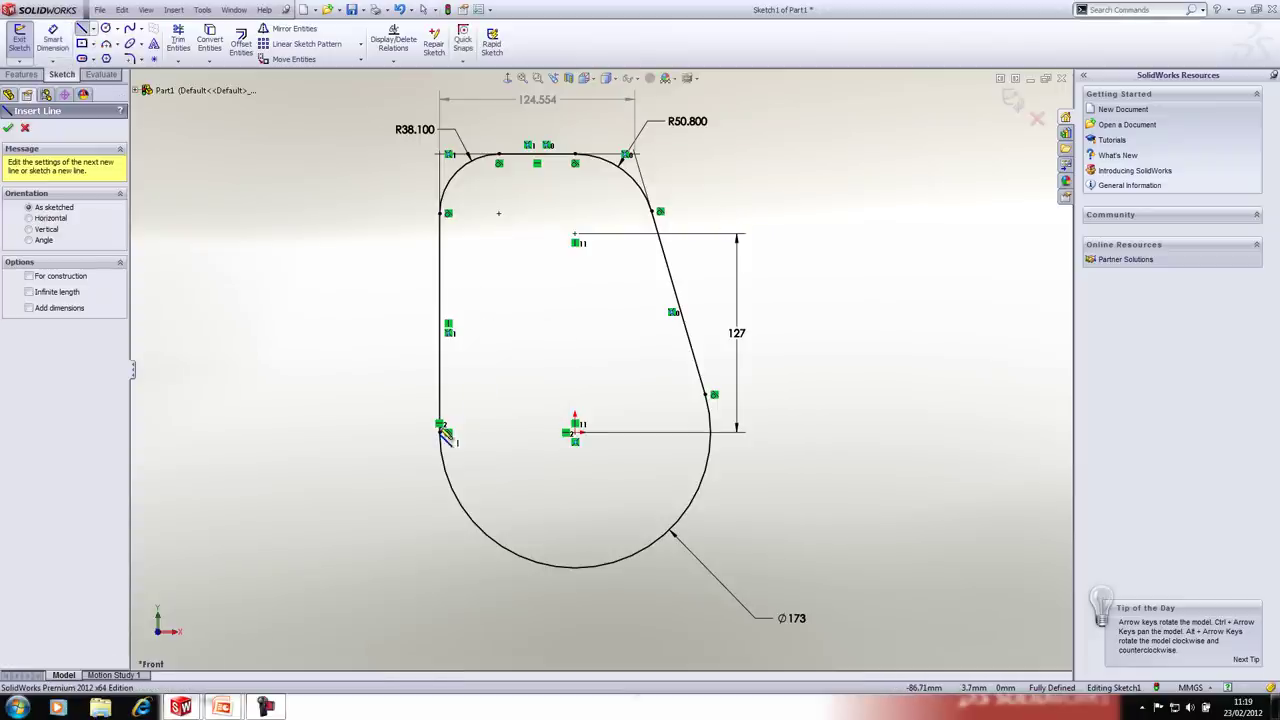
{"action": "left_click", "coordinate": [442, 433]}
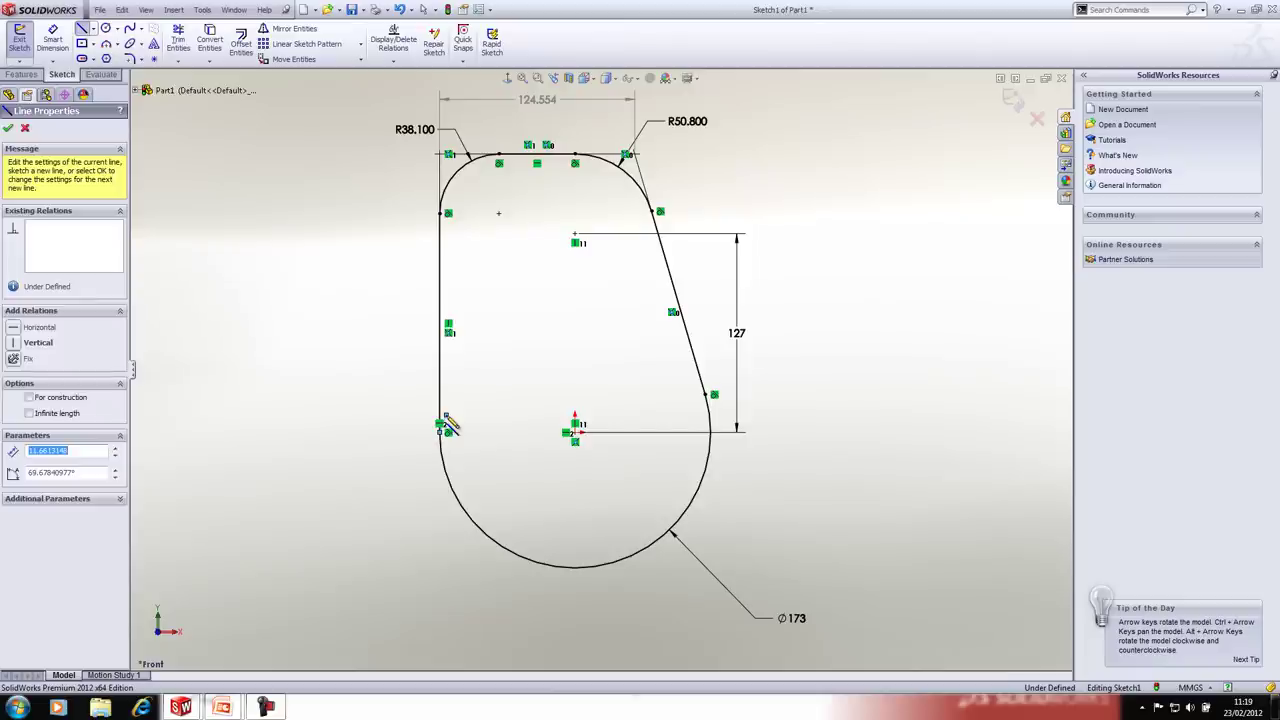
{"action": "key", "text": "Escape"}
{"action": "key", "text": "Escape"}
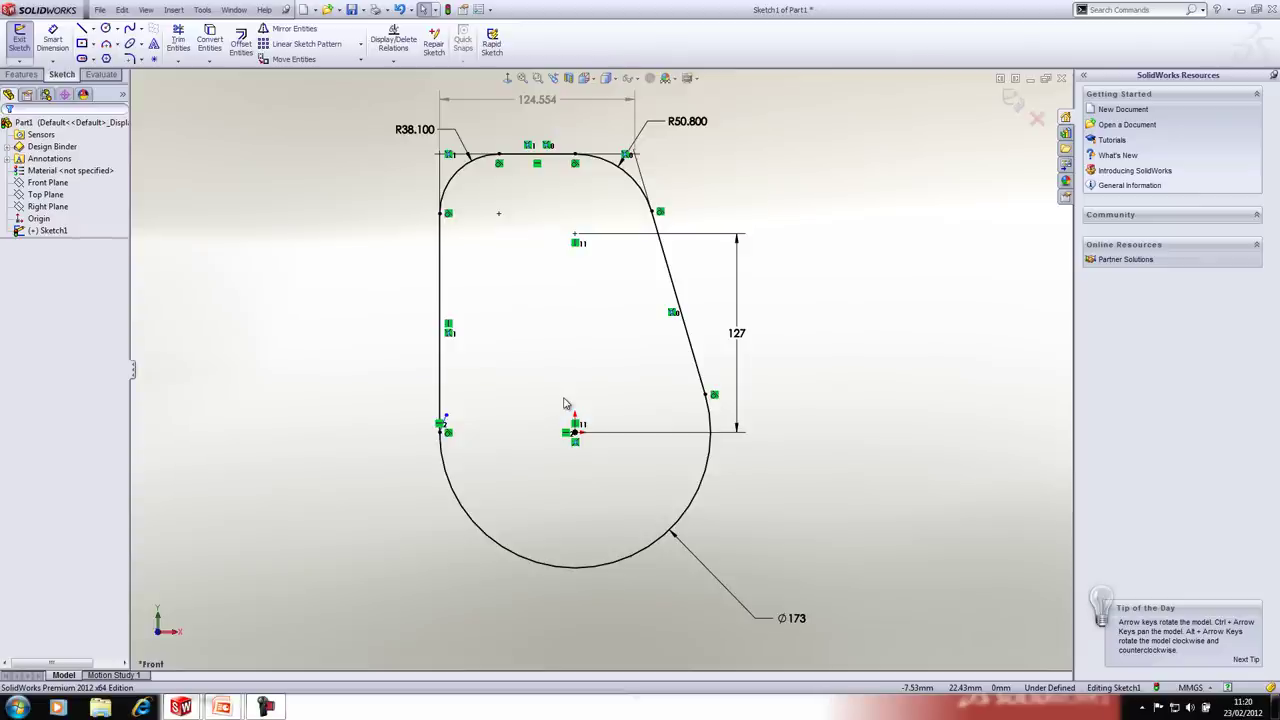
{"action": "left_click", "coordinate": [202, 9]}
{"action": "mouse_move", "coordinate": [220, 284]}
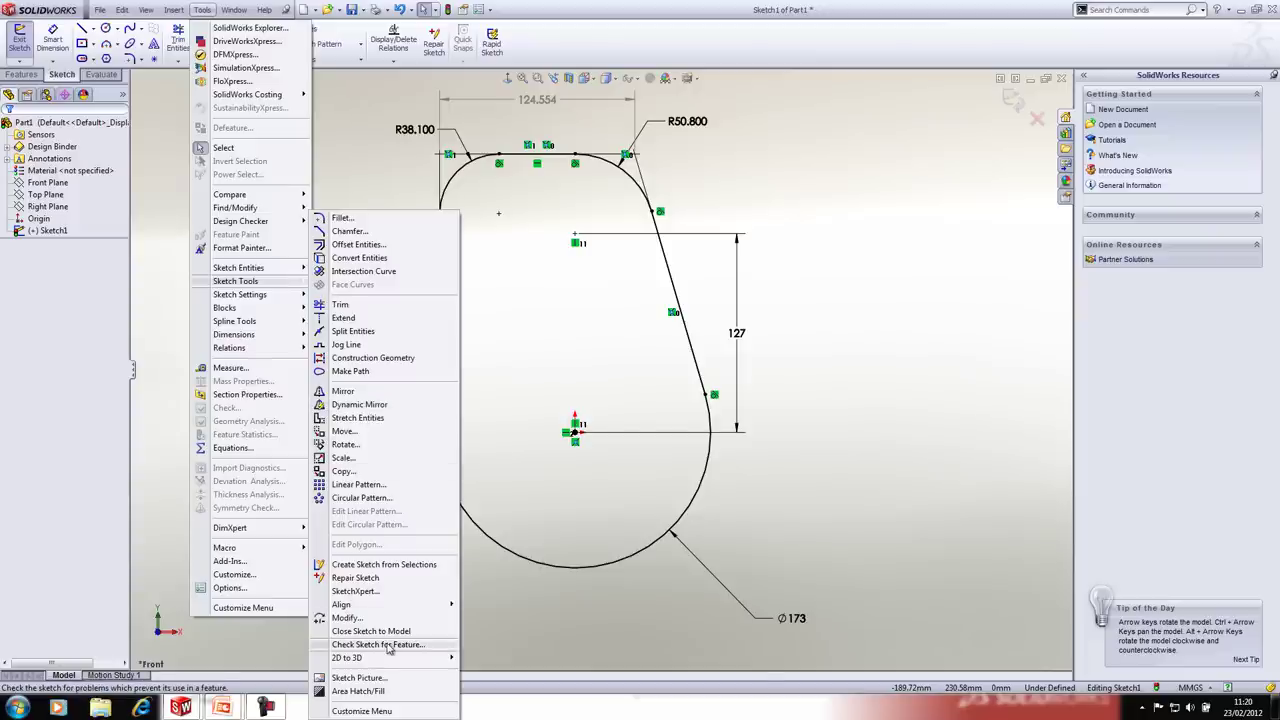
{"action": "left_click", "coordinate": [557, 503]}
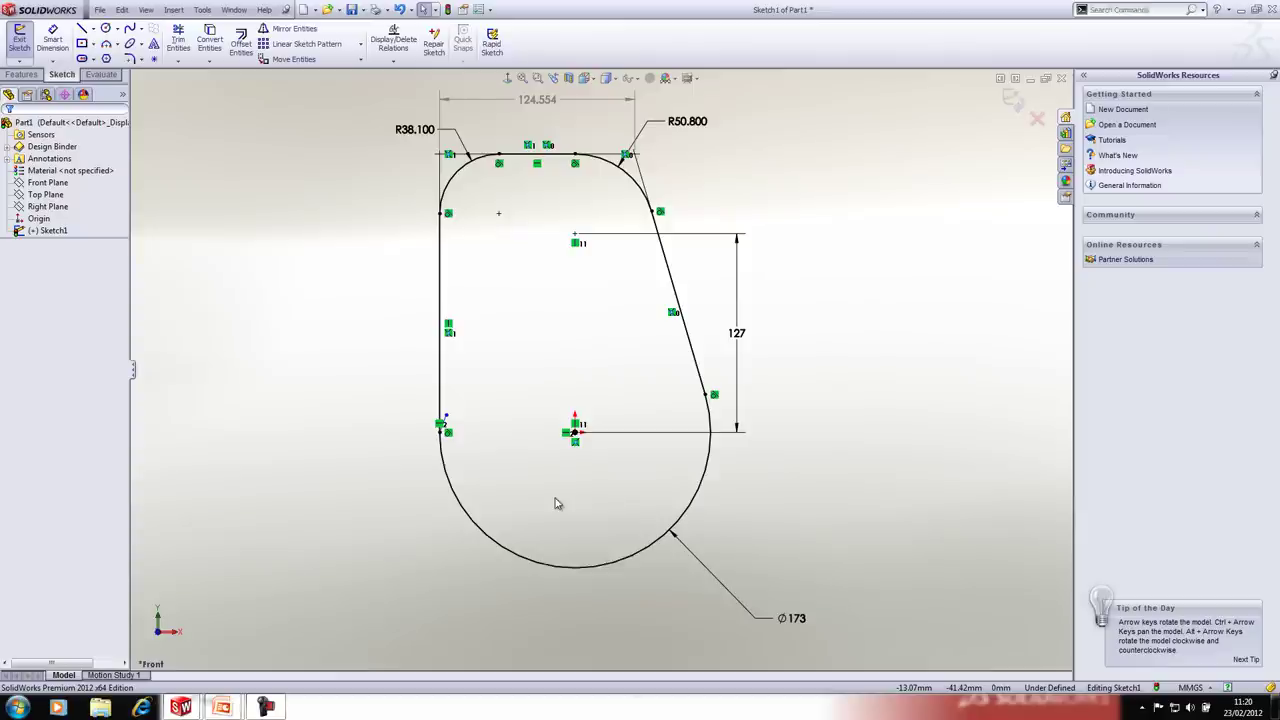
Step: Run Check Sketch For Feature Usage on the profile with Base Extrude as the feature usage
{"action": "key", "text": "s"}
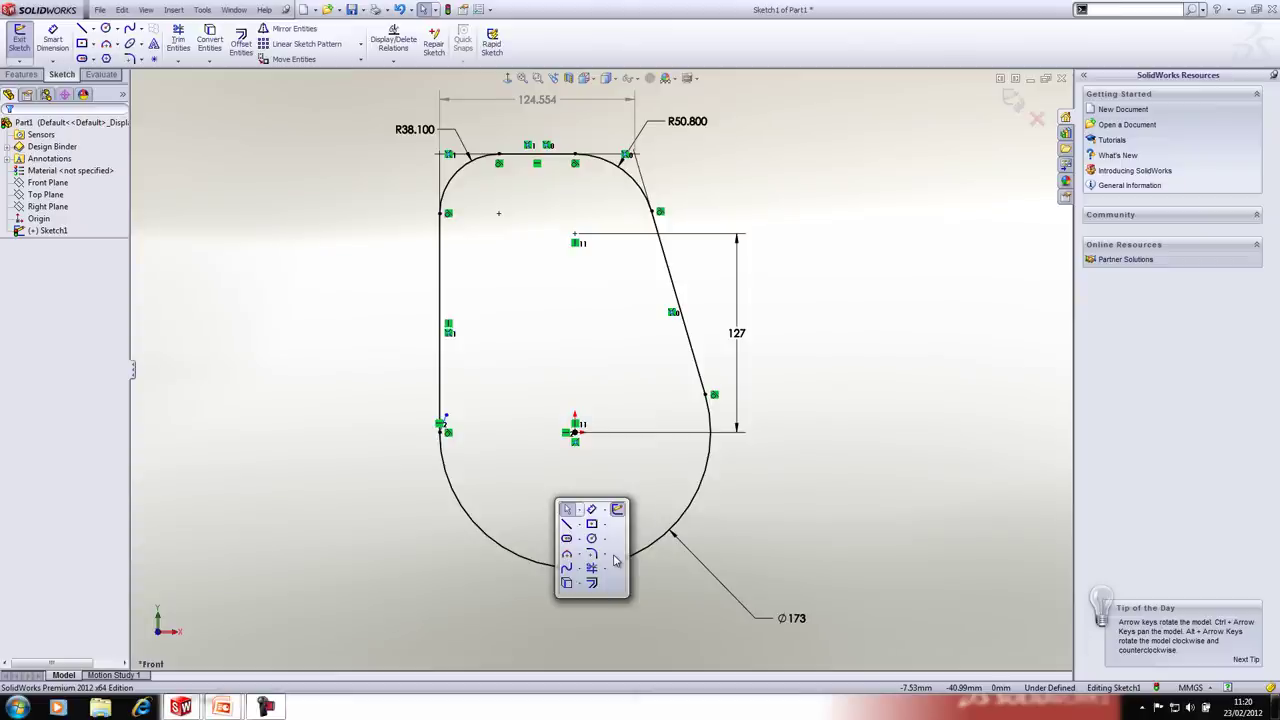
{"action": "type", "text": "check"}
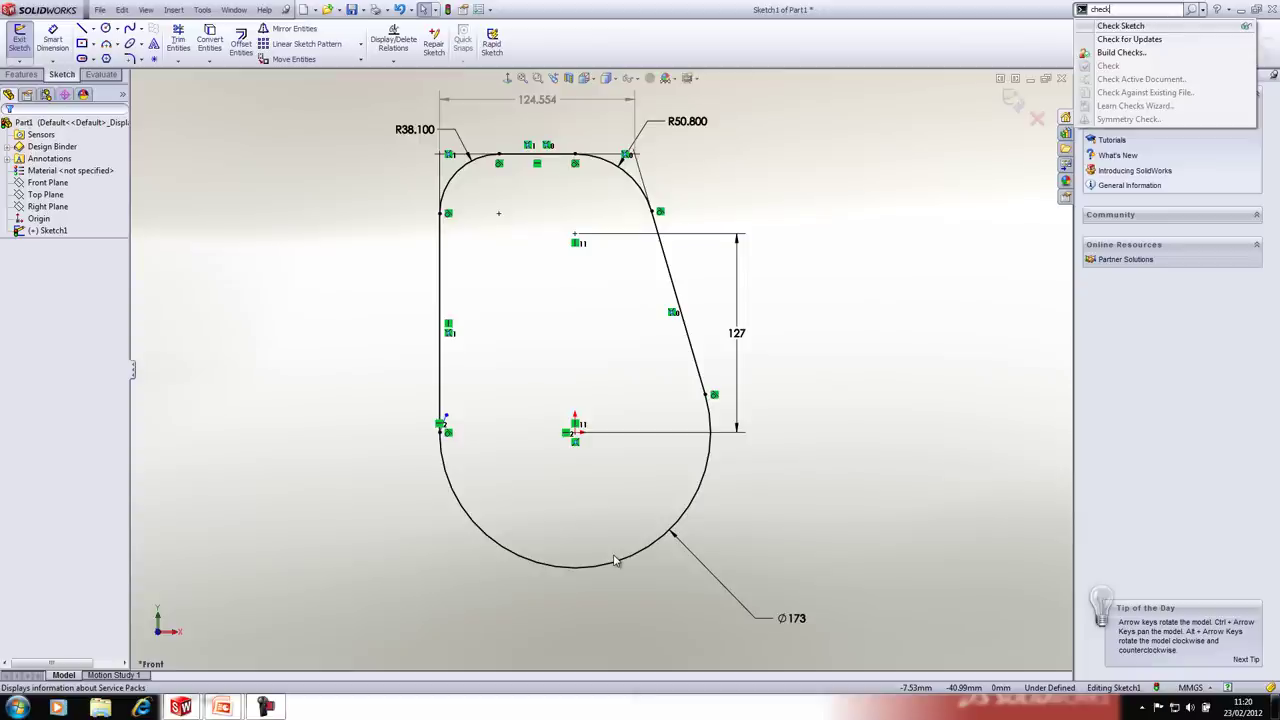
{"action": "key", "text": "Return"}
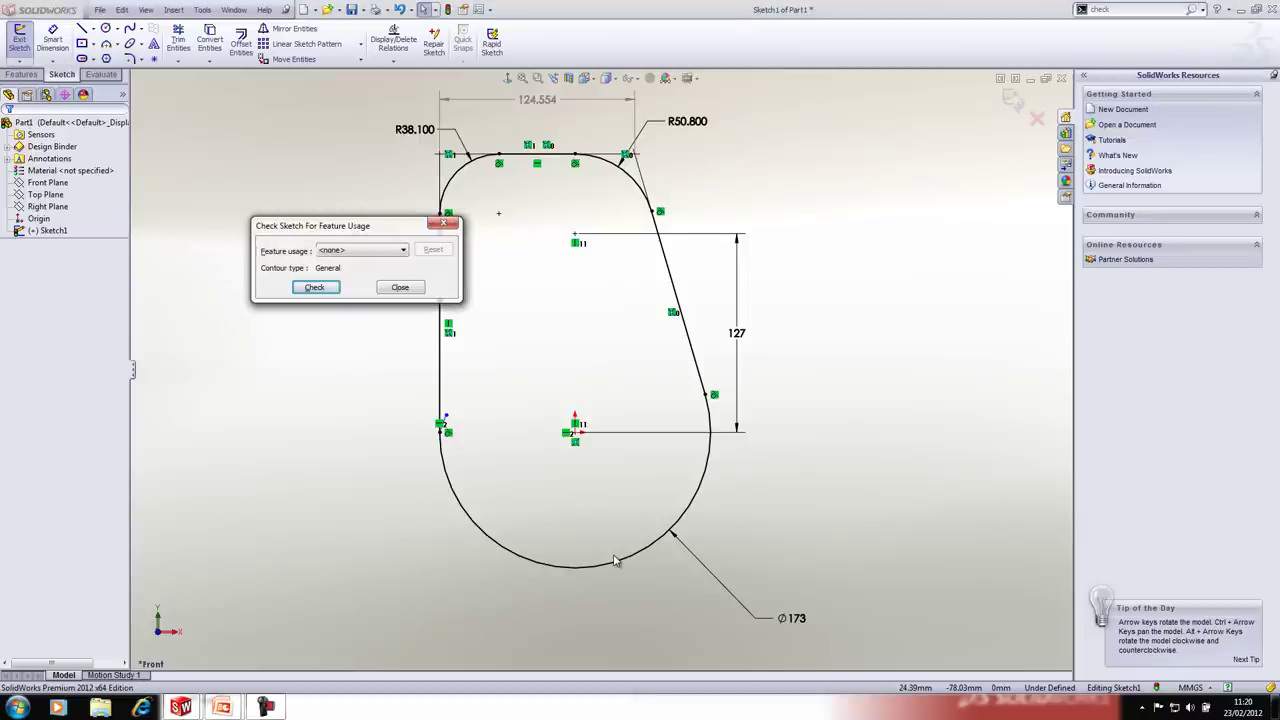
{"action": "left_click", "coordinate": [371, 252]}
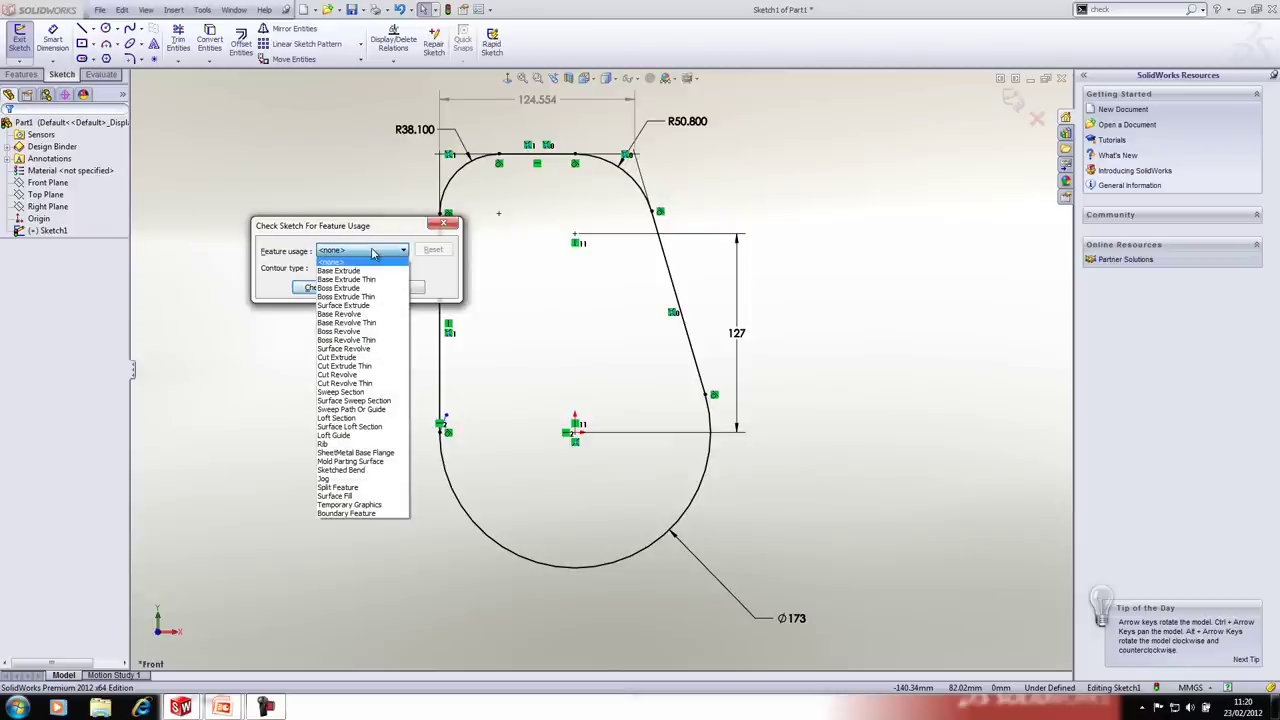
{"action": "left_click", "coordinate": [363, 272]}
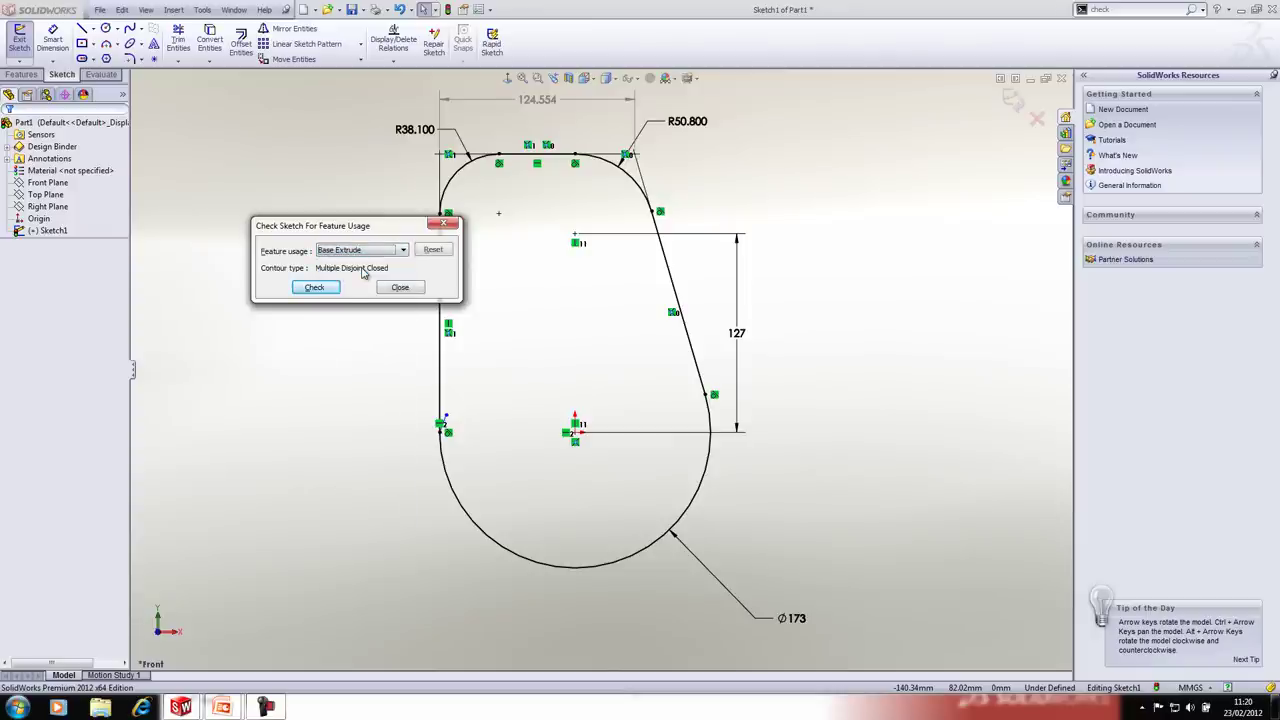
{"action": "left_click", "coordinate": [338, 288]}
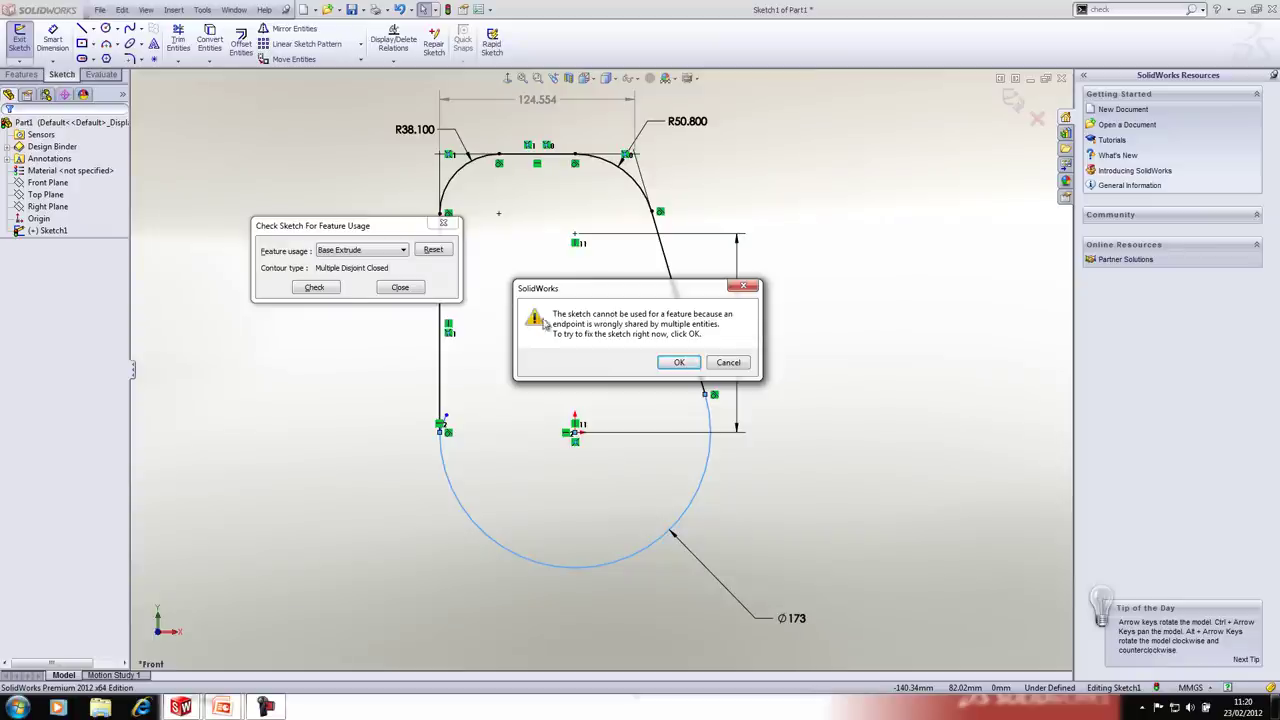
Step: Repair the sketch by deleting the short stray line at the left line's lower endpoint, and recheck it for problems
{"action": "left_click", "coordinate": [678, 363]}
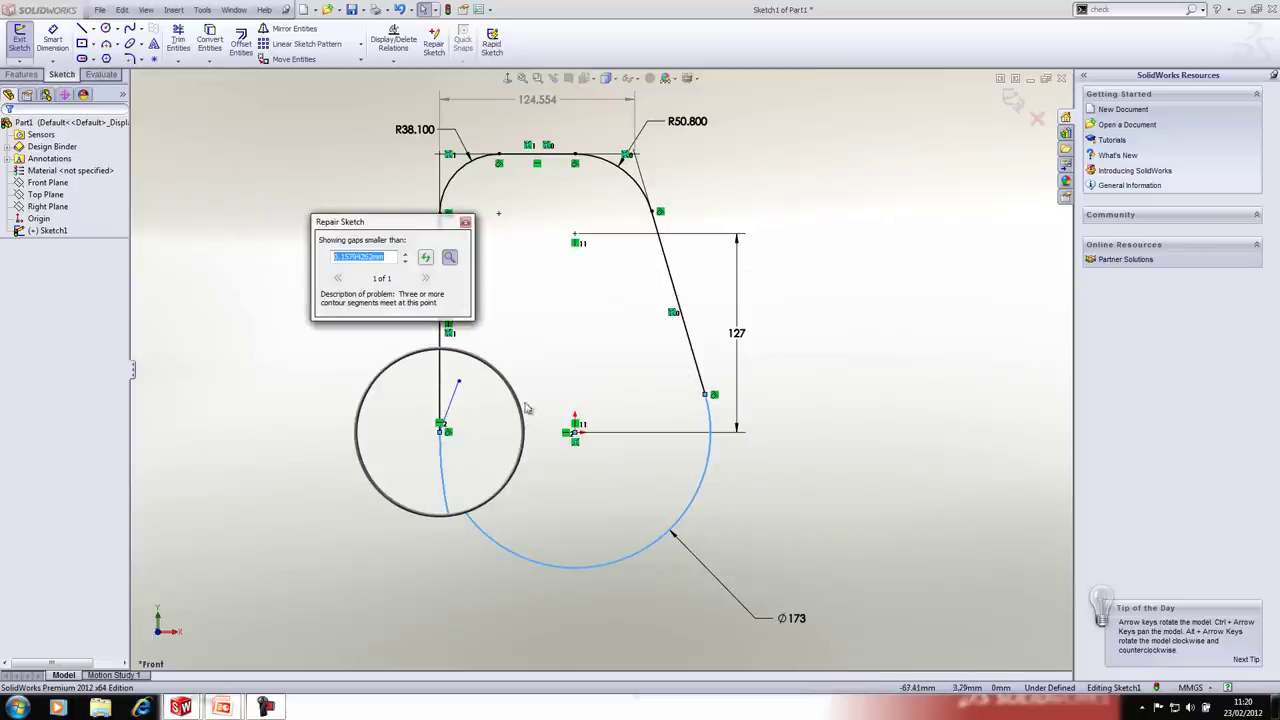
{"action": "left_click", "coordinate": [452, 405]}
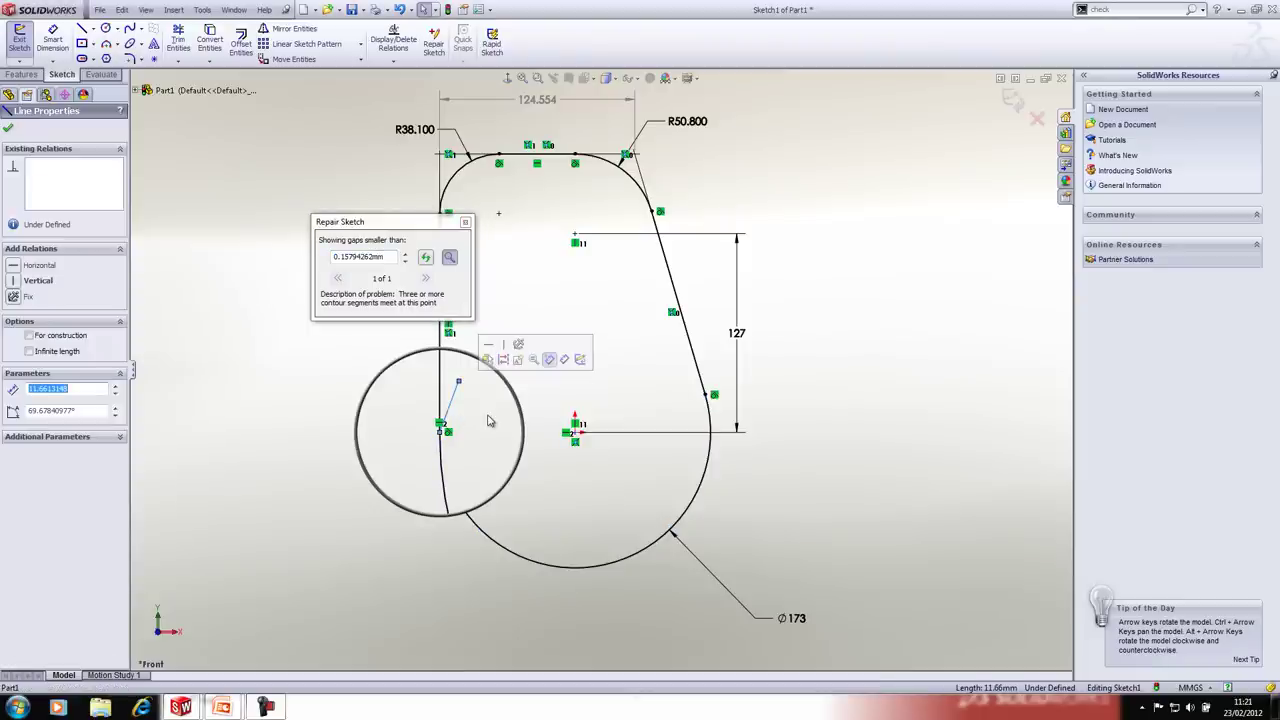
{"action": "key", "text": "Delete"}
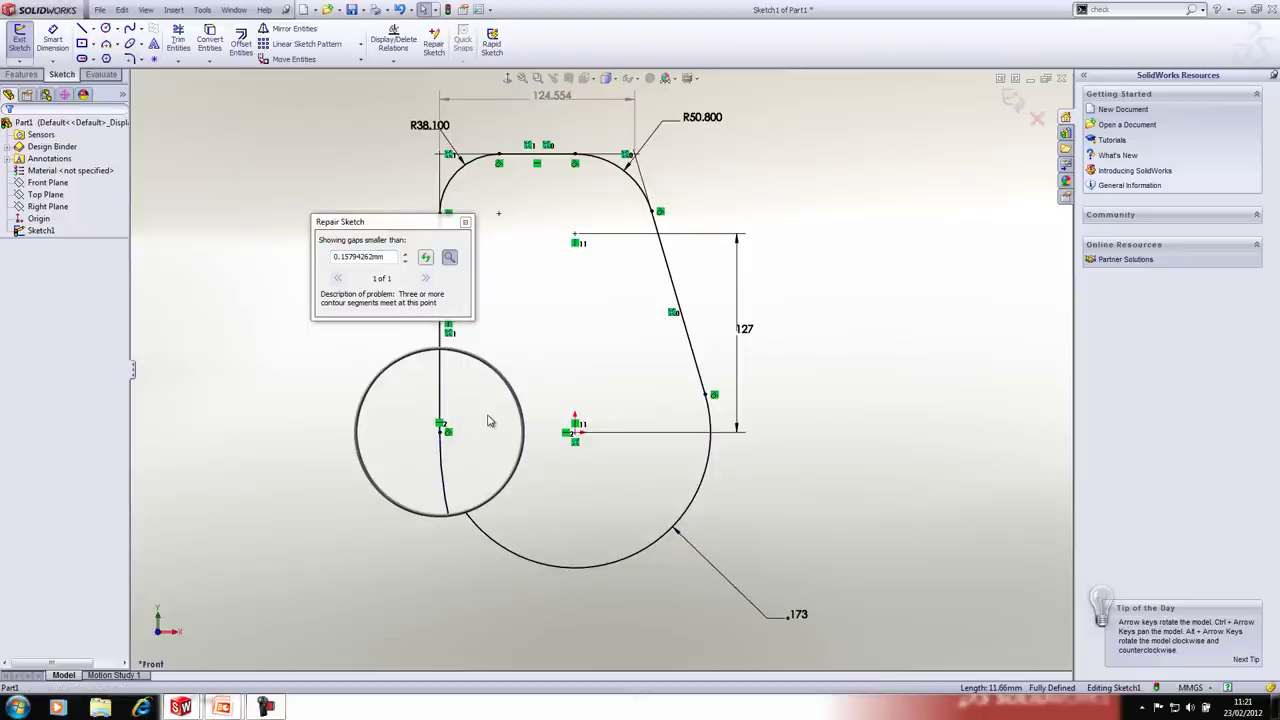
{"action": "left_click", "coordinate": [425, 258]}
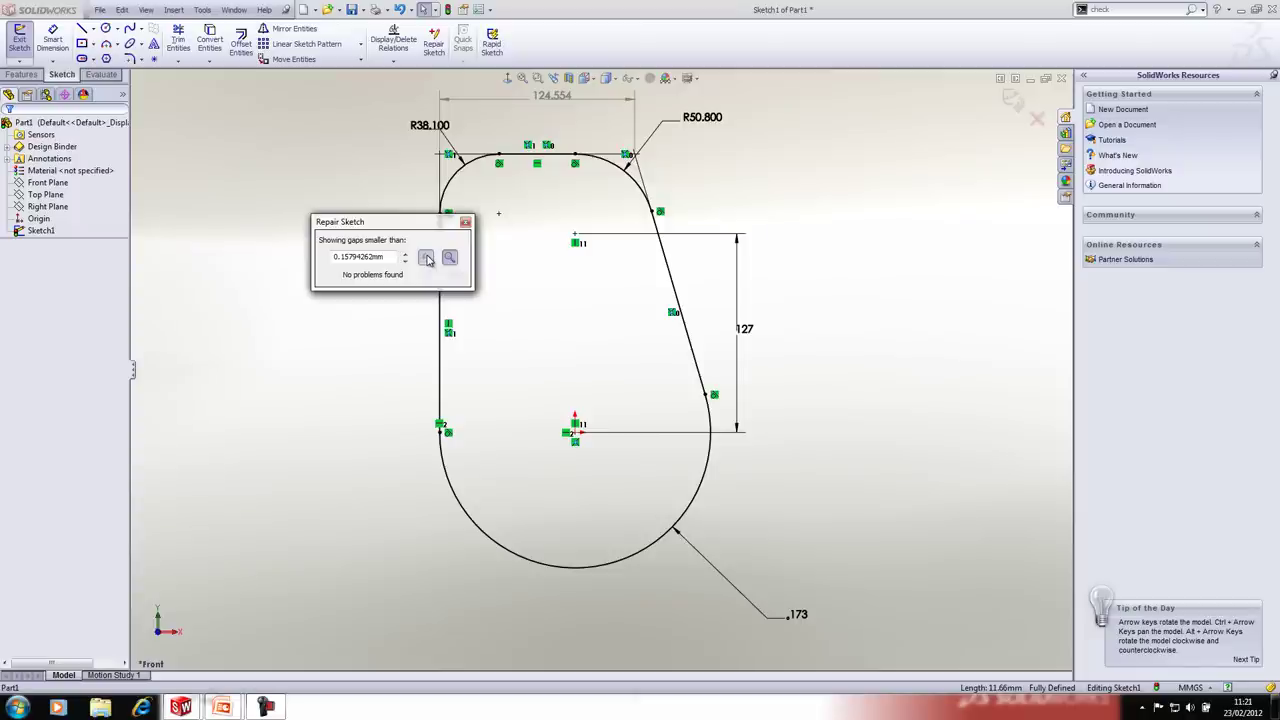
{"action": "left_click", "coordinate": [465, 222]}
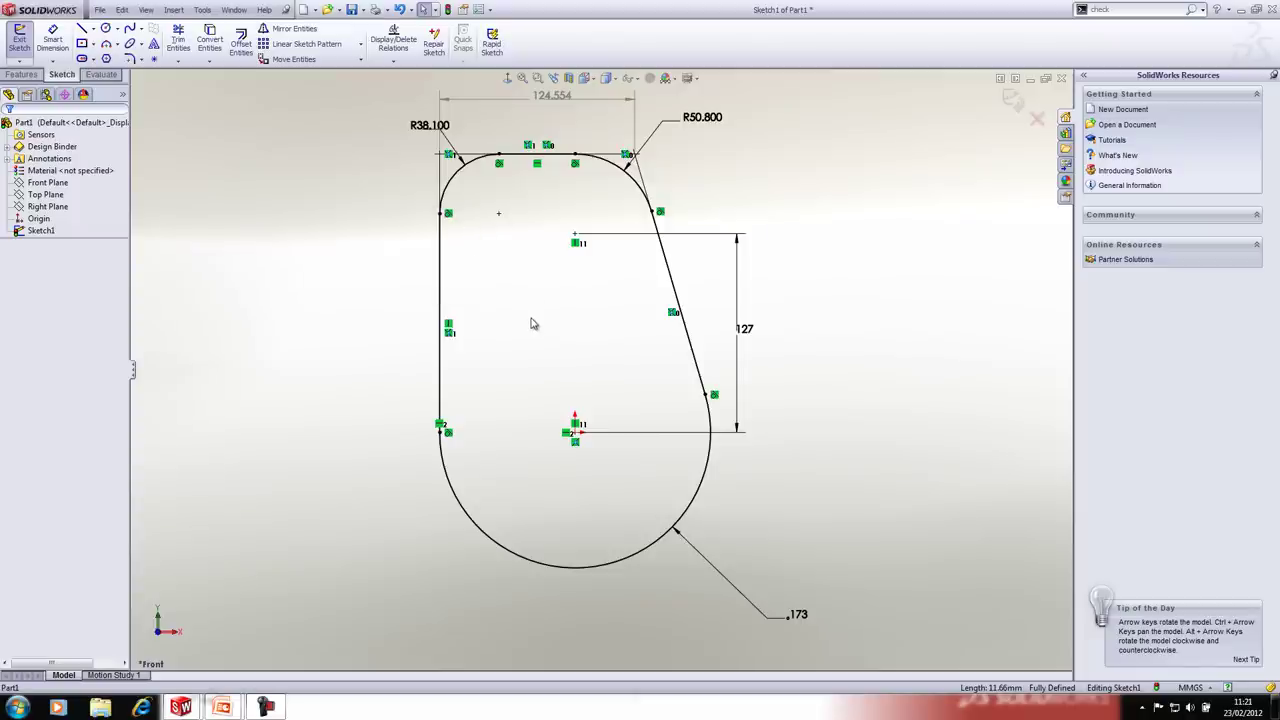
Step: Exit the sketch and extrude the closed profile as a blind boss 42 mm deep
{"action": "key", "text": "ctrl+b"}
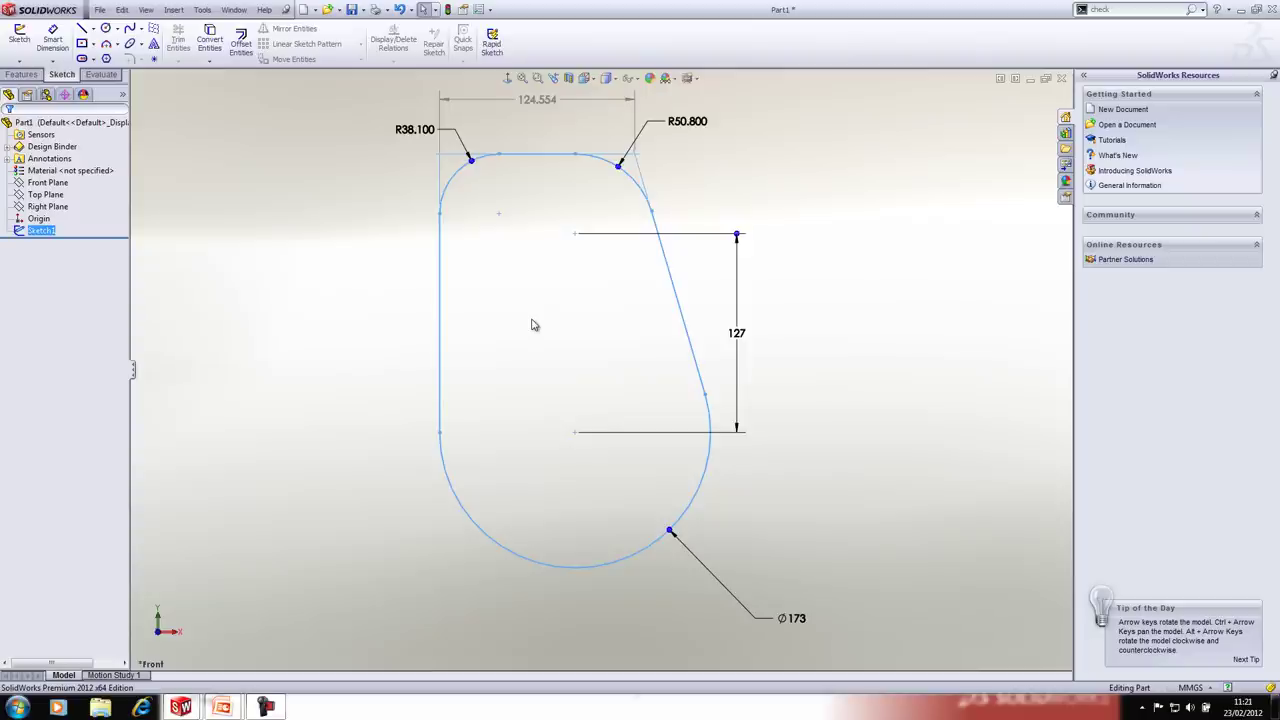
{"action": "left_click", "coordinate": [575, 333]}
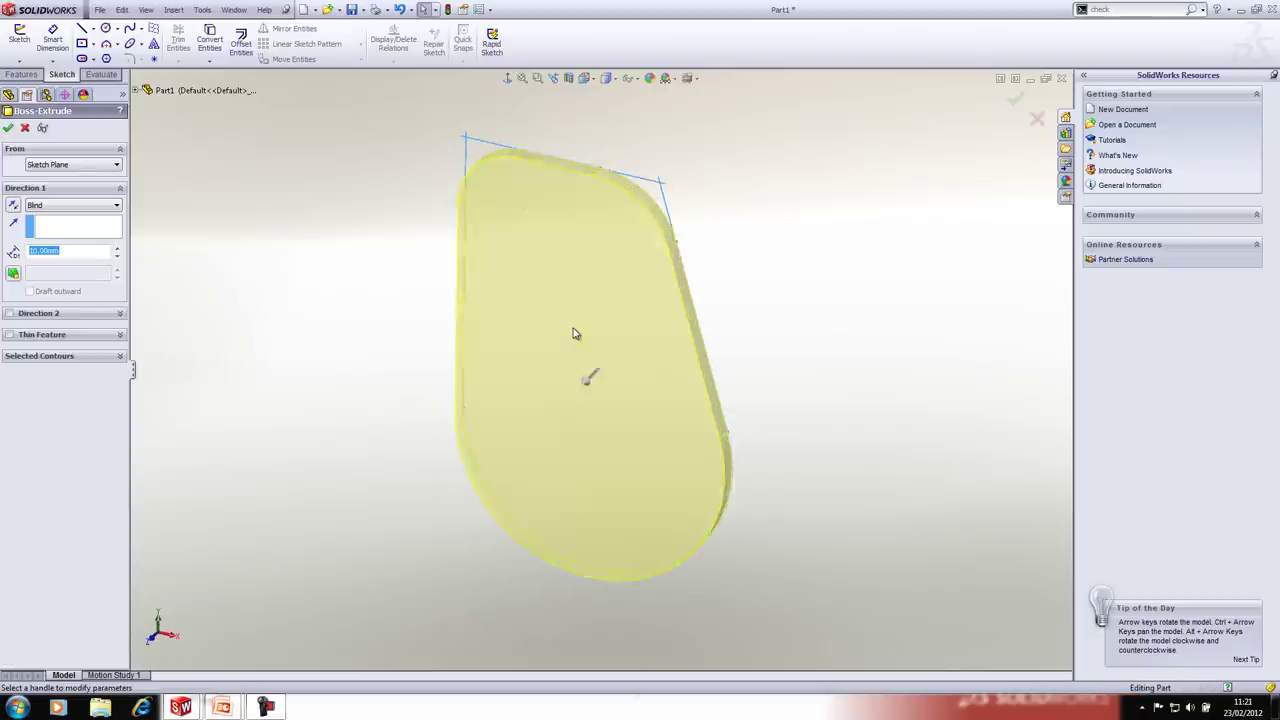
{"action": "type", "text": "42"}
{"action": "key", "text": "Return"}
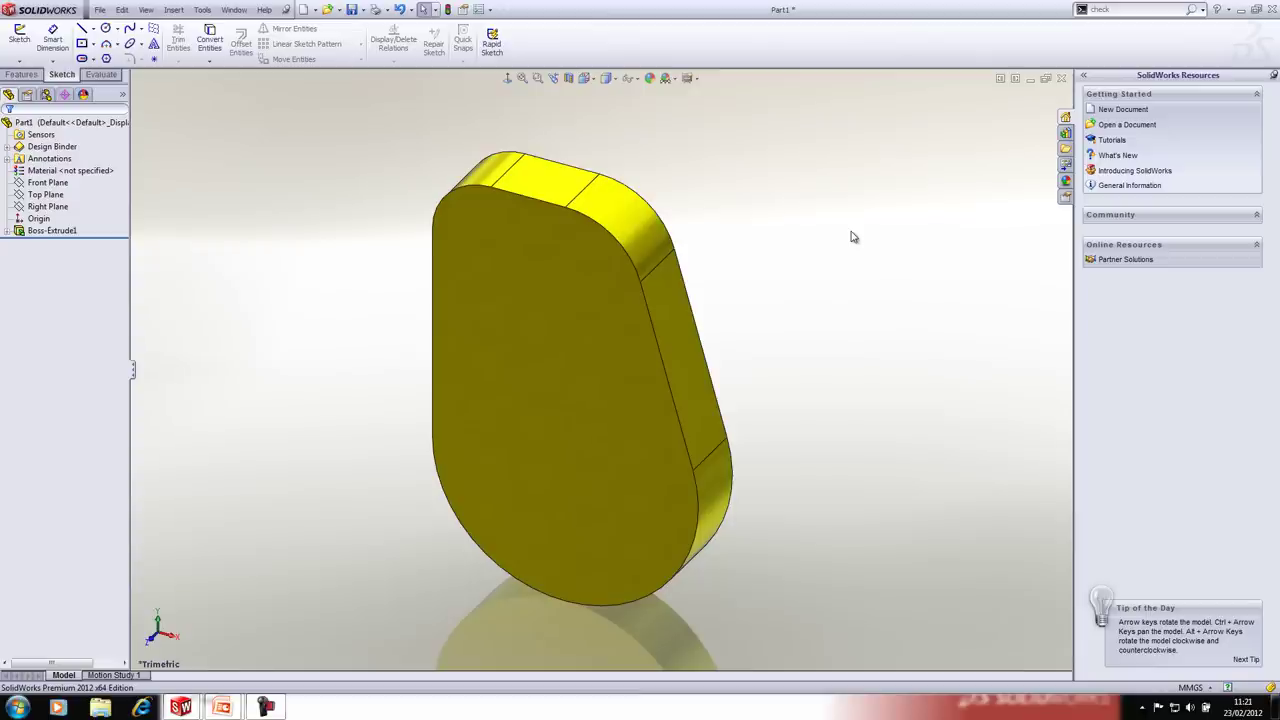
Step: Shell the body with 10 mm walls, removing the front face and giving the back face a thickness of 12 mm
{"action": "left_click", "coordinate": [425, 397]}
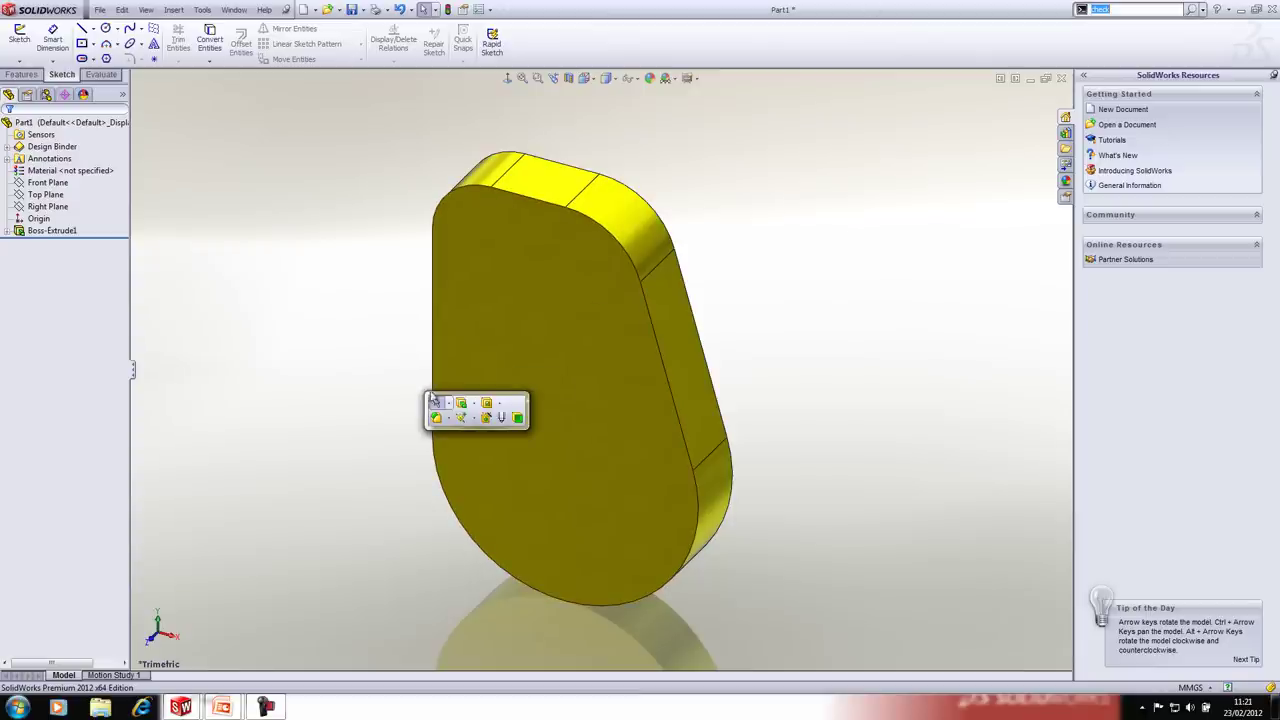
{"action": "left_click", "coordinate": [518, 418]}
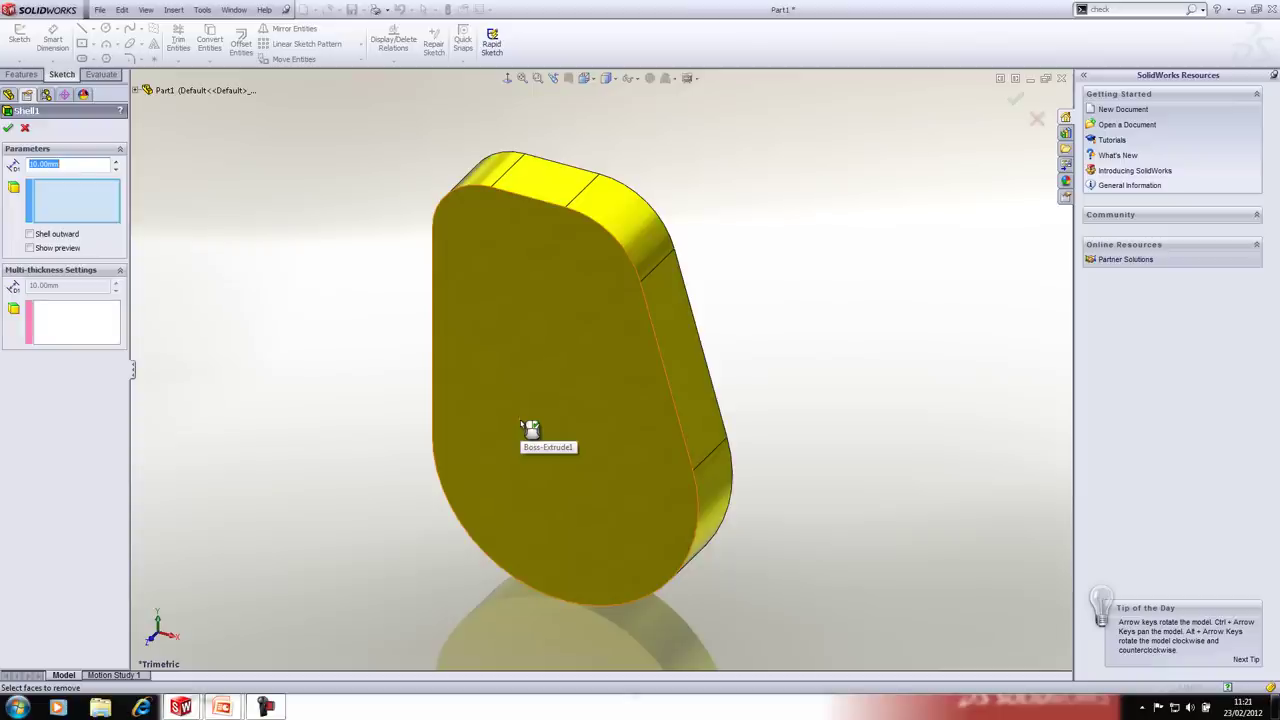
{"action": "left_click", "coordinate": [540, 380]}
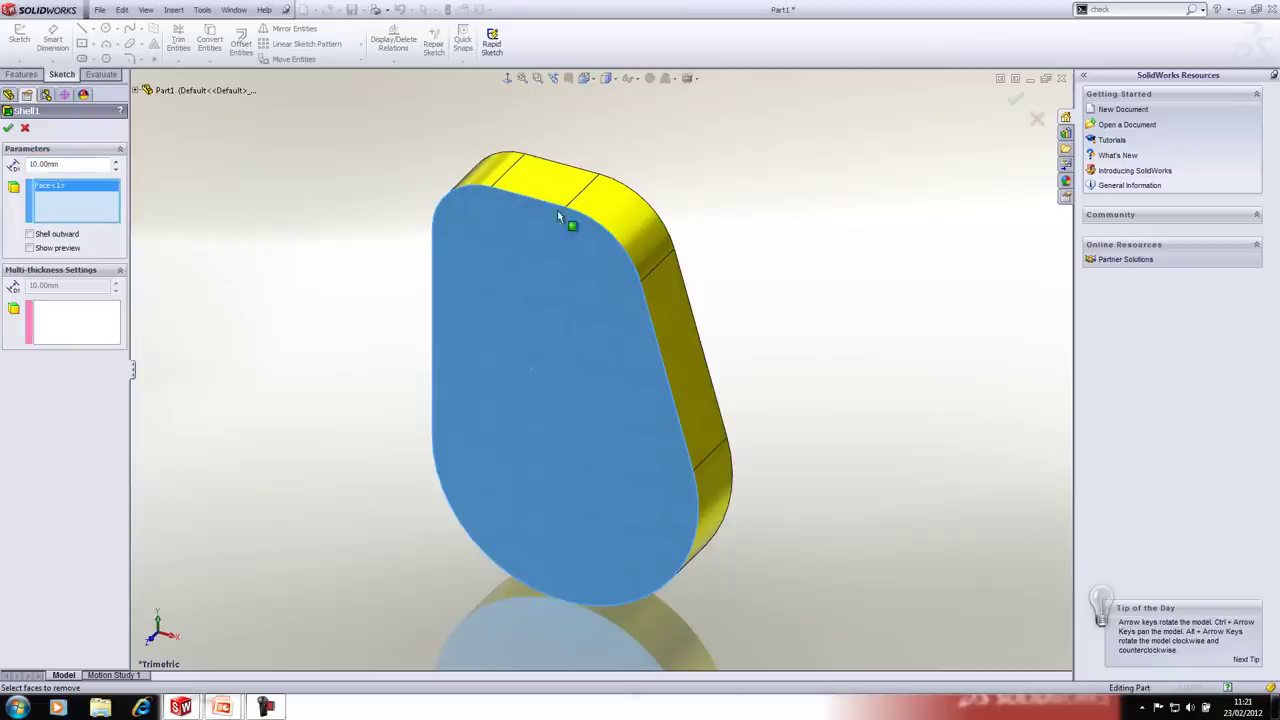
{"action": "left_click", "coordinate": [87, 322]}
{"action": "middle_click_drag", "start_coordinate": [162, 316], "coordinate": [466, 463]}
{"action": "left_click", "coordinate": [655, 344]}
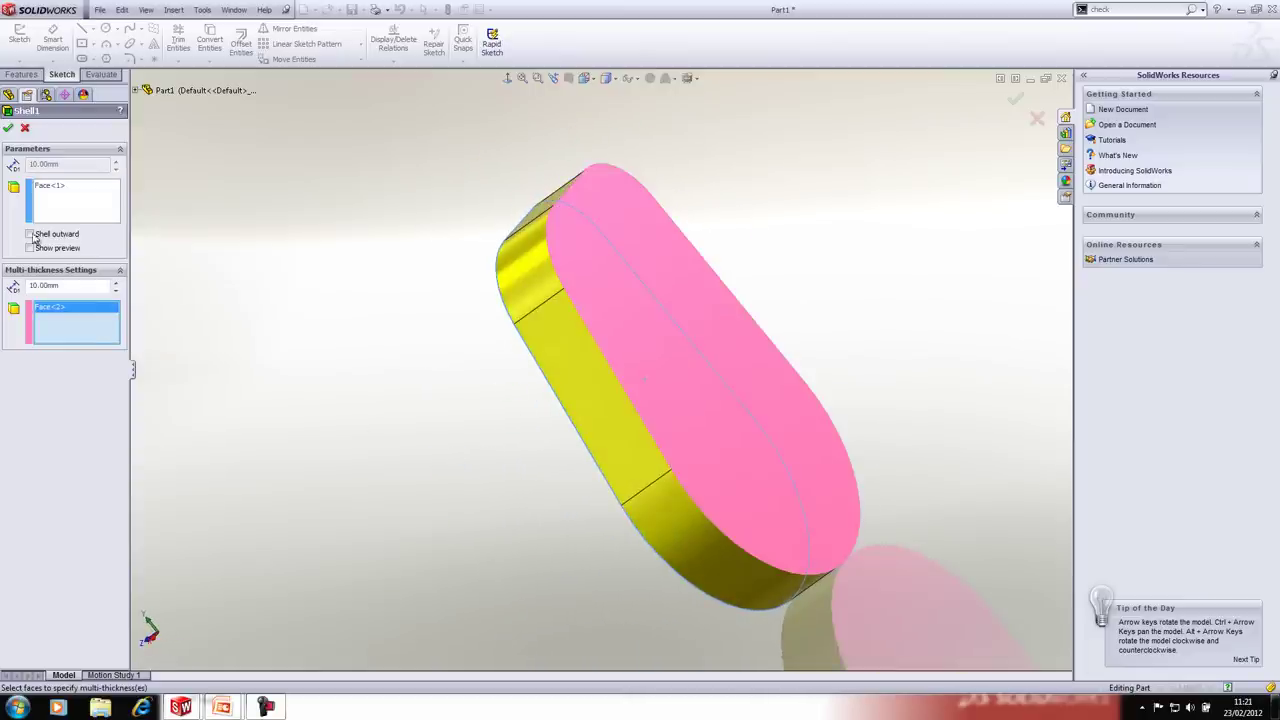
{"action": "left_click", "coordinate": [30, 286]}
{"action": "type", "text": "12"}
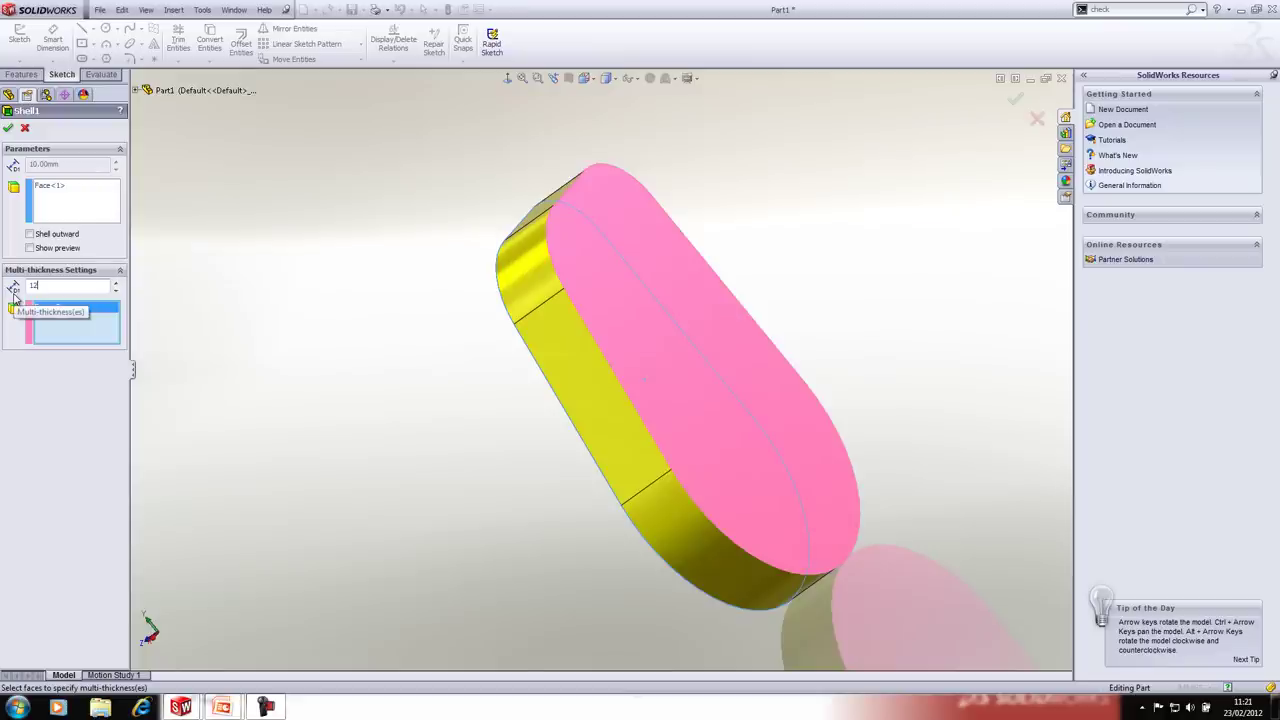
{"action": "left_click", "coordinate": [8, 128]}
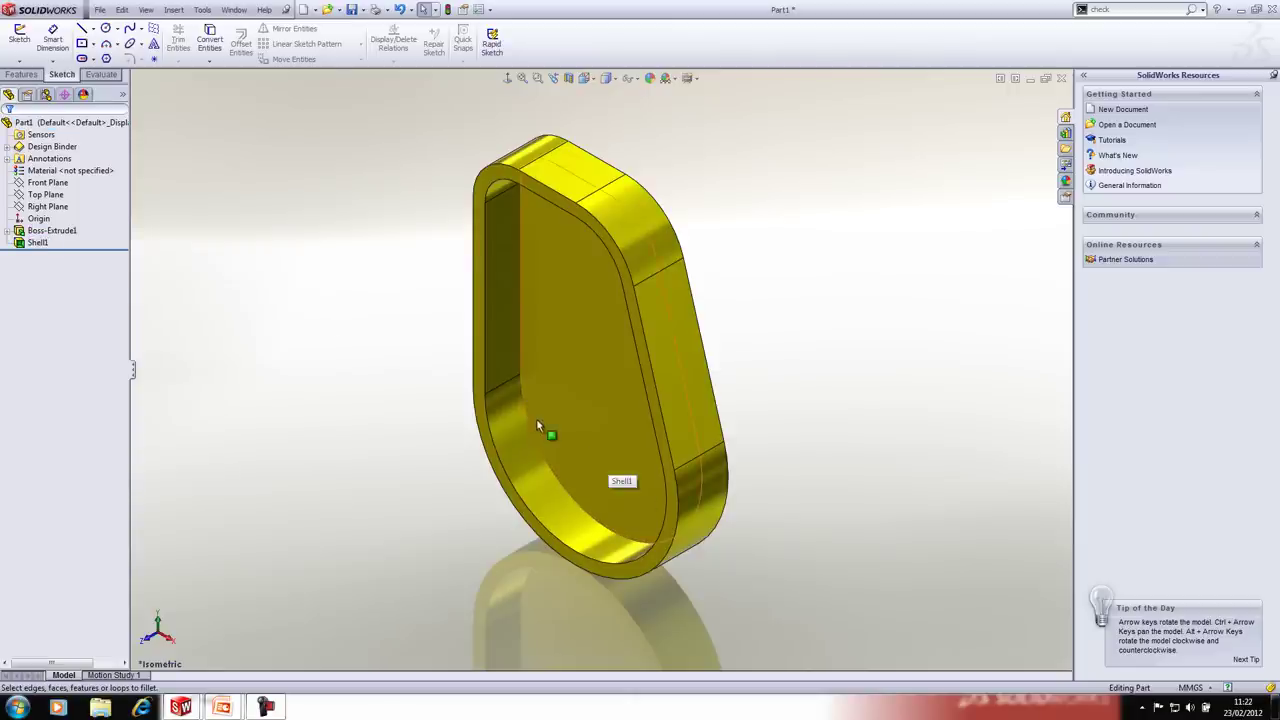
Step: Apply 1 mm FilletXpert fillets to all the rim, inner and outer edges of the shelled cover in one selection
{"action": "key", "text": "s"}
{"action": "left_click", "coordinate": [409, 386]}
{"action": "left_click", "coordinate": [18, 156]}
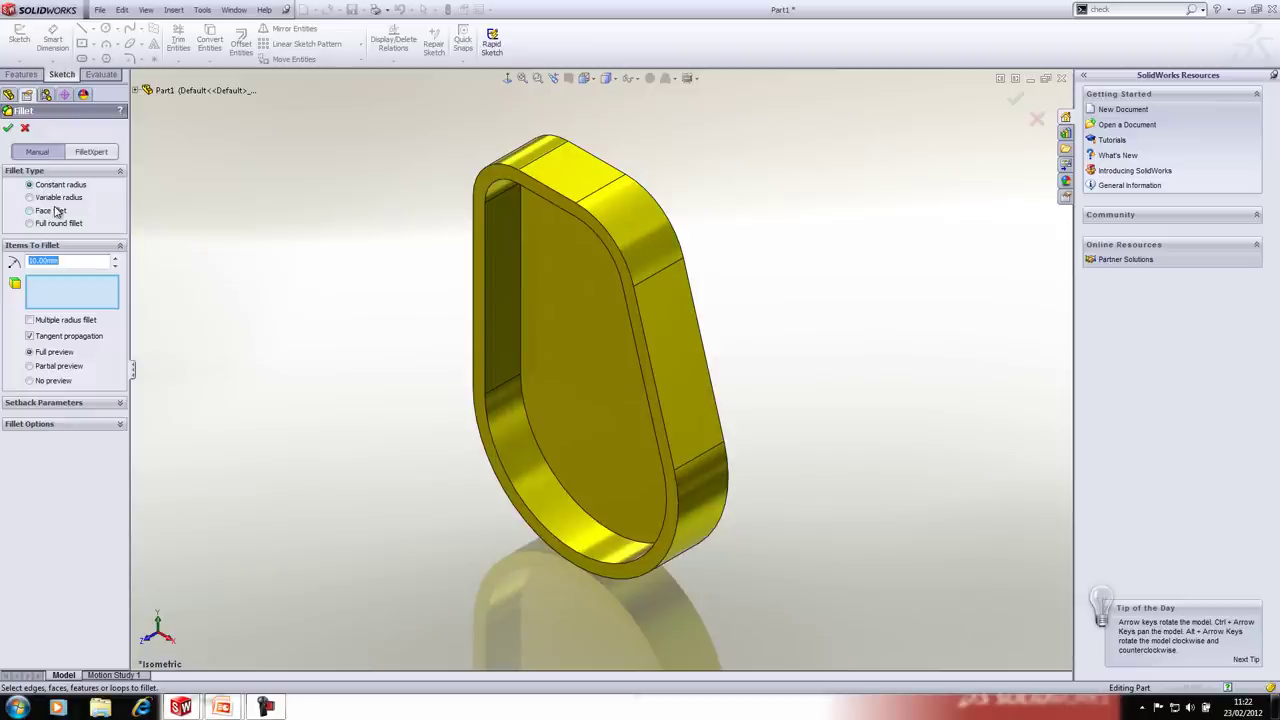
{"action": "left_click", "coordinate": [92, 152]}
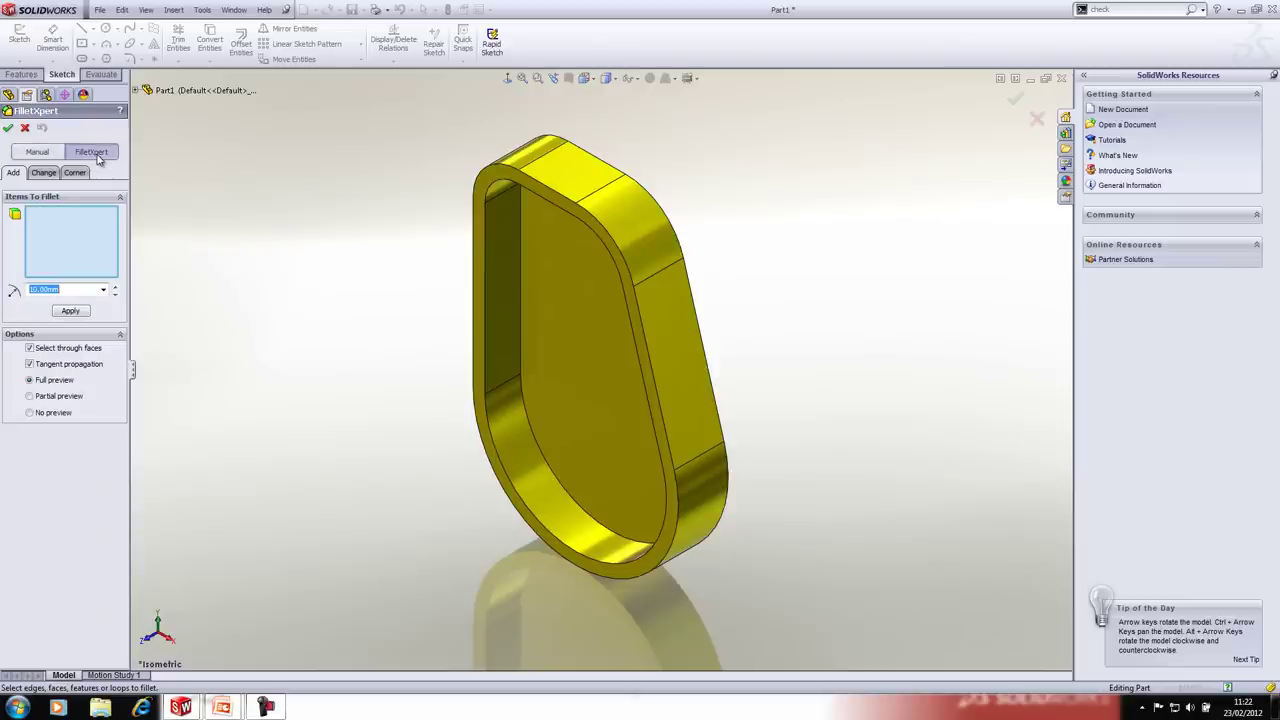
{"action": "type", "text": "1"}
{"action": "left_click", "coordinate": [484, 268]}
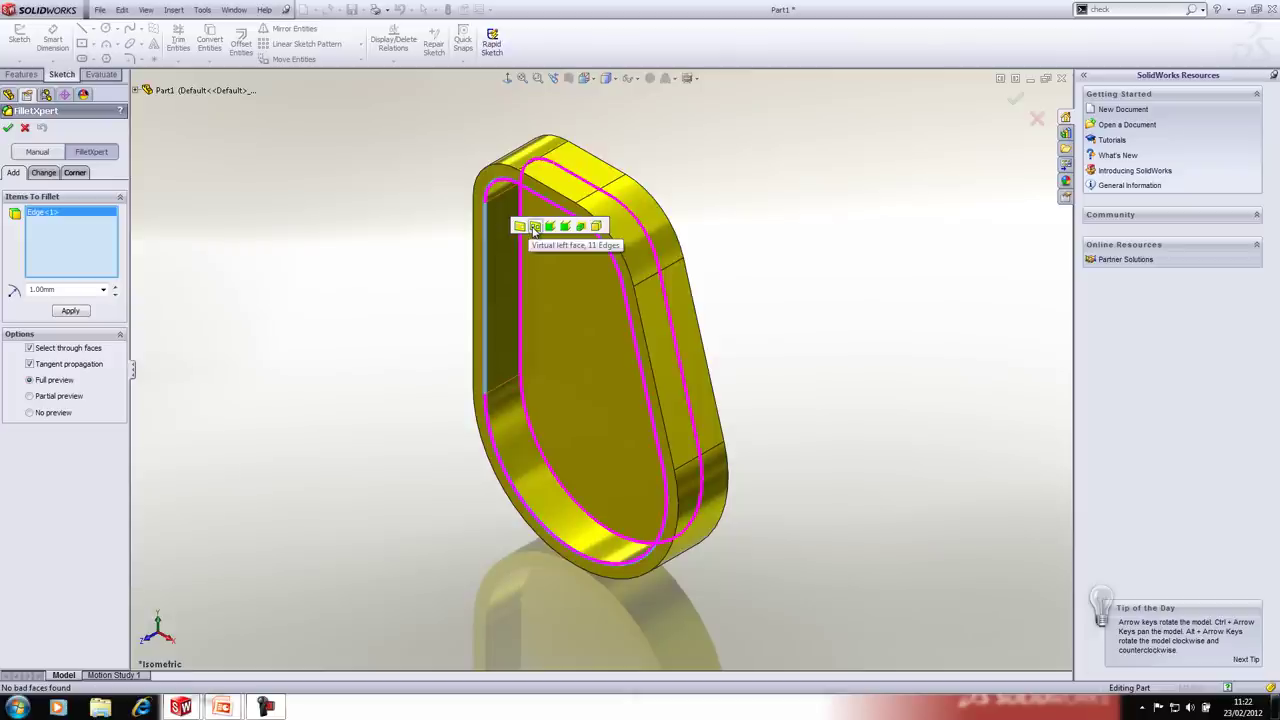
{"action": "left_click", "coordinate": [598, 227]}
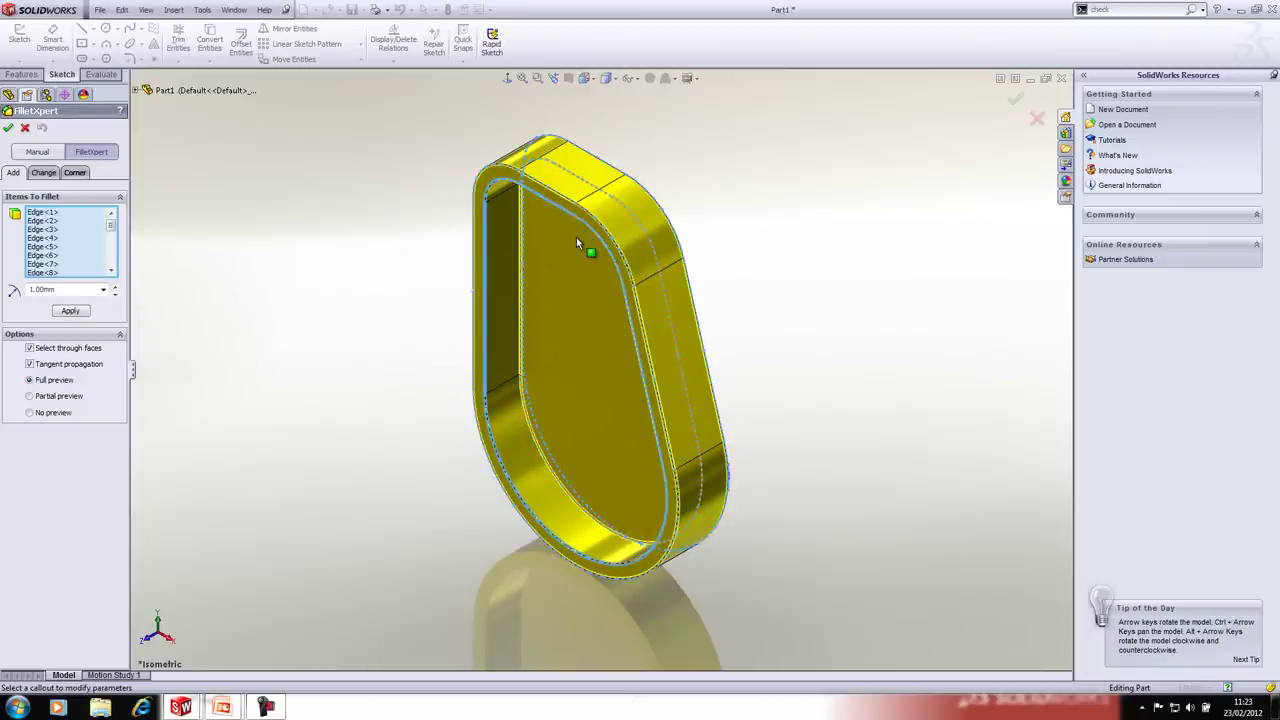
{"action": "left_click", "coordinate": [70, 310]}
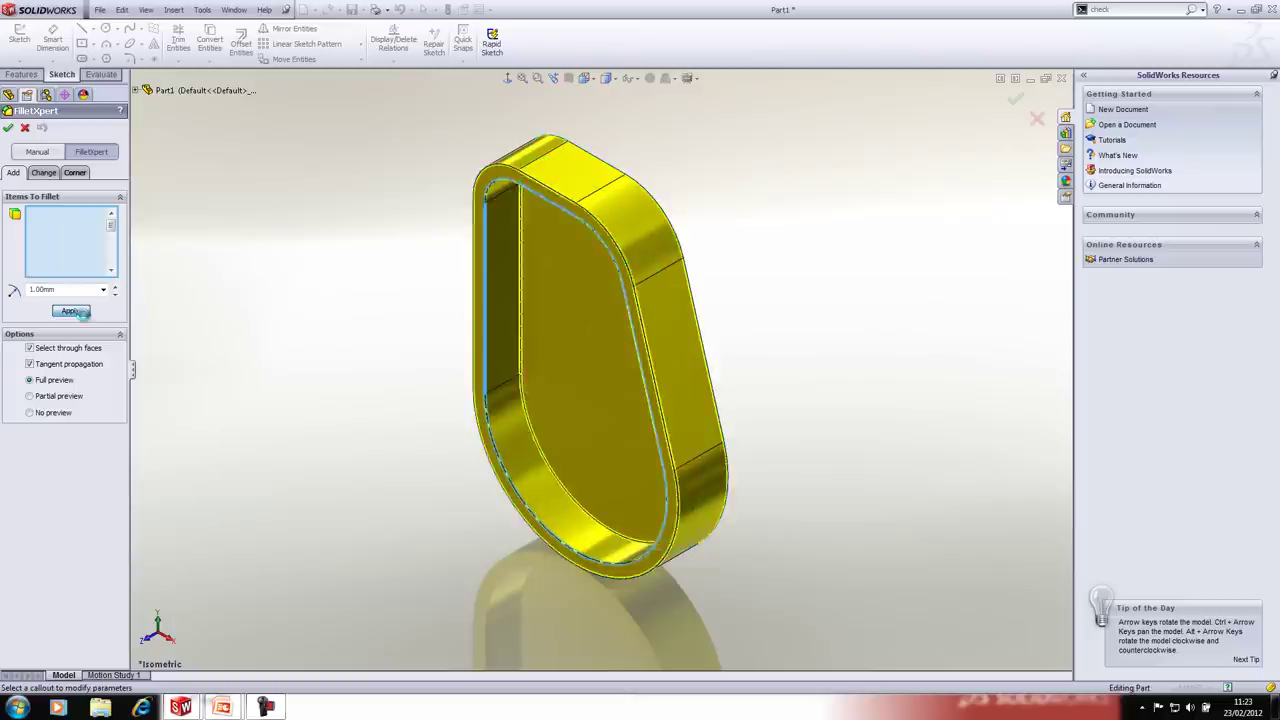
Step: Resize the fillets around the outer edge of the back face to 10 mm and return to the isometric view
{"action": "middle_click_drag", "start_coordinate": [374, 369], "coordinate": [205, 366]}
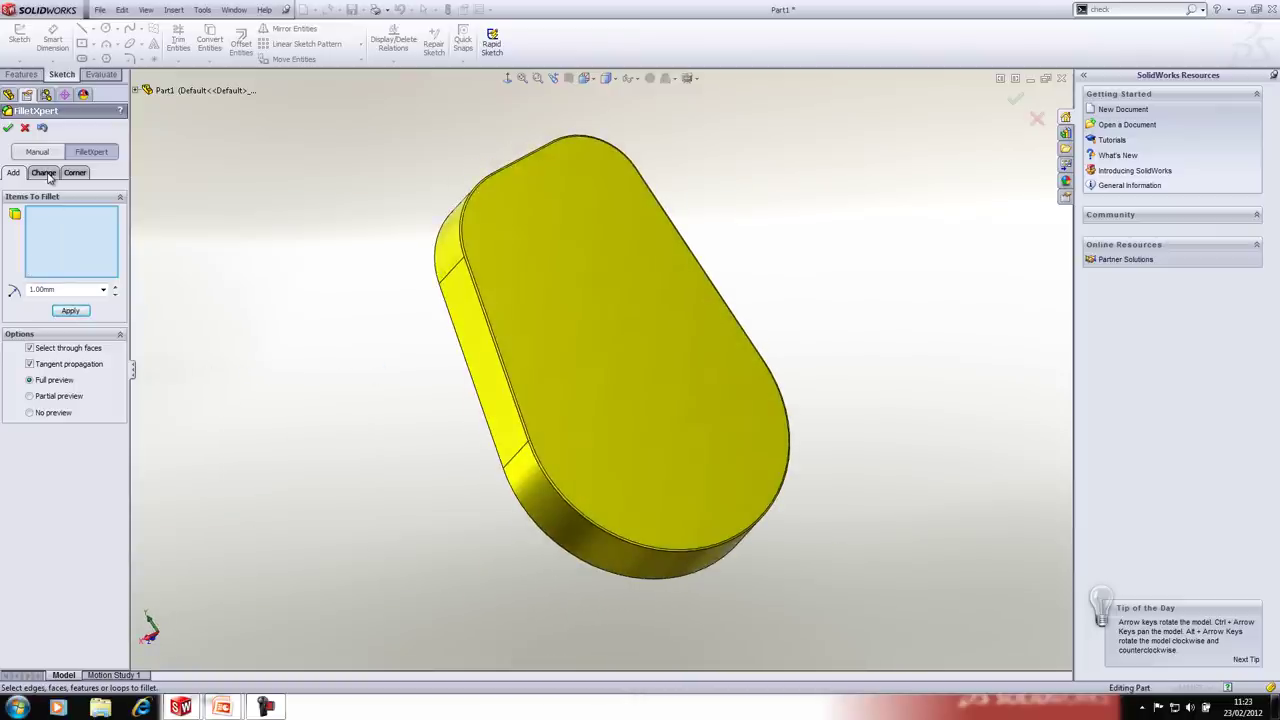
{"action": "left_click", "coordinate": [45, 173]}
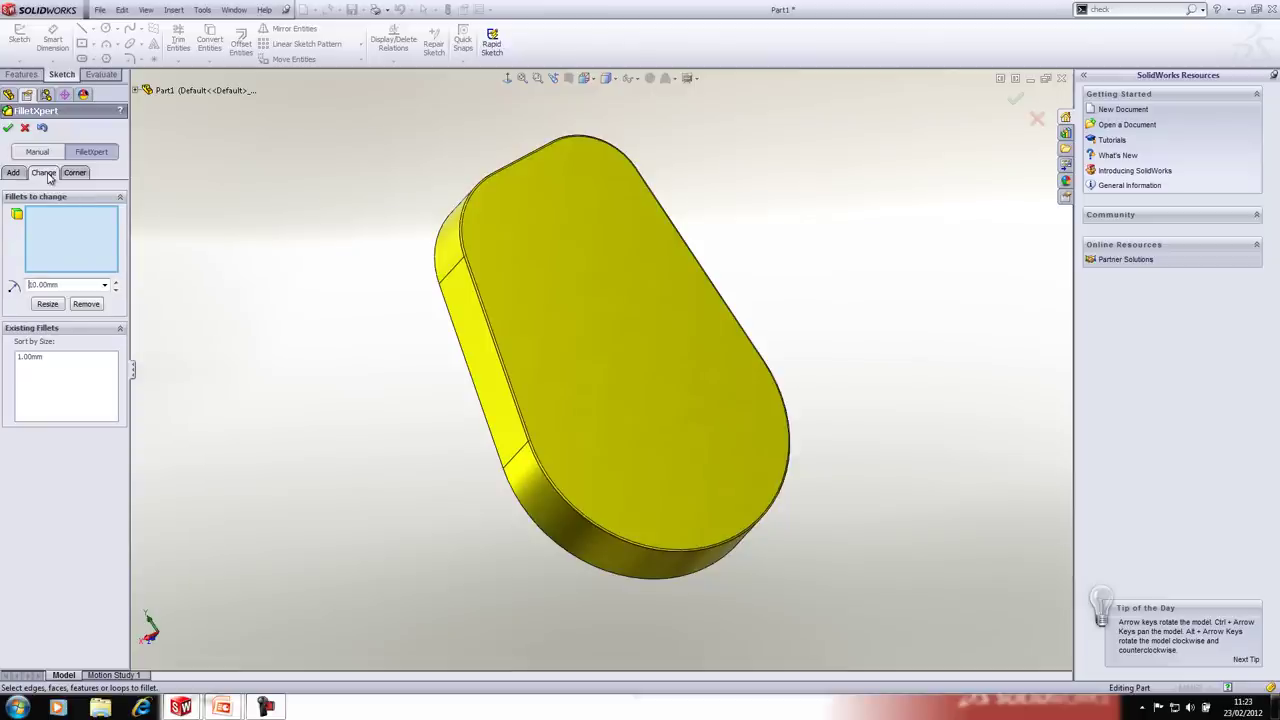
{"action": "left_click", "coordinate": [504, 368]}
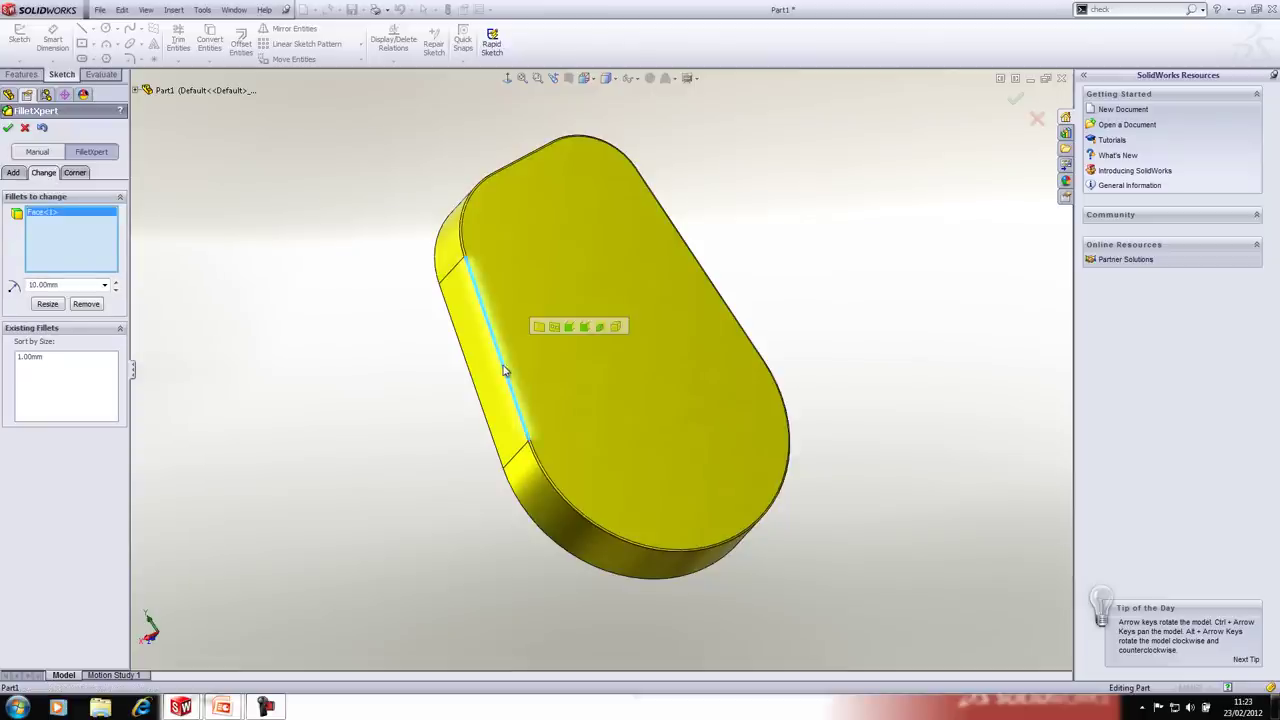
{"action": "left_click", "coordinate": [547, 323]}
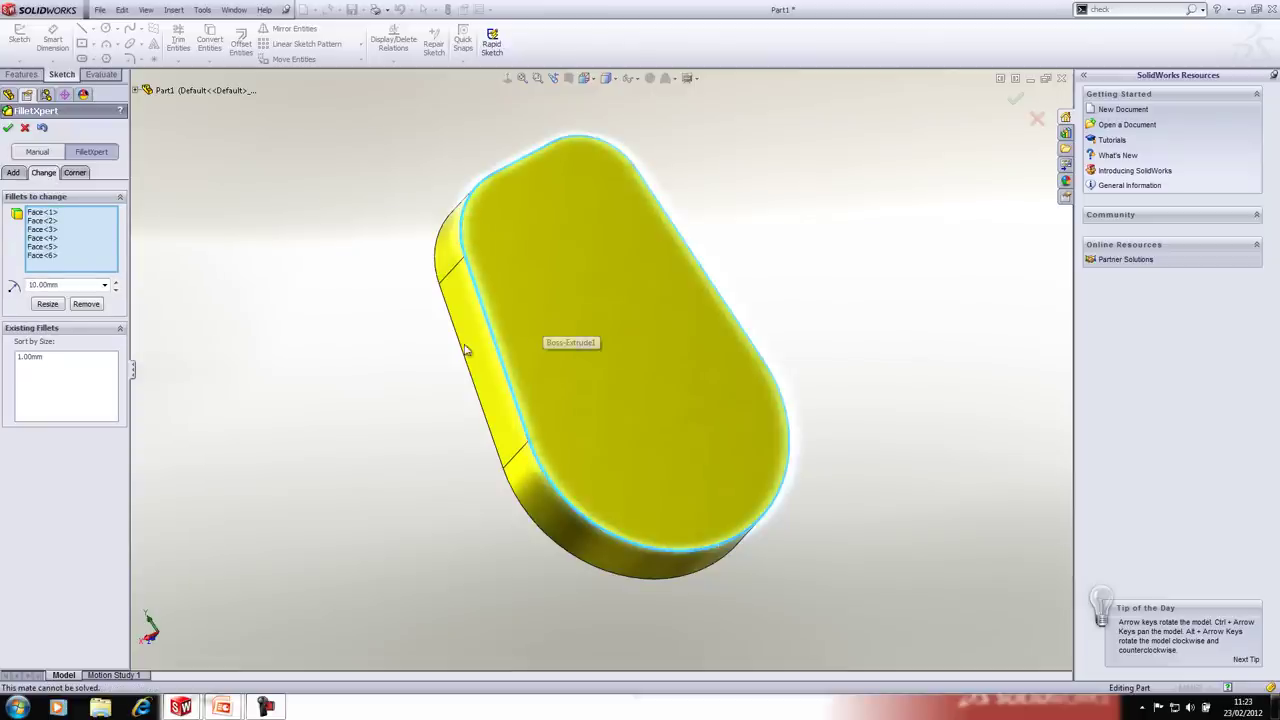
{"action": "left_click", "coordinate": [47, 304]}
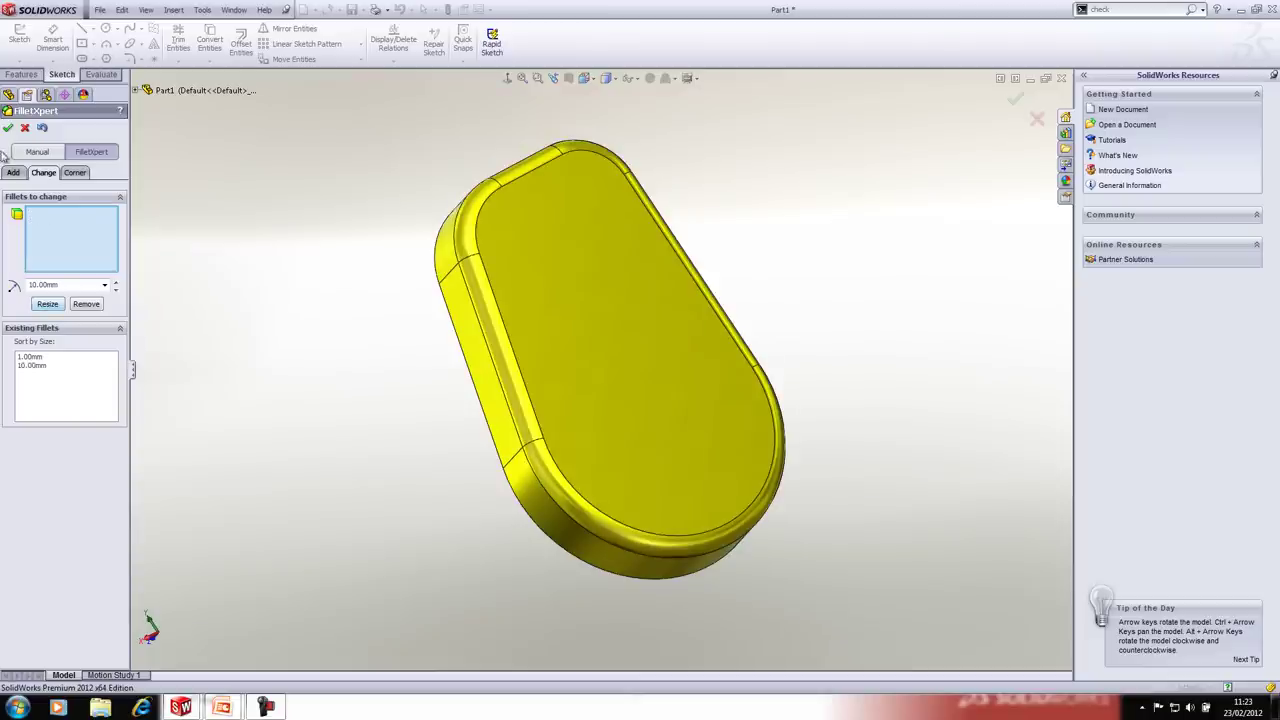
{"action": "left_click", "coordinate": [8, 127]}
{"action": "key", "text": "ctrl+7"}
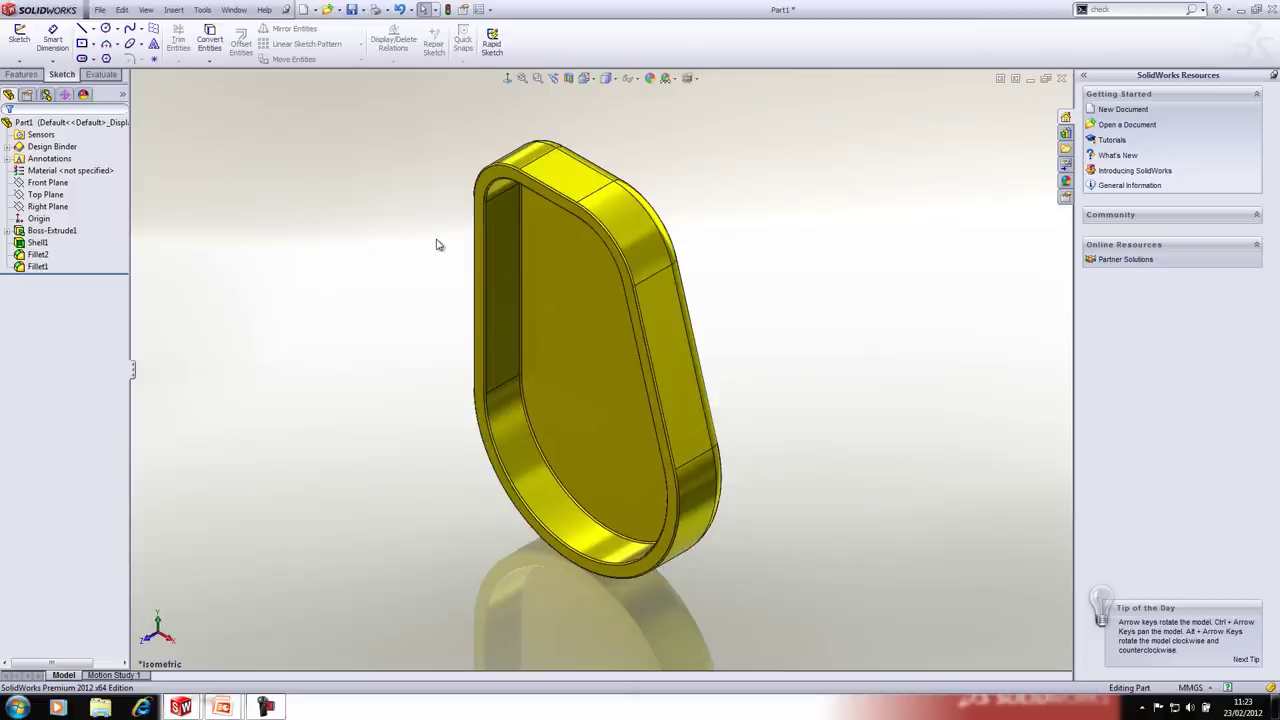
Step: Make sure the system sketch option for auto-rotating the view normal to the sketch plane on sketch creation is enabled
{"action": "left_click", "coordinate": [479, 15]}
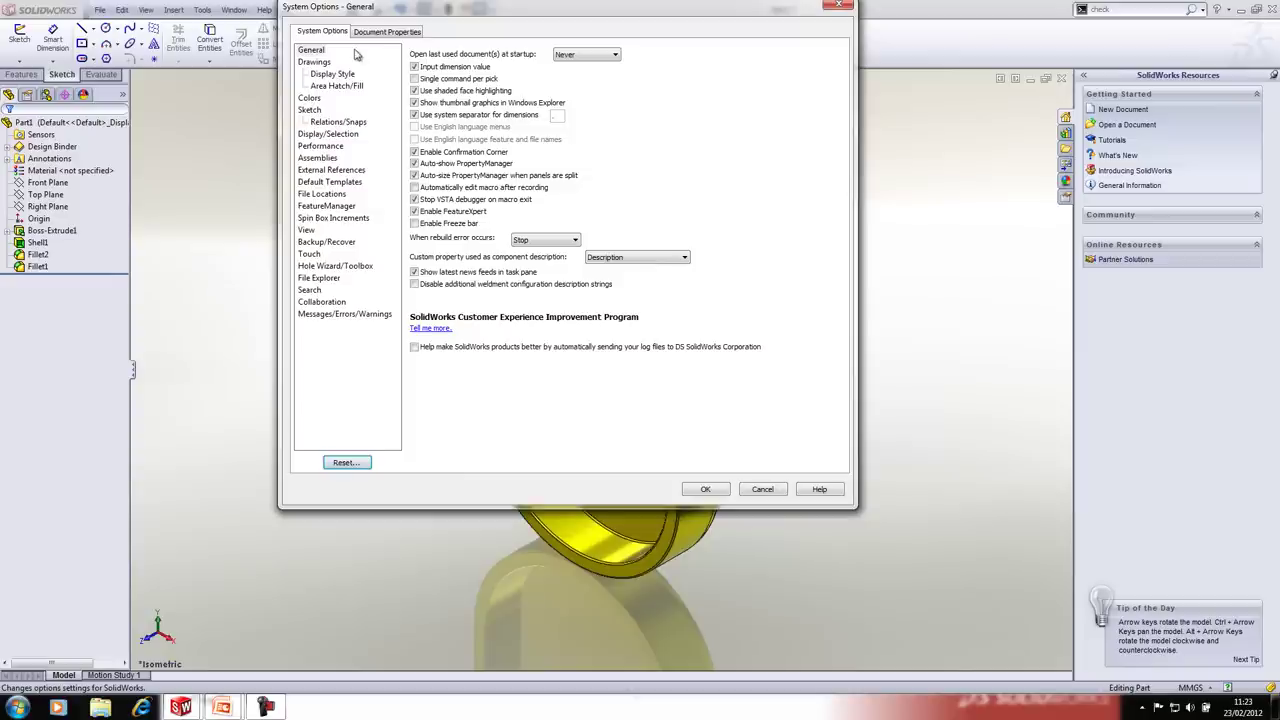
{"action": "left_click", "coordinate": [310, 110]}
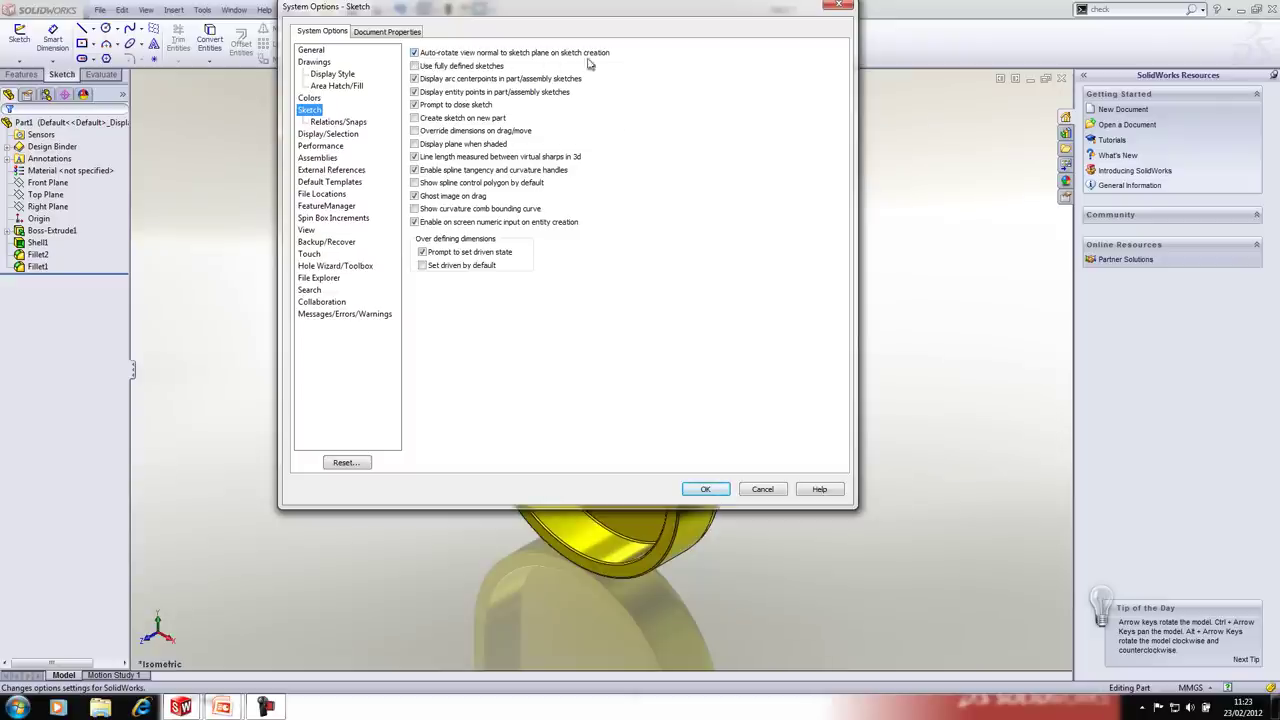
{"action": "left_click", "coordinate": [712, 490]}
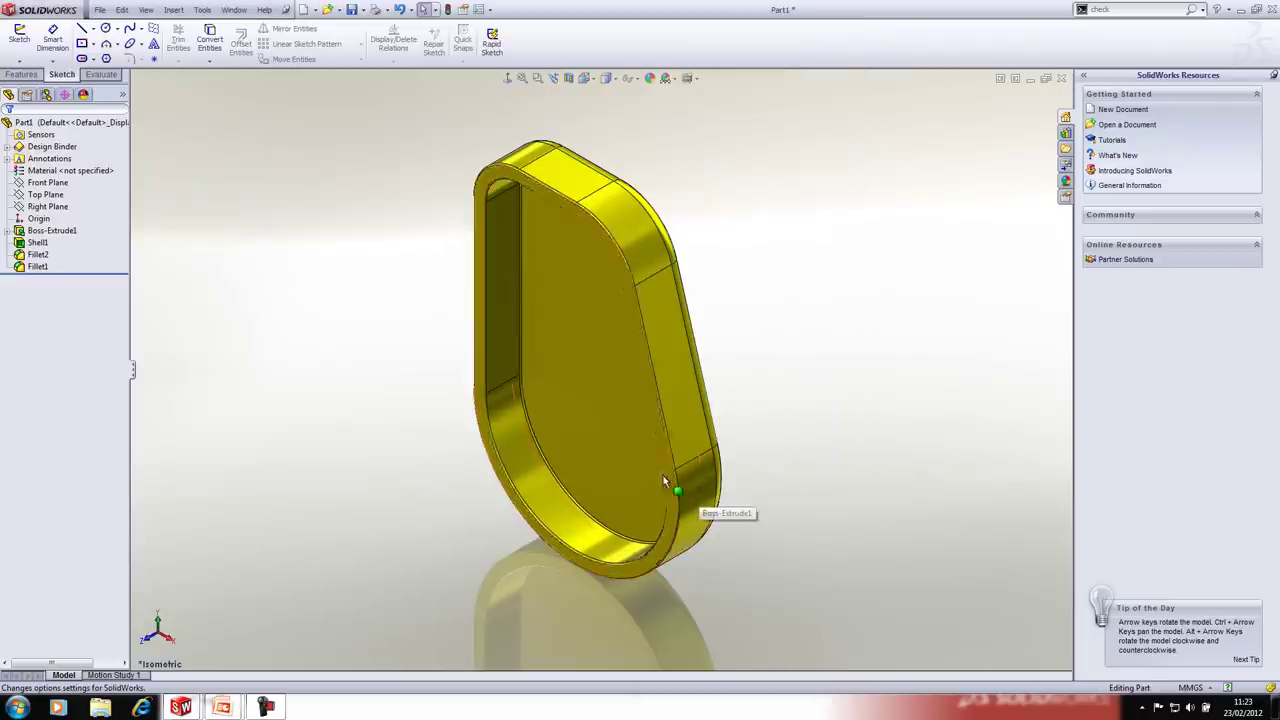
Step: Start a sketch on the cover's inner back face and draw a circle about 29 mm in diameter centred on the origin
{"action": "right_click", "coordinate": [592, 468]}
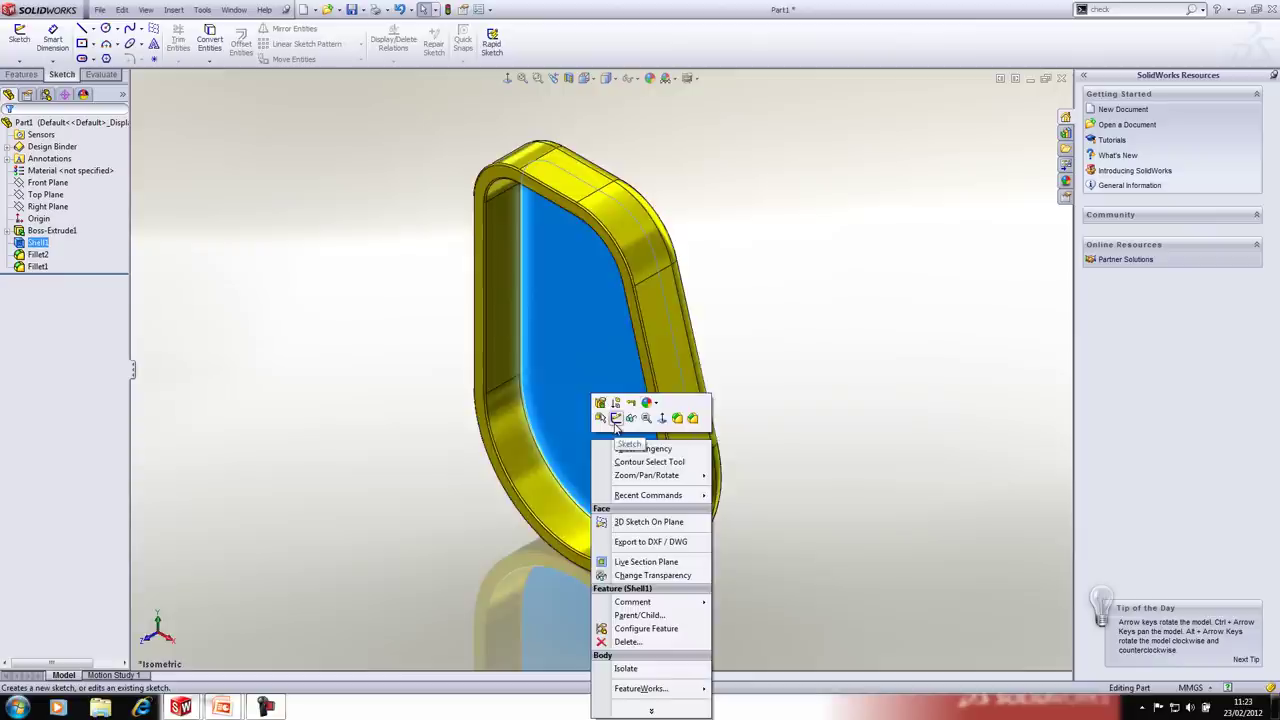
{"action": "left_click", "coordinate": [614, 424]}
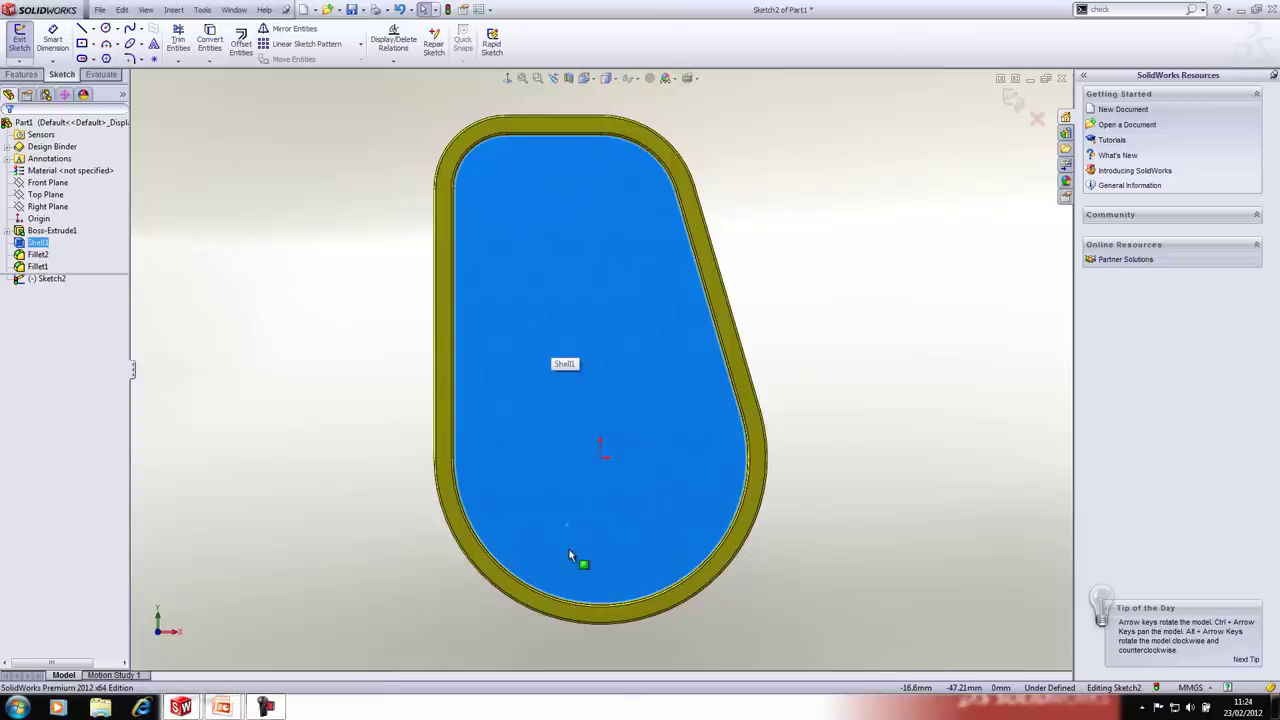
{"action": "key", "text": "s"}
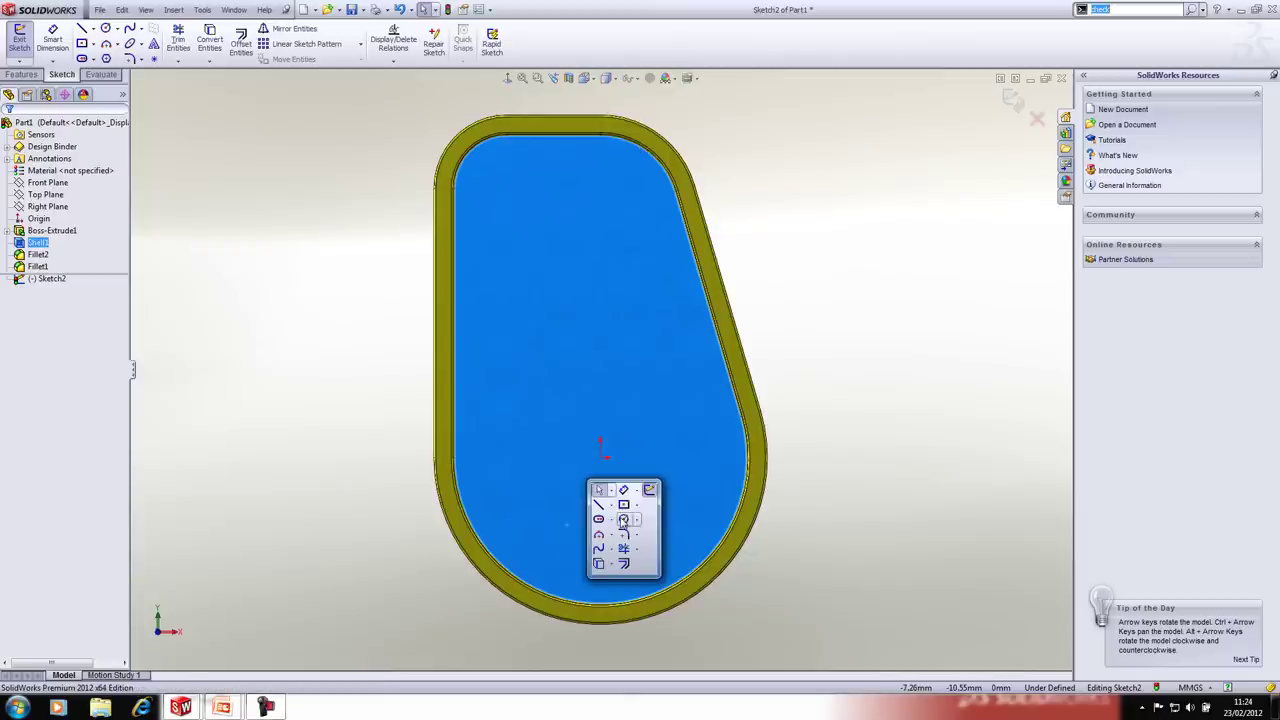
{"action": "left_click", "coordinate": [617, 495]}
{"action": "left_click_drag", "start_coordinate": [600, 457], "coordinate": [616, 474]}
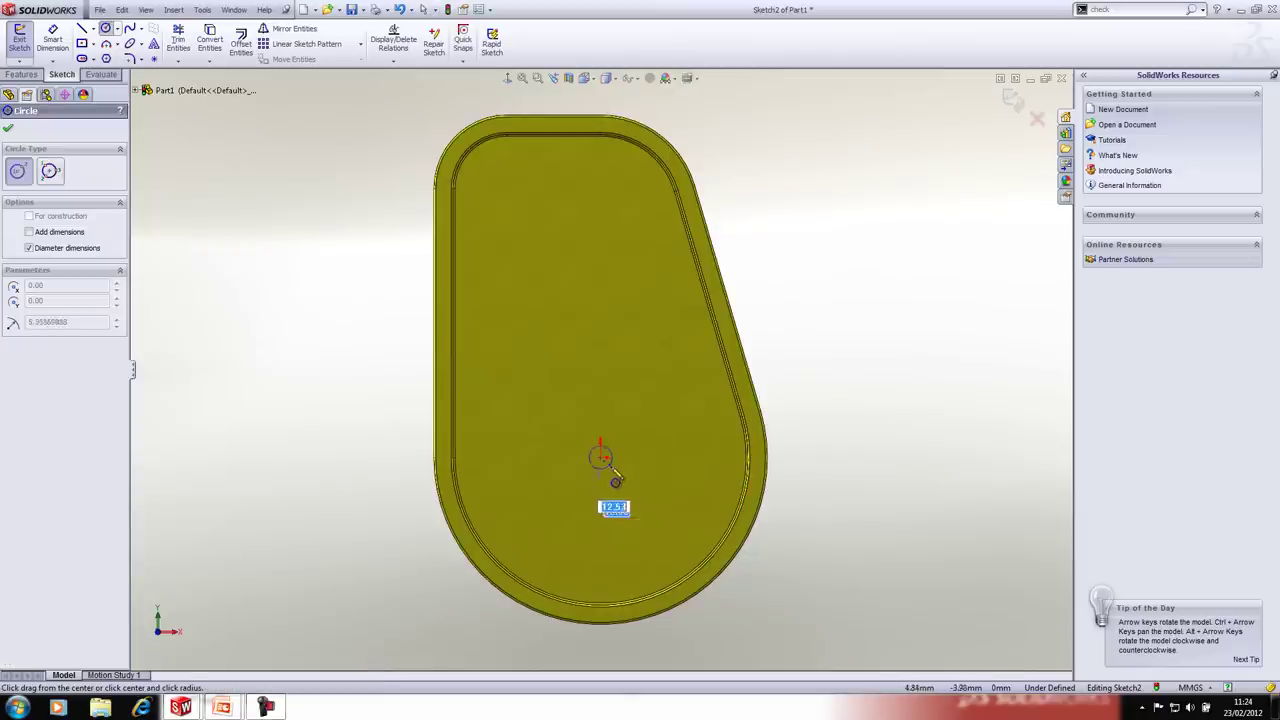
Step: Dimension the circle's diameter to 28 mm and close the sketch
{"action": "key", "text": "s"}
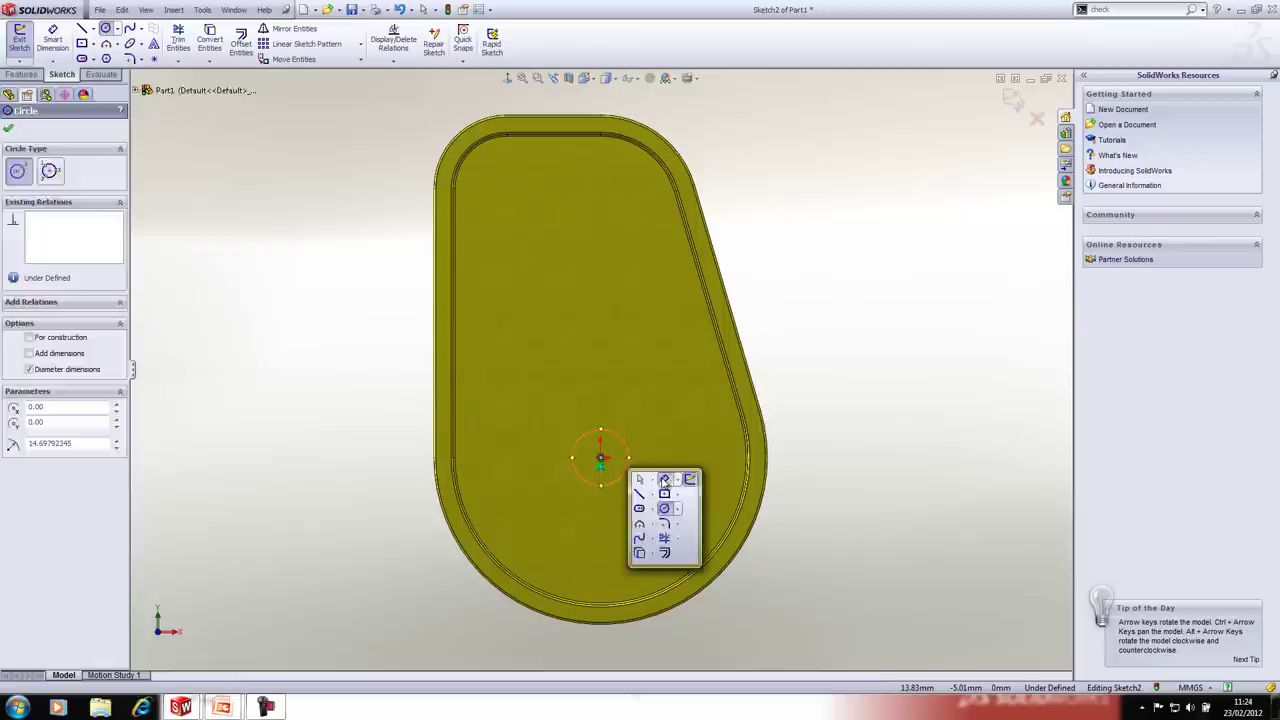
{"action": "left_click", "coordinate": [645, 478]}
{"action": "left_click", "coordinate": [628, 447]}
{"action": "left_click", "coordinate": [666, 423]}
{"action": "type", "text": "28"}
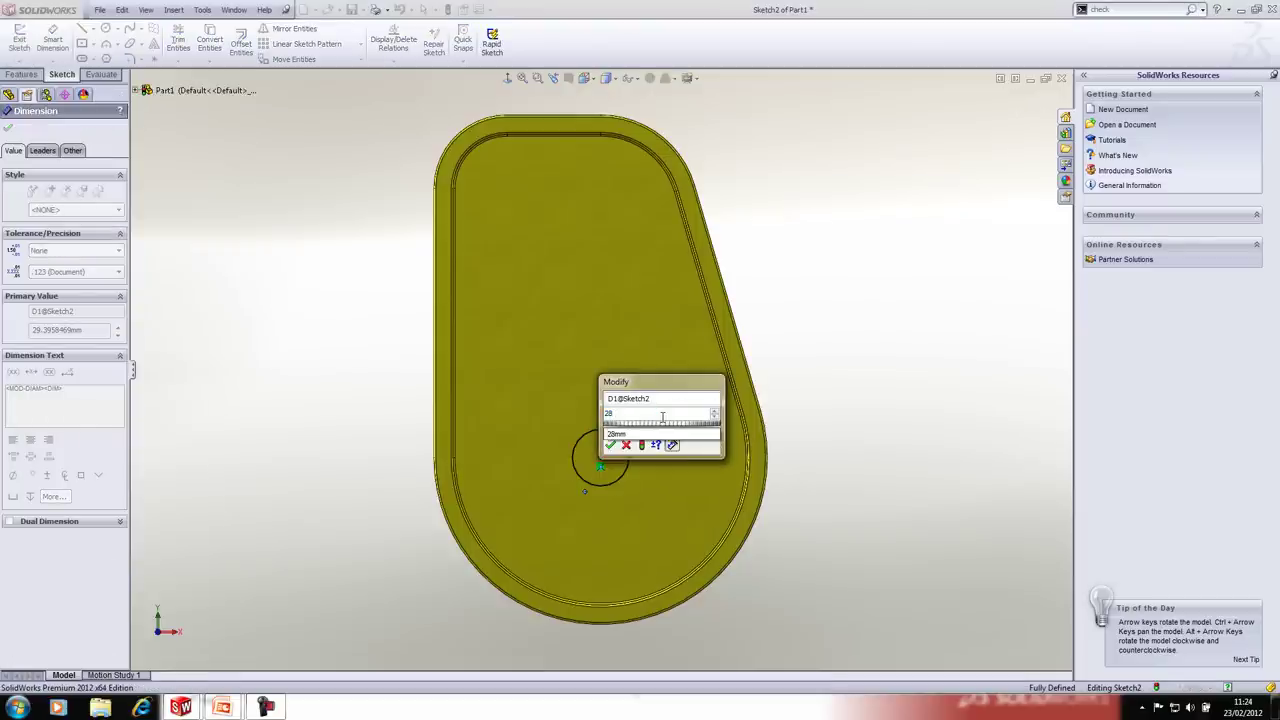
{"action": "key", "text": "Return"}
{"action": "key", "text": "Escape"}
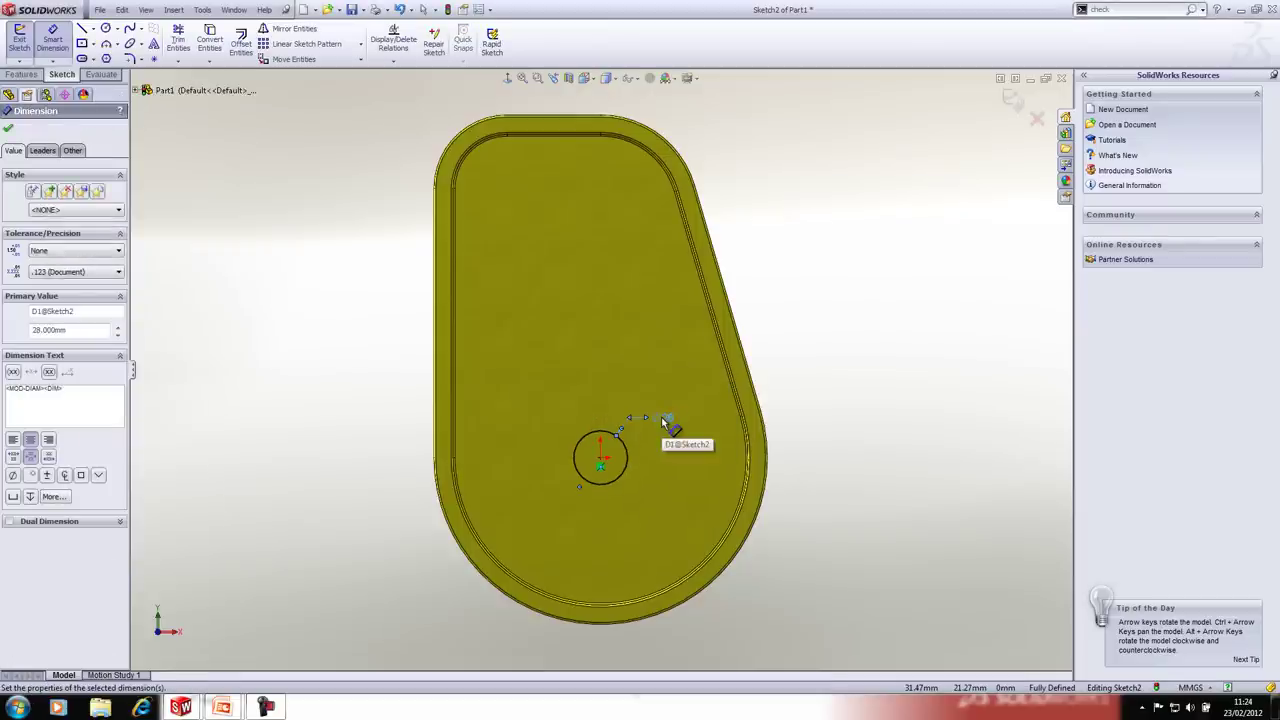
{"action": "key", "text": "ctrl+b"}
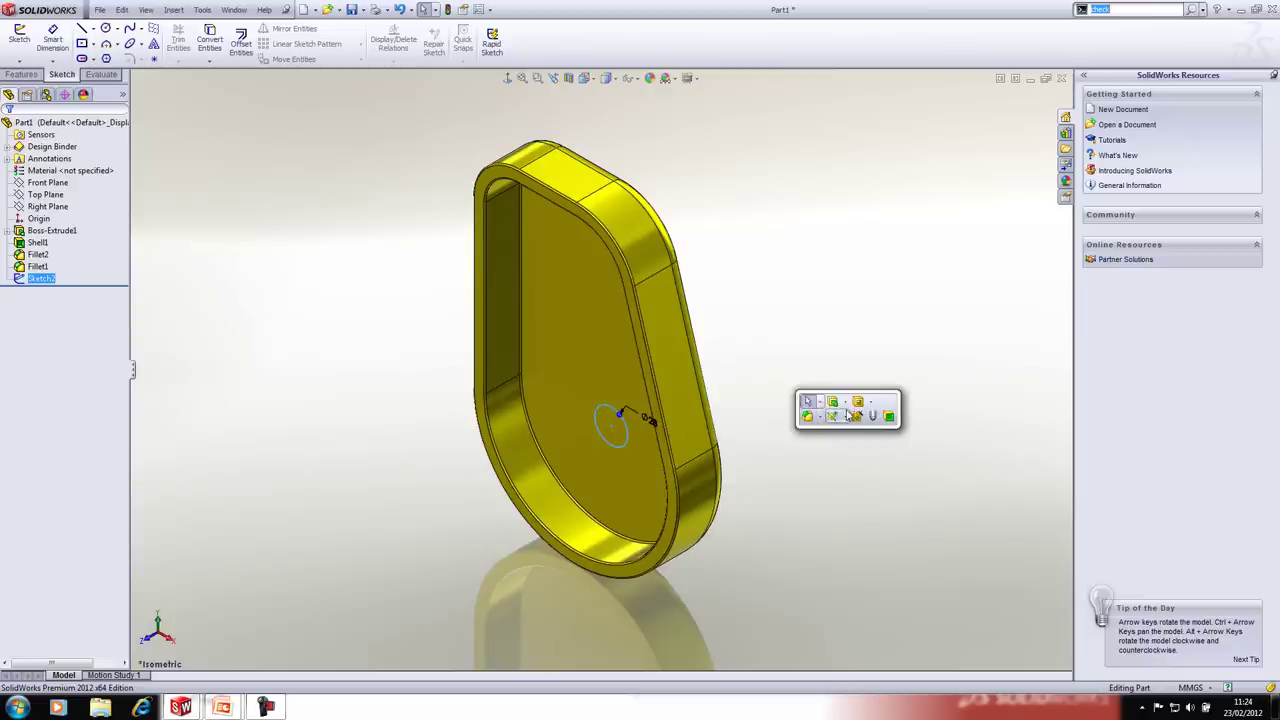
Step: Cut the 28 mm circle with Extruded Cut, using the Through All end condition
{"action": "left_click", "coordinate": [848, 411]}
{"action": "right_click", "coordinate": [842, 411]}
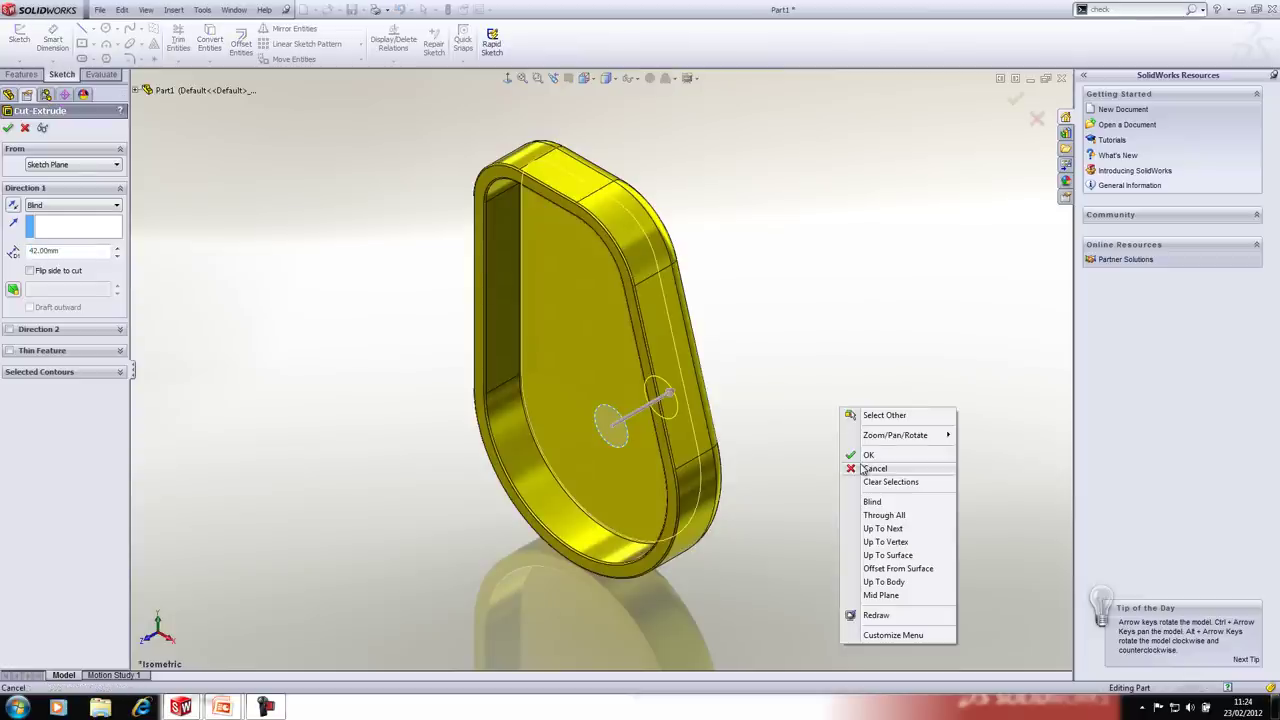
{"action": "left_click", "coordinate": [866, 515]}
{"action": "right_click", "coordinate": [867, 516]}
{"action": "left_click", "coordinate": [810, 480]}
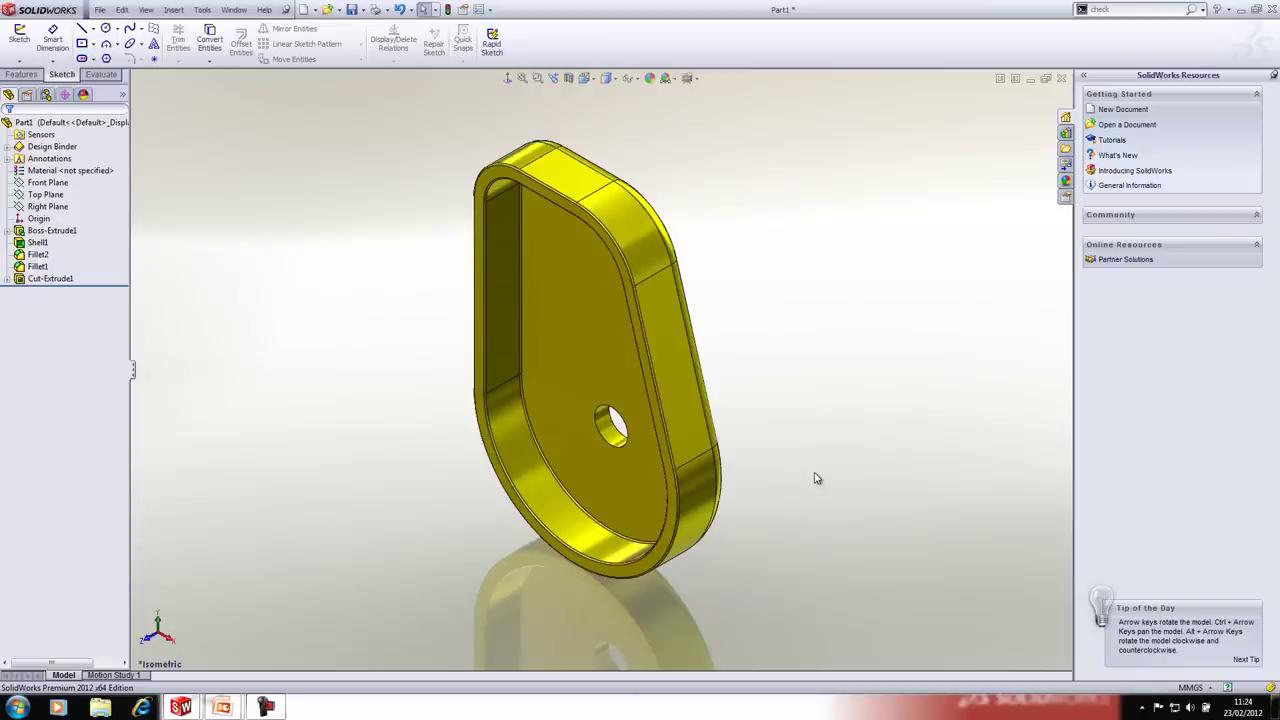
Step: Sketch a 50 mm diameter circle centred on the origin on the outer back face, with the option to add dimensions enabled
{"action": "middle_click_drag", "start_coordinate": [765, 486], "coordinate": [637, 464]}
{"action": "right_click", "coordinate": [637, 464]}
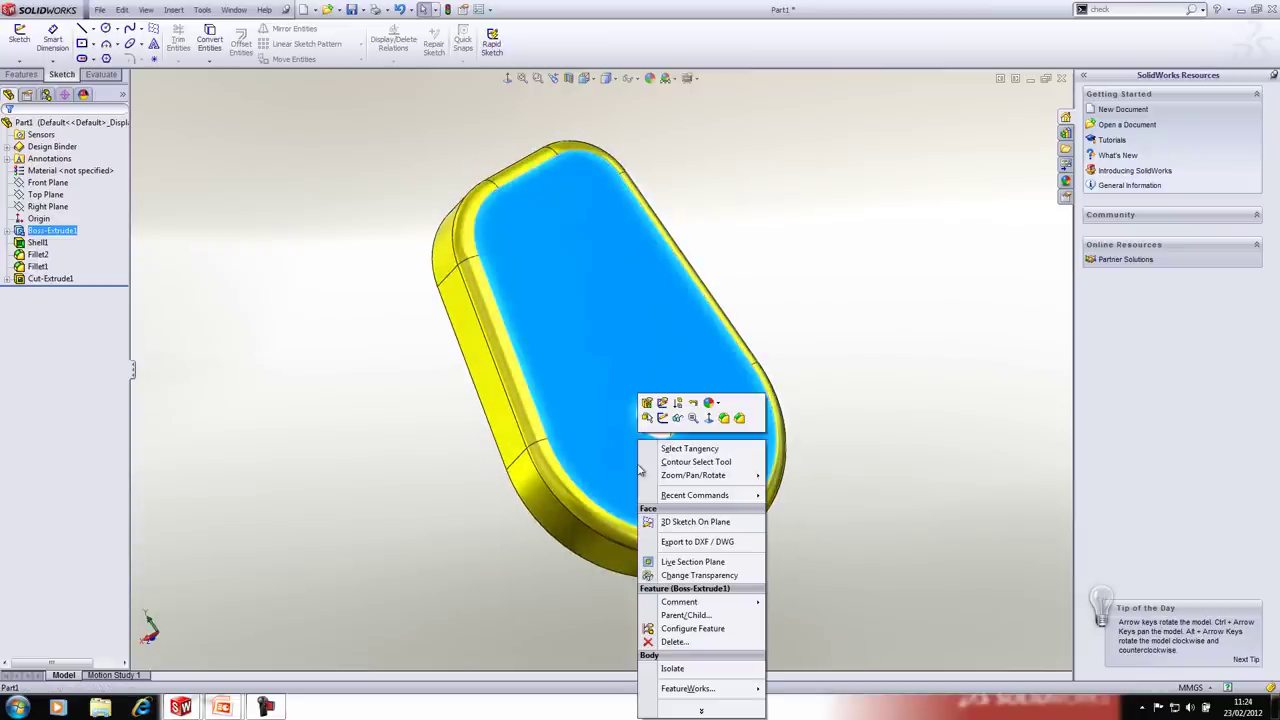
{"action": "left_click", "coordinate": [661, 419]}
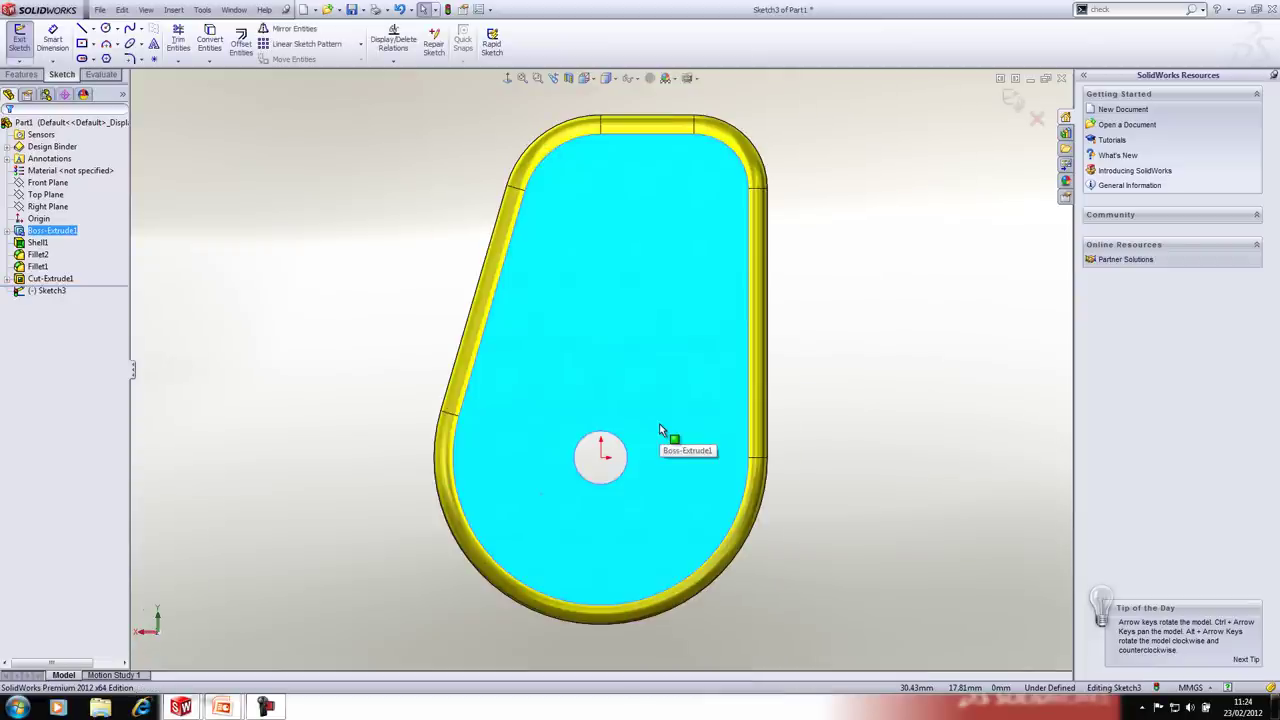
{"action": "key", "text": "s"}
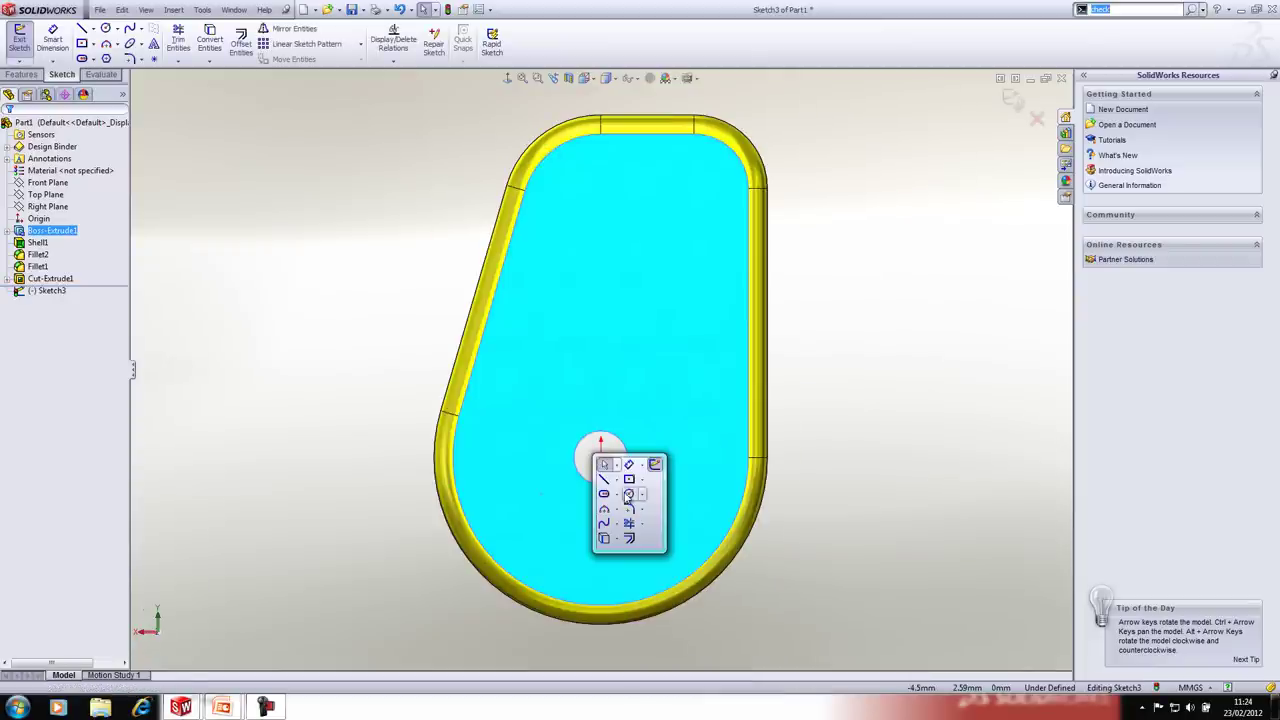
{"action": "left_click", "coordinate": [628, 494]}
{"action": "left_click", "coordinate": [600, 457]}
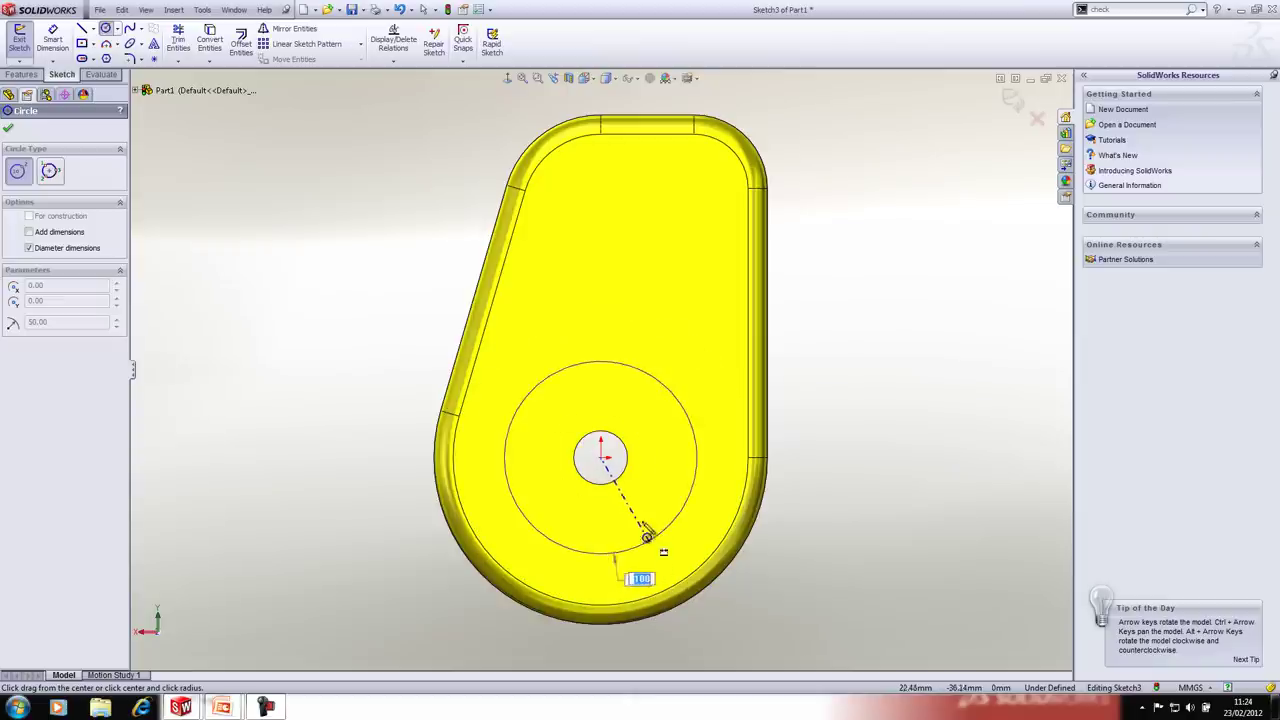
{"action": "right_click", "coordinate": [641, 524]}
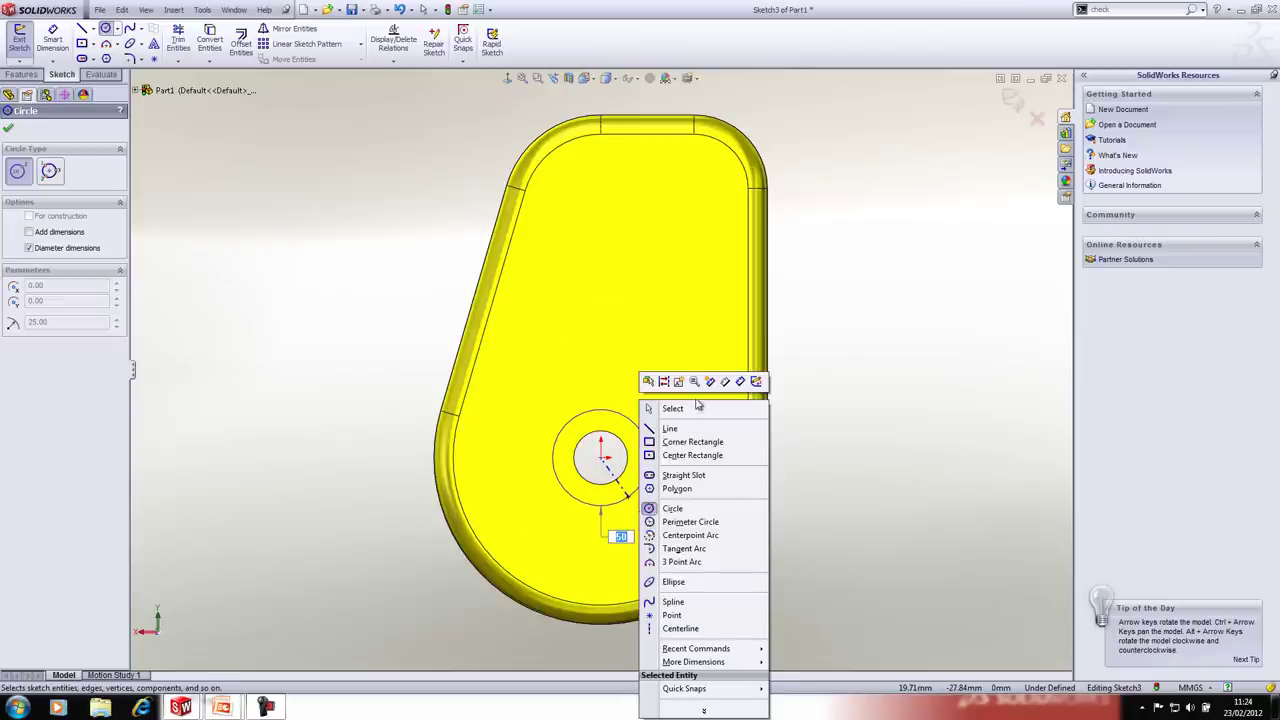
{"action": "left_click", "coordinate": [710, 381]}
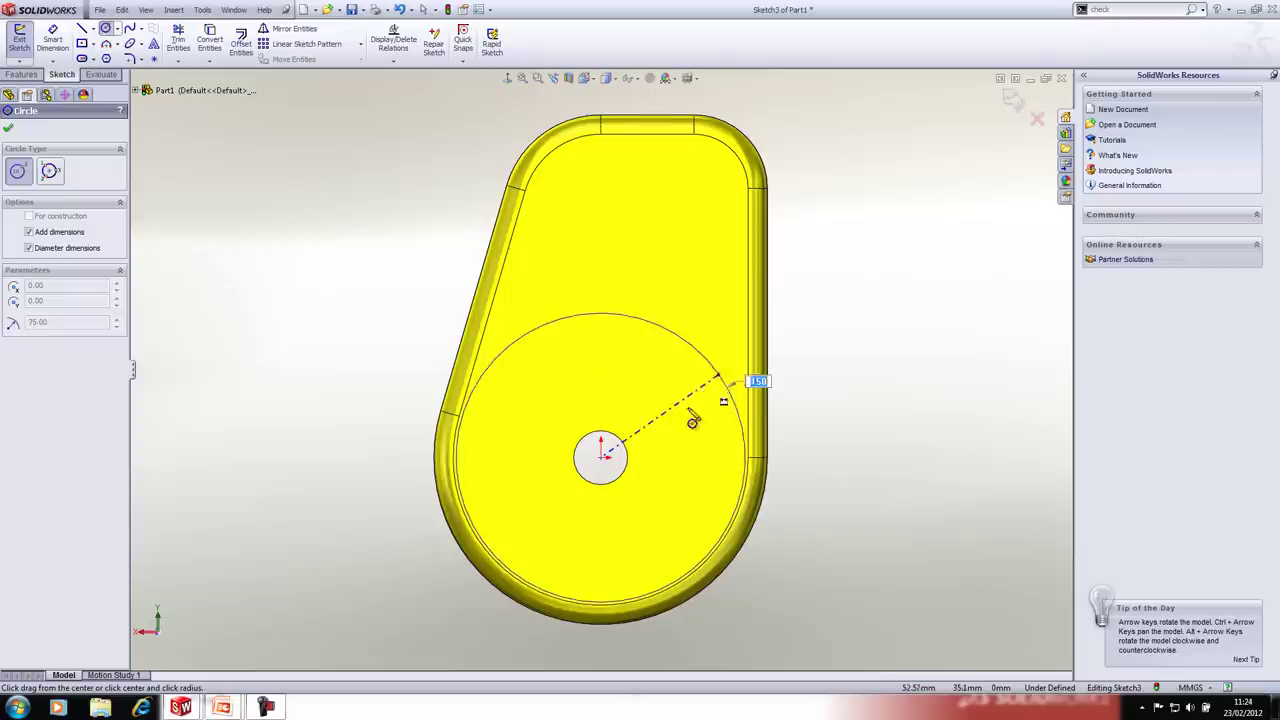
{"action": "left_click", "coordinate": [633, 522]}
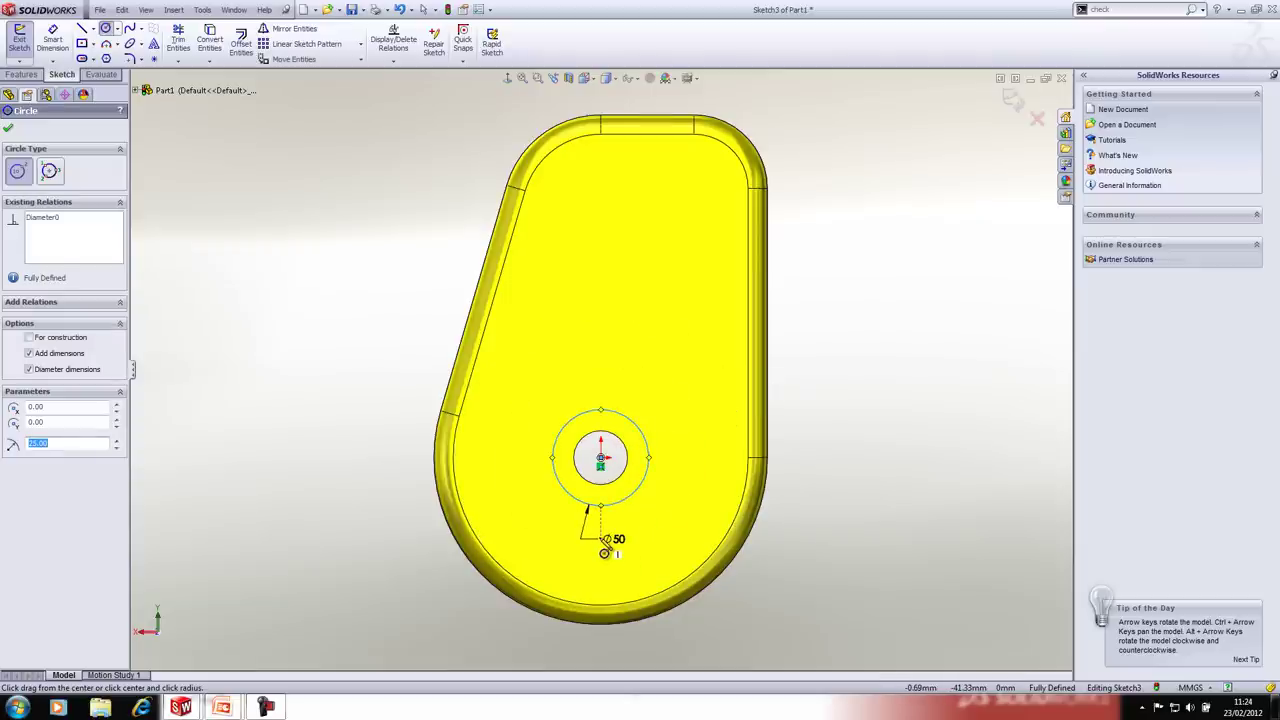
{"action": "key", "text": "Escape"}
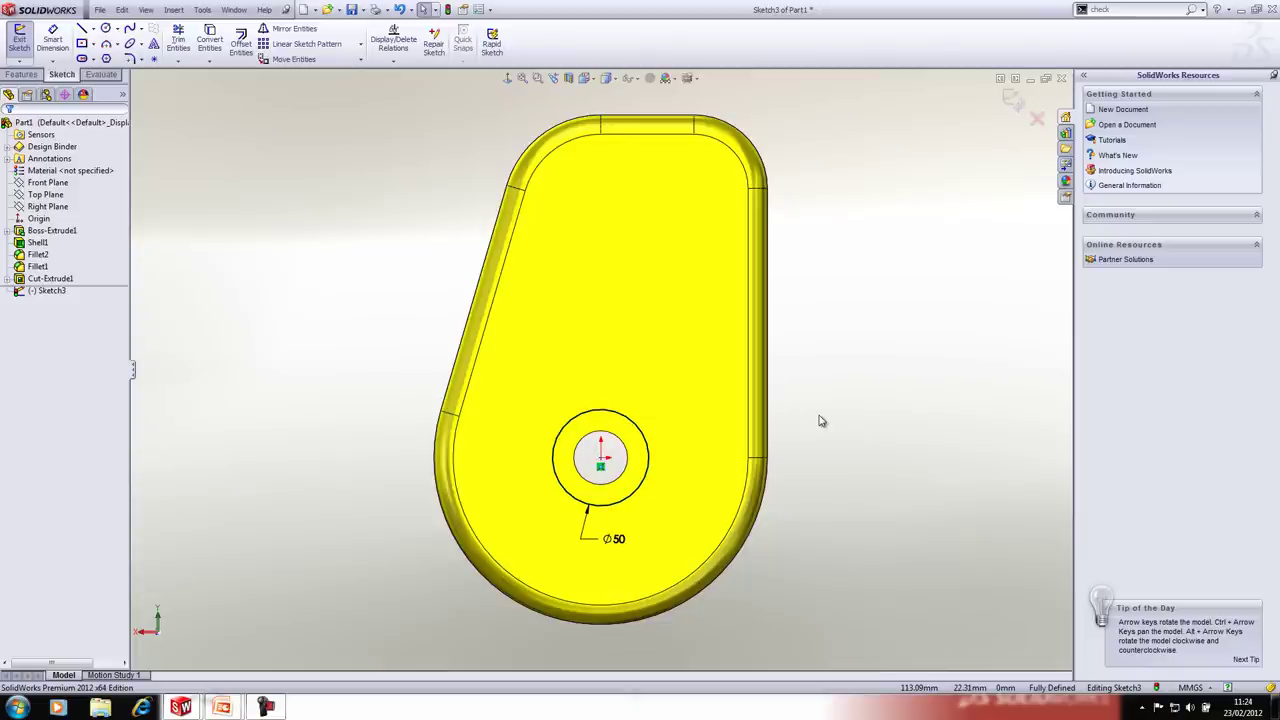
Step: Cut the 50 mm circle 5 mm deep into the outer back face as a blind counterbore
{"action": "key", "text": "s"}
{"action": "left_click", "coordinate": [881, 426]}
{"action": "key", "text": "s"}
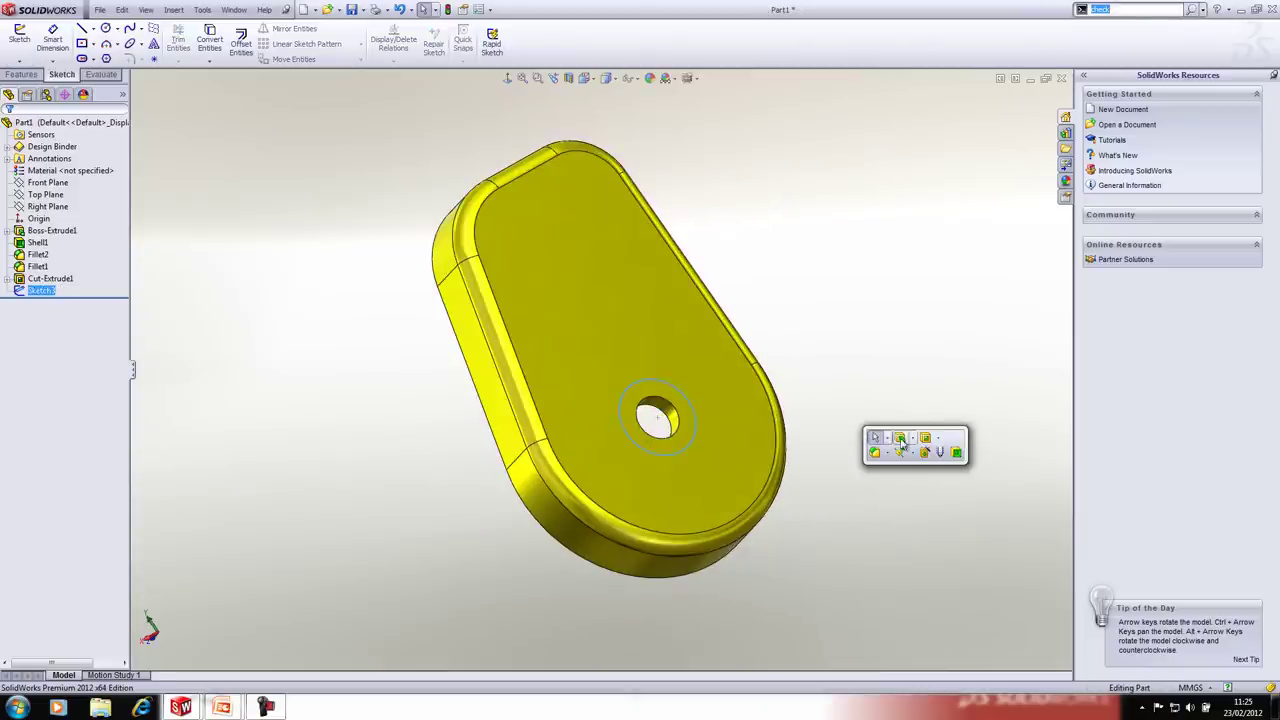
{"action": "left_click", "coordinate": [934, 440]}
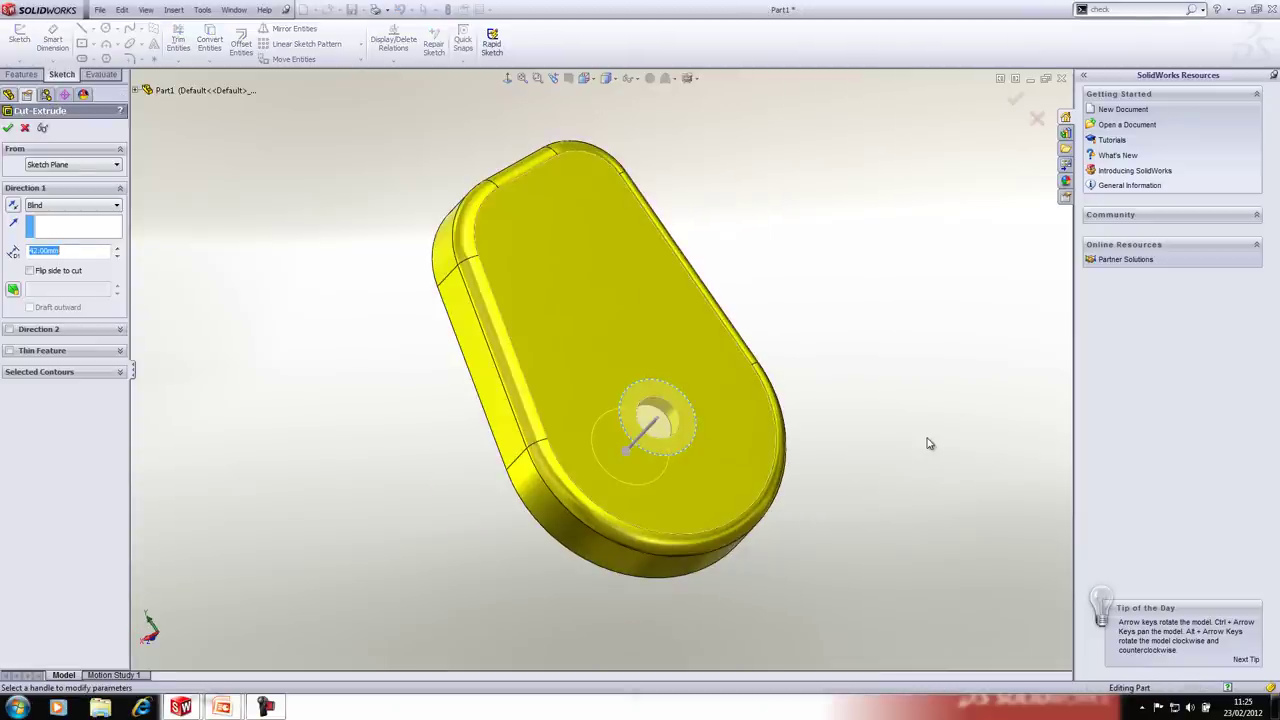
{"action": "type", "text": "5"}
{"action": "key", "text": "Return"}
{"action": "right_click", "coordinate": [936, 446]}
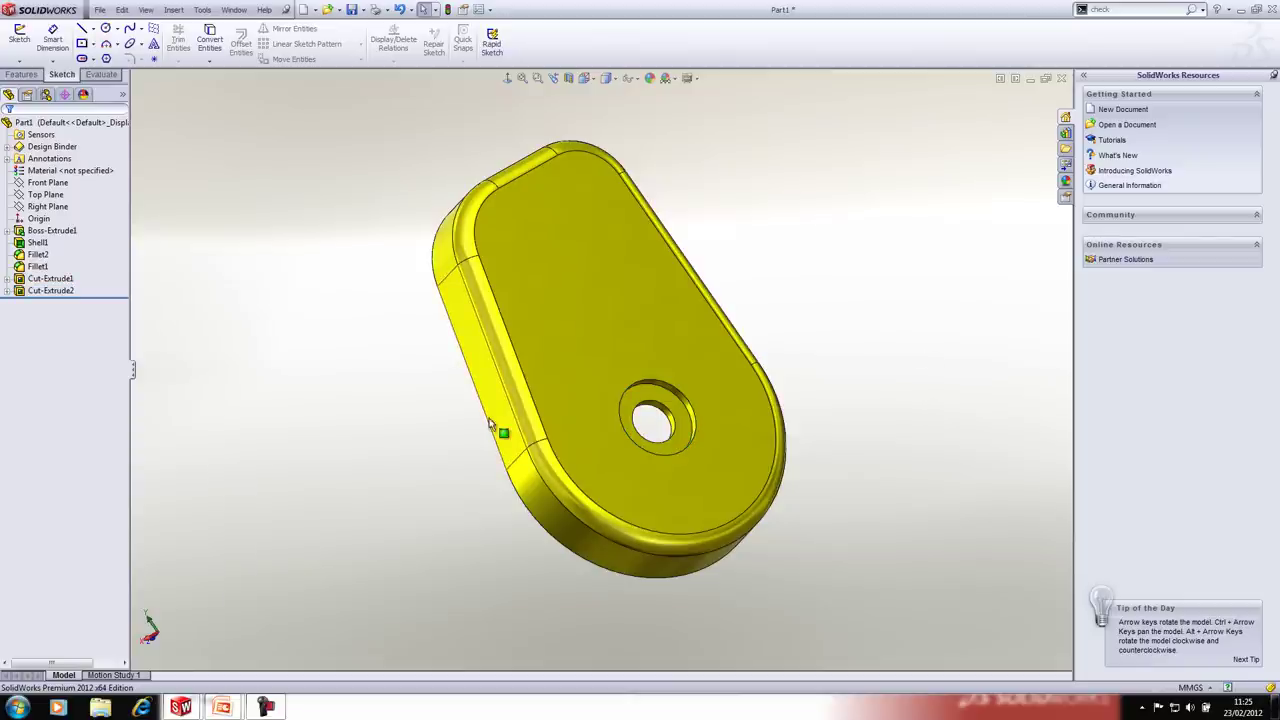
Step: Sketch a 70 mm diameter circle centred on the origin on the outer back face, around the counterbore
{"action": "right_click", "coordinate": [607, 445]}
{"action": "left_click", "coordinate": [631, 430]}
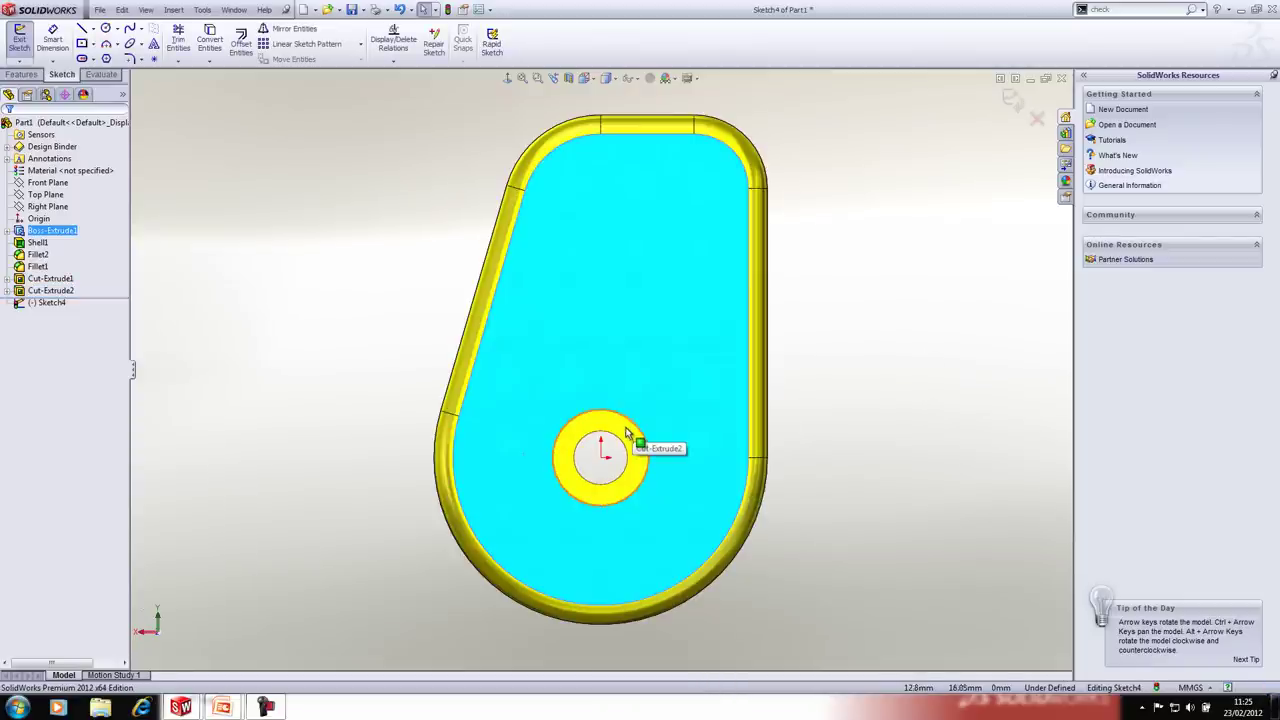
{"action": "key", "text": "s"}
{"action": "left_click", "coordinate": [660, 469]}
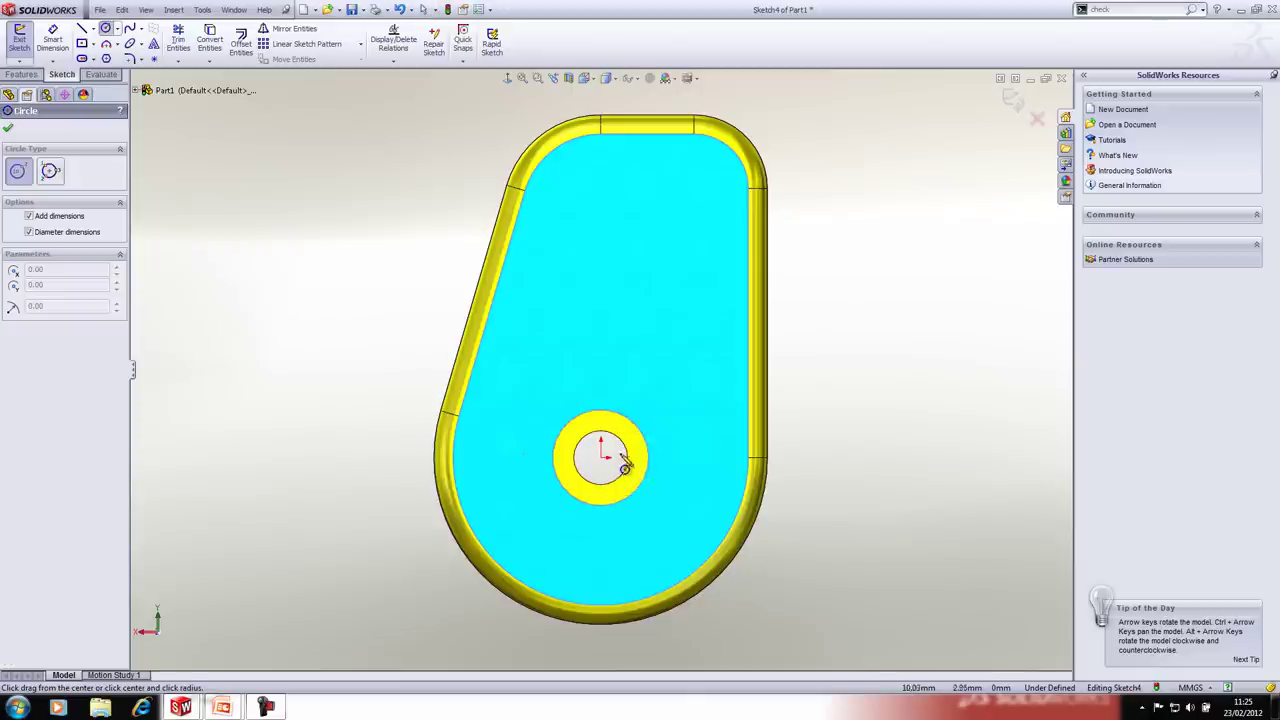
{"action": "left_click", "coordinate": [600, 457]}
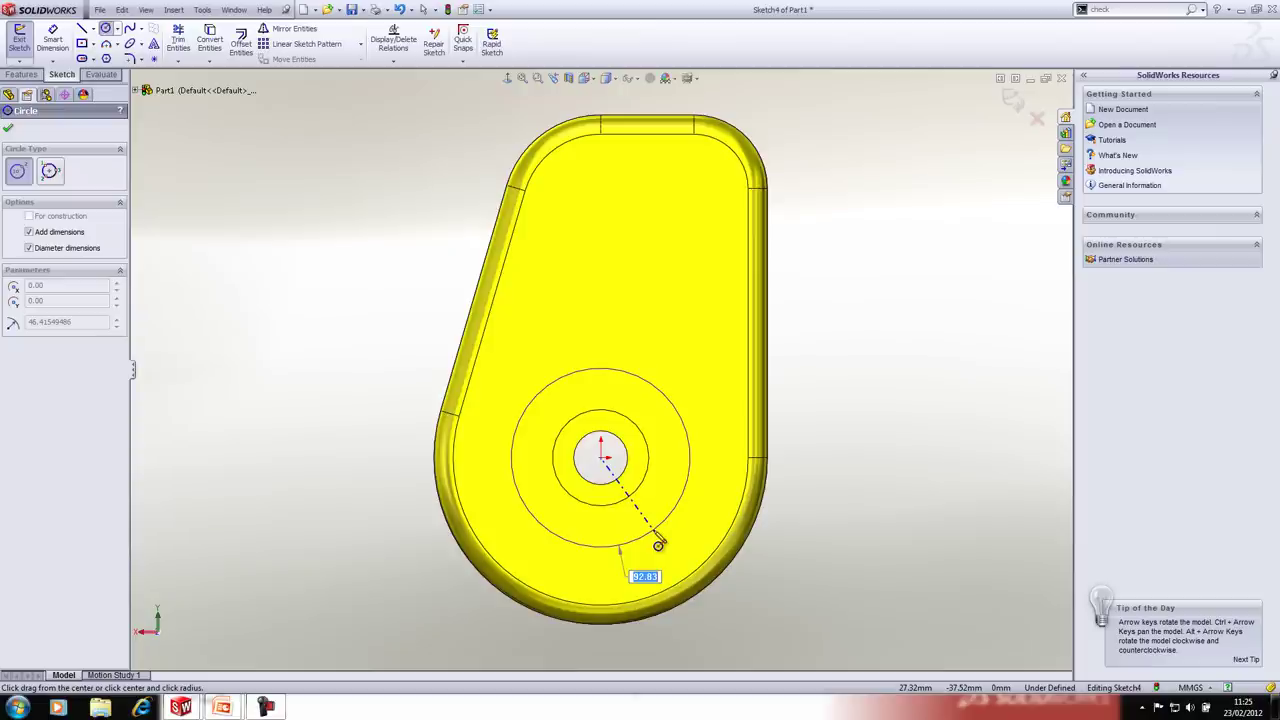
{"action": "type", "text": "70"}
{"action": "key", "text": "Return"}
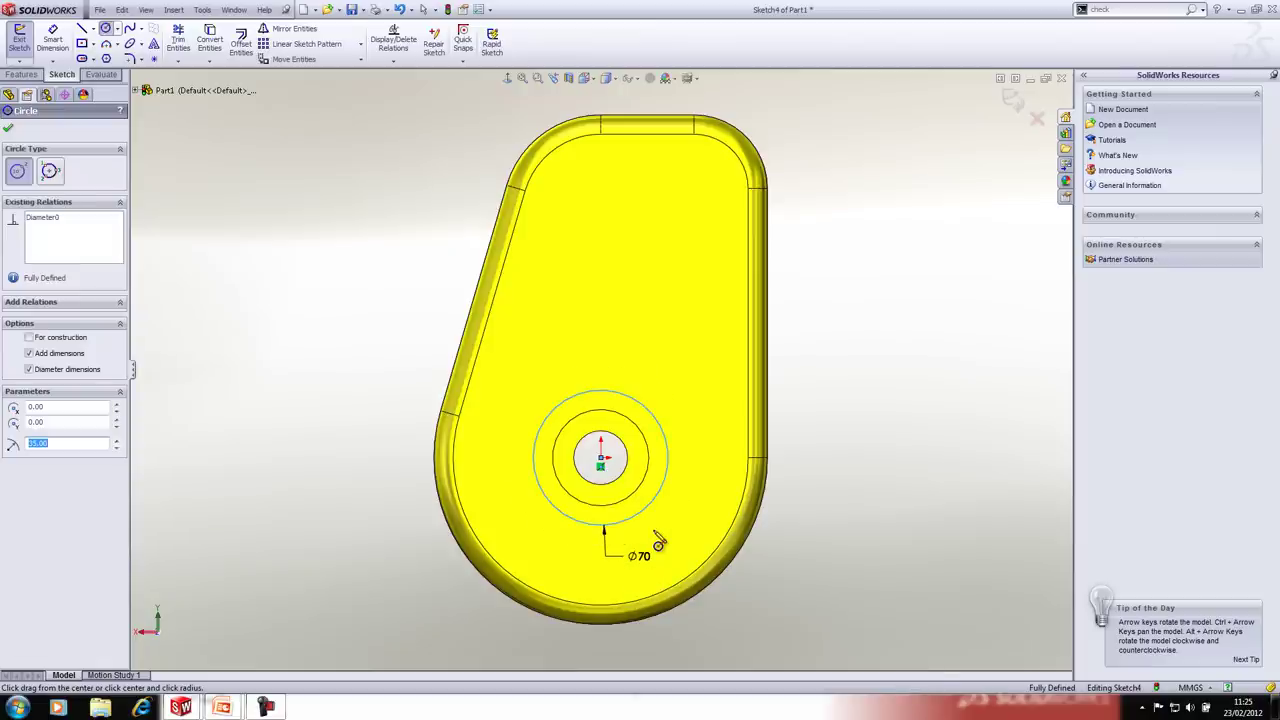
{"action": "key", "text": "Escape"}
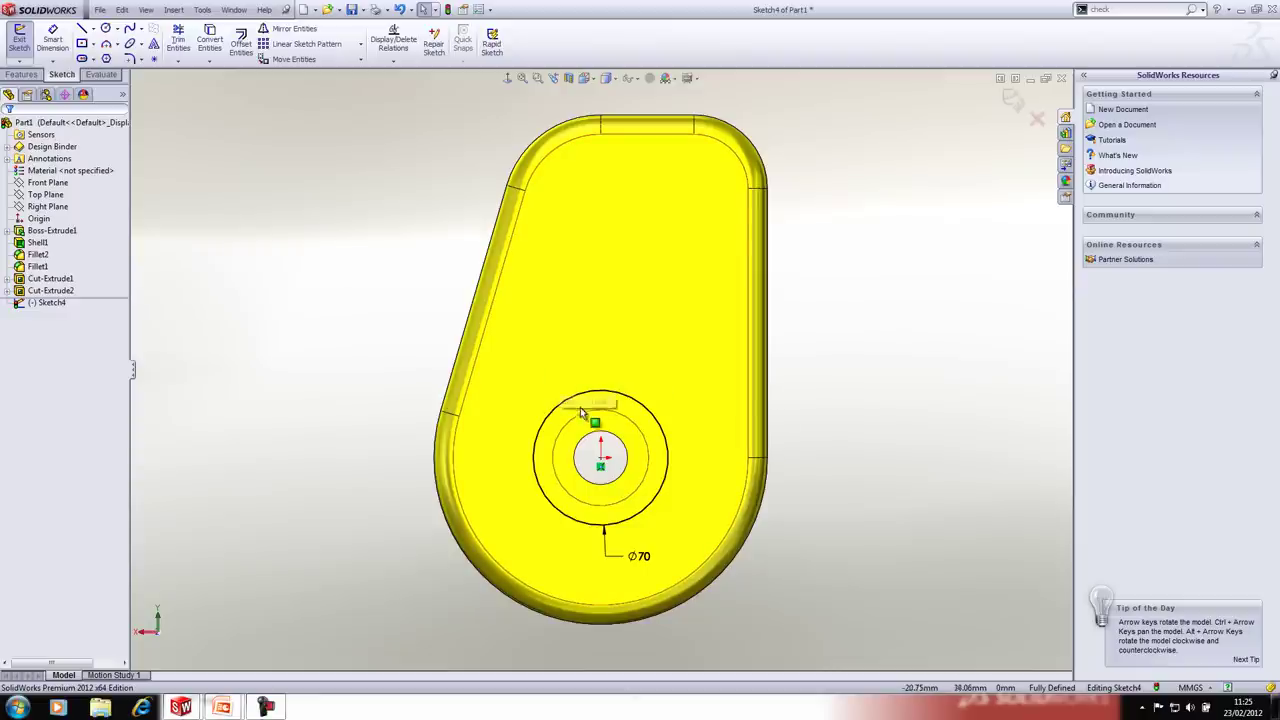
Step: Close the sketch and cut the 70 mm circle into the outer back face as a shallow blind recess
{"action": "left_click", "coordinate": [566, 404]}
{"action": "left_click", "coordinate": [660, 420]}
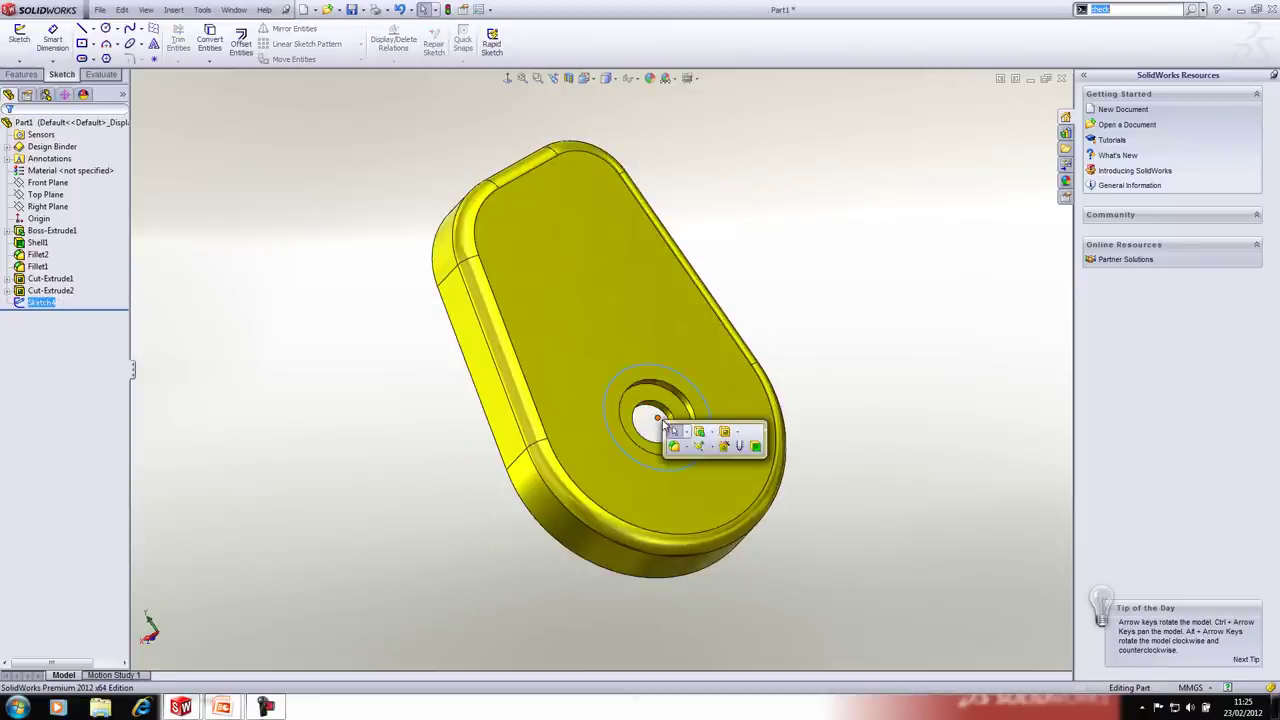
{"action": "left_click", "coordinate": [721, 421]}
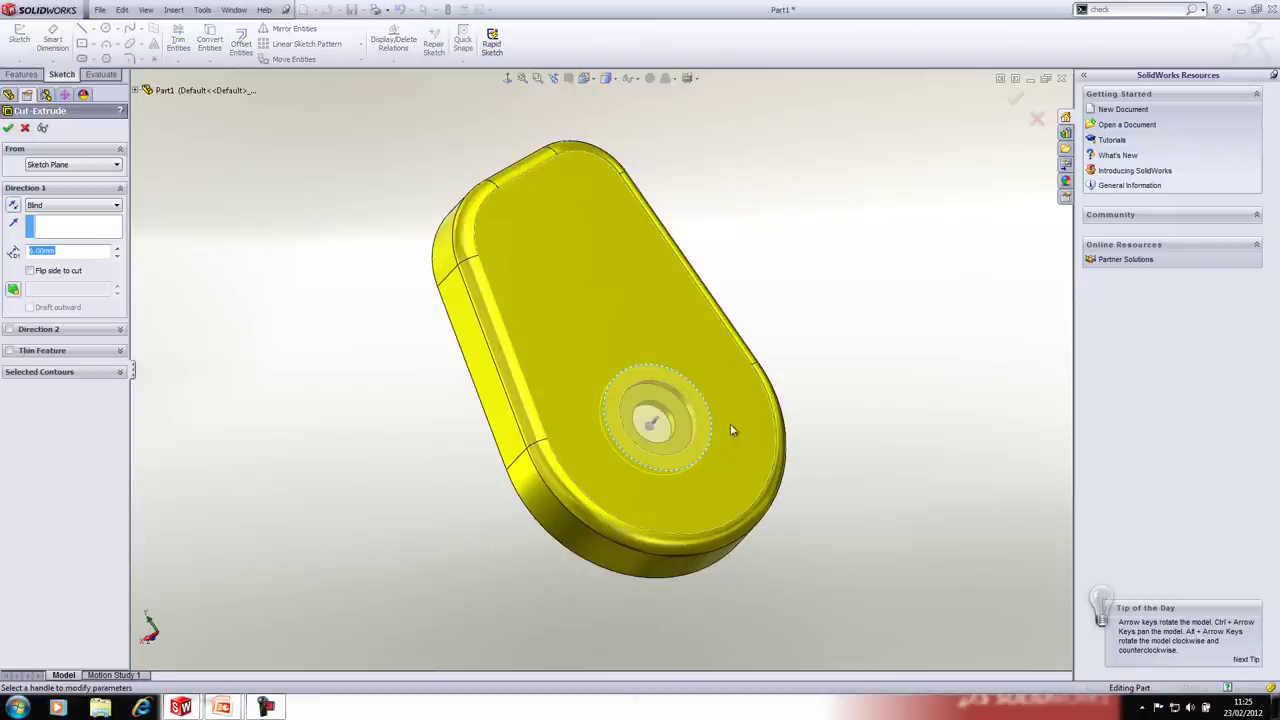
{"action": "right_click", "coordinate": [719, 438]}
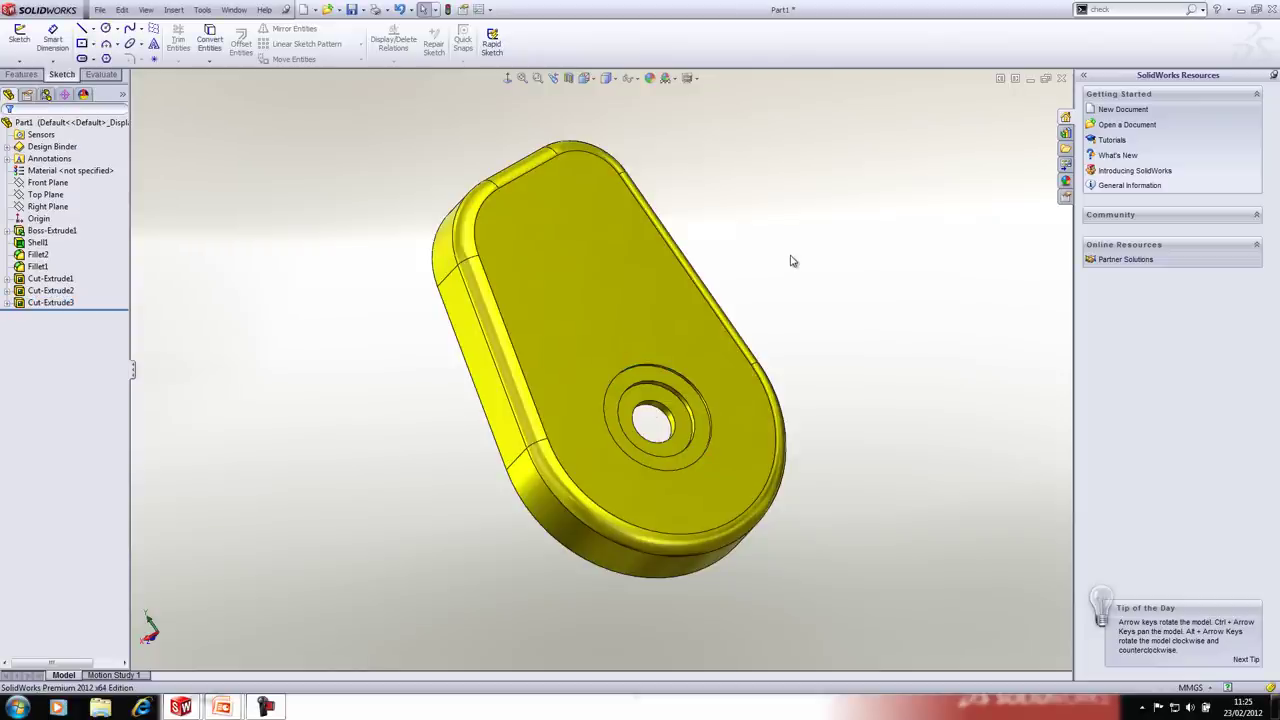
Step: Start a sketch on the inner back face and convert the 28 mm hole's edge into a sketch circle
{"action": "middle_click_drag", "start_coordinate": [689, 349], "coordinate": [855, 304]}
{"action": "right_click", "coordinate": [563, 400]}
{"action": "left_click", "coordinate": [588, 421]}
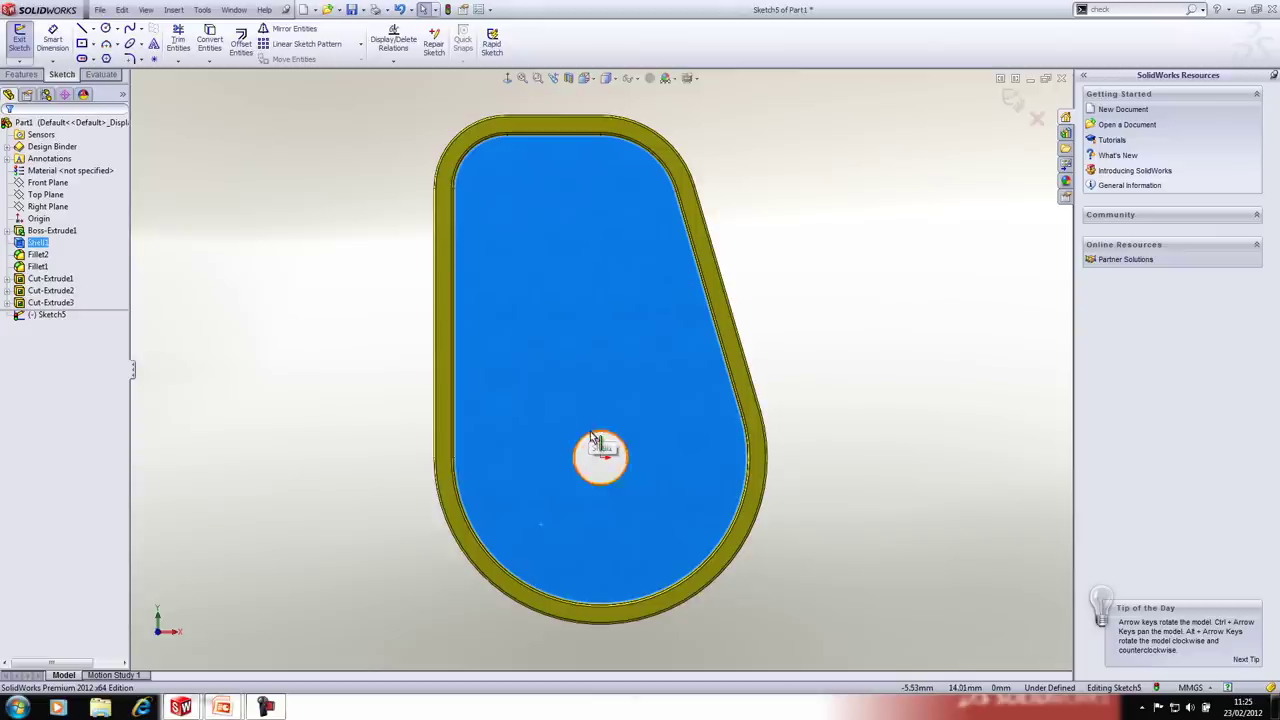
{"action": "key", "text": "Escape"}
{"action": "key", "text": "s"}
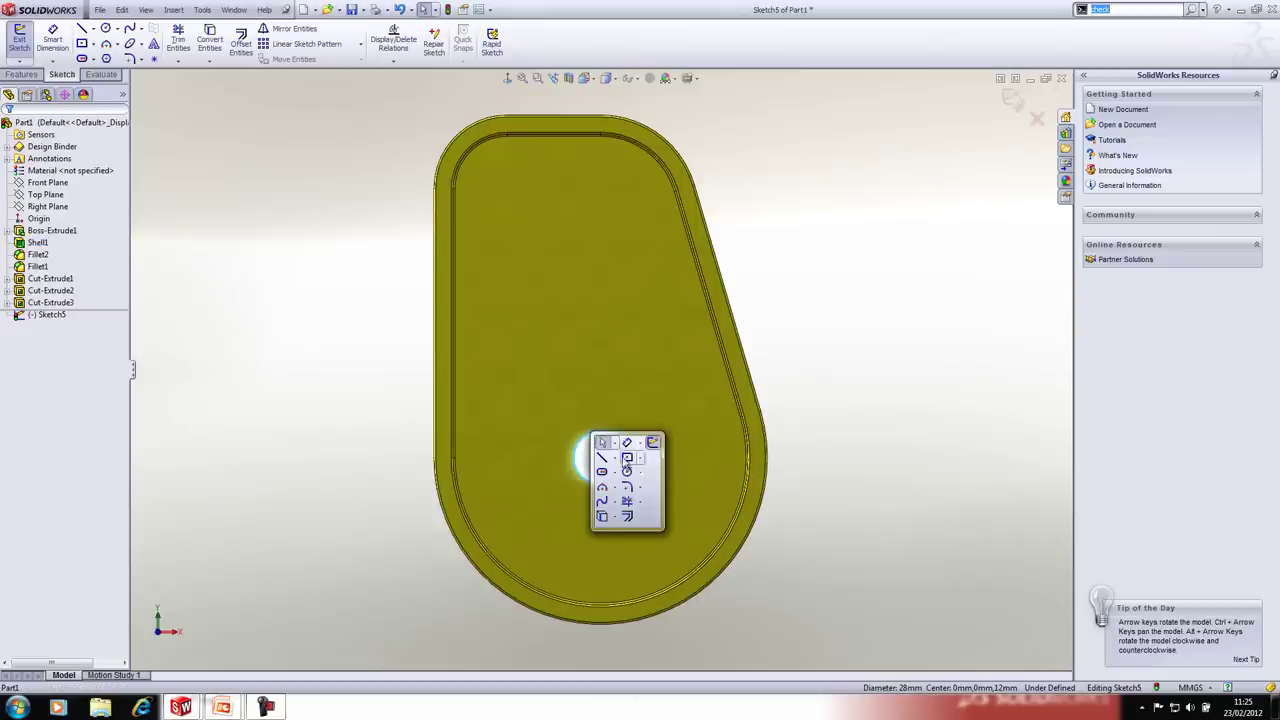
{"action": "left_click", "coordinate": [605, 515]}
{"action": "left_click", "coordinate": [605, 515]}
{"action": "left_click", "coordinate": [620, 530]}
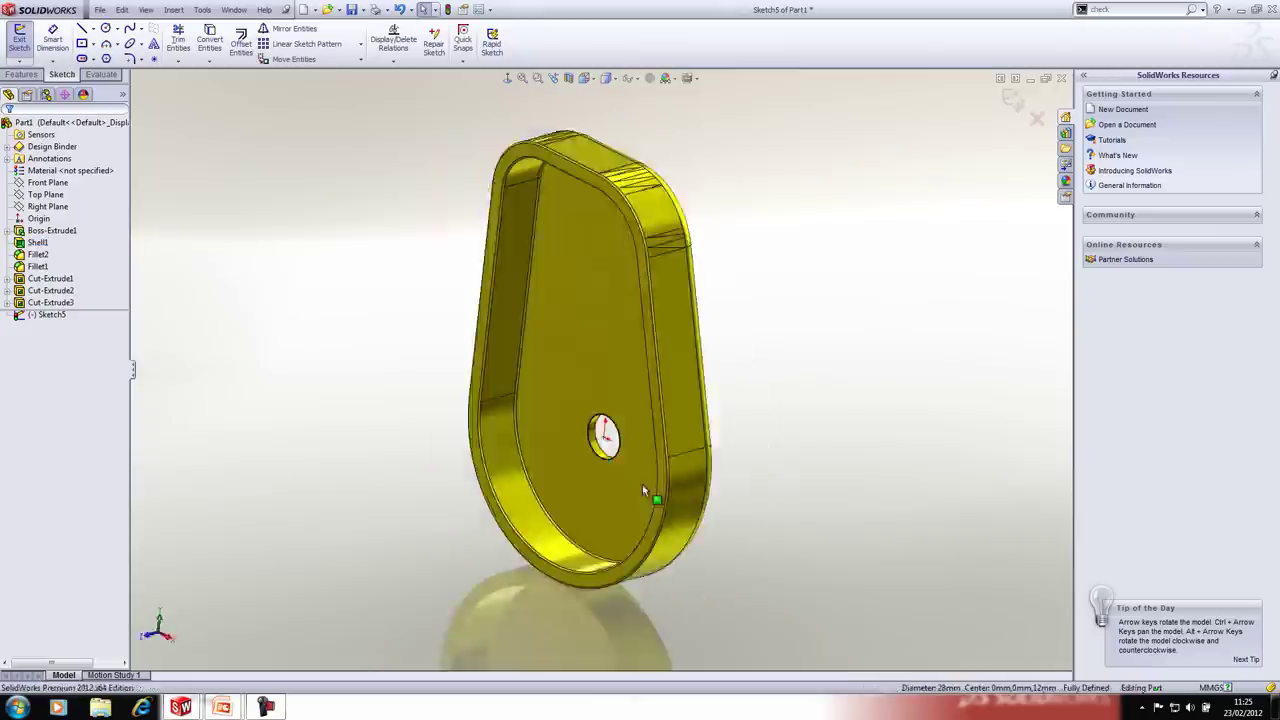
Step: Extrude the converted circle 2 mm as a thin-feature boss around the hole and return to the isometric view
{"action": "left_click", "coordinate": [679, 495]}
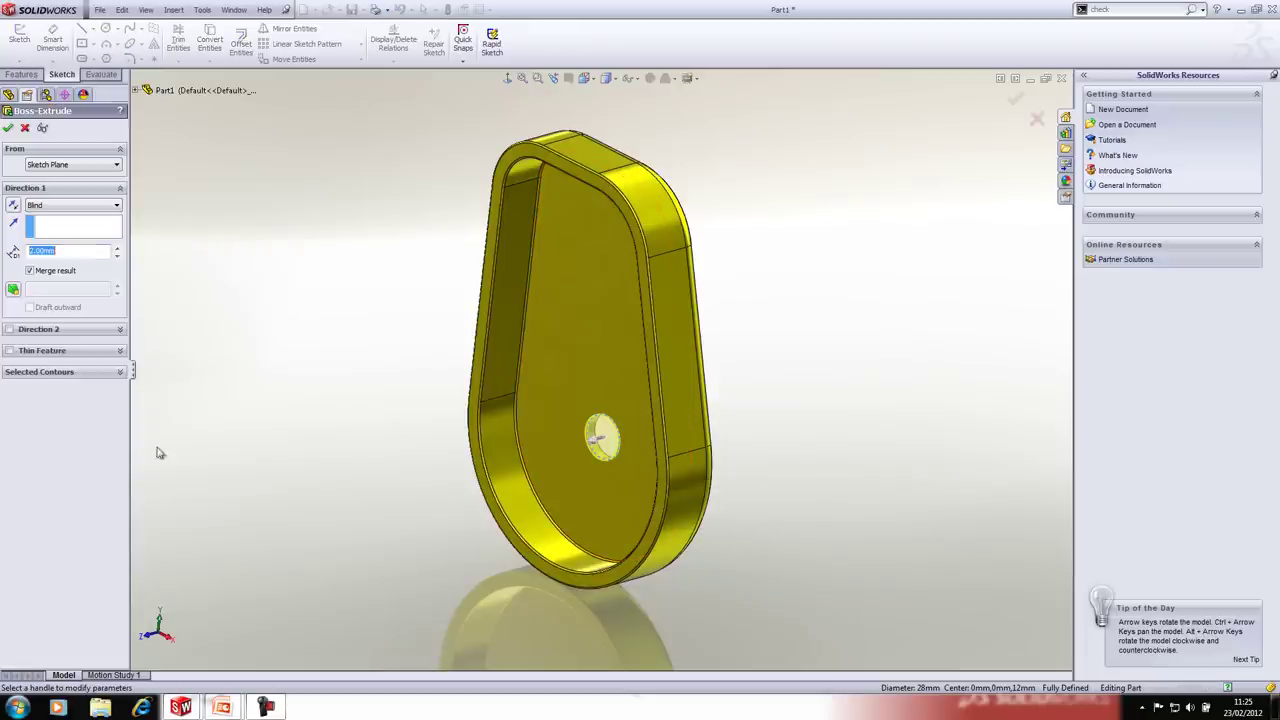
{"action": "left_click", "coordinate": [10, 350]}
{"action": "left_click", "coordinate": [9, 129]}
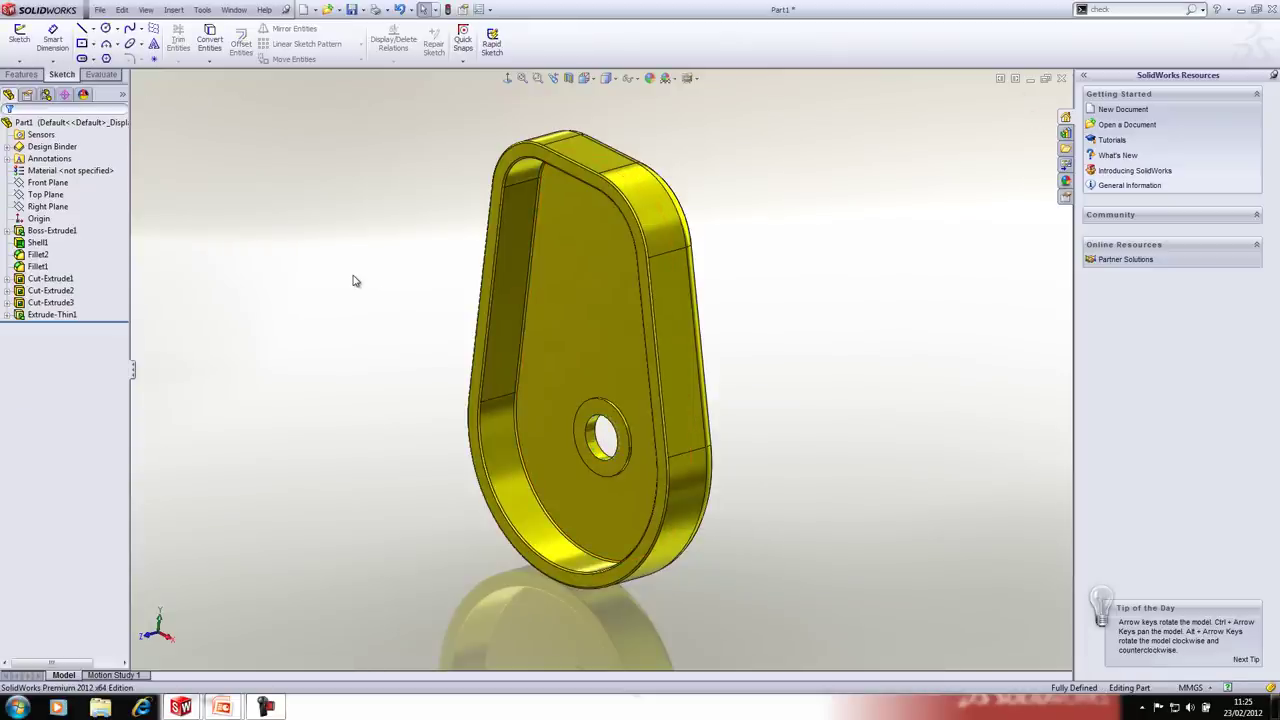
{"action": "key", "text": "ctrl+7"}
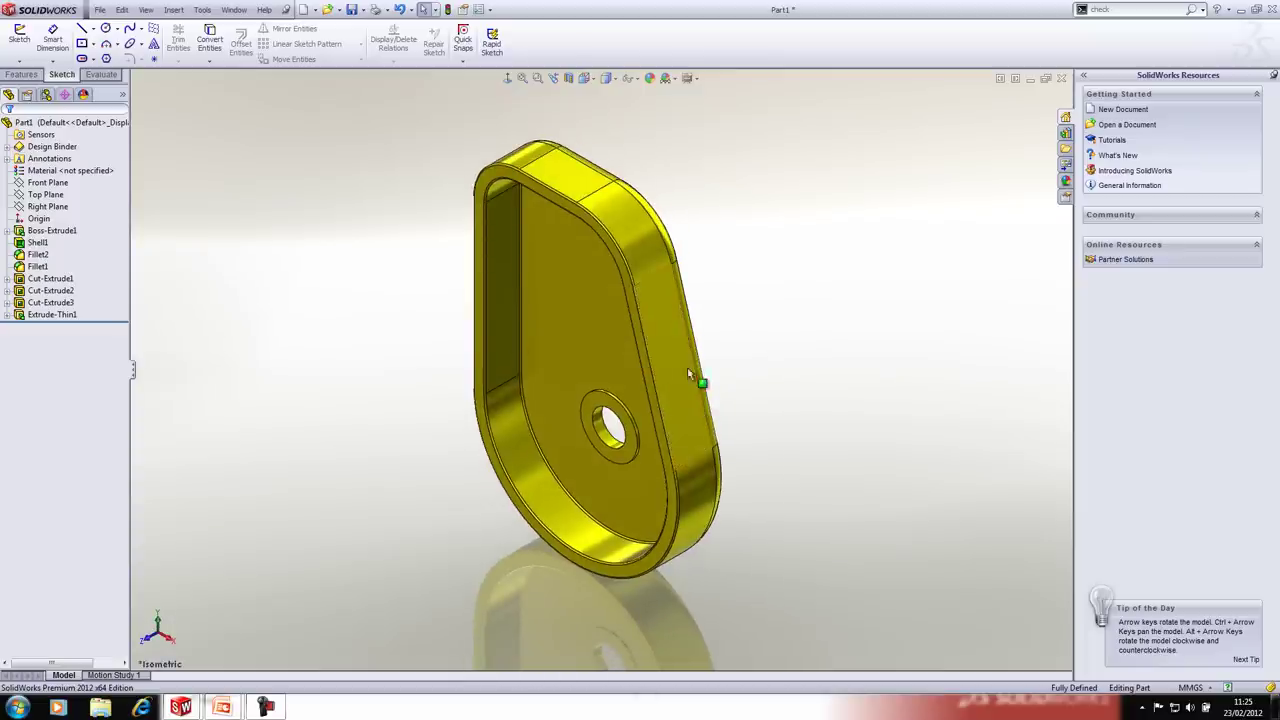
Step: Insert the Circular Pattern feature from the Design Library on the recessed ring face, using the 70 mm recess's circular edge as reference
{"action": "middle_click_drag", "start_coordinate": [754, 435], "coordinate": [474, 551]}
{"action": "middle_click_drag", "start_coordinate": [516, 512], "coordinate": [633, 345]}
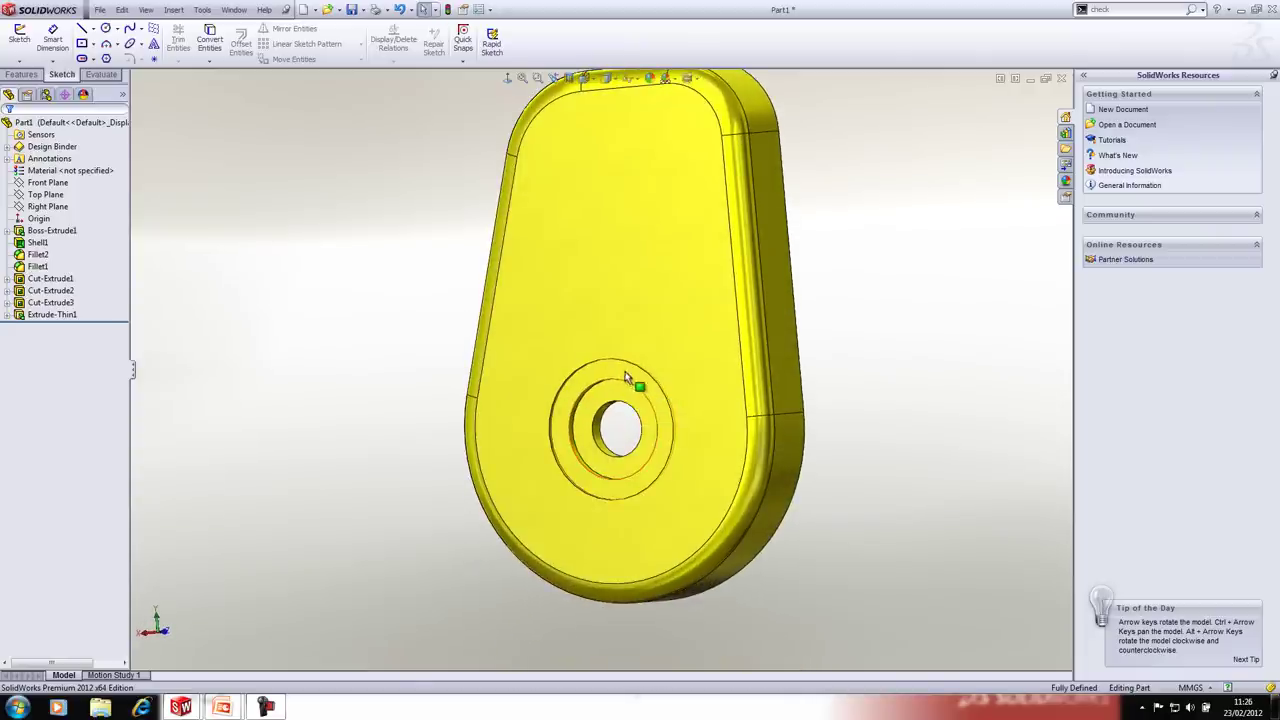
{"action": "left_click", "coordinate": [646, 388]}
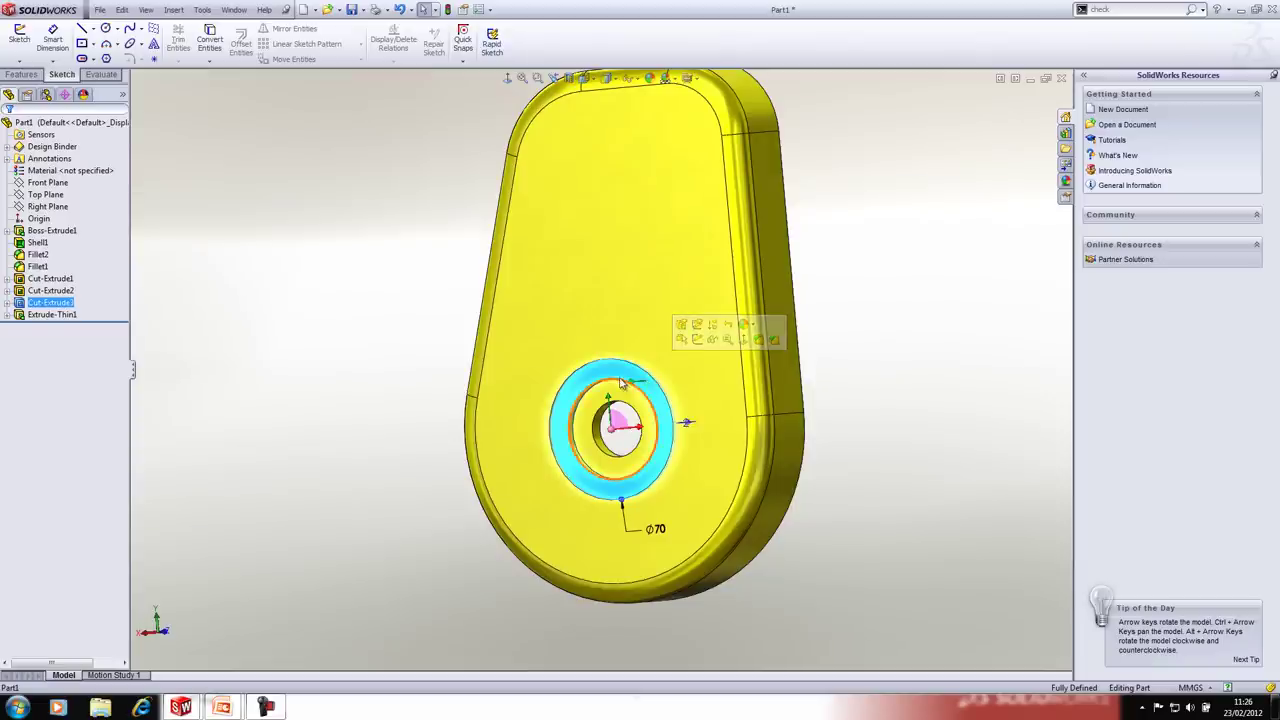
{"action": "left_click", "coordinate": [434, 346]}
{"action": "left_click", "coordinate": [612, 378]}
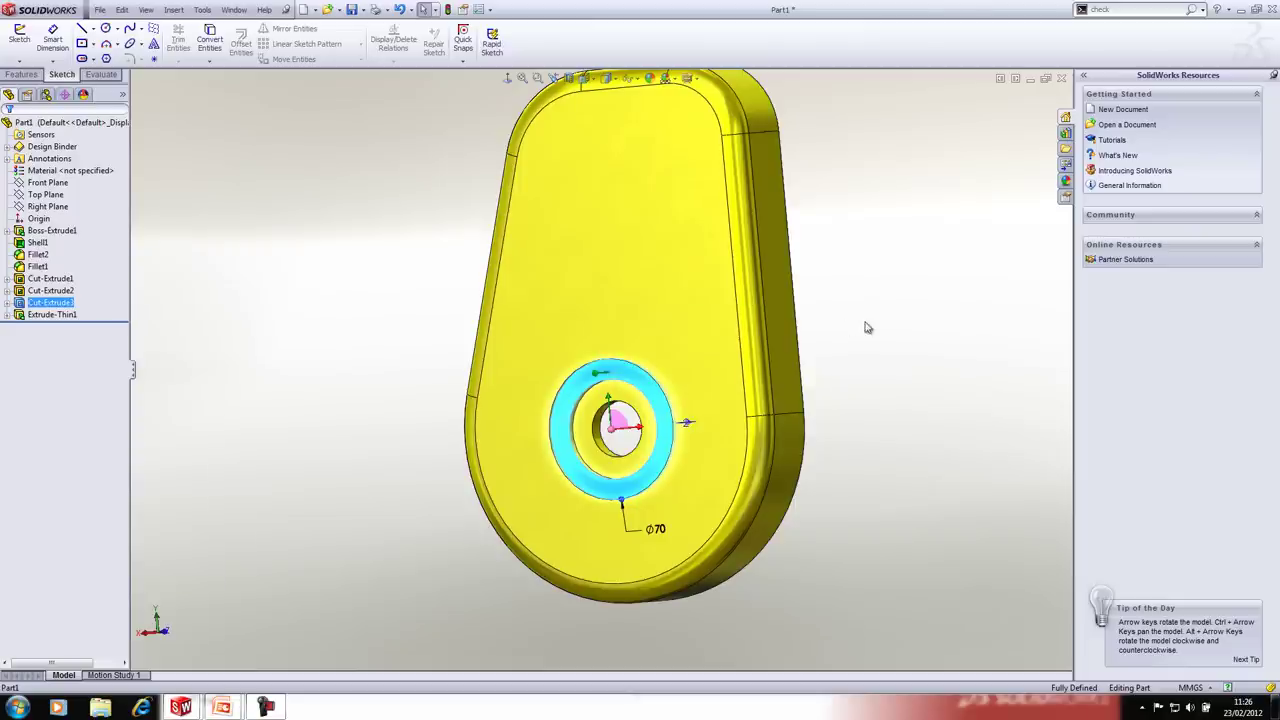
{"action": "left_click", "coordinate": [1065, 133]}
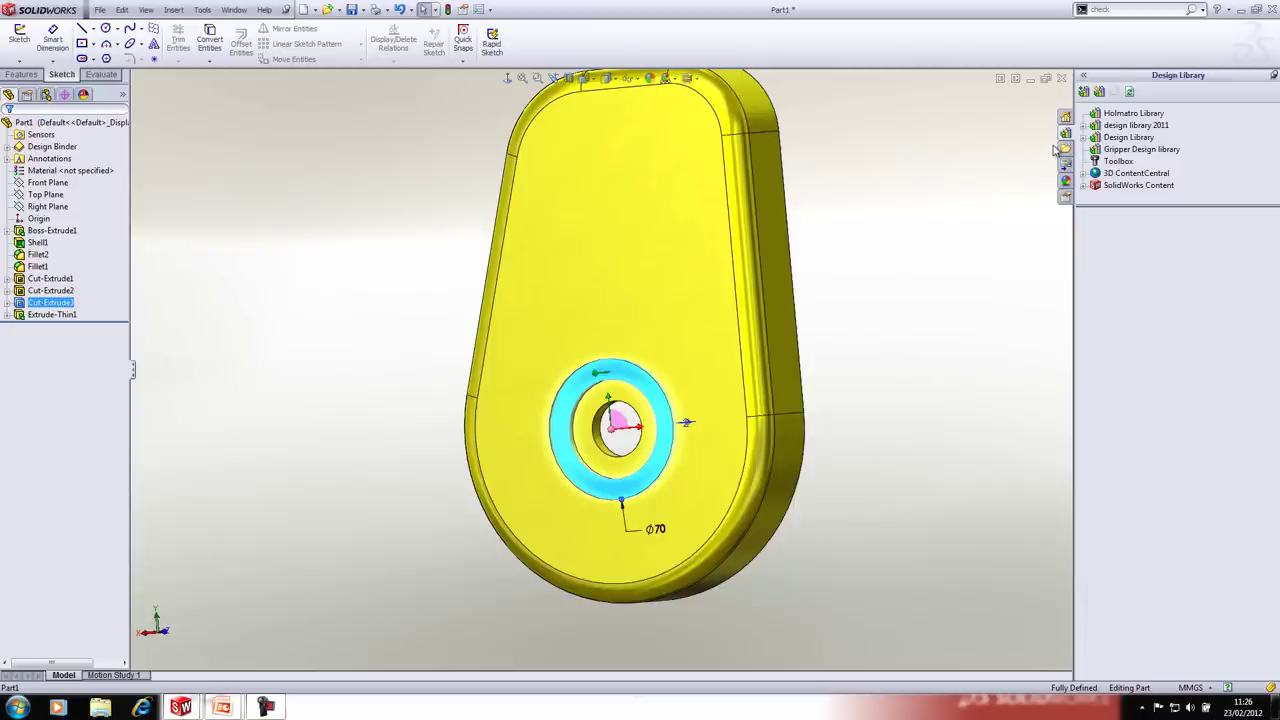
{"action": "left_click", "coordinate": [1100, 137]}
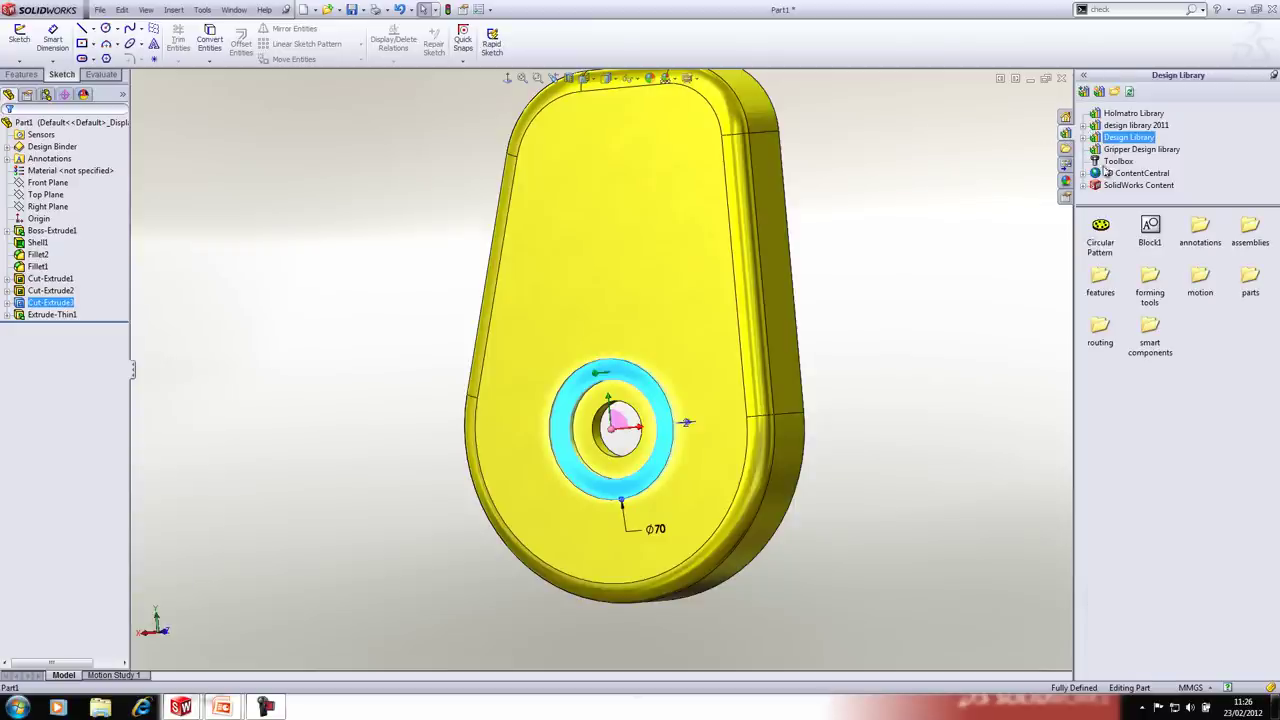
{"action": "left_click", "coordinate": [1101, 228]}
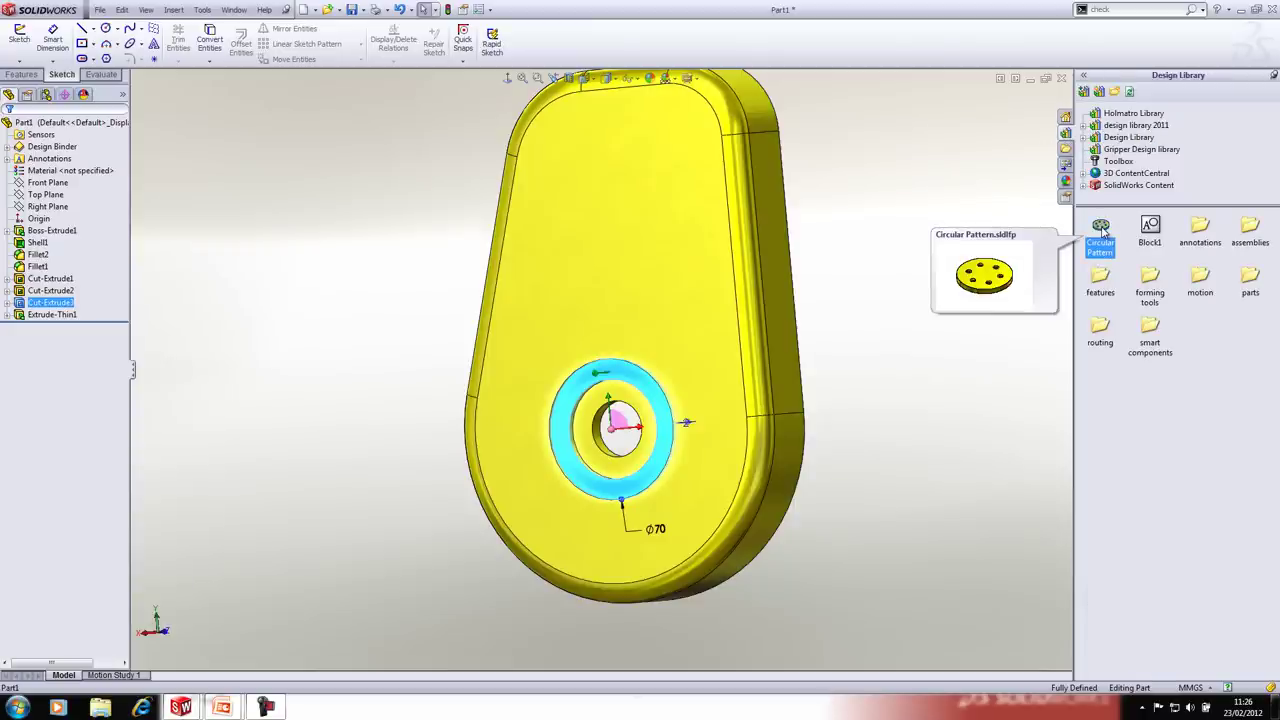
{"action": "left_click_drag", "start_coordinate": [1101, 228], "coordinate": [627, 372]}
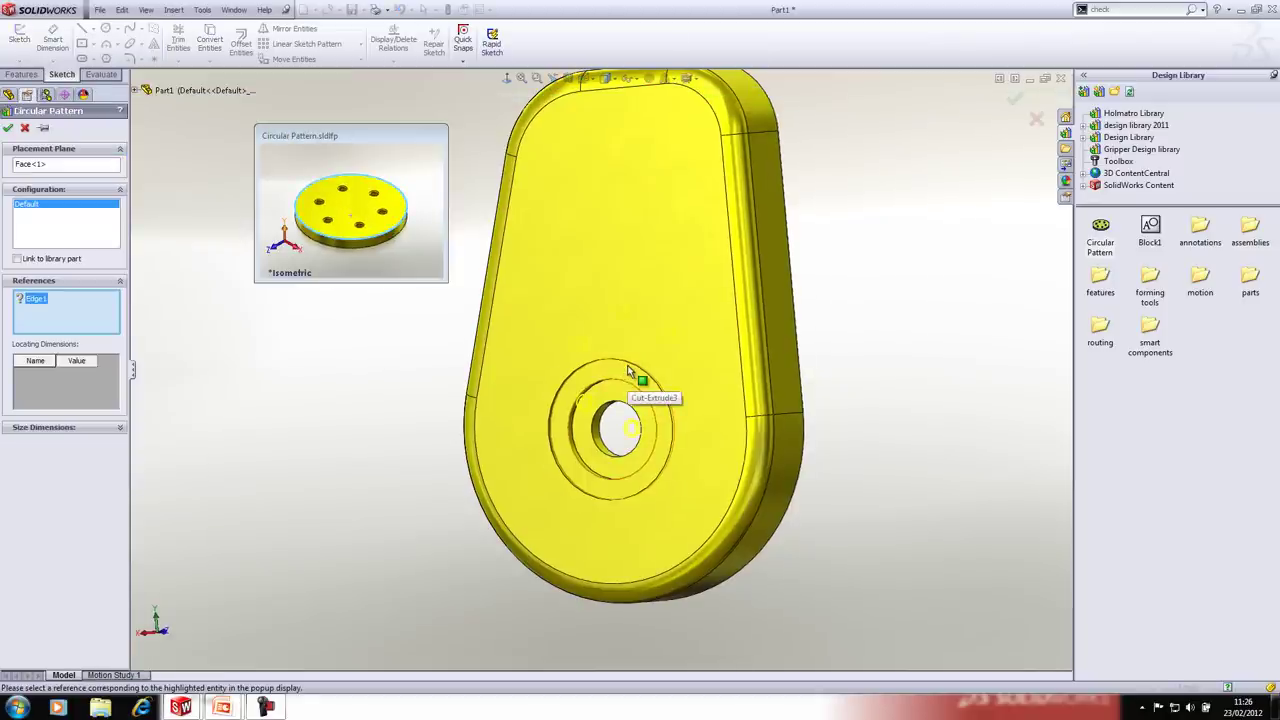
{"action": "left_click", "coordinate": [628, 364]}
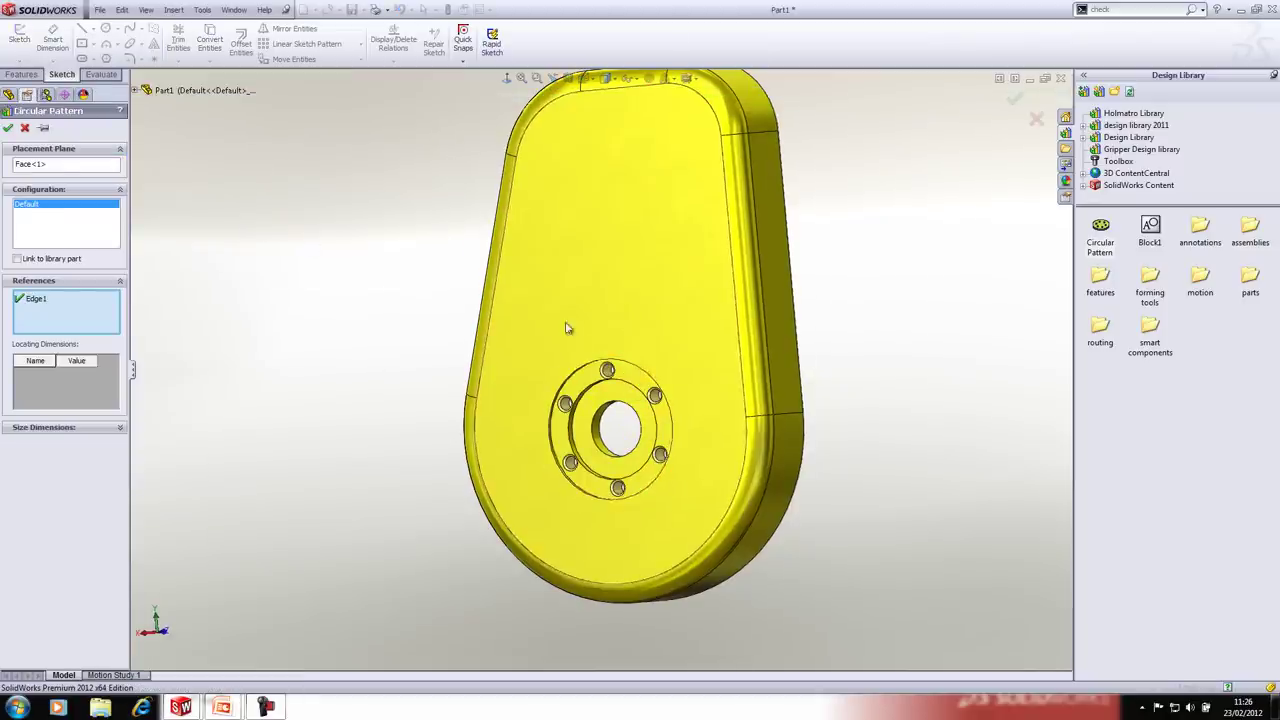
{"action": "left_click", "coordinate": [9, 129]}
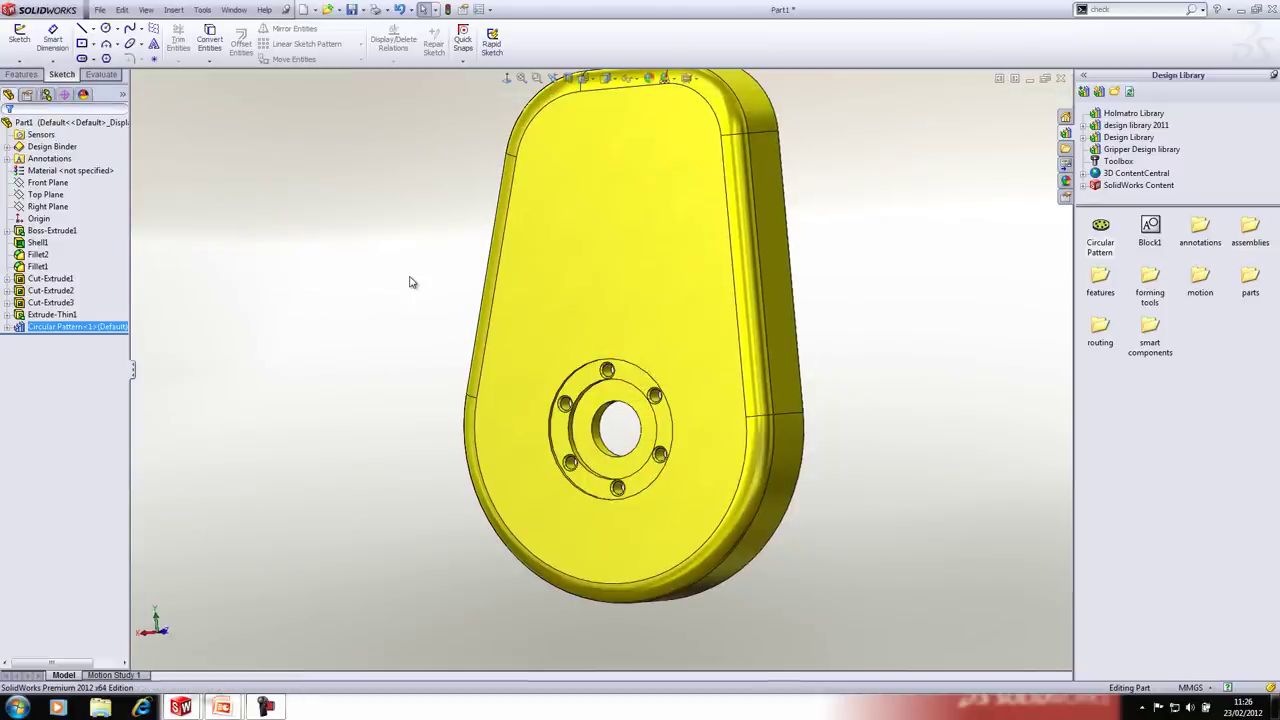
Step: Examine the features contained in the inserted Circular Pattern and check its holes from the cover's inner side
{"action": "left_click", "coordinate": [7, 328]}
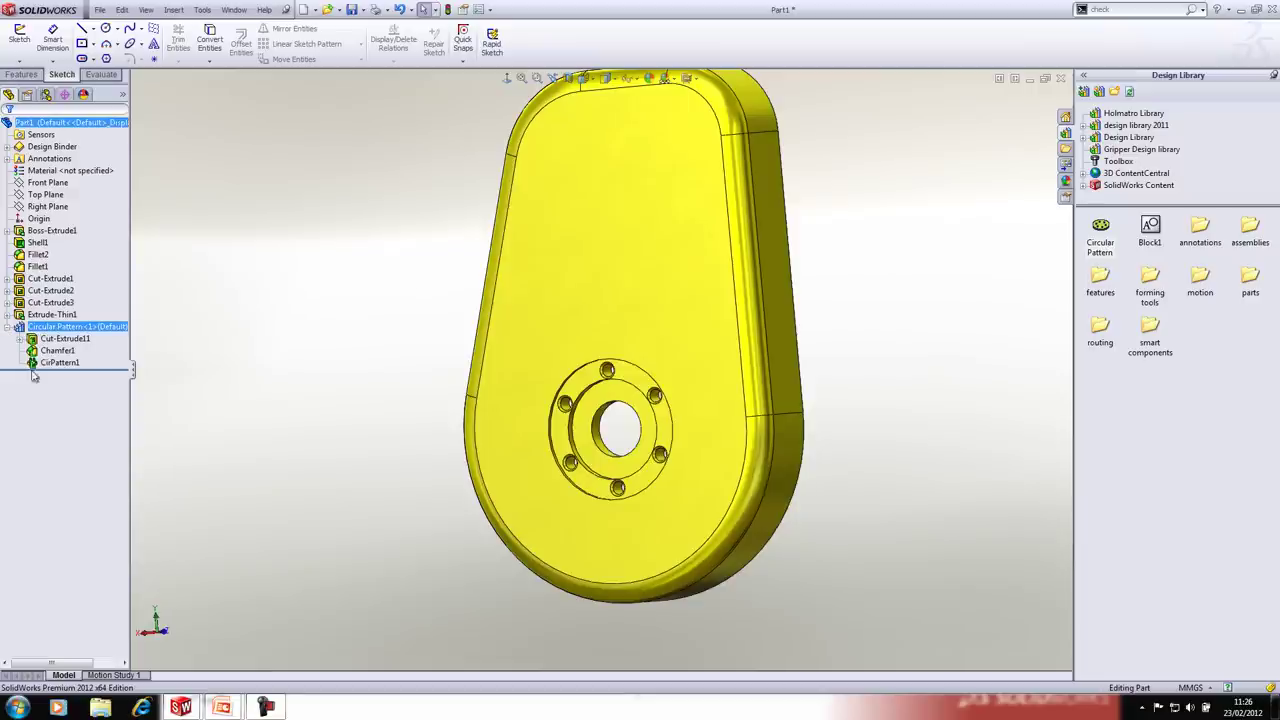
{"action": "left_click", "coordinate": [7, 328]}
{"action": "left_click", "coordinate": [186, 274]}
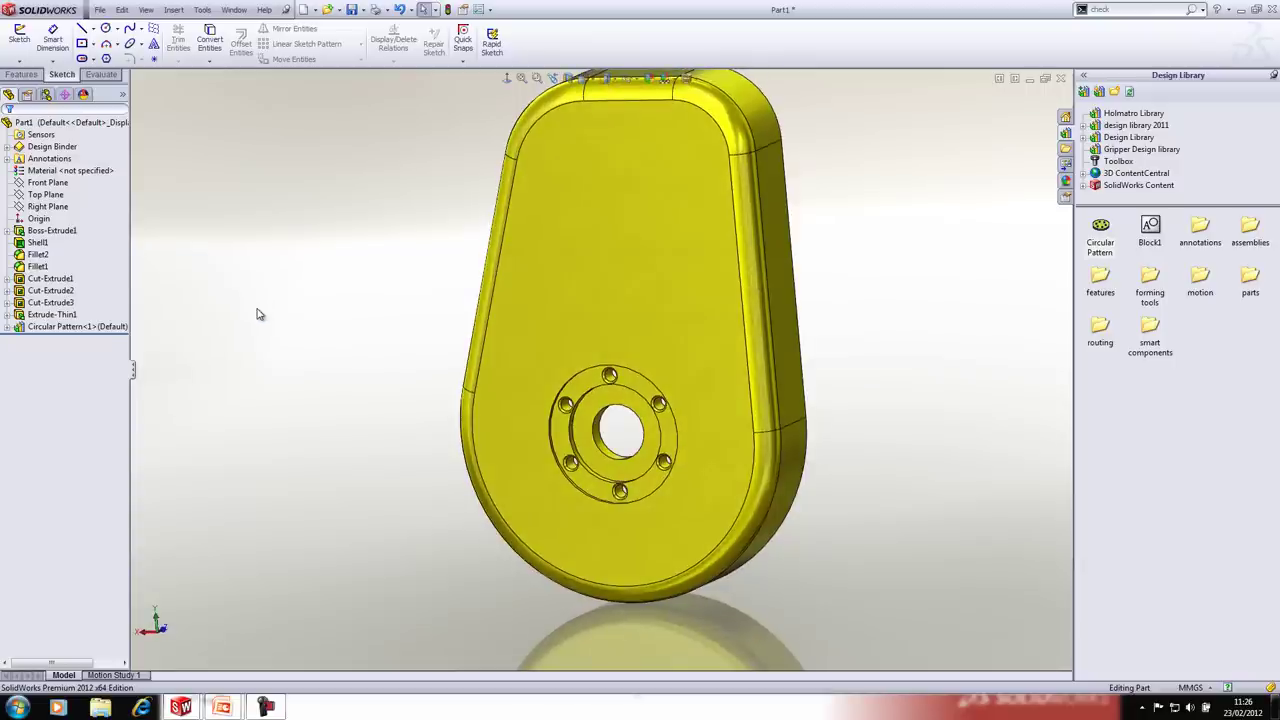
{"action": "middle_click_drag", "start_coordinate": [257, 314], "coordinate": [308, 437]}
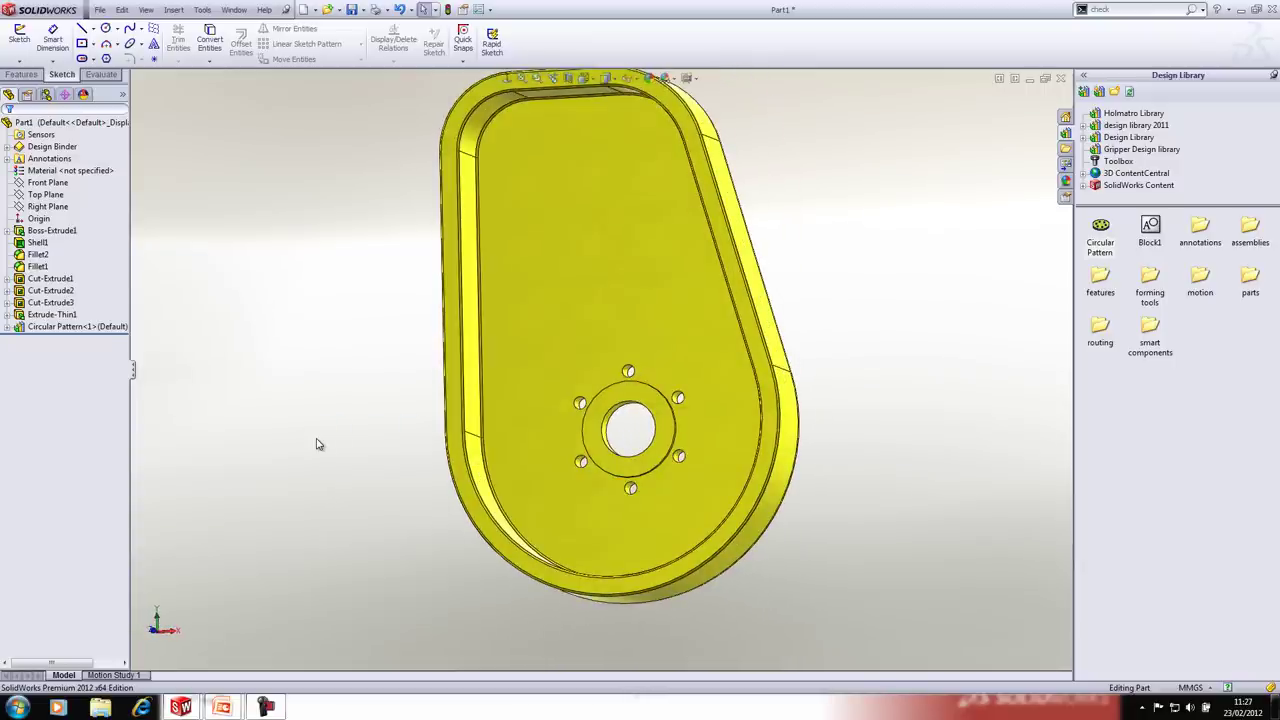
Step: Tile the new part and gearcasecover_wnr windows vertically and orient both covers to show their open sides
{"action": "left_click", "coordinate": [234, 10]}
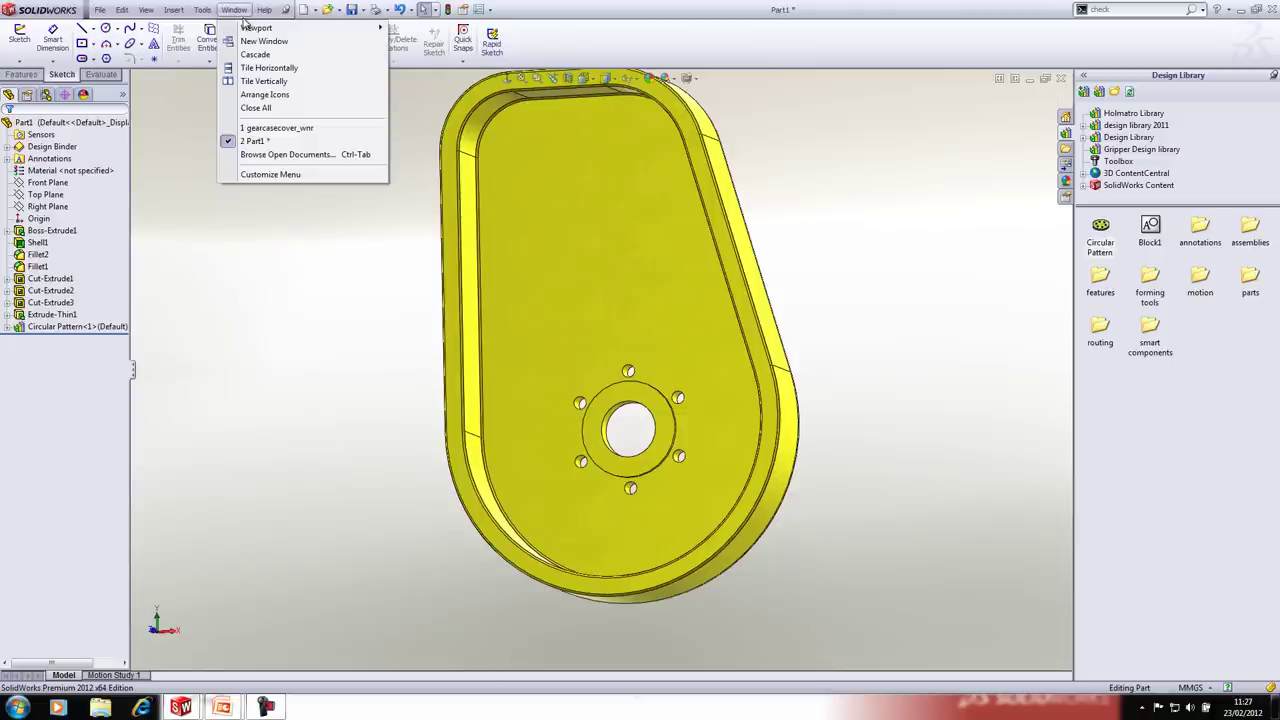
{"action": "left_click", "coordinate": [250, 81]}
{"action": "mouse_move", "coordinate": [777, 388]}
{"action": "middle_mouse_down"}
{"action": "mouse_move", "coordinate": [830, 385]}
{"action": "mouse_move", "coordinate": [790, 380]}
{"action": "middle_mouse_up"}
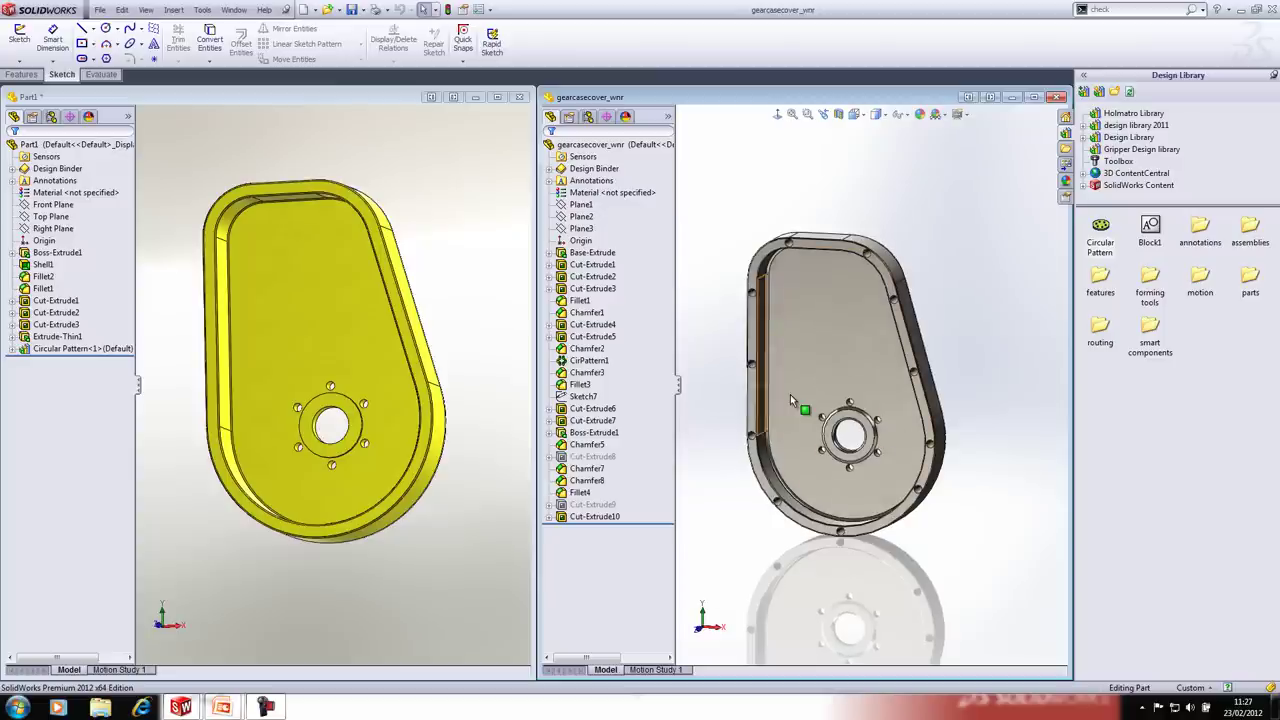
{"action": "middle_click_drag", "start_coordinate": [463, 329], "coordinate": [455, 362]}
Step: Copy the rim bolt-hole cut from gearcasecover_wnr onto the new cover's rim face, deleting its external relations
{"action": "left_click", "coordinate": [593, 409]}
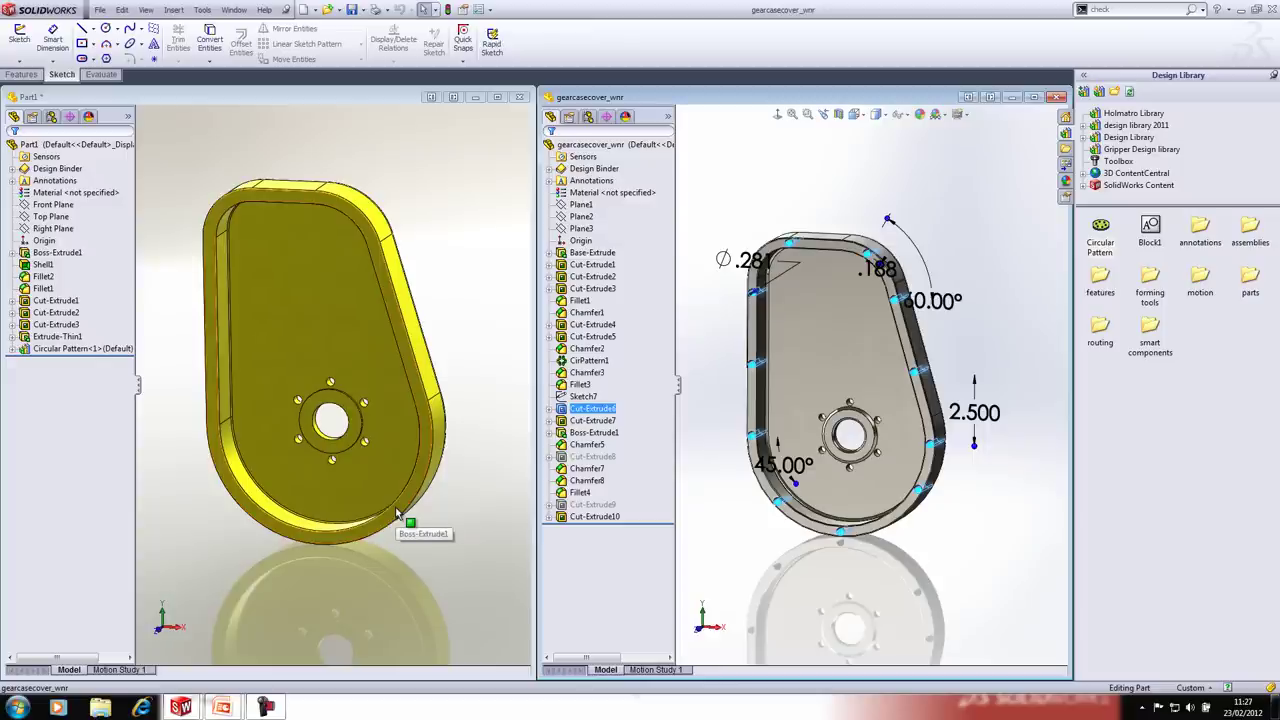
{"action": "left_click", "coordinate": [593, 421], "text": "ctrl"}
{"action": "left_click_drag", "start_coordinate": [593, 421], "coordinate": [408, 493]}
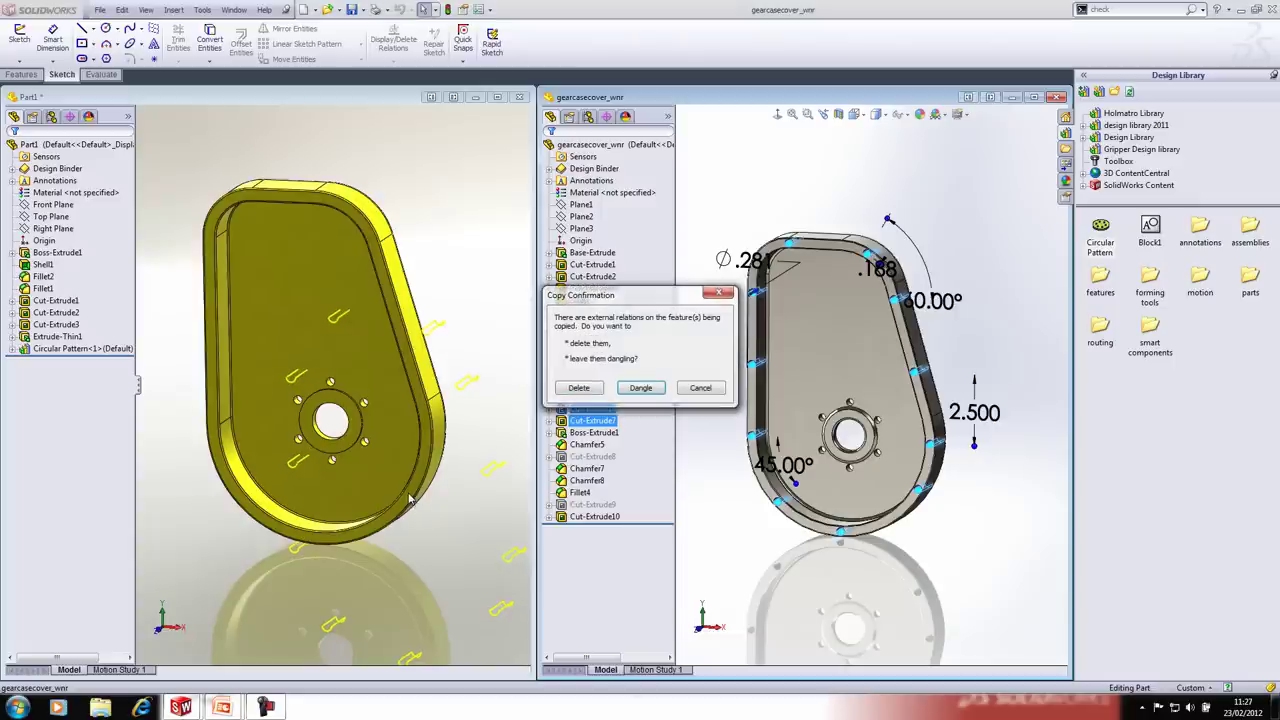
{"action": "left_click", "coordinate": [580, 389]}
Step: Edit the copied cut's sketch and move all its entities from the centre of the large lower arc to the origin
{"action": "left_click", "coordinate": [12, 360]}
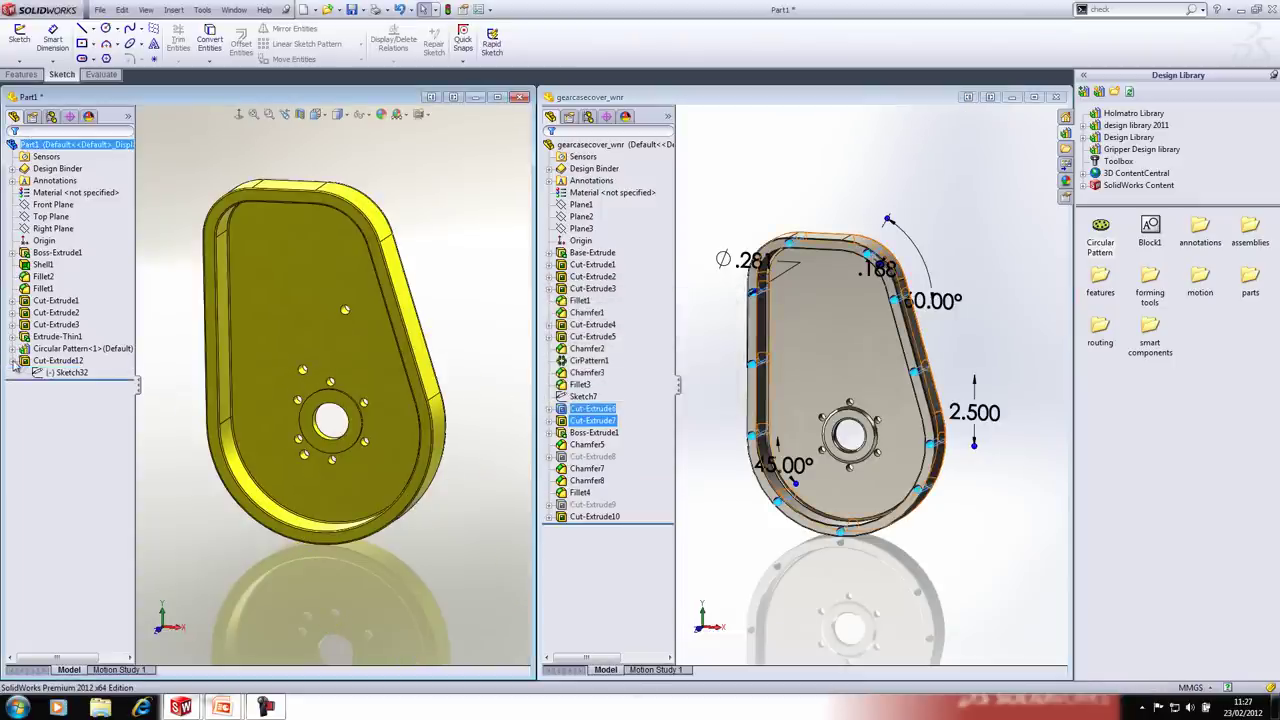
{"action": "right_click", "coordinate": [45, 373]}
{"action": "left_click", "coordinate": [49, 333]}
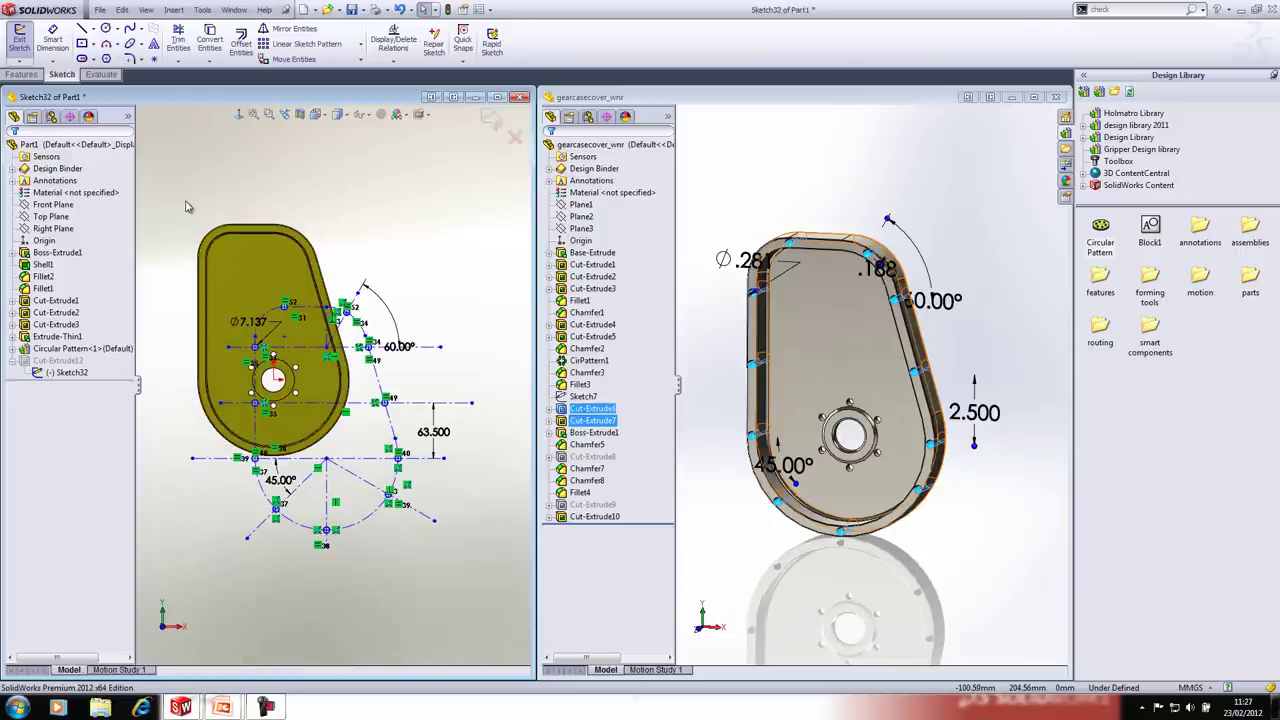
{"action": "mouse_move", "coordinate": [176, 188]}
{"action": "left_mouse_down"}
{"action": "mouse_move", "coordinate": [448, 590]}
{"action": "mouse_move", "coordinate": [494, 588]}
{"action": "left_mouse_up"}
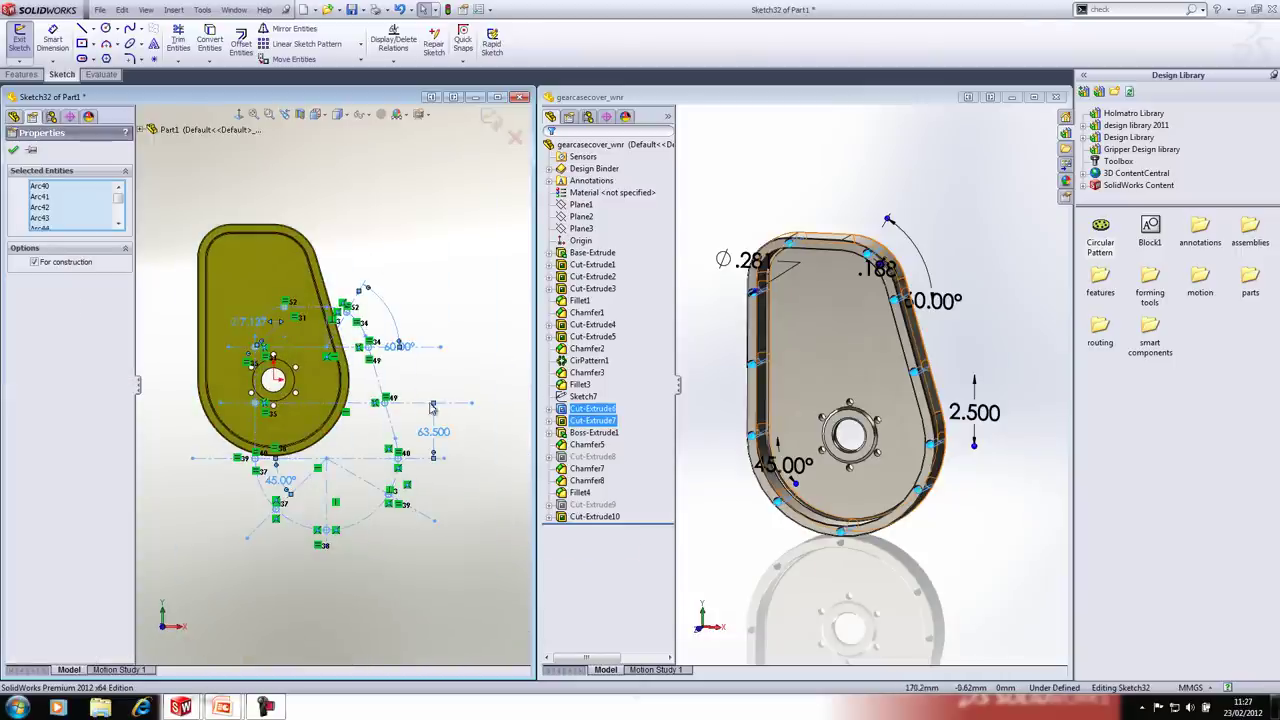
{"action": "left_click", "coordinate": [293, 59]}
{"action": "left_click", "coordinate": [326, 462]}
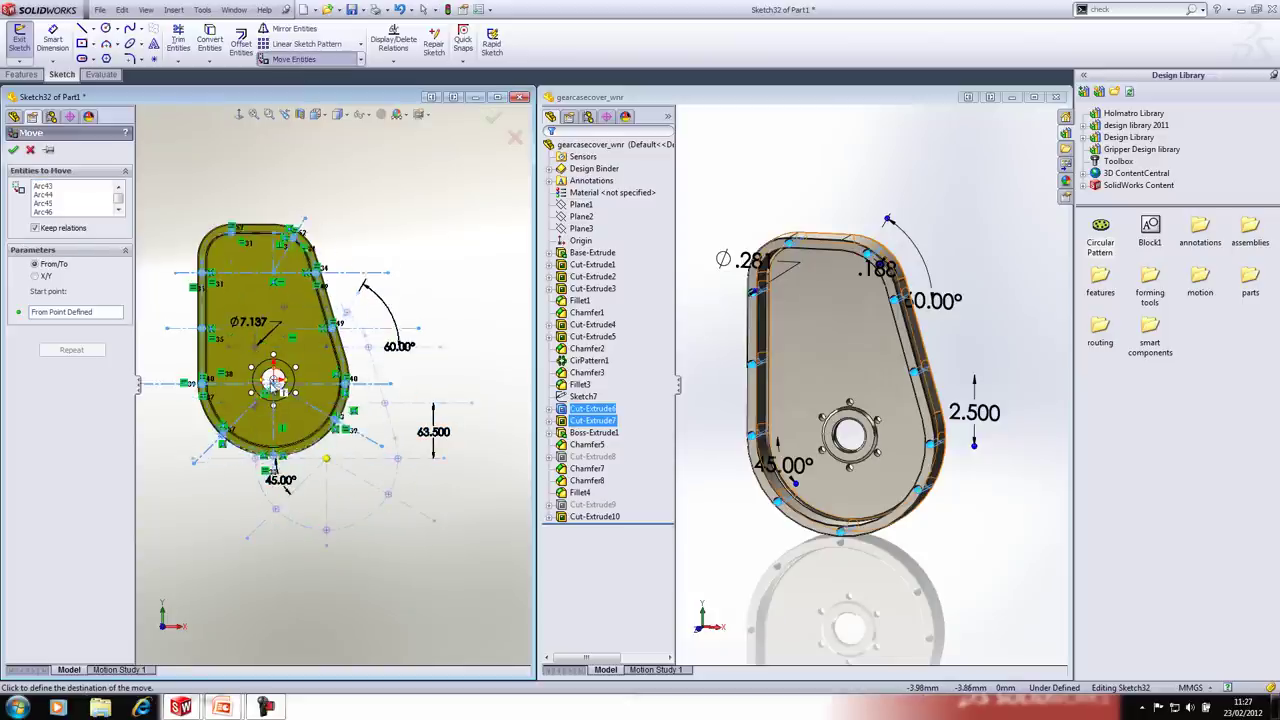
{"action": "left_click", "coordinate": [443, 219]}
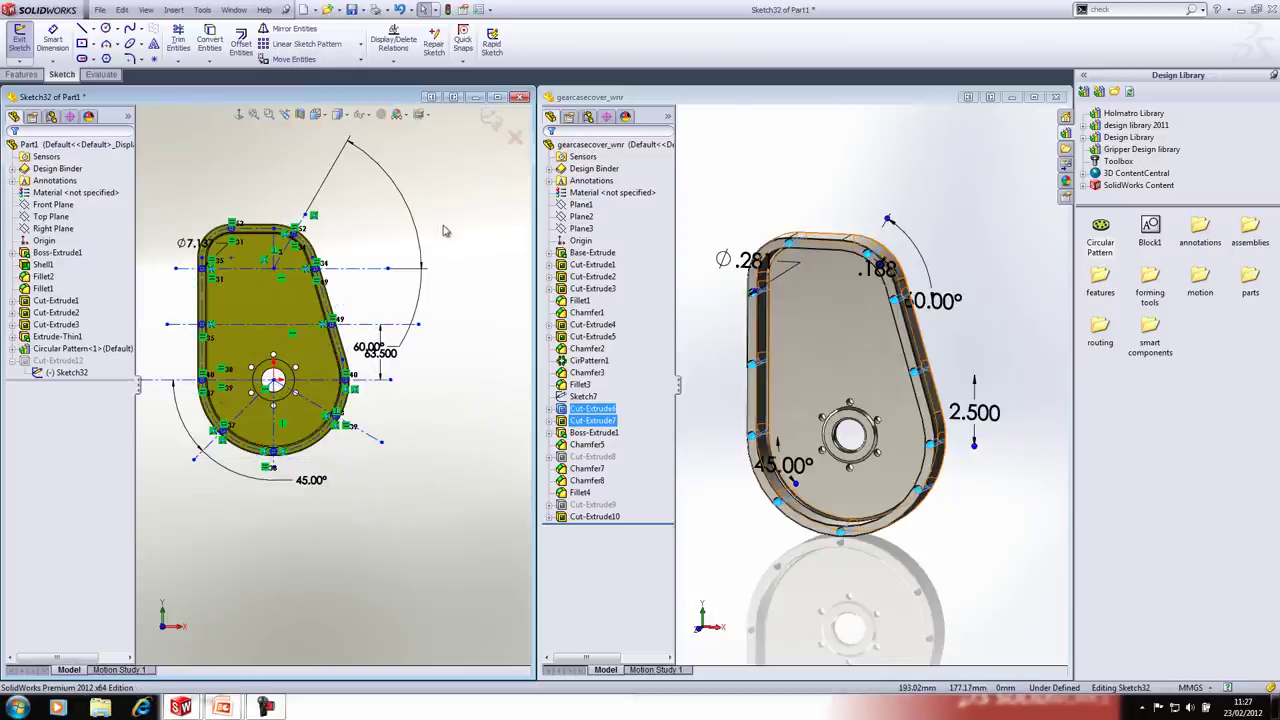
Step: Exit the hole sketch, show the cover in isometric view, close gearcasecover_wnr and maximize the new part's window
{"action": "left_click_drag", "start_coordinate": [405, 240], "coordinate": [437, 213]}
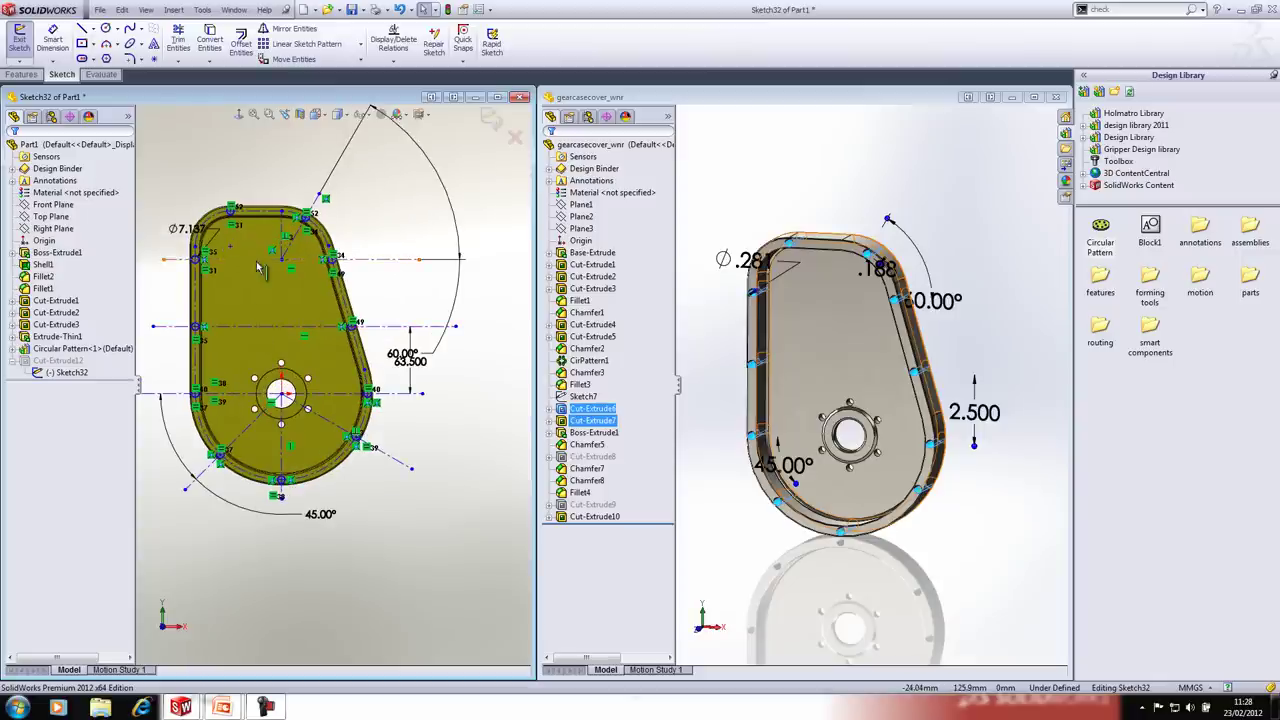
{"action": "left_click", "coordinate": [488, 120]}
{"action": "left_click", "coordinate": [488, 120]}
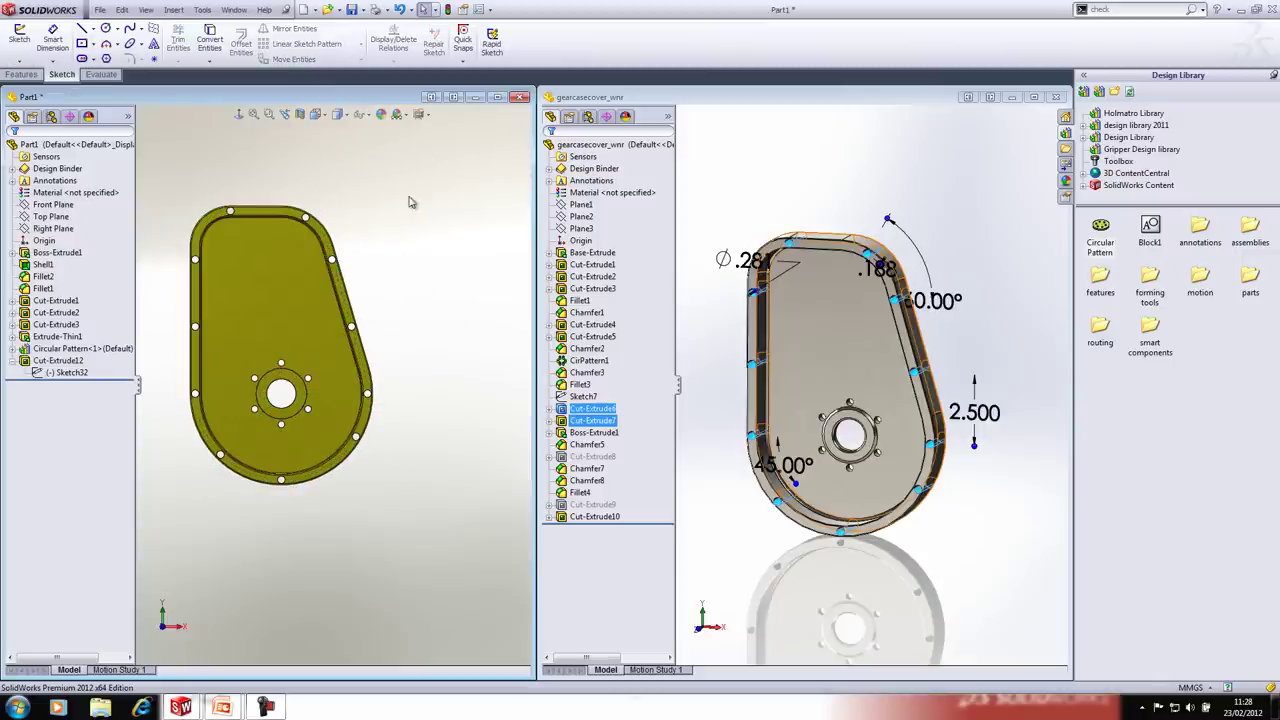
{"action": "key", "text": "ctrl+7"}
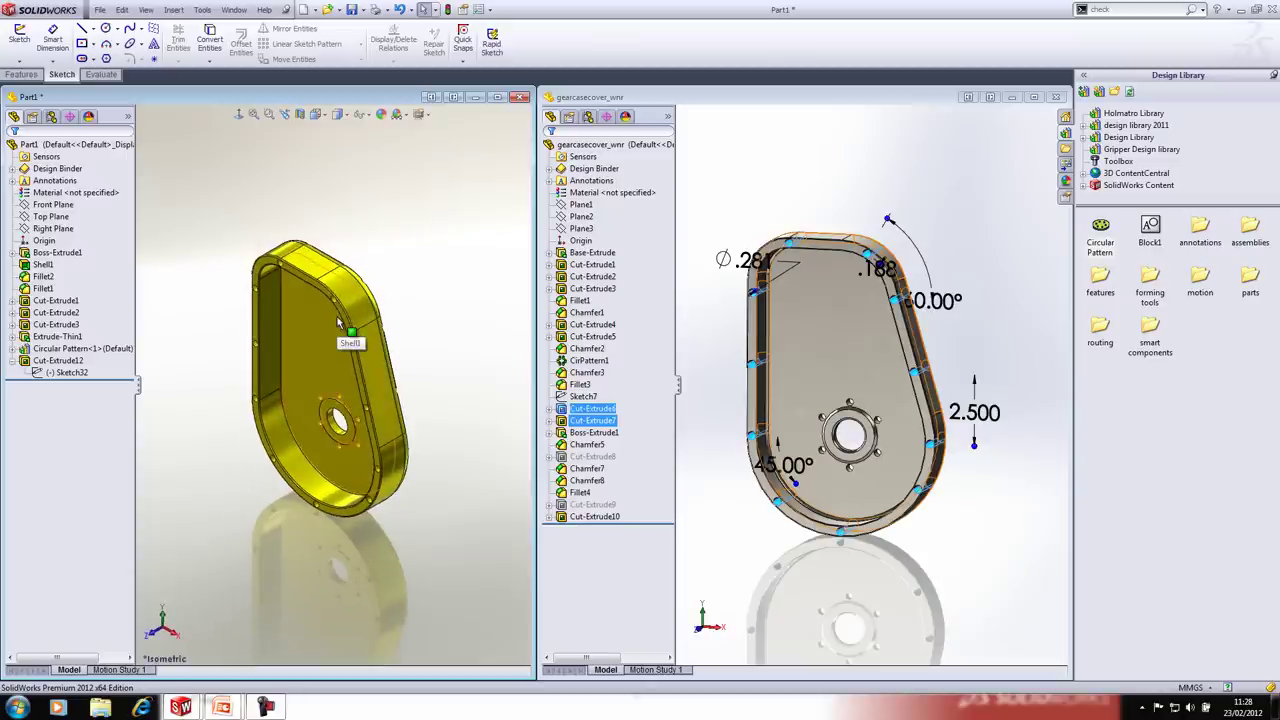
{"action": "left_click", "coordinate": [1055, 97]}
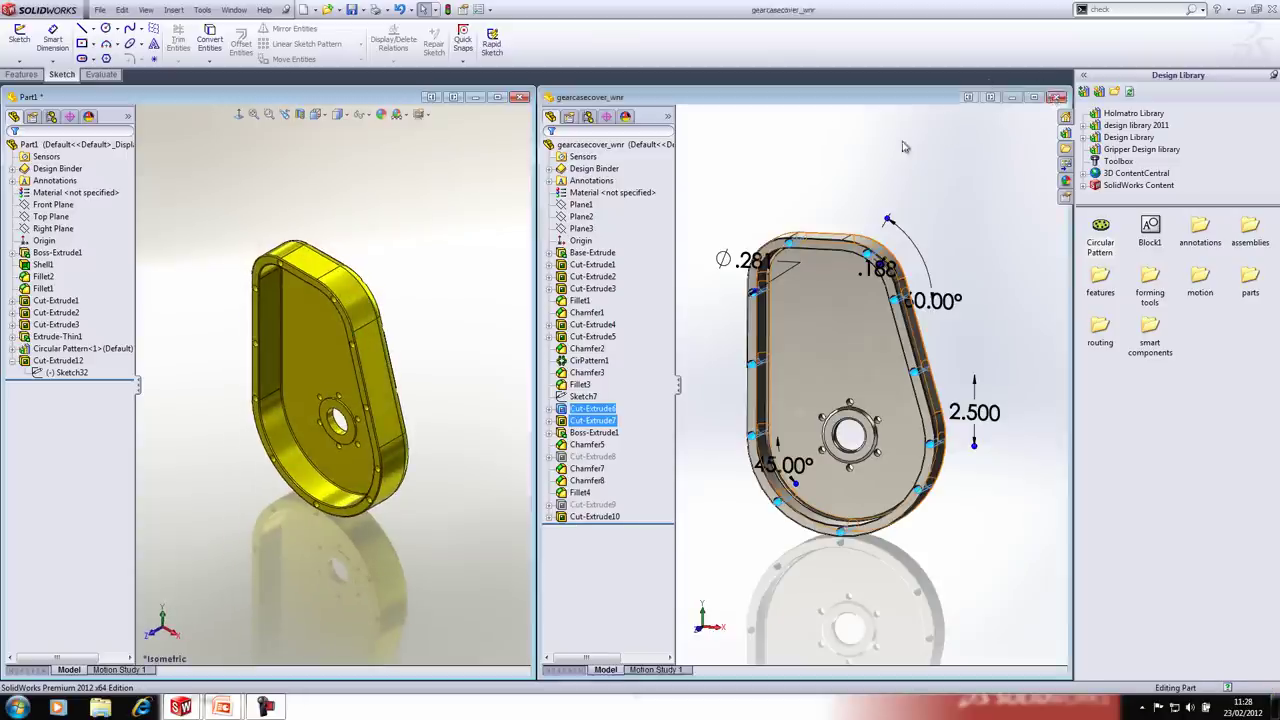
{"action": "left_click", "coordinate": [497, 97]}
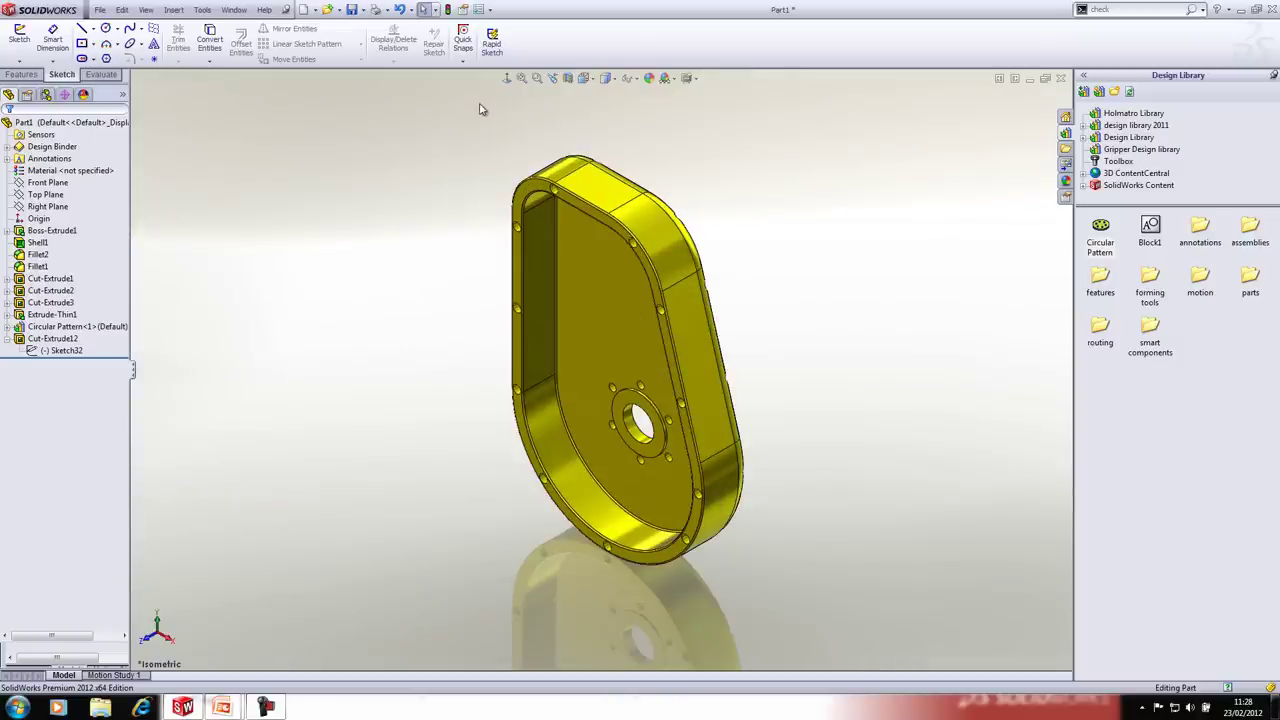
Step: Open the feature statistics and enlarge their window to review the rebuild time of each feature
{"action": "left_click", "coordinate": [106, 75]}
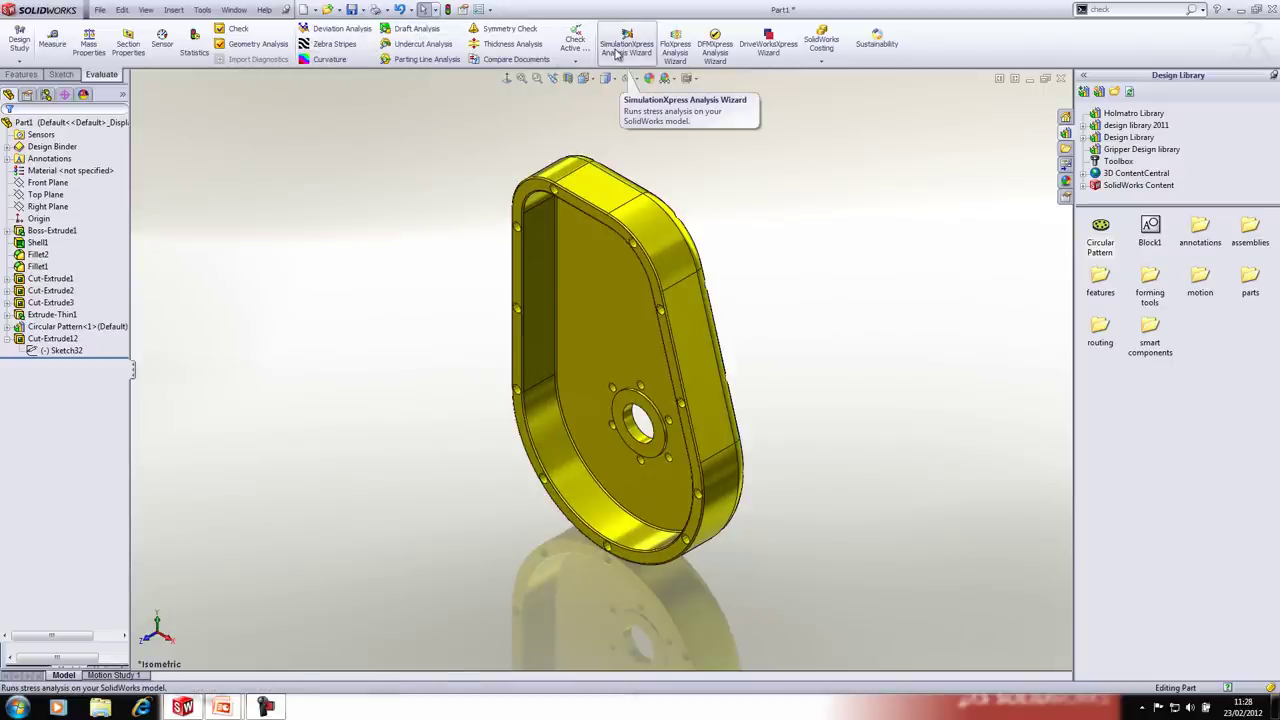
{"action": "left_click", "coordinate": [201, 39]}
{"action": "left_click_drag", "start_coordinate": [145, 18], "coordinate": [258, 112]}
{"action": "left_click_drag", "start_coordinate": [344, 350], "coordinate": [395, 474]}
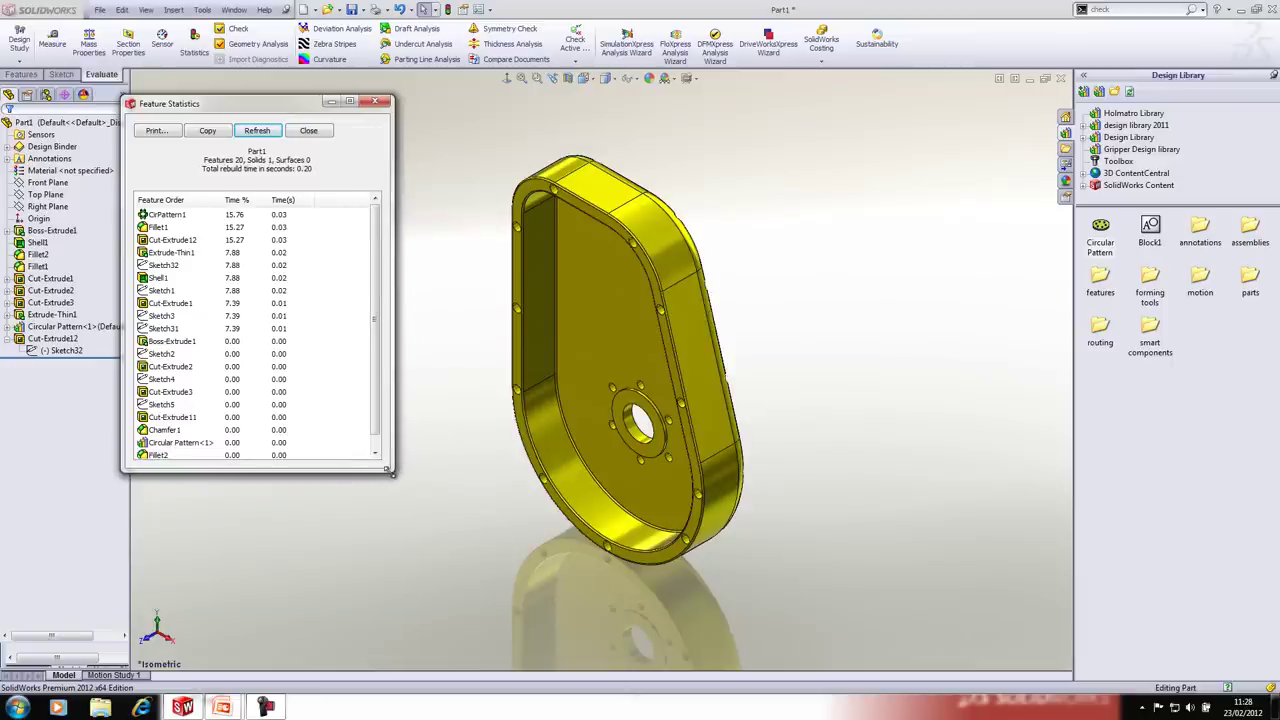
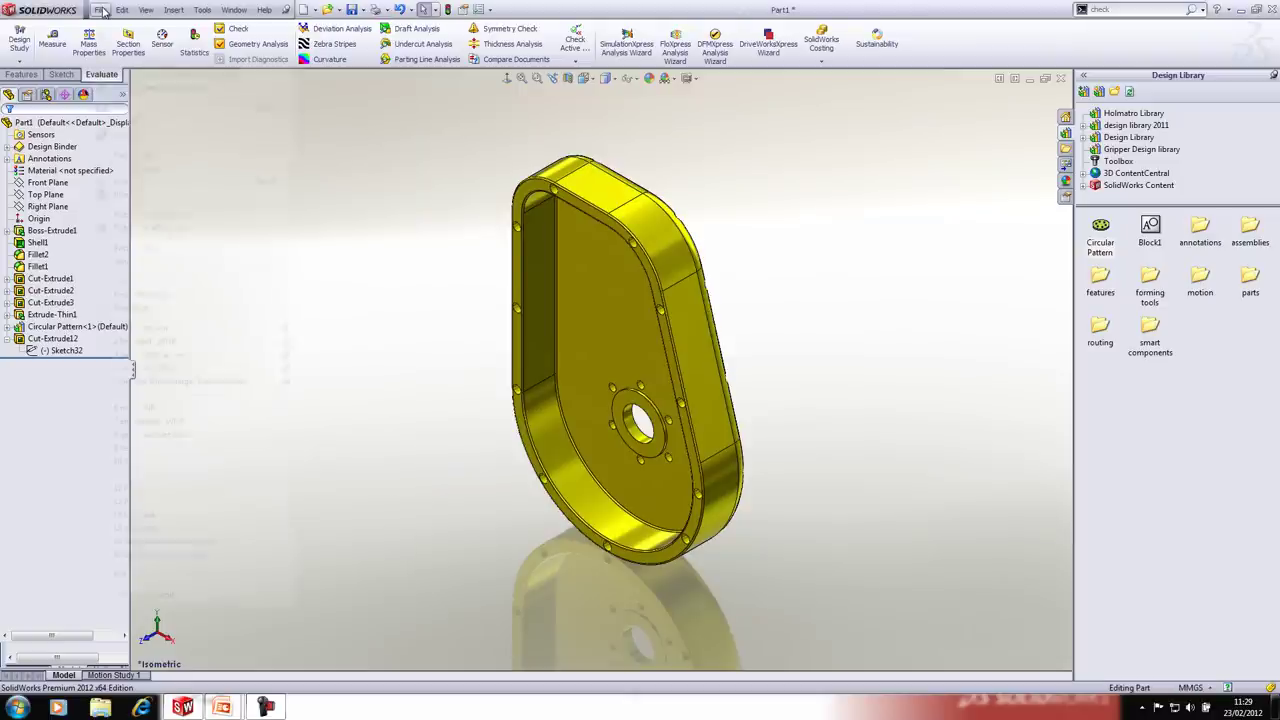
Step: Save the part under the name Case on the Desktop
{"action": "left_click", "coordinate": [190, 121]}
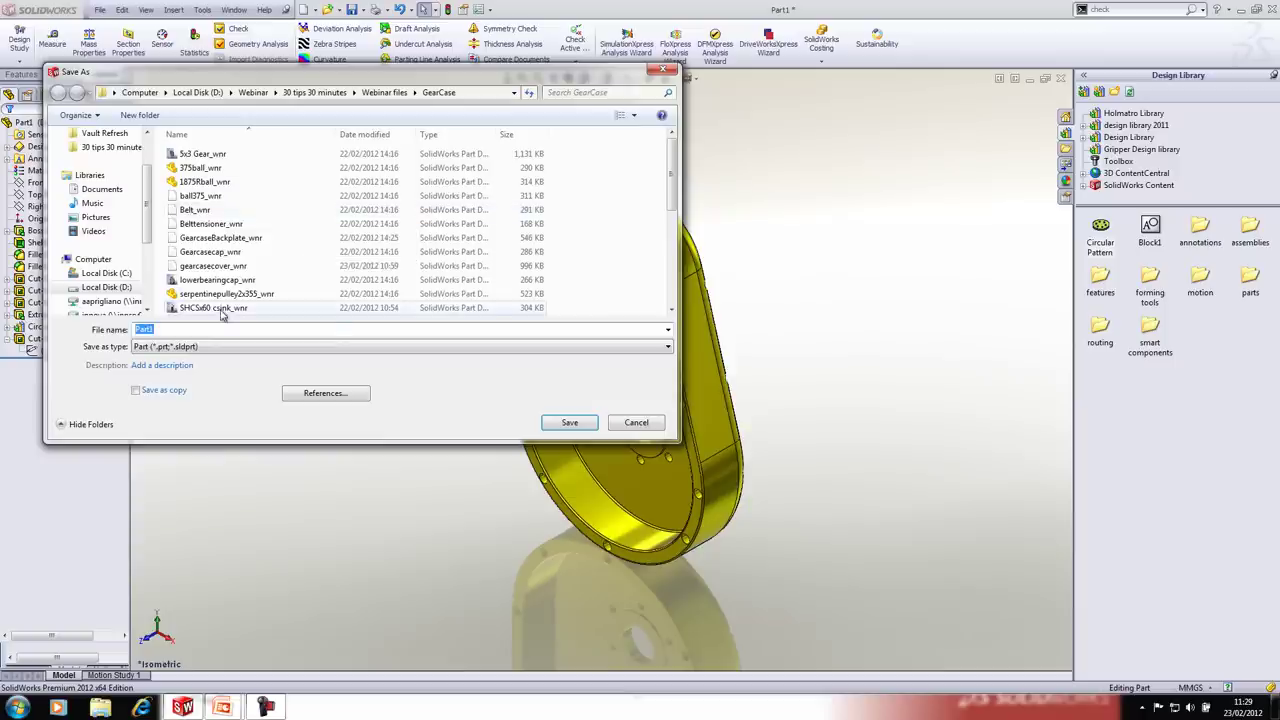
{"action": "type", "text": "Case"}
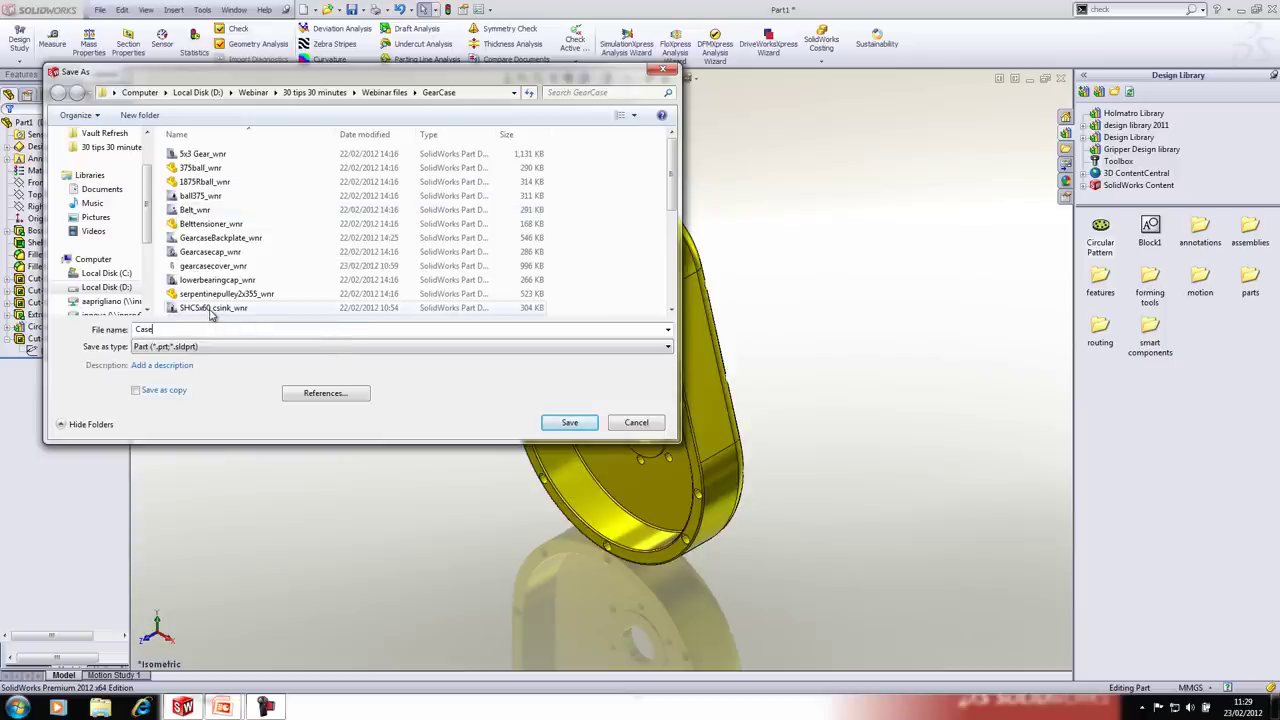
{"action": "scroll", "coordinate": [152, 193], "scroll_direction": "up", "scroll_amount": 3}
{"action": "left_click", "coordinate": [96, 153]}
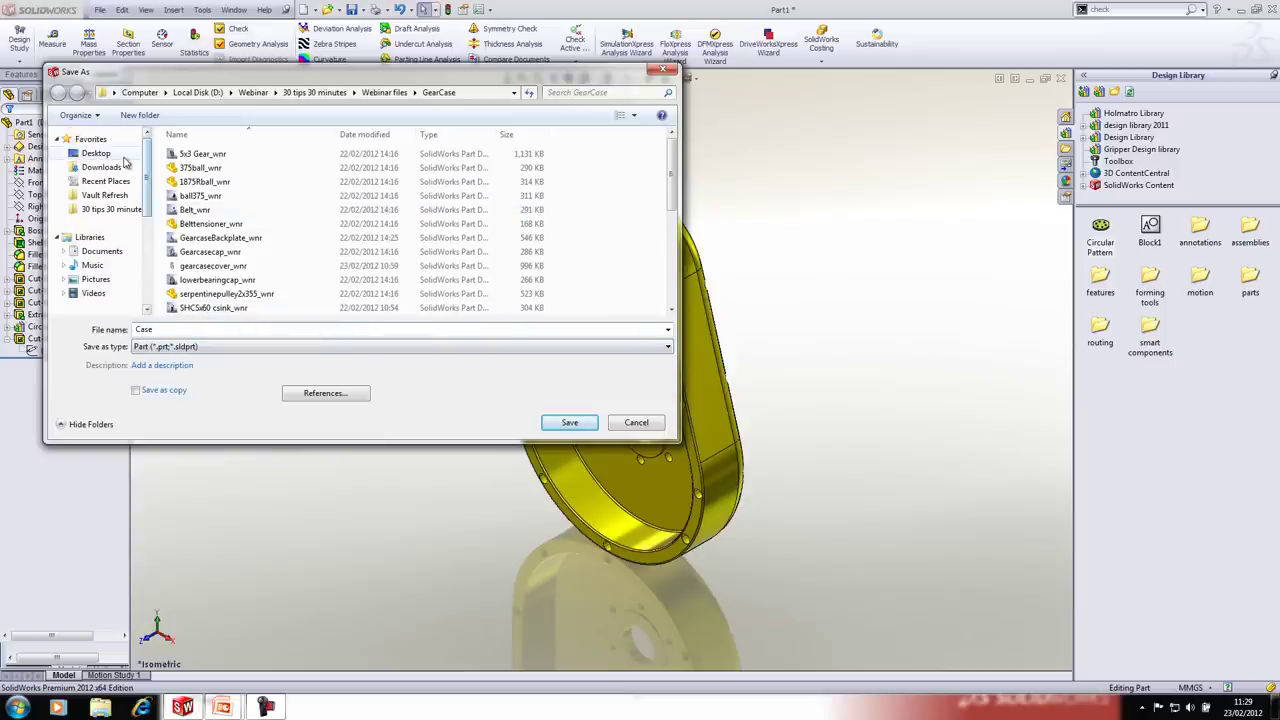
{"action": "left_click", "coordinate": [566, 421]}
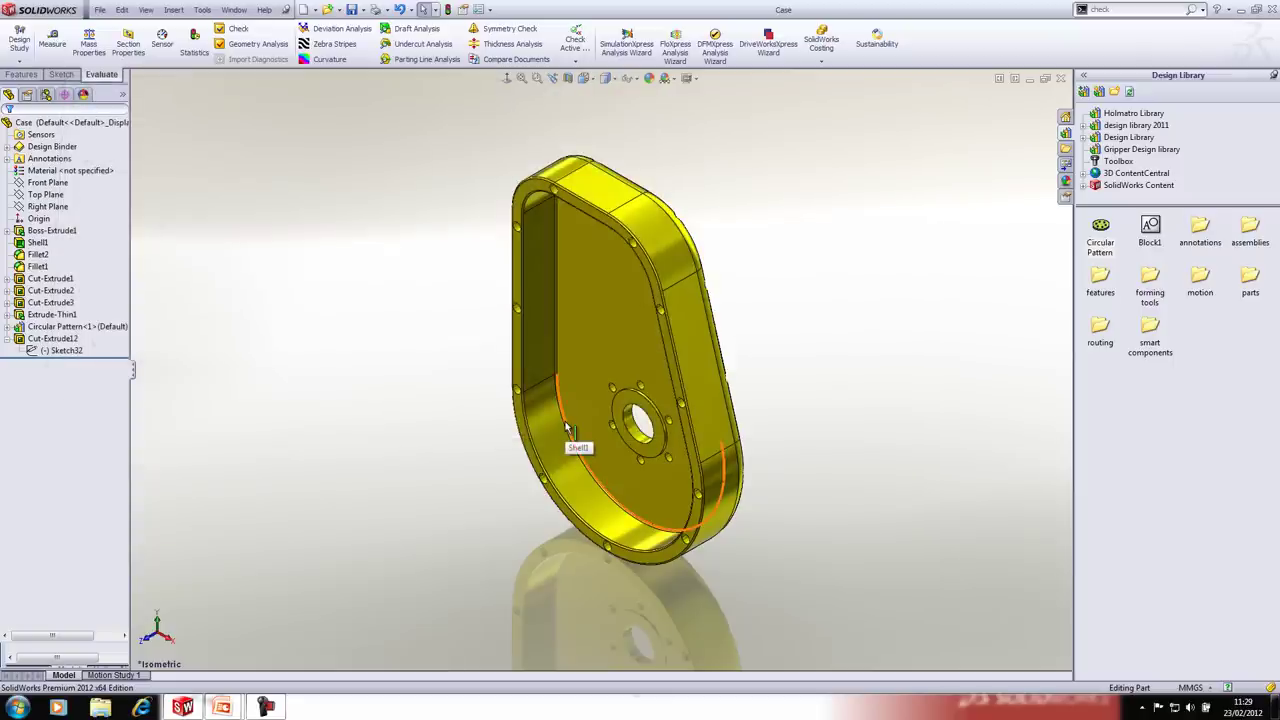
Step: Create a drawing from the Case part using the C-SIZE template
{"action": "left_click", "coordinate": [100, 10]}
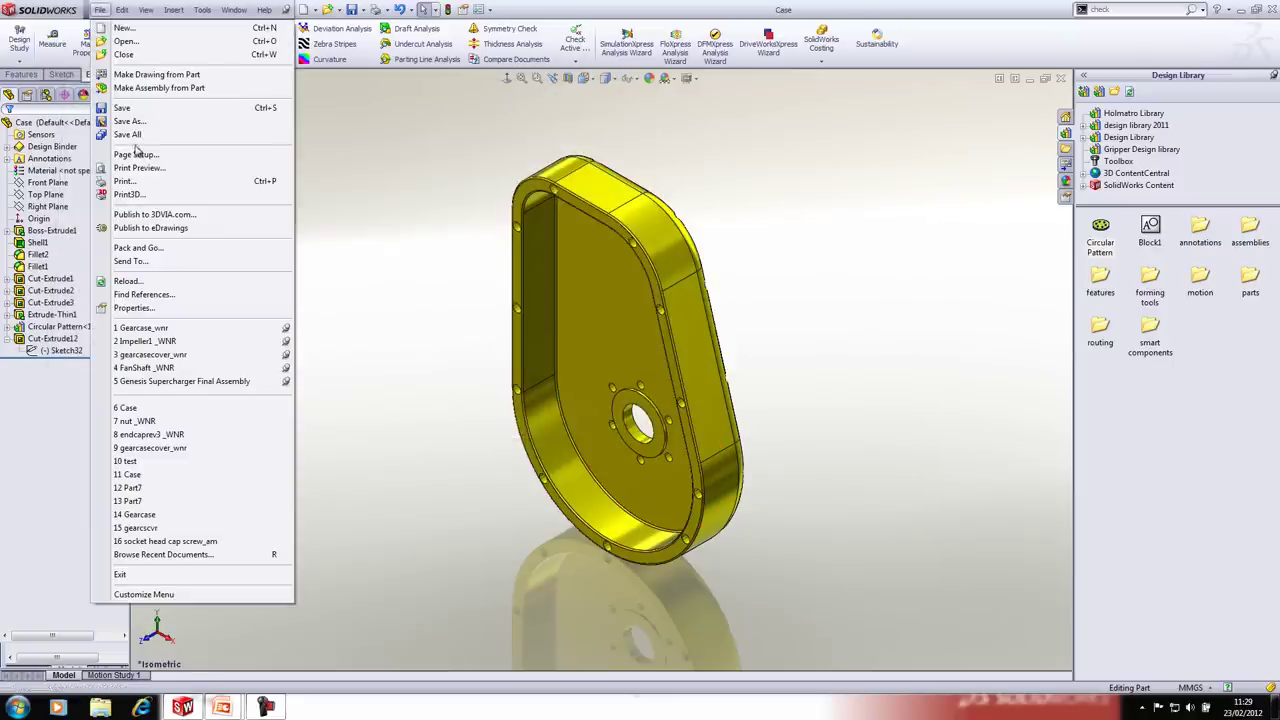
{"action": "left_click", "coordinate": [156, 75]}
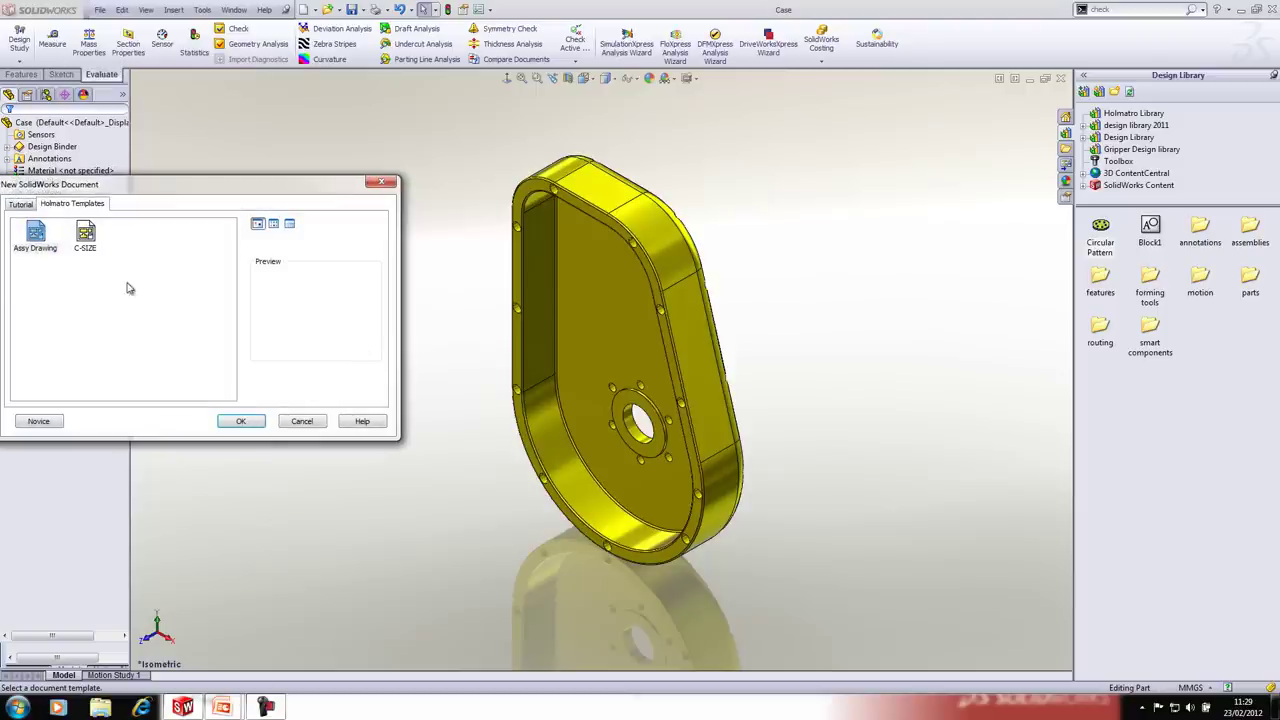
{"action": "left_click", "coordinate": [85, 236]}
{"action": "left_click", "coordinate": [241, 421]}
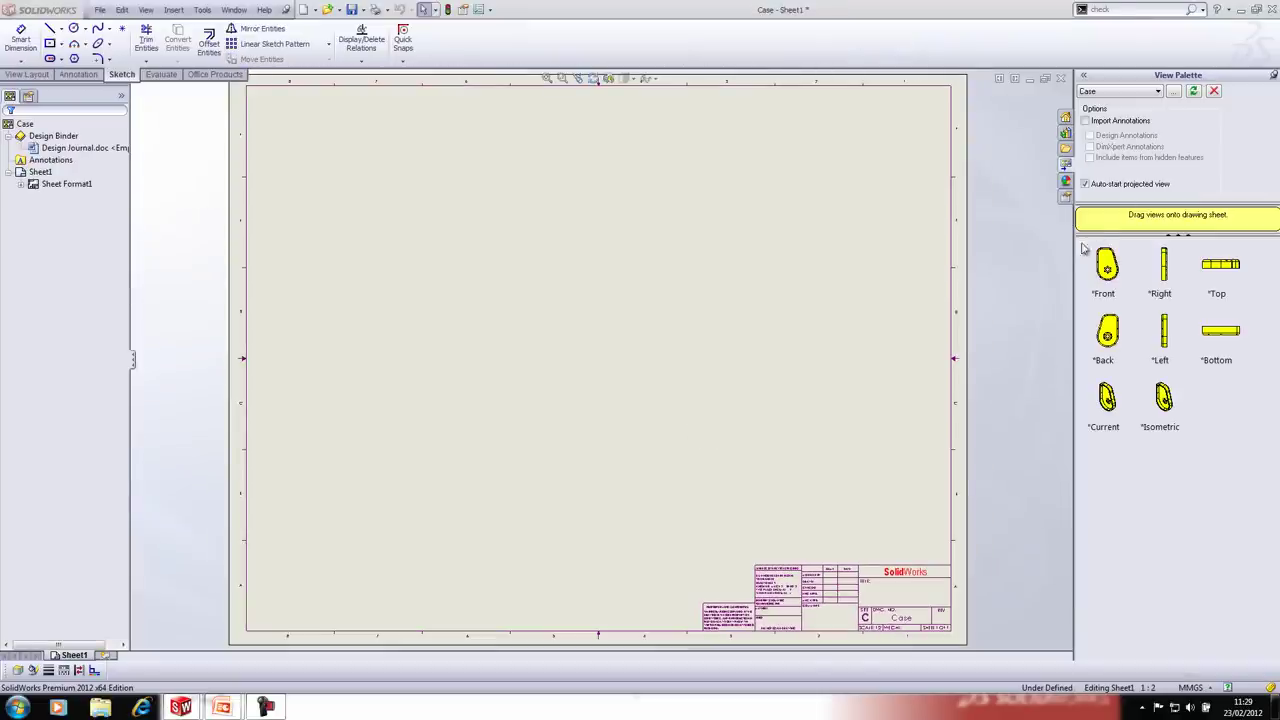
Step: Place the case's front view in the sheet's upper area, with a projected right view beside it and a projected bottom view below
{"action": "left_click", "coordinate": [1108, 268]}
{"action": "left_click_drag", "start_coordinate": [1108, 265], "coordinate": [374, 283]}
{"action": "left_click", "coordinate": [577, 288]}
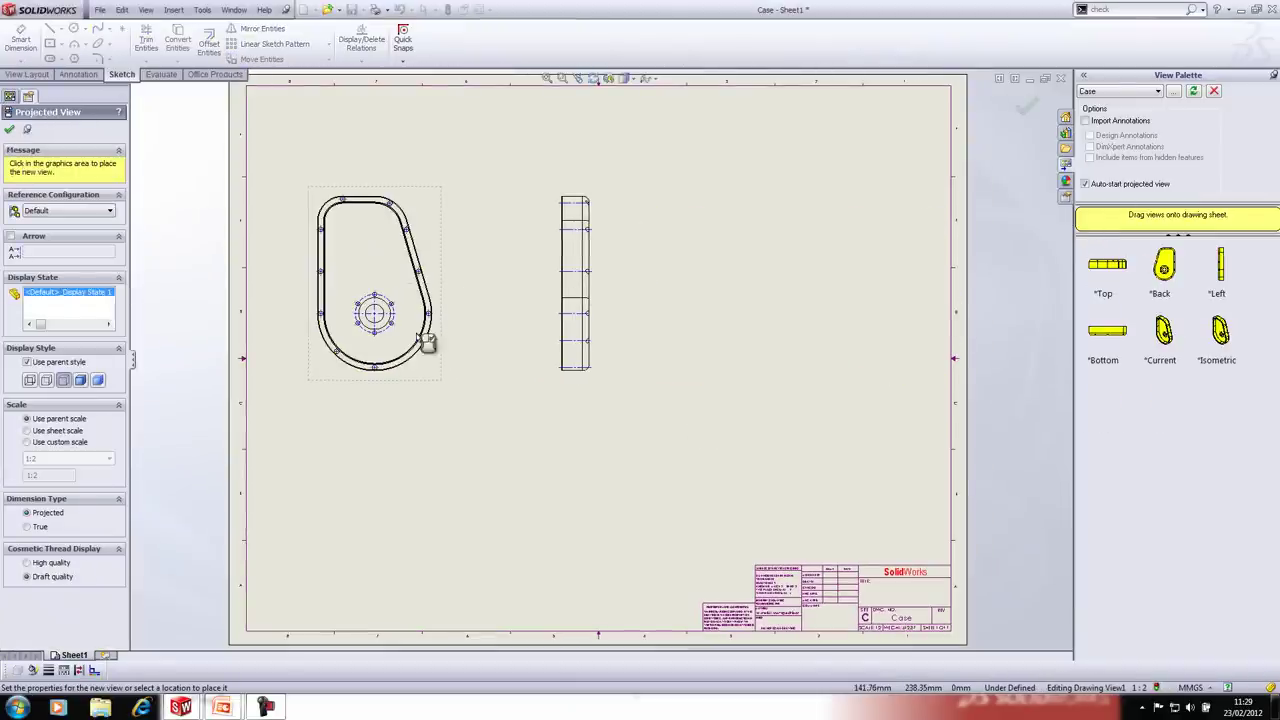
{"action": "left_click", "coordinate": [405, 510]}
{"action": "key", "text": "Escape"}
{"action": "scroll", "coordinate": [449, 289], "scroll_direction": "down", "scroll_amount": 3}
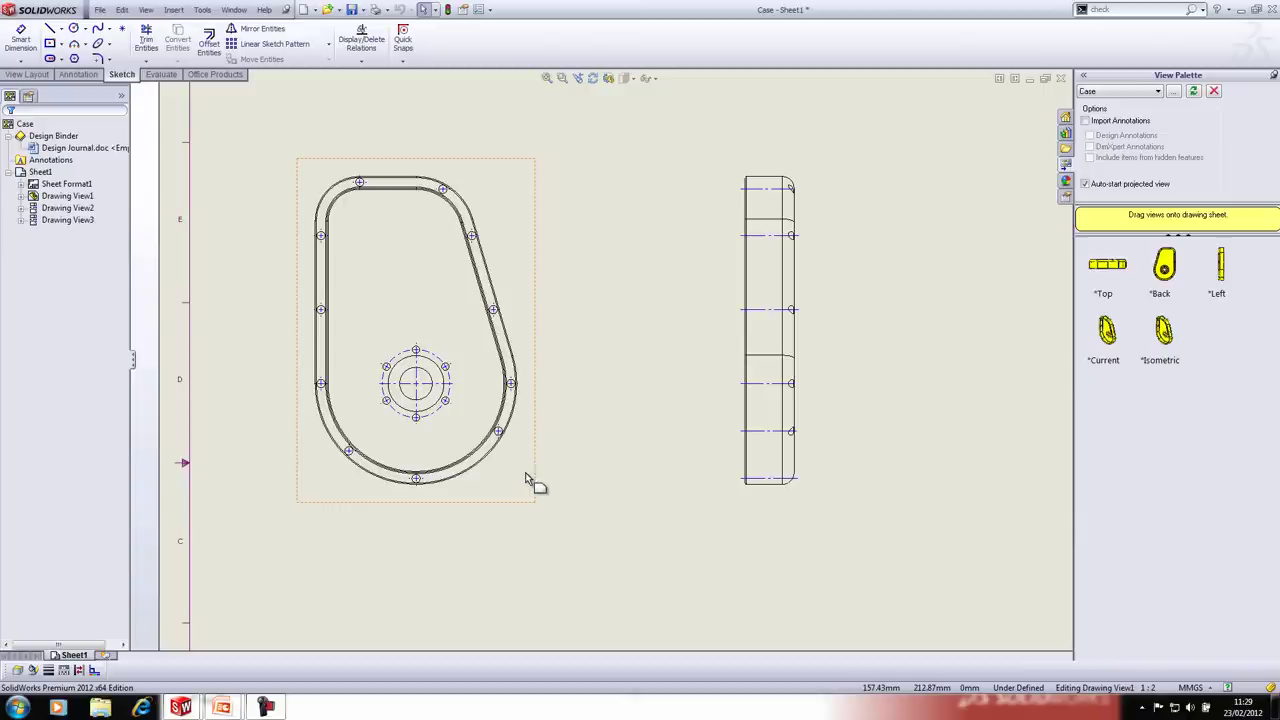
Step: Insert the model dimensions of the selected feature Boss-Extrude1, importing them into all drawing views
{"action": "left_click", "coordinate": [21, 196]}
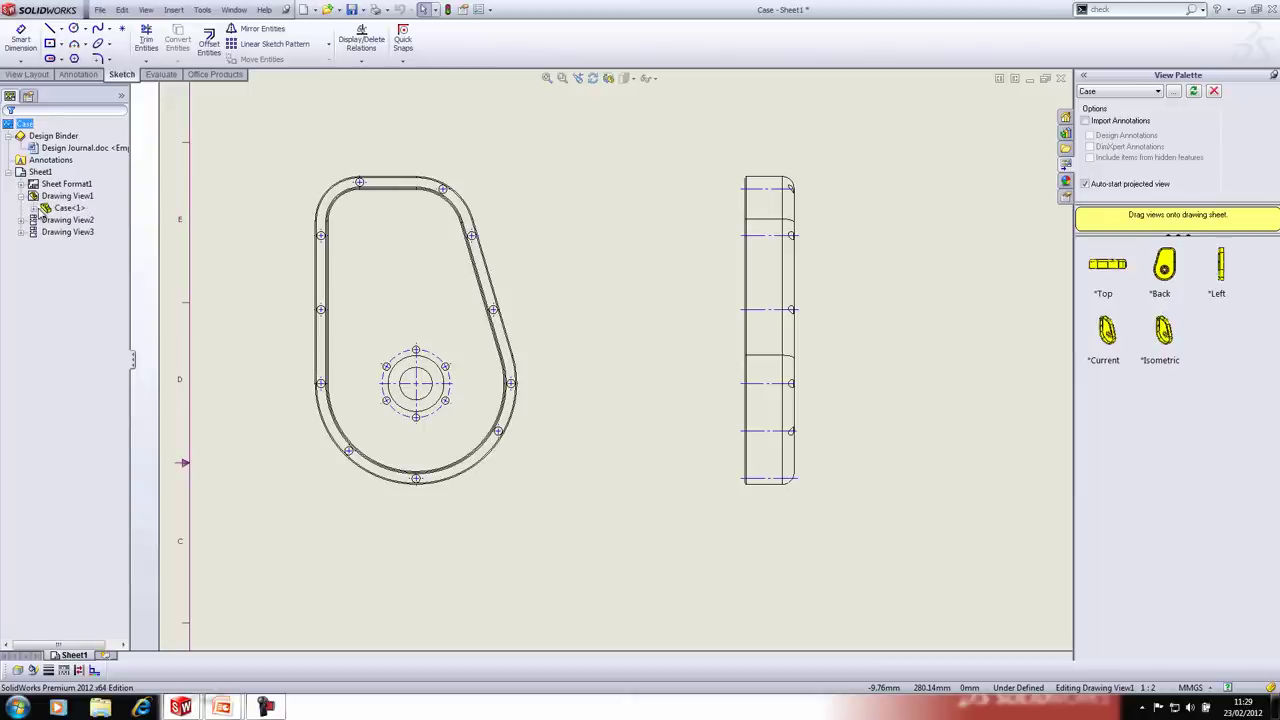
{"action": "left_click", "coordinate": [34, 208]}
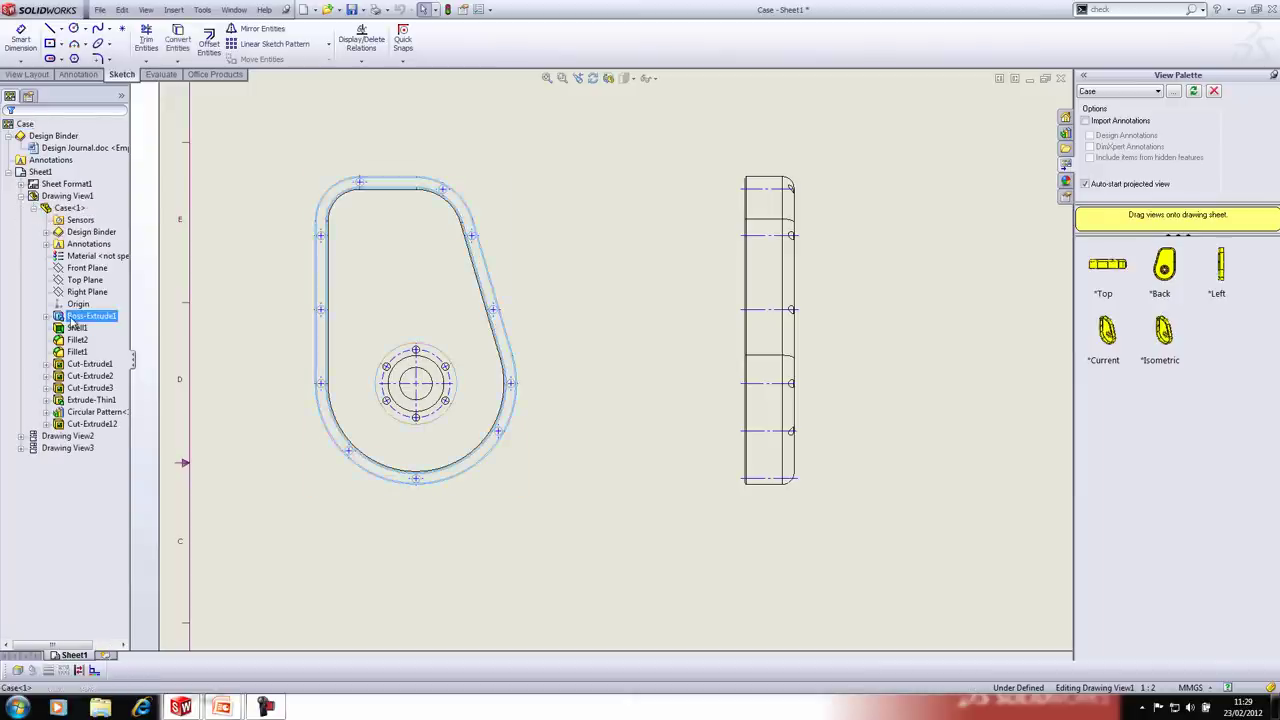
{"action": "left_click", "coordinate": [302, 340]}
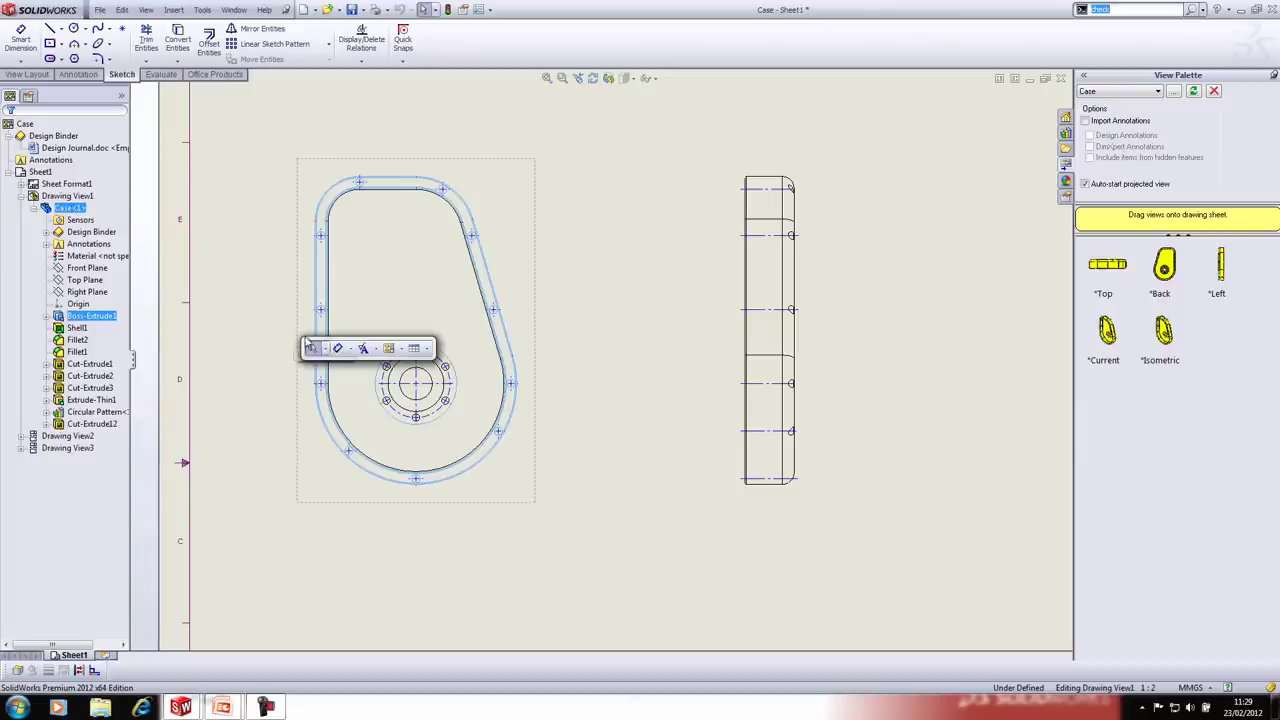
{"action": "left_click", "coordinate": [375, 349]}
{"action": "left_click", "coordinate": [389, 379]}
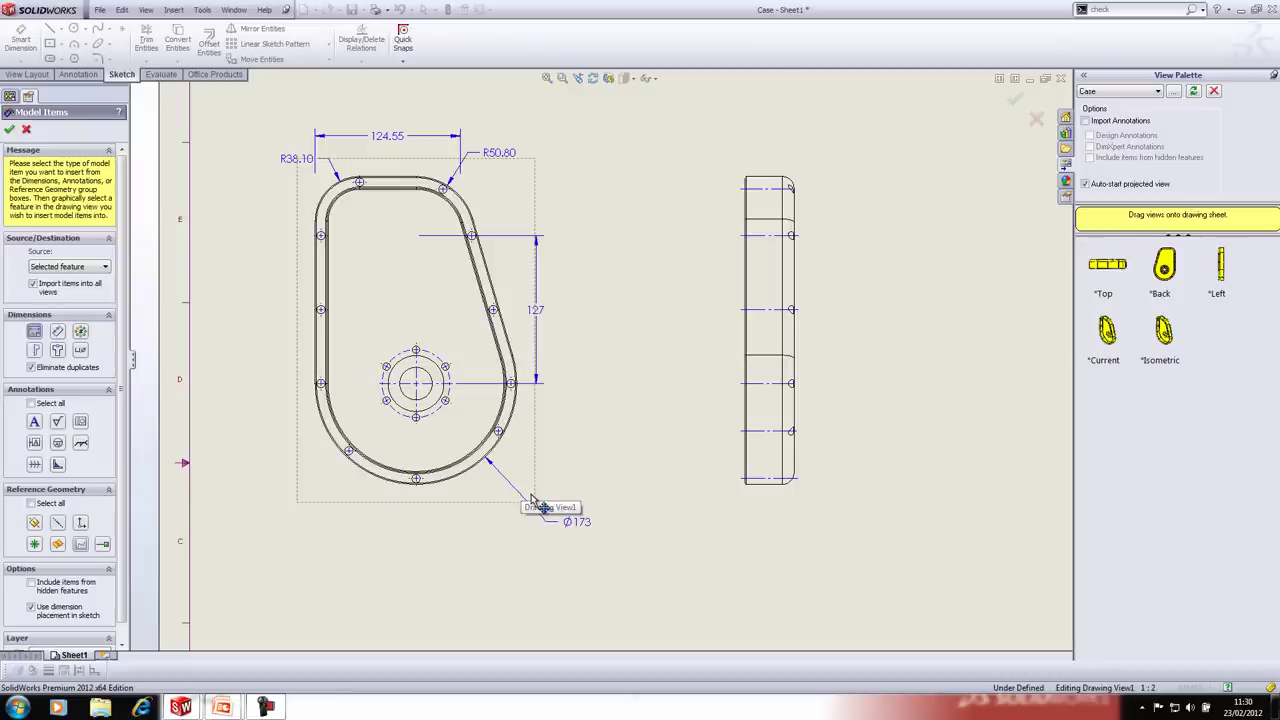
{"action": "key", "text": "f"}
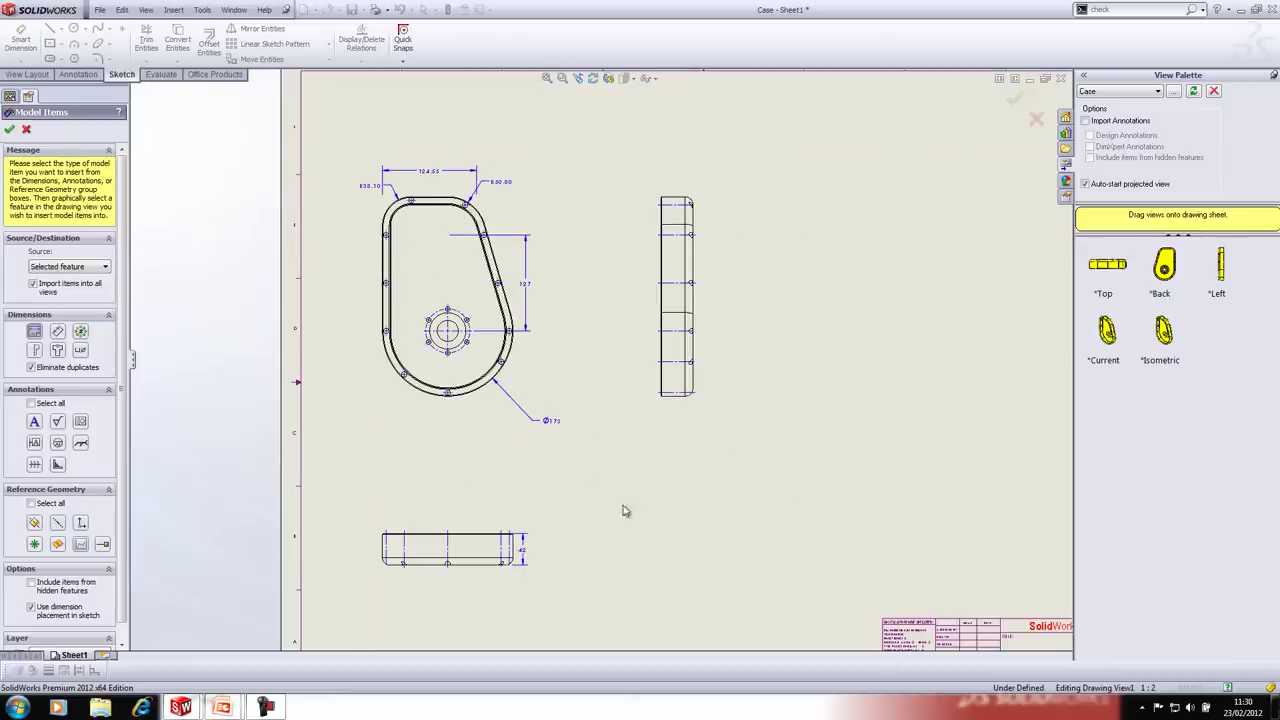
{"action": "left_click", "coordinate": [9, 130]}
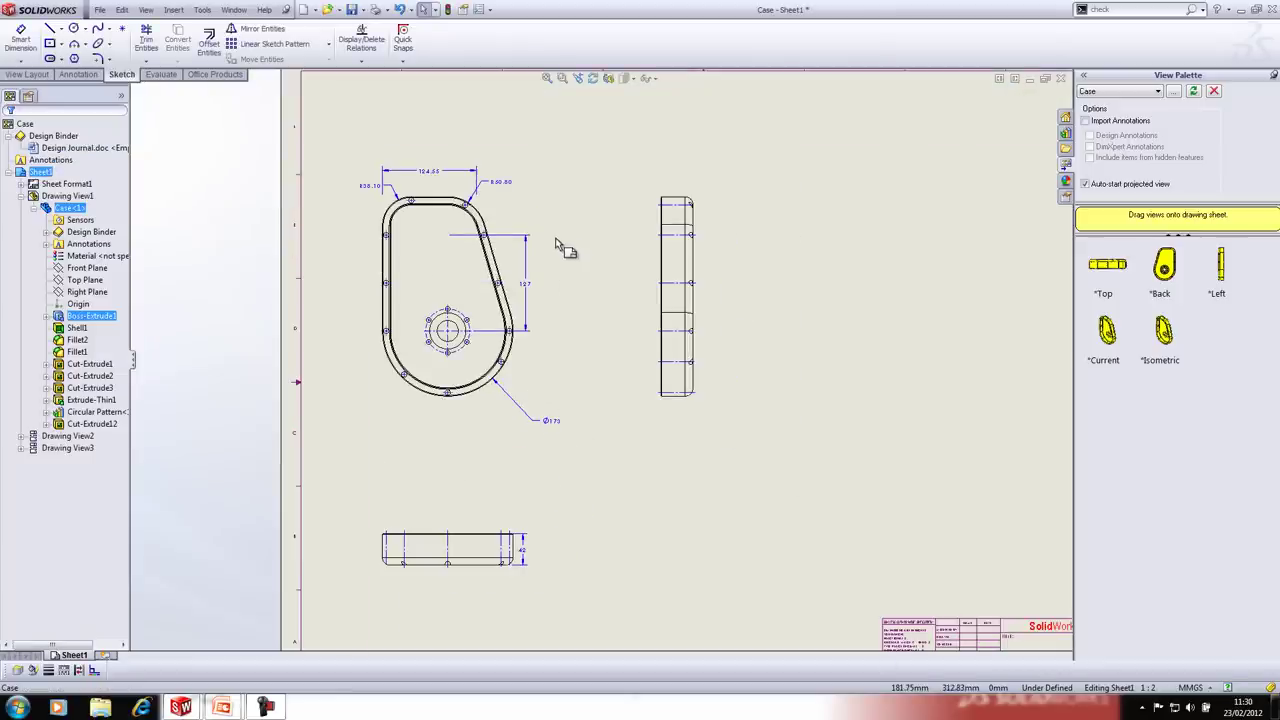
Step: Load the dimension style file Webinar.sldstl from the 30 tips 30 minutes folder onto the front view's 173 mm diameter dimension
{"action": "scroll", "coordinate": [558, 278], "scroll_direction": "down", "scroll_amount": 3}
{"action": "scroll", "coordinate": [548, 285], "scroll_direction": "up", "scroll_amount": 2}
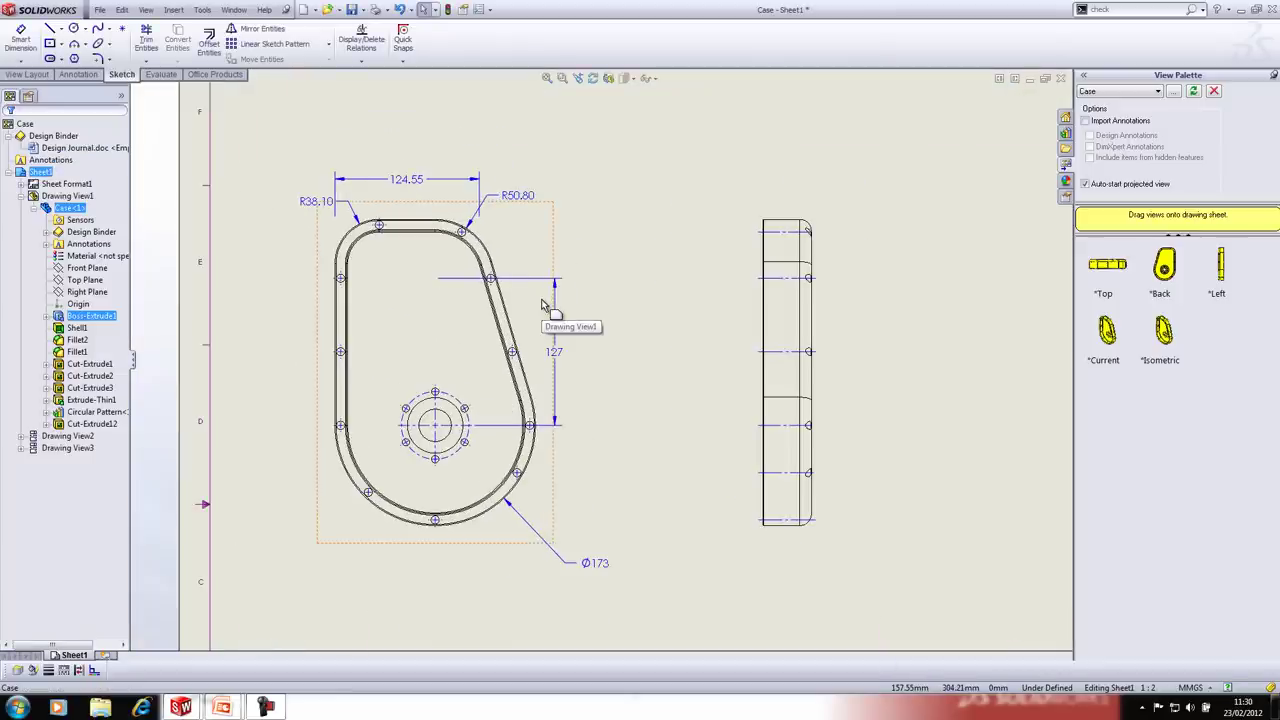
{"action": "left_click", "coordinate": [600, 567]}
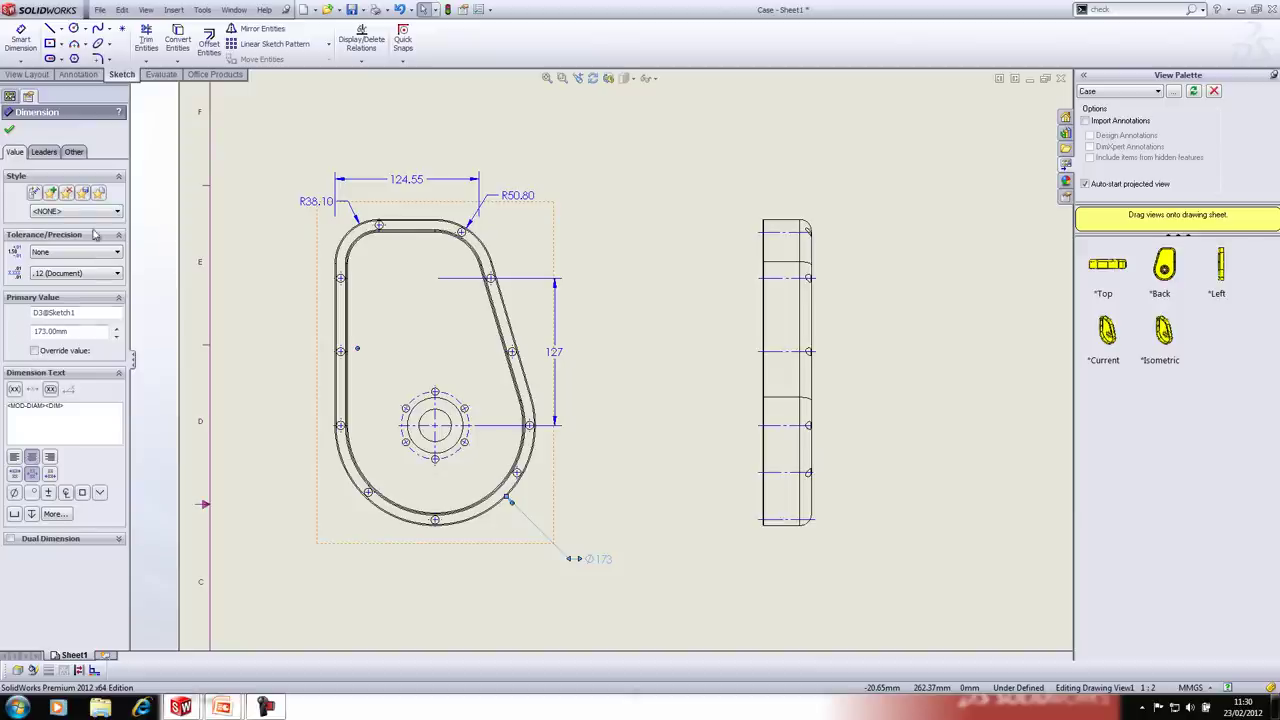
{"action": "left_click", "coordinate": [51, 193]}
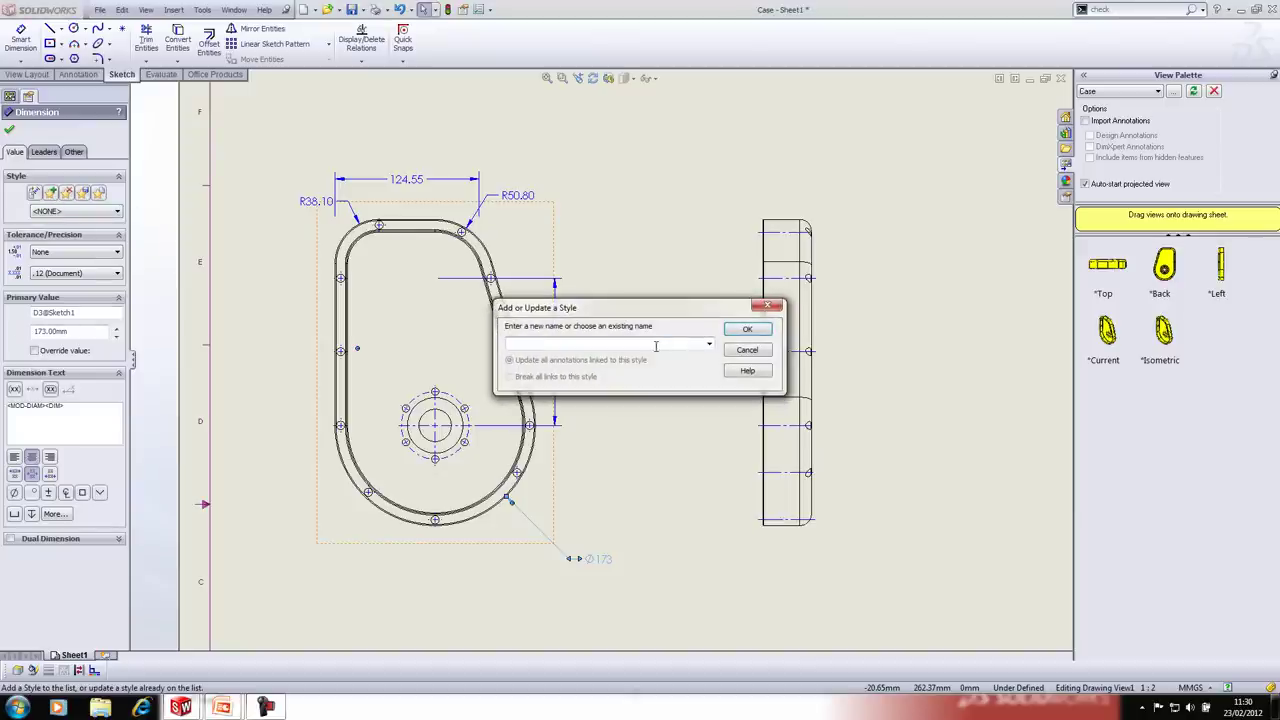
{"action": "left_click", "coordinate": [768, 305]}
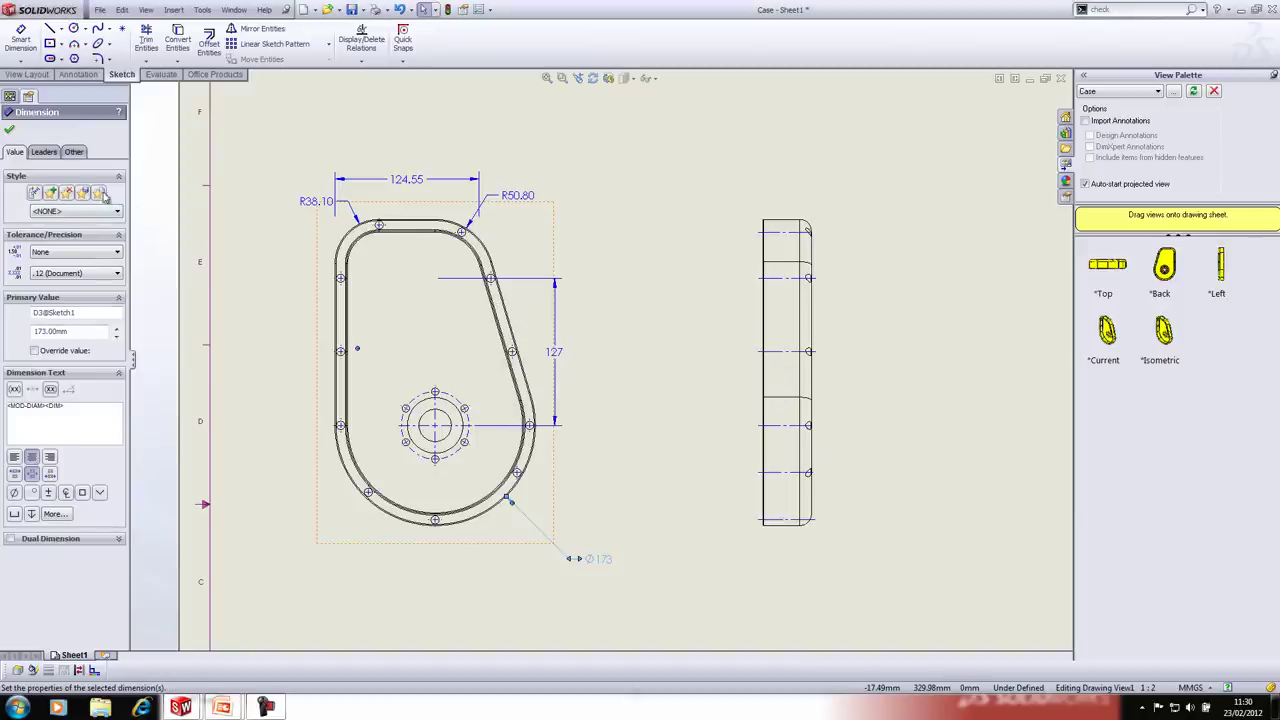
{"action": "left_click", "coordinate": [100, 197]}
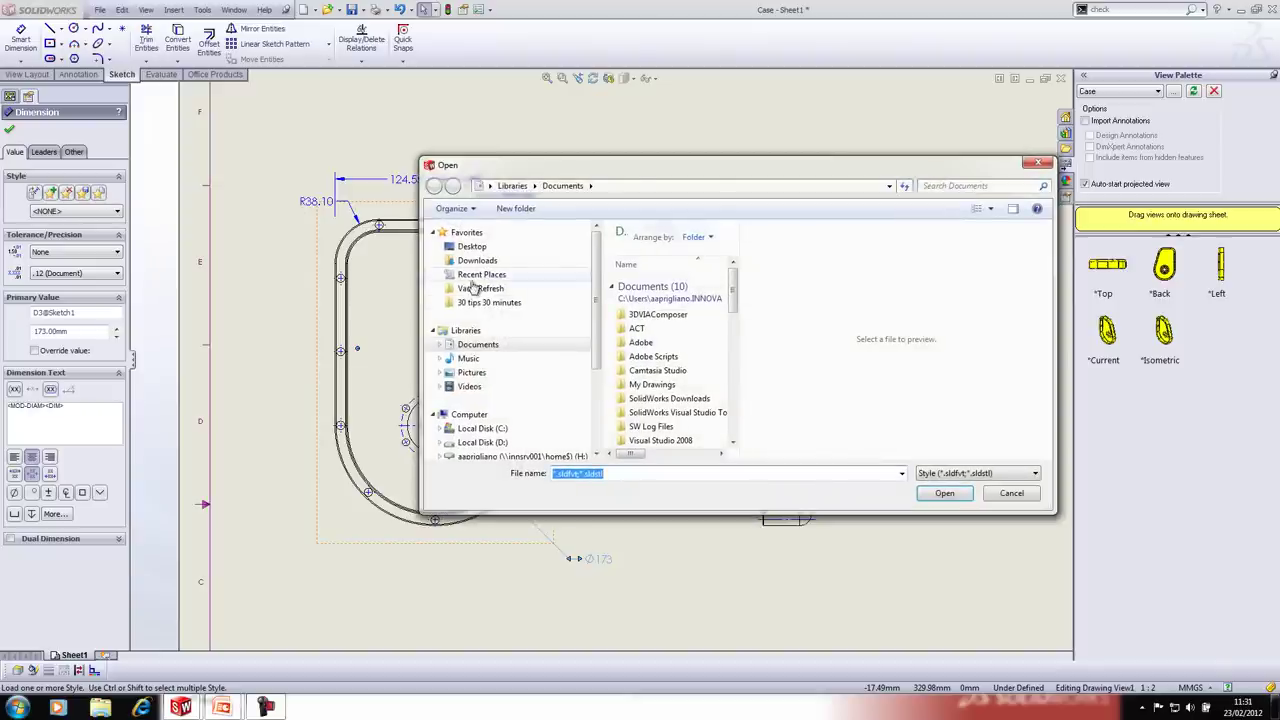
{"action": "left_click", "coordinate": [476, 302]}
{"action": "left_click", "coordinate": [650, 275]}
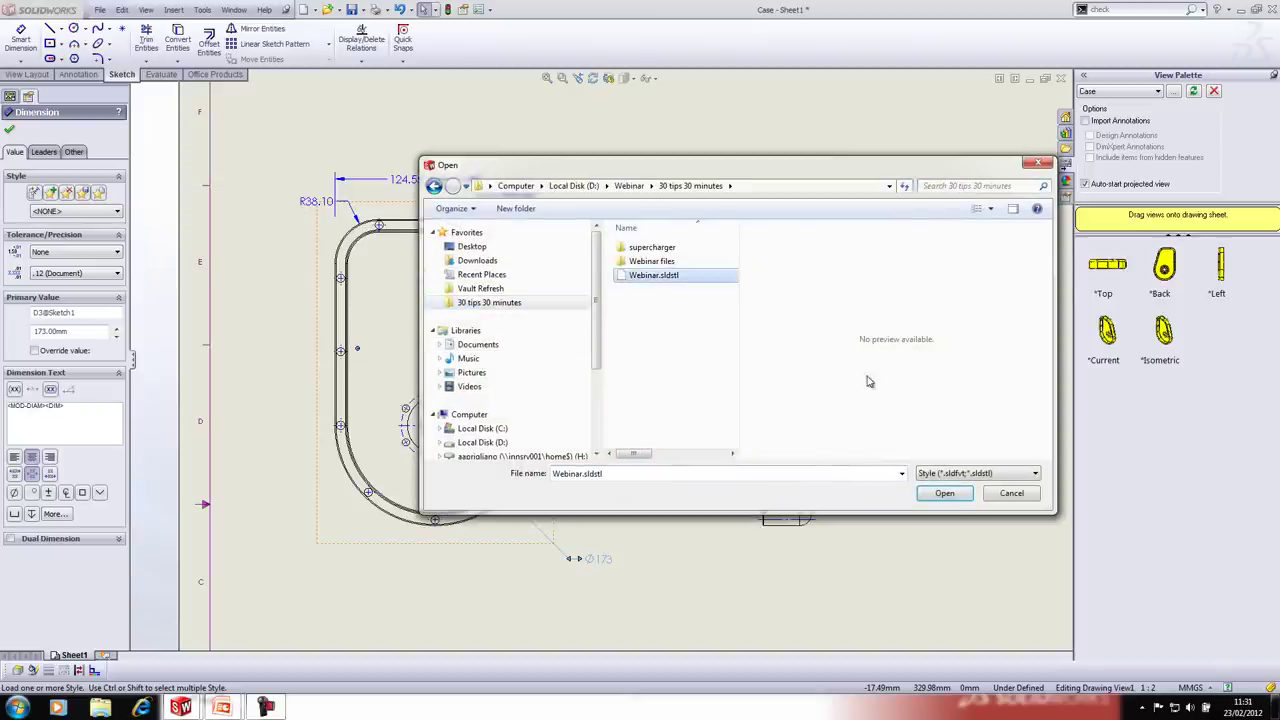
{"action": "left_click", "coordinate": [944, 492]}
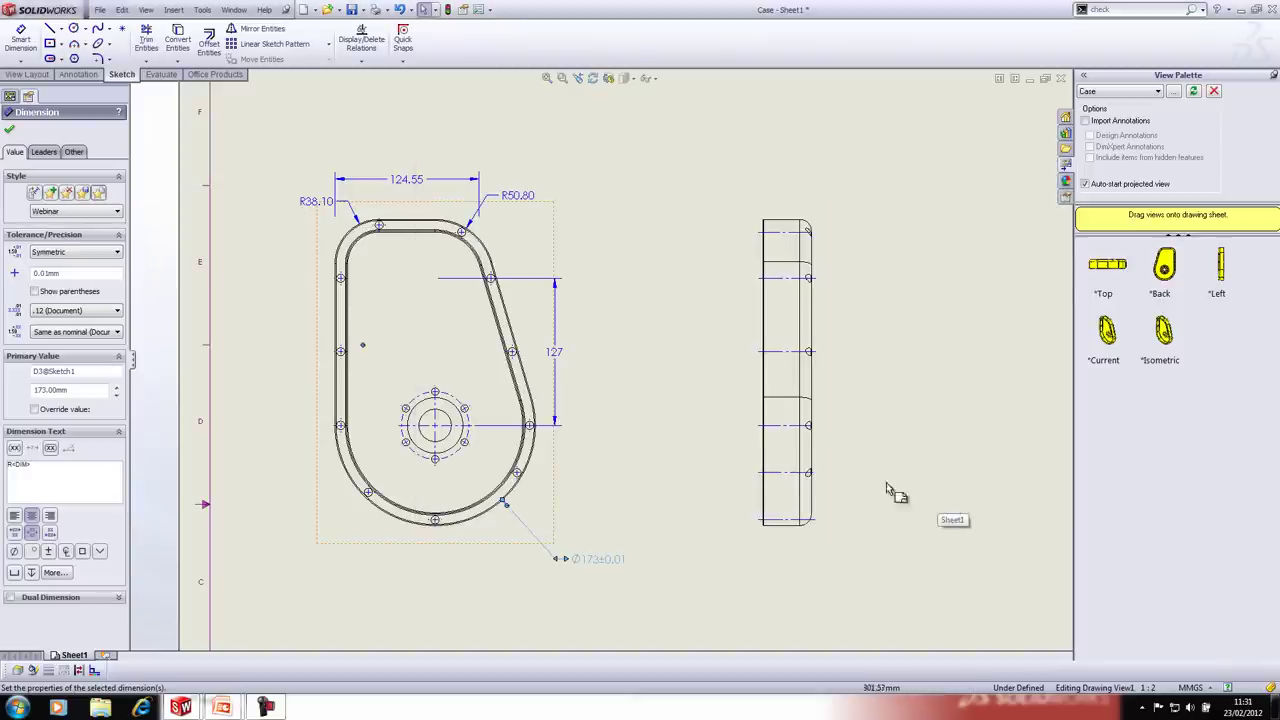
{"action": "scroll", "coordinate": [614, 565], "scroll_direction": "down", "scroll_amount": 1}
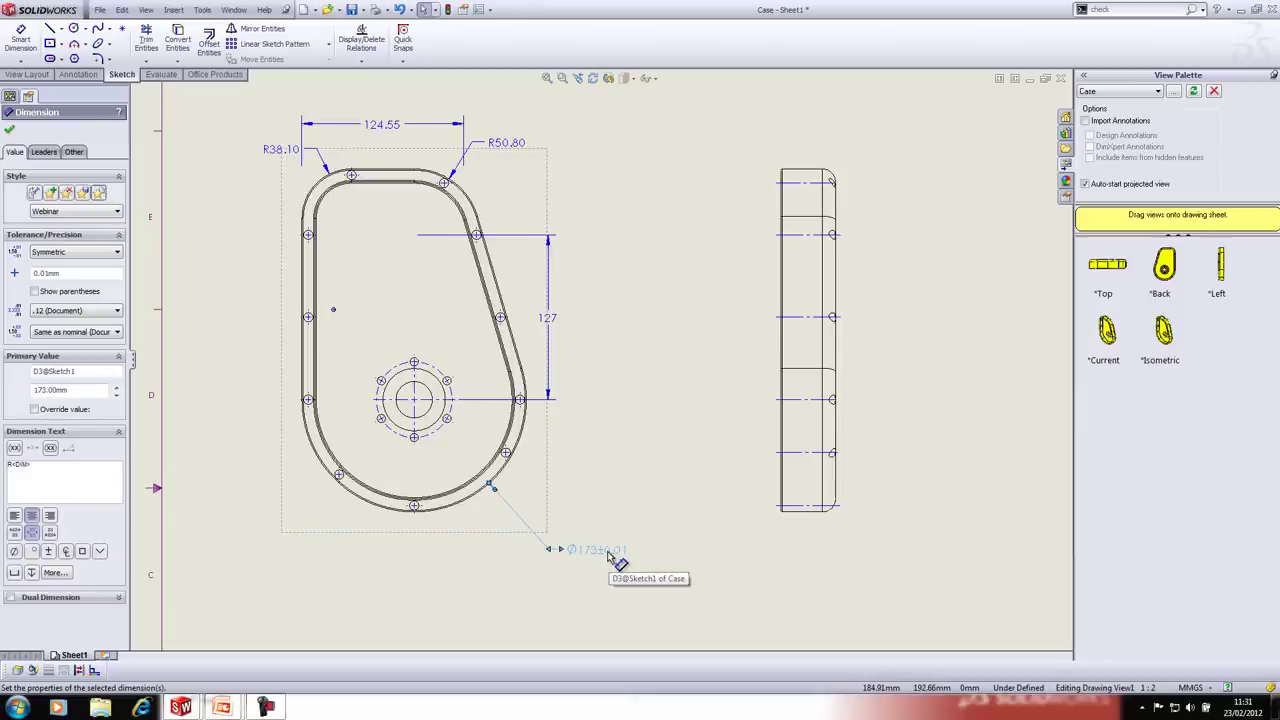
Step: Apply the Webinar style to the front view's vertical 127 mm dimension
{"action": "left_click", "coordinate": [600, 486]}
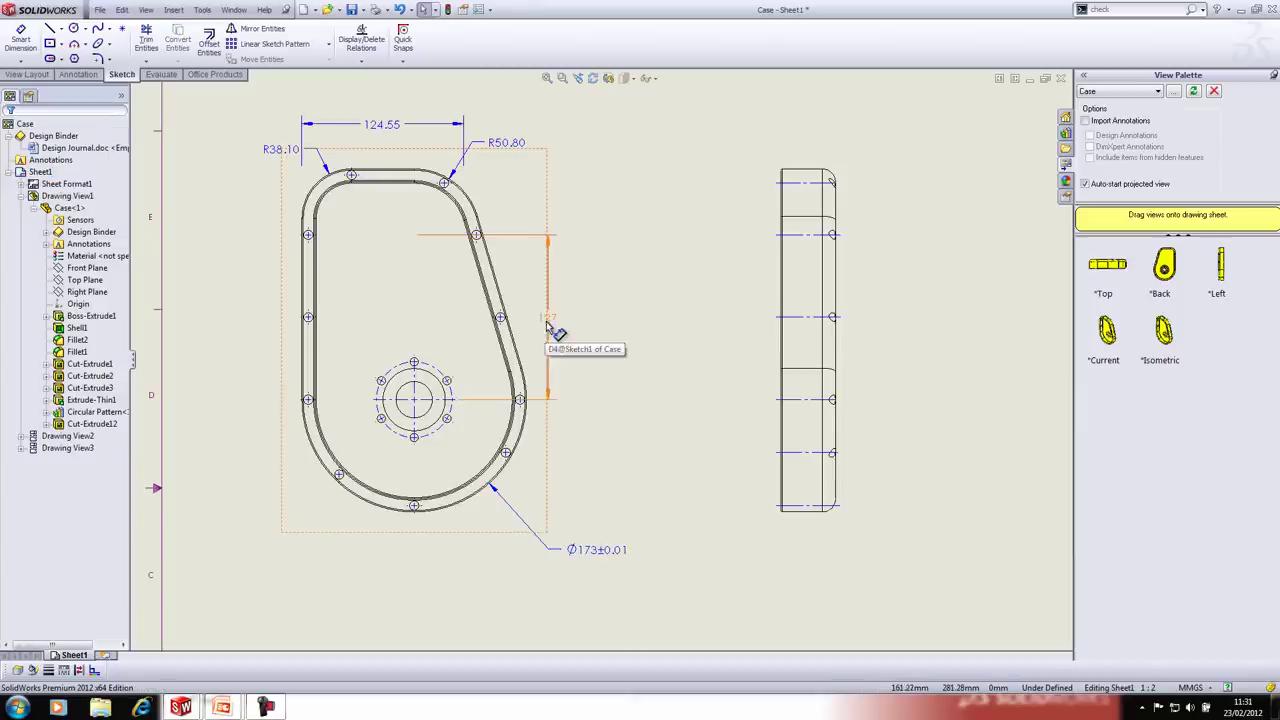
{"action": "left_click", "coordinate": [548, 318]}
{"action": "left_click", "coordinate": [88, 212]}
{"action": "left_click", "coordinate": [82, 225]}
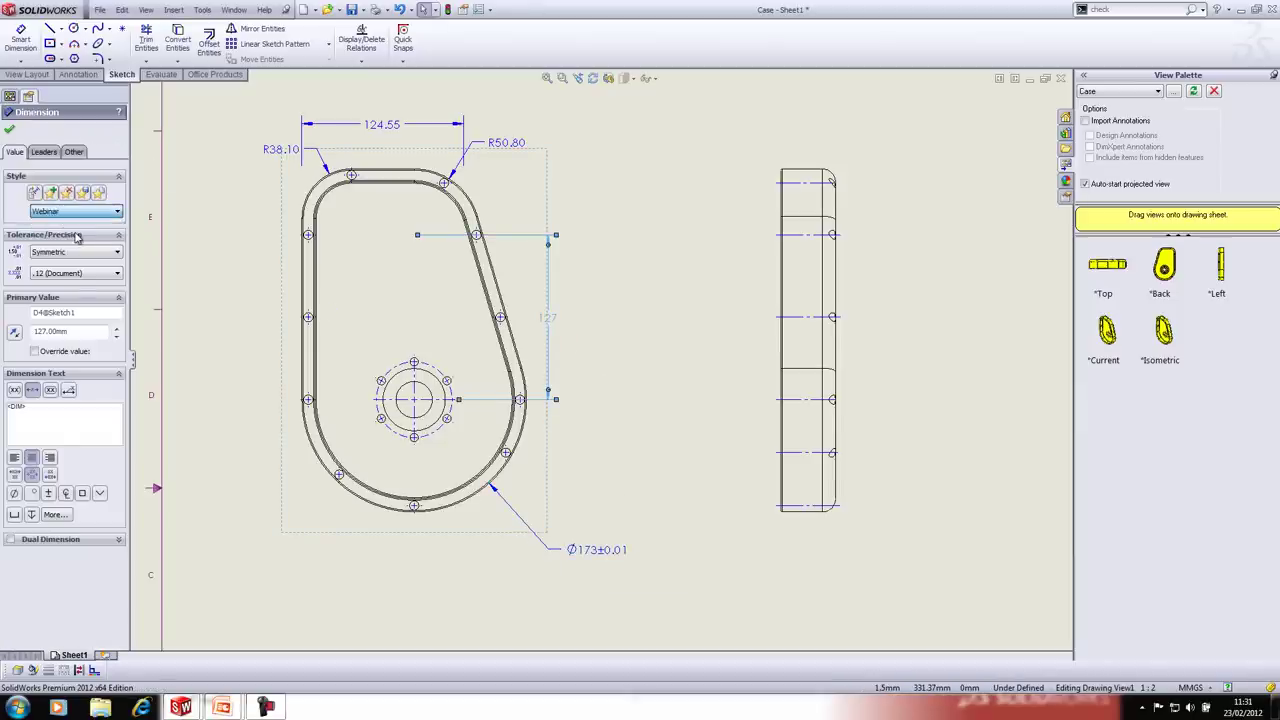
{"action": "left_click", "coordinate": [610, 277]}
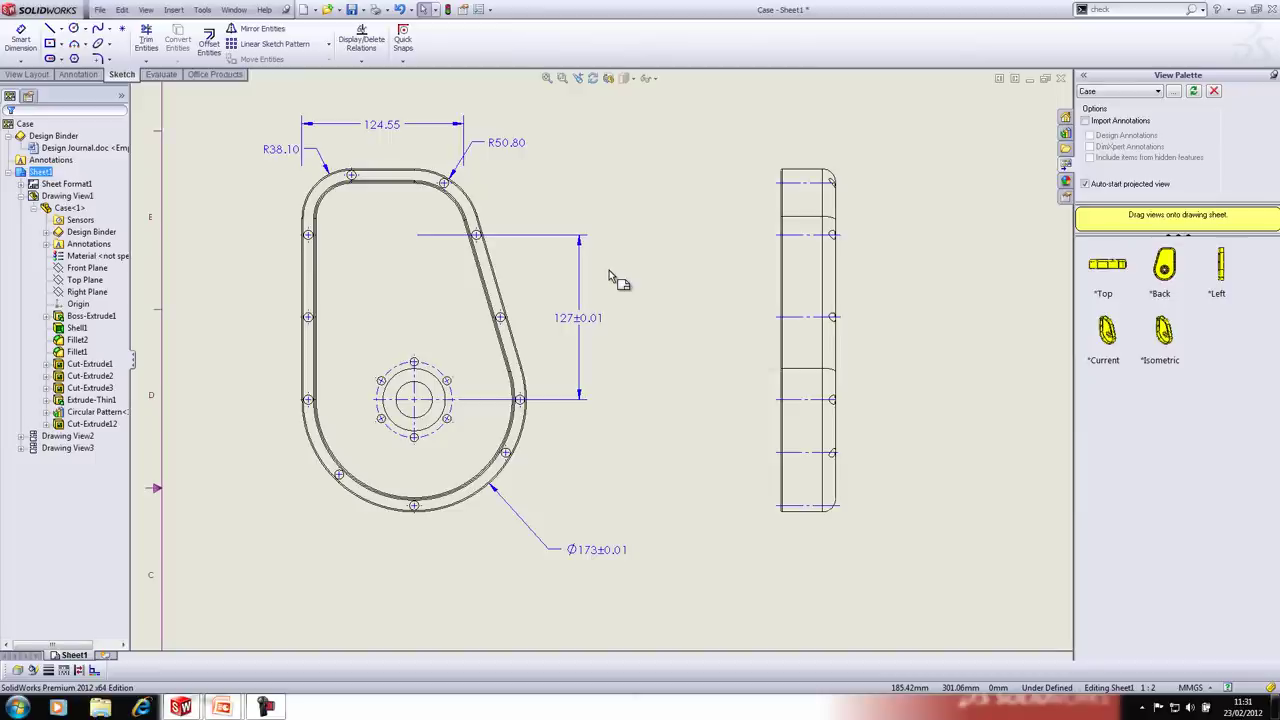
Step: Save the drawing together with its modified part, rebuilding it first, and close the drawing
{"action": "key", "text": "f"}
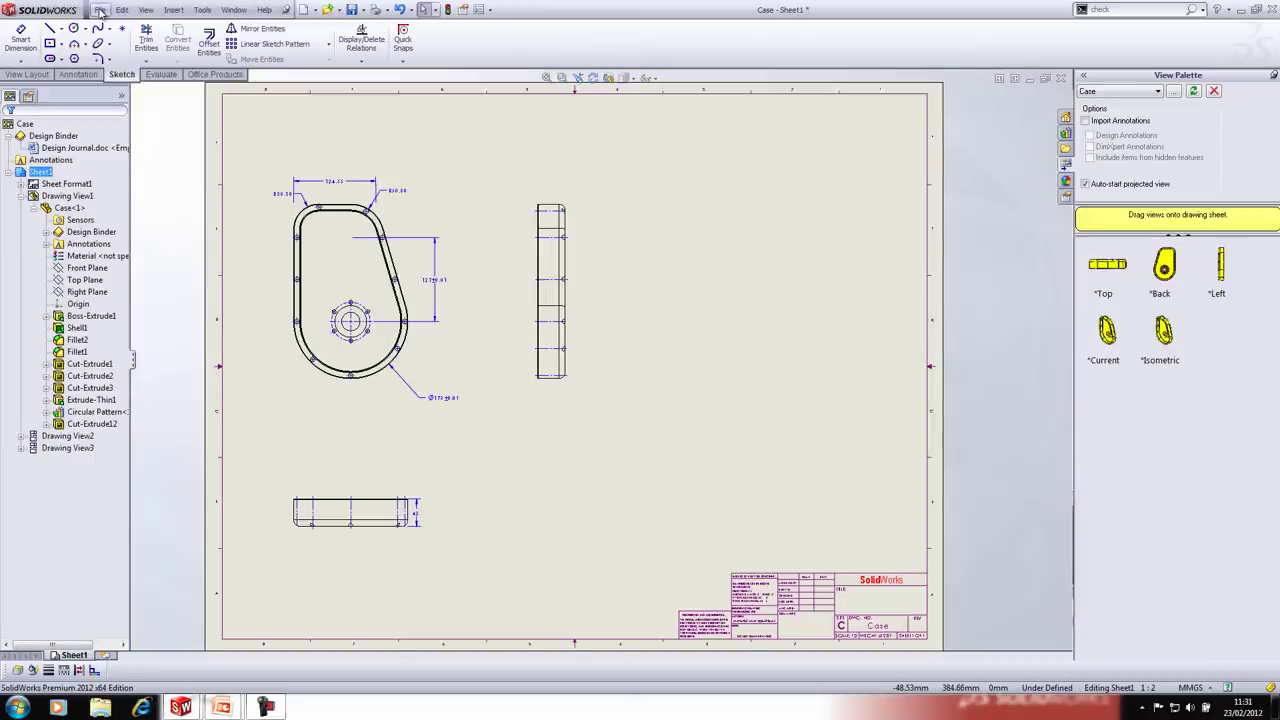
{"action": "left_click", "coordinate": [100, 10]}
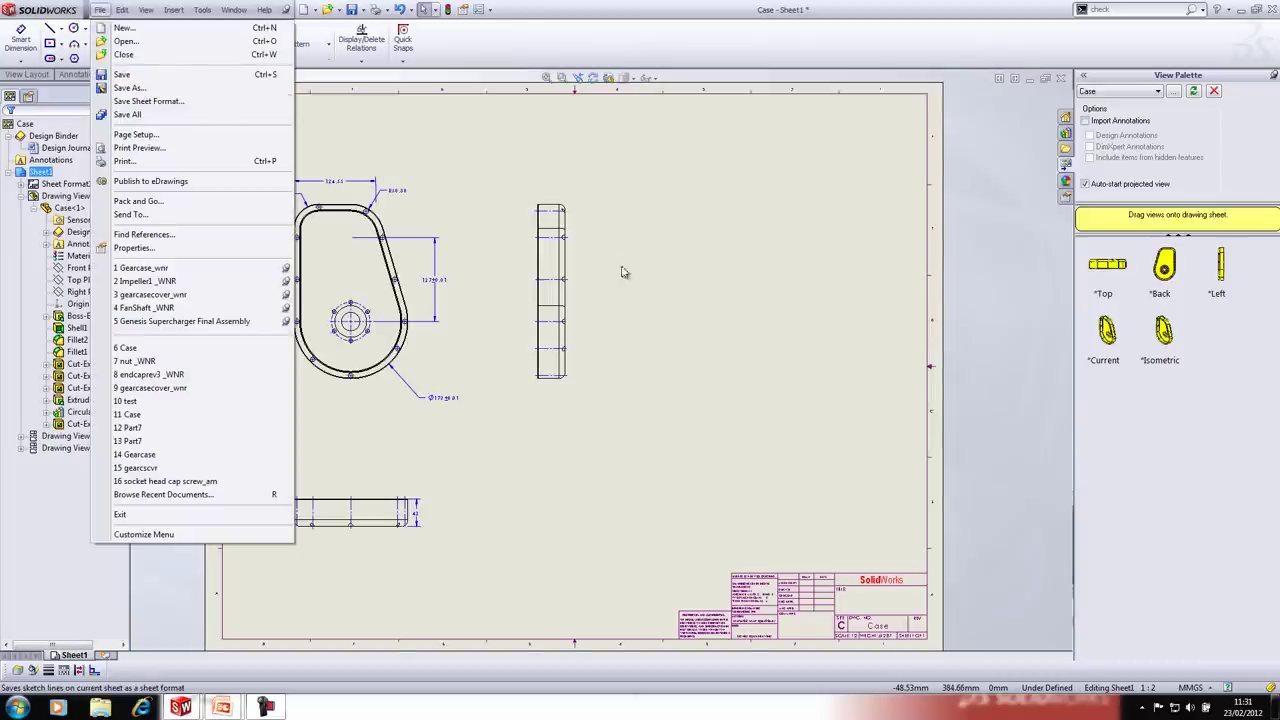
{"action": "left_click", "coordinate": [667, 325]}
{"action": "left_click", "coordinate": [100, 10]}
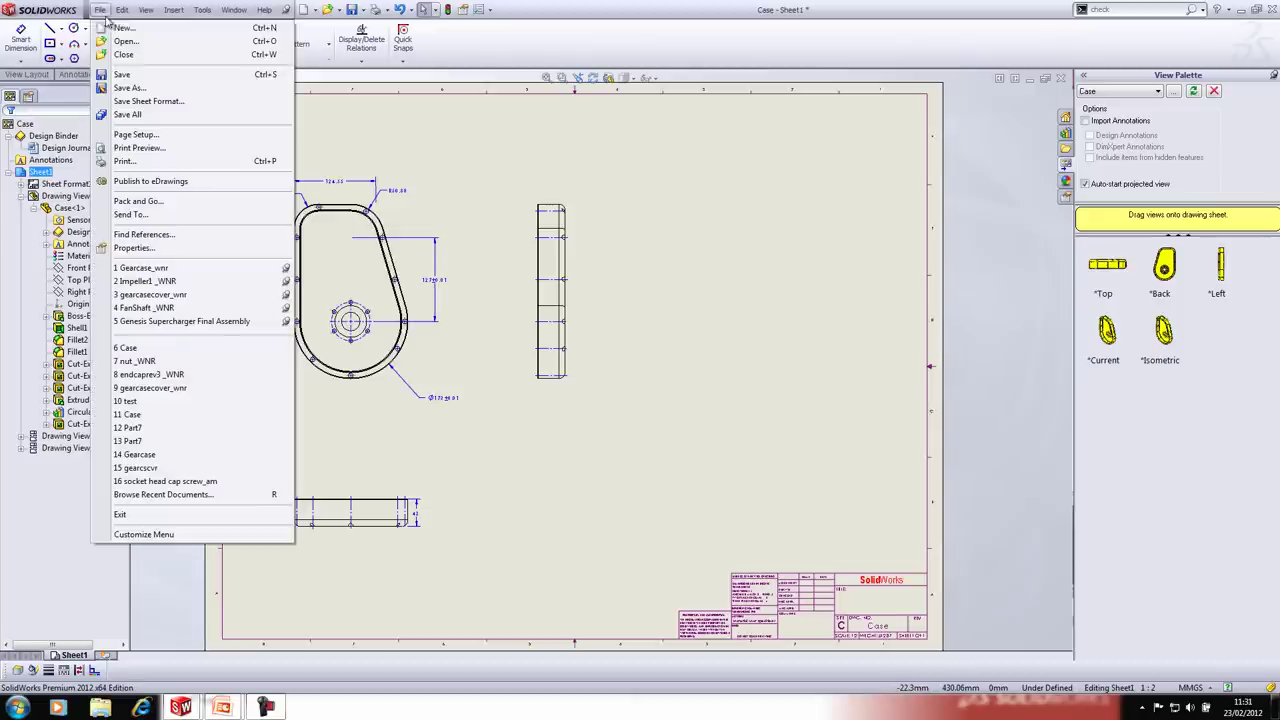
{"action": "left_click", "coordinate": [124, 88]}
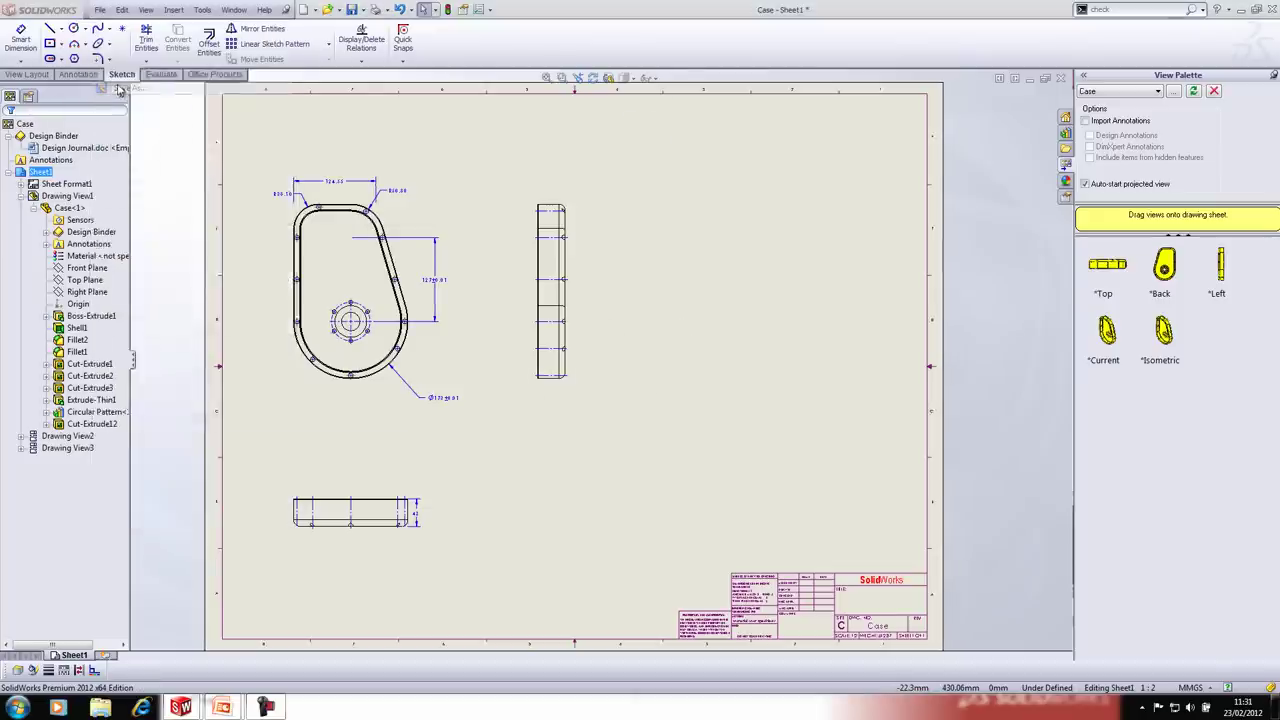
{"action": "left_click", "coordinate": [569, 422]}
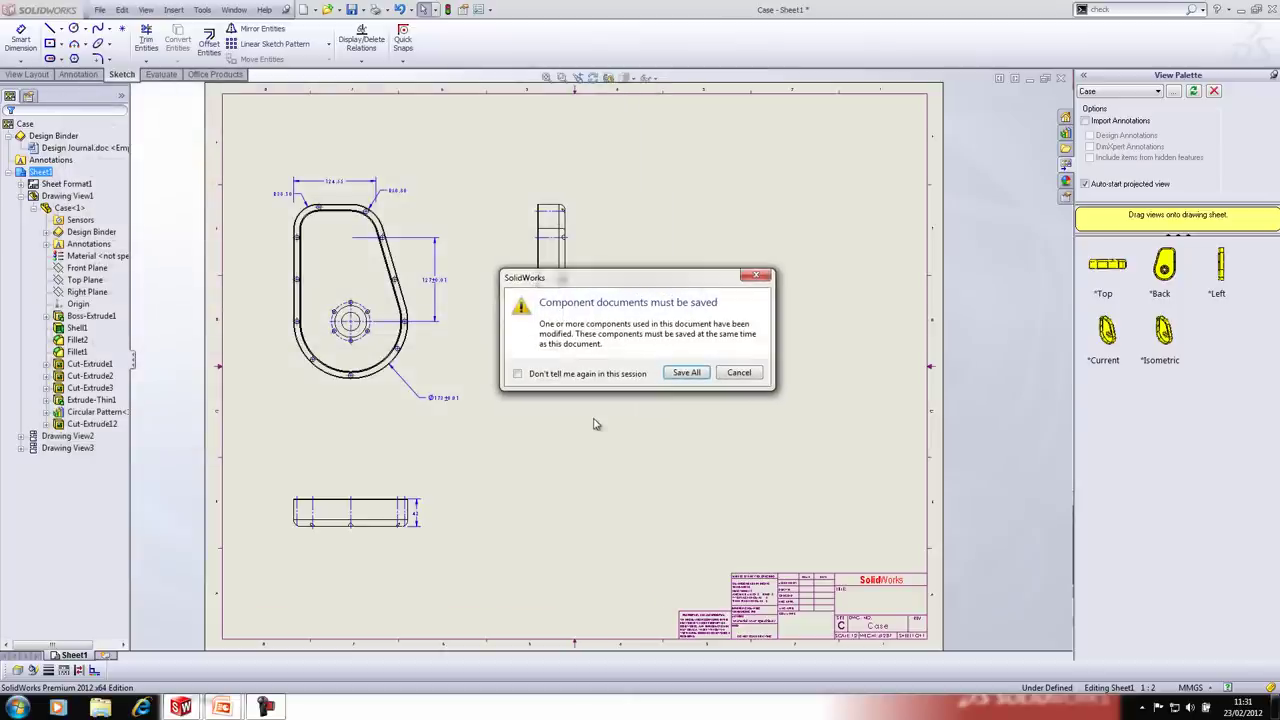
{"action": "left_click", "coordinate": [680, 376]}
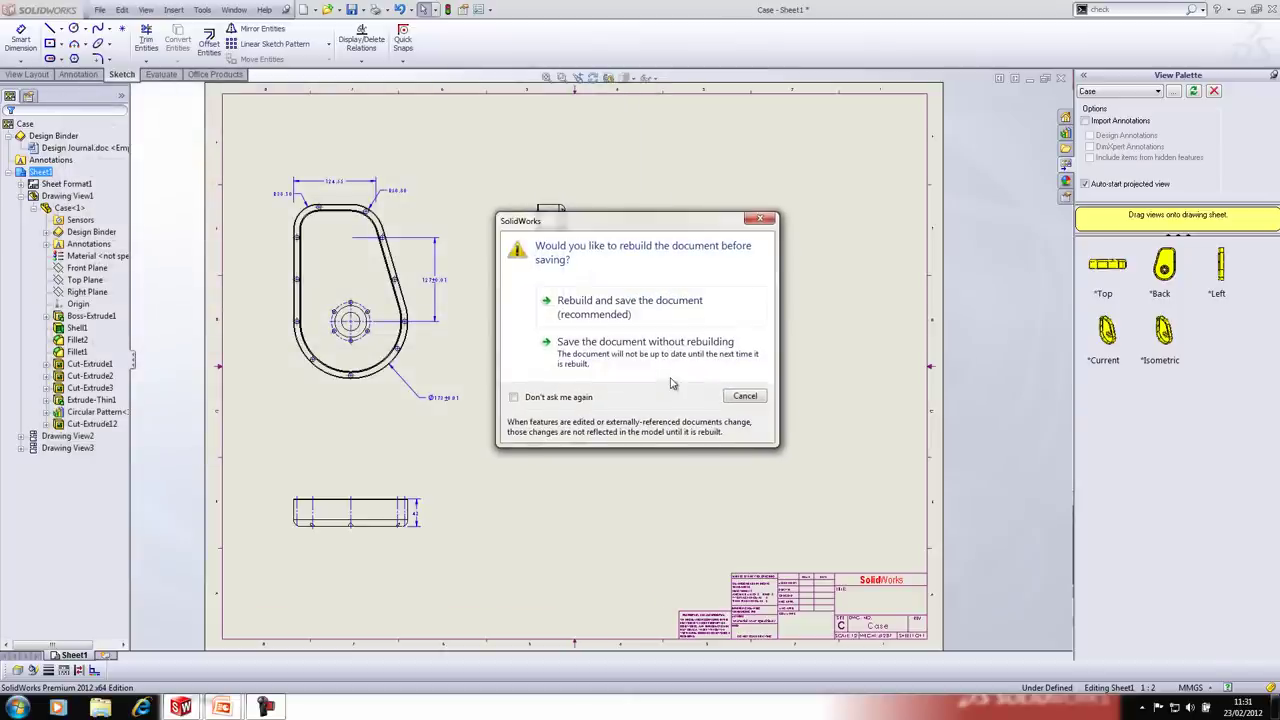
{"action": "left_click", "coordinate": [700, 306]}
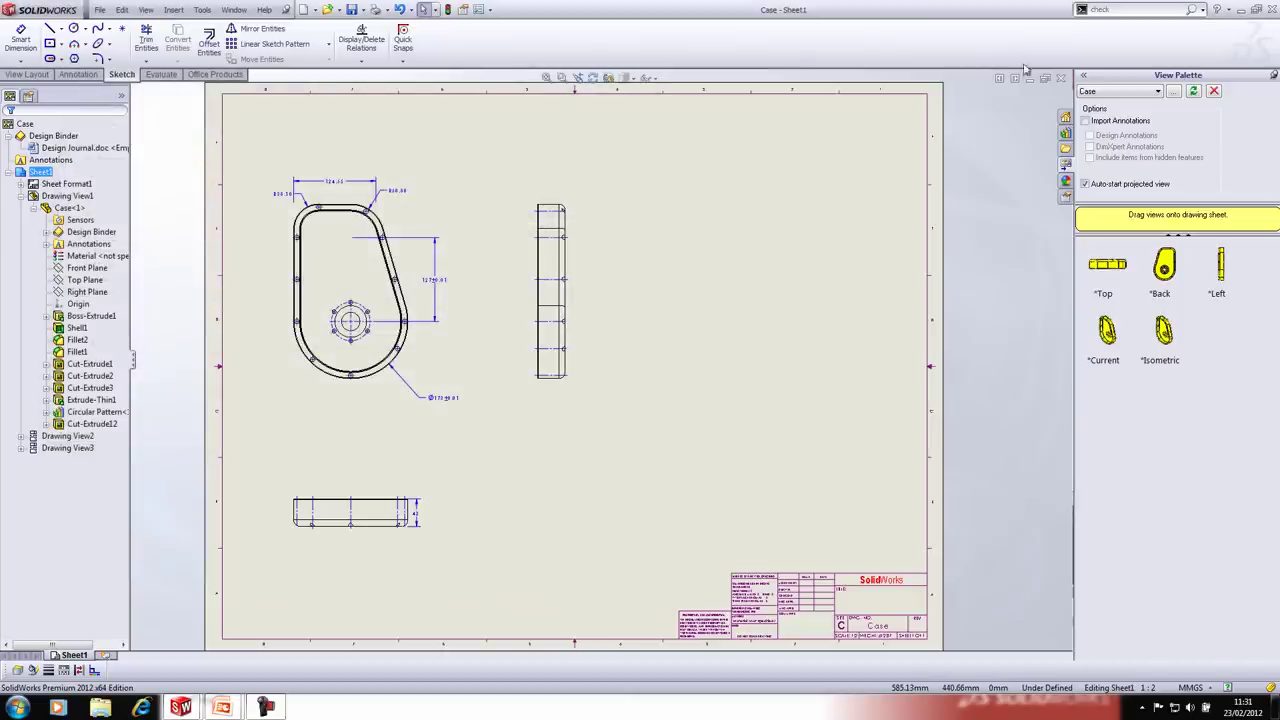
{"action": "left_click", "coordinate": [1060, 79]}
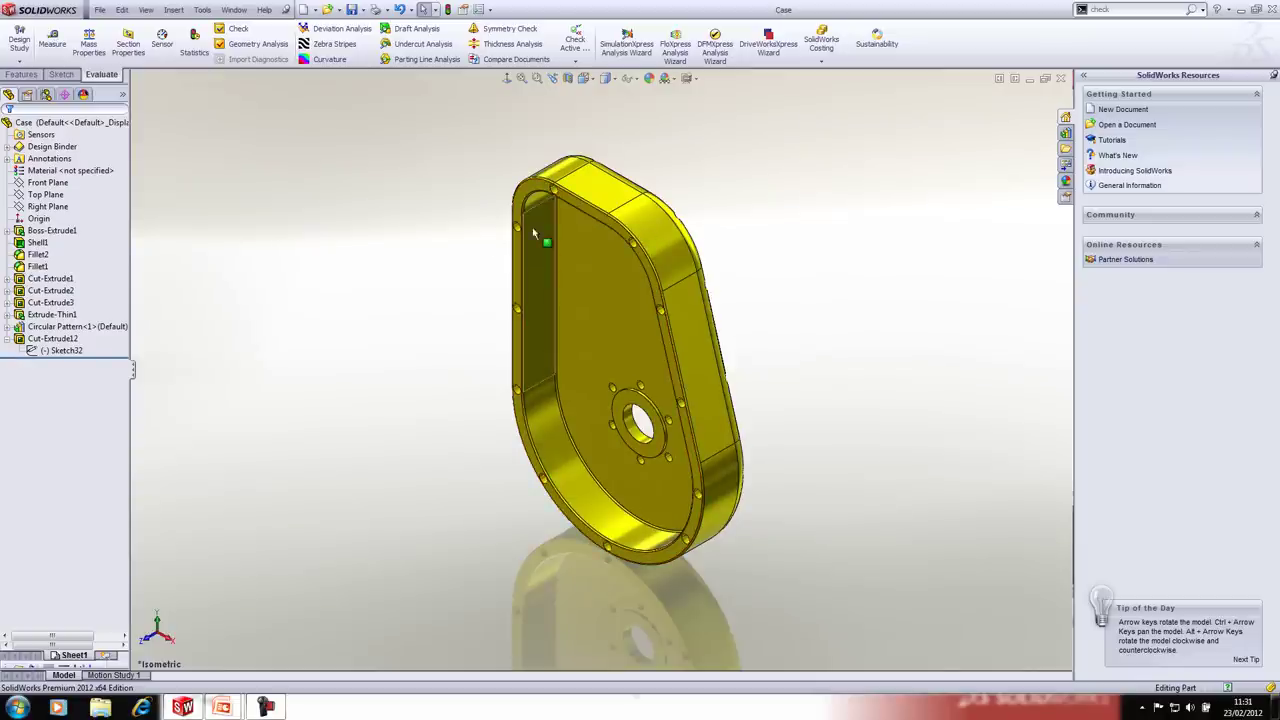
Step: Inspect the base extrusion's dimensions on the Case part from the front and other standard views, and clear the selection
{"action": "left_click", "coordinate": [562, 206]}
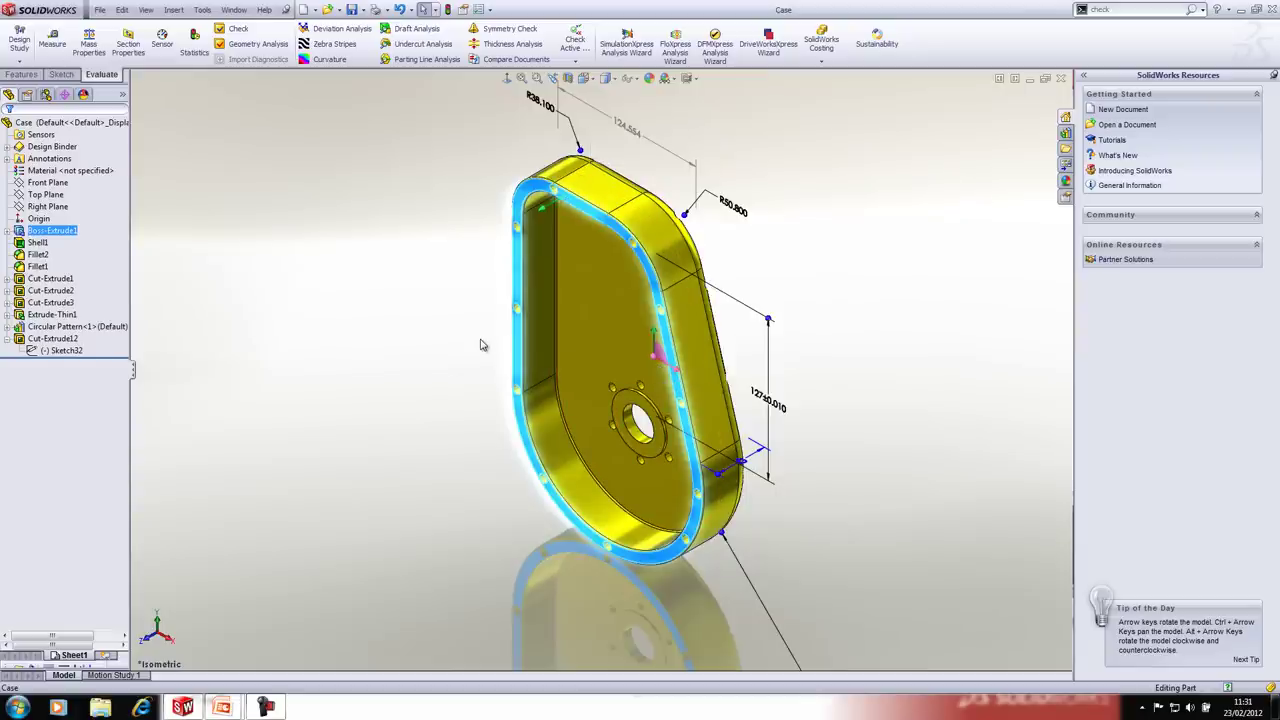
{"action": "key", "text": "ctrl+1"}
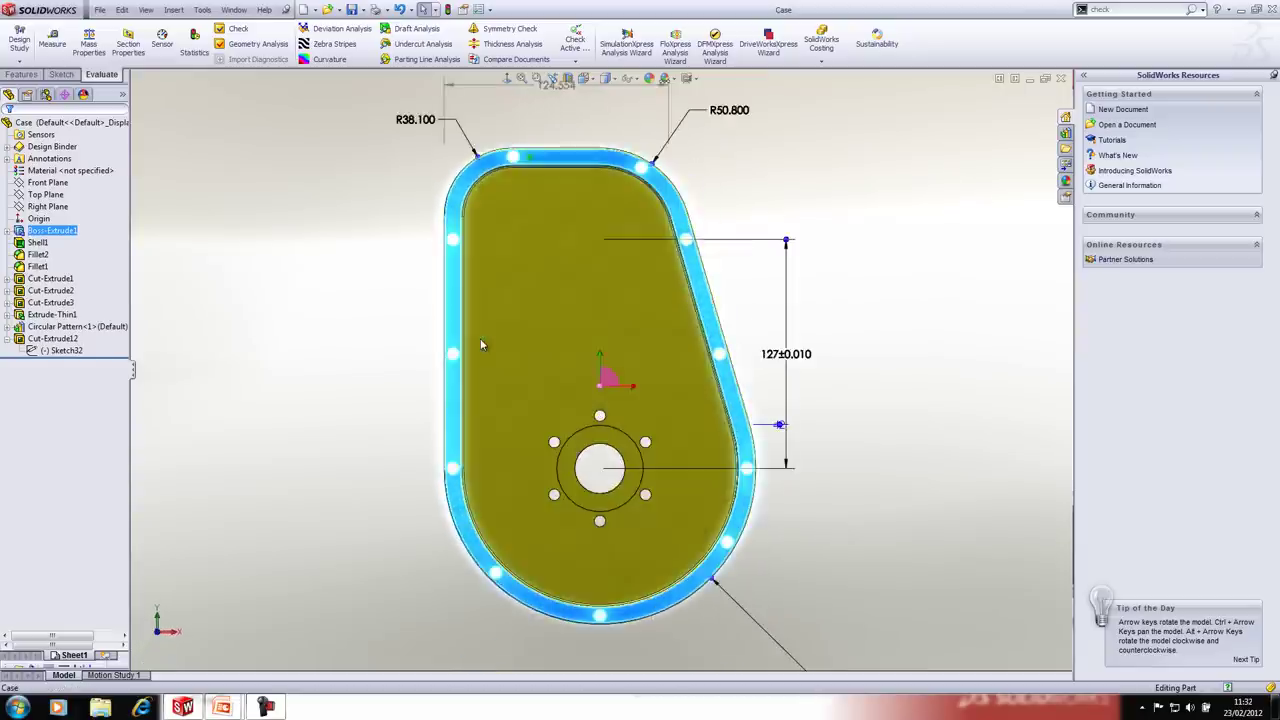
{"action": "key", "text": "ctrl+5"}
{"action": "key", "text": "ctrl+7"}
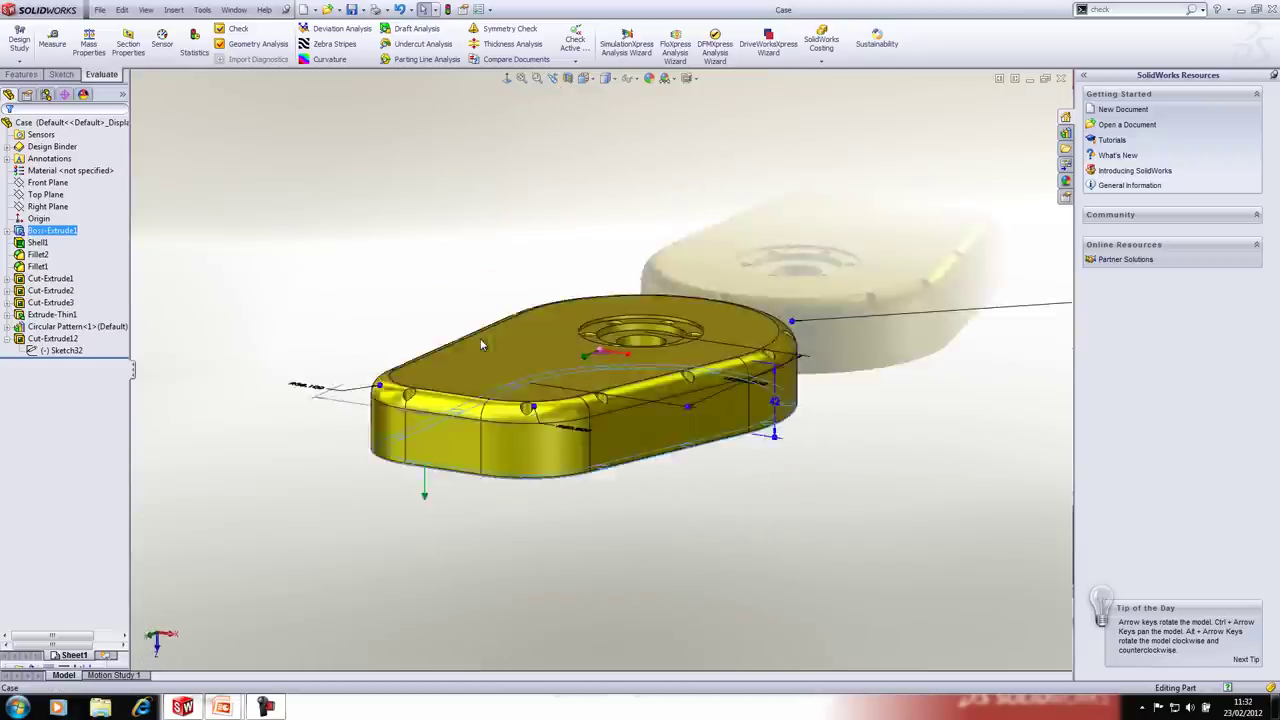
{"action": "key", "text": "Escape"}
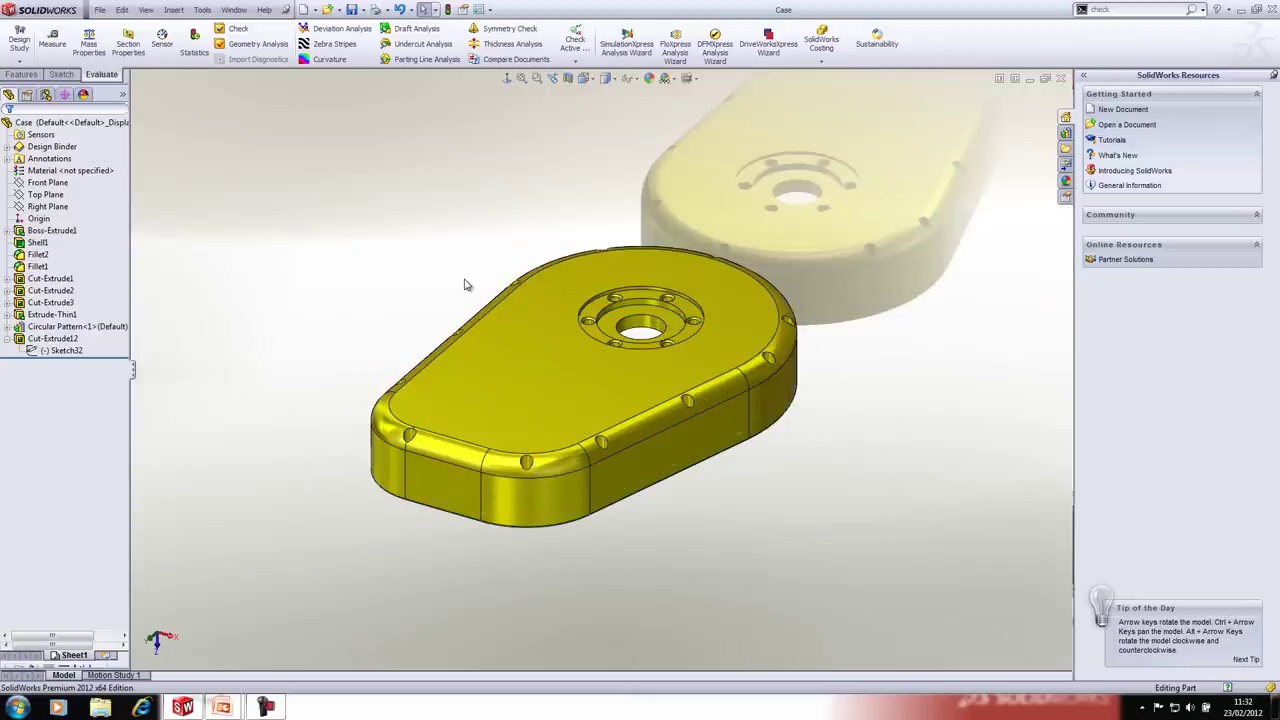
Step: Save the part's current orientation as a named view called Alt Iso
{"action": "key", "text": "space"}
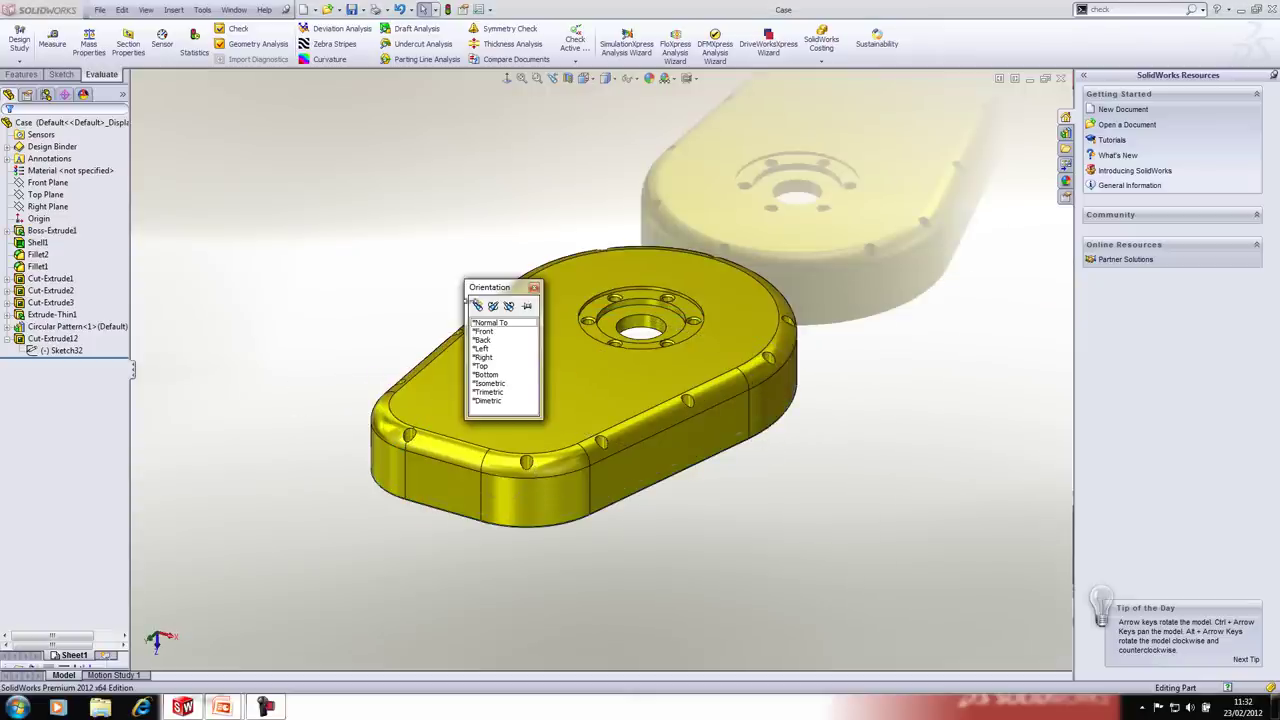
{"action": "left_click", "coordinate": [478, 306]}
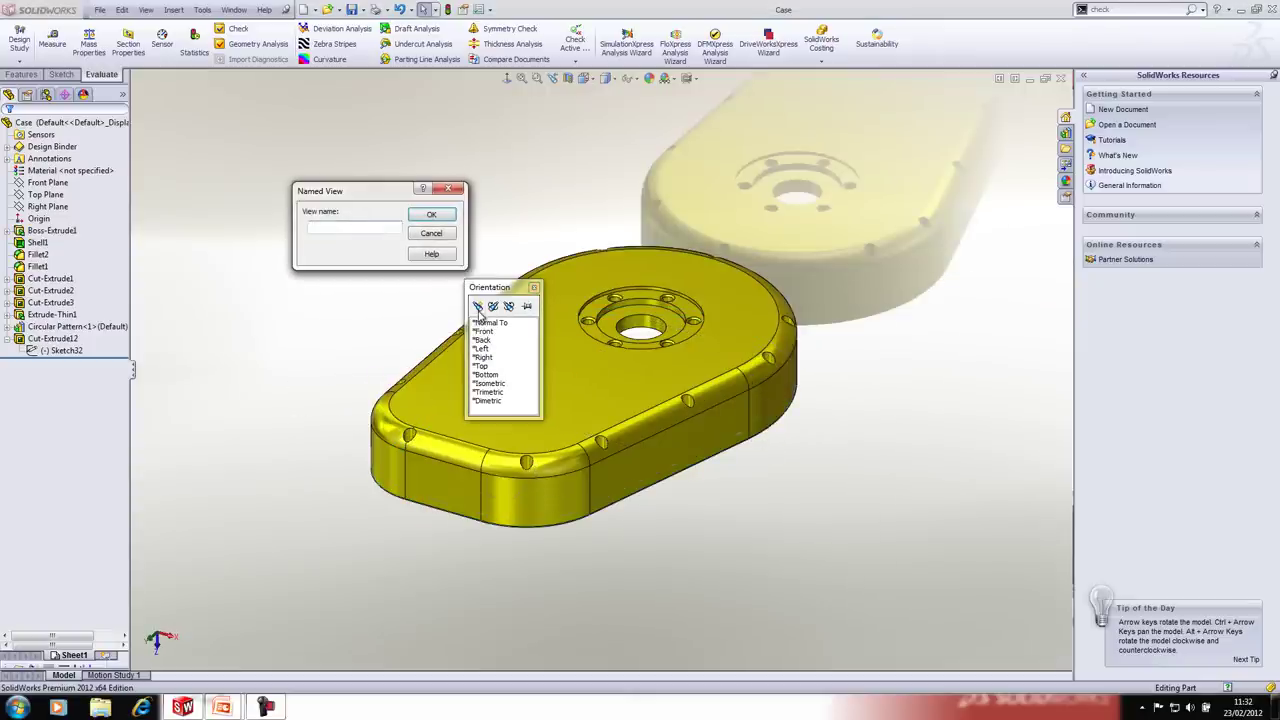
{"action": "type", "text": "Alt Iso"}
{"action": "left_click", "coordinate": [431, 214]}
{"action": "left_click", "coordinate": [534, 289]}
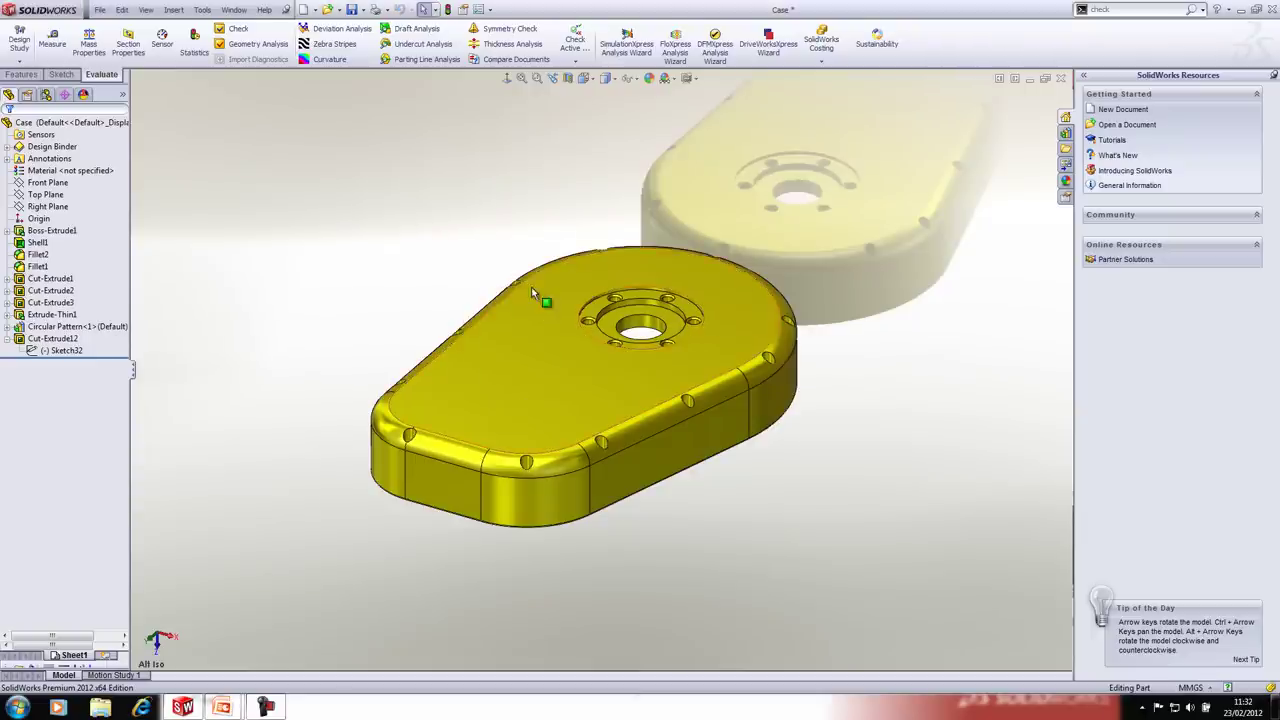
Step: From the isometric orientation, directly pull the base extrusion's open rim outward to a depth of 50 mm and clear the selection
{"action": "key", "text": "ctrl+7"}
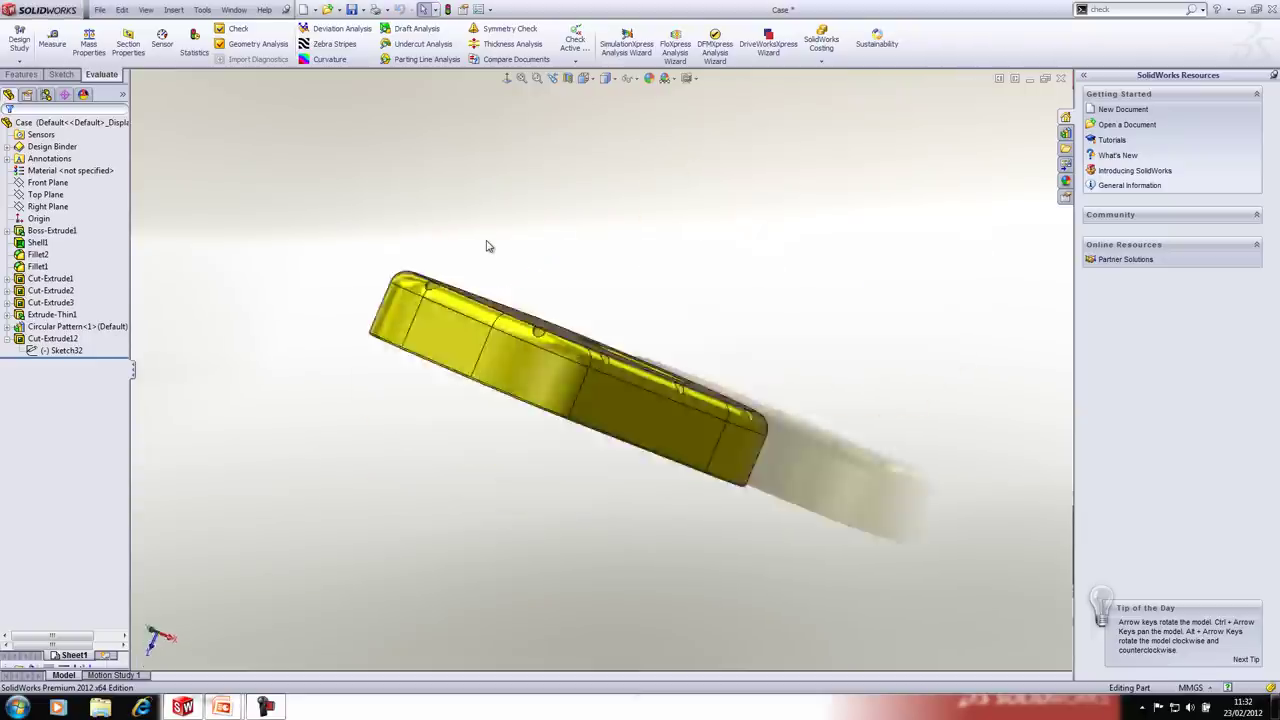
{"action": "left_click", "coordinate": [549, 199]}
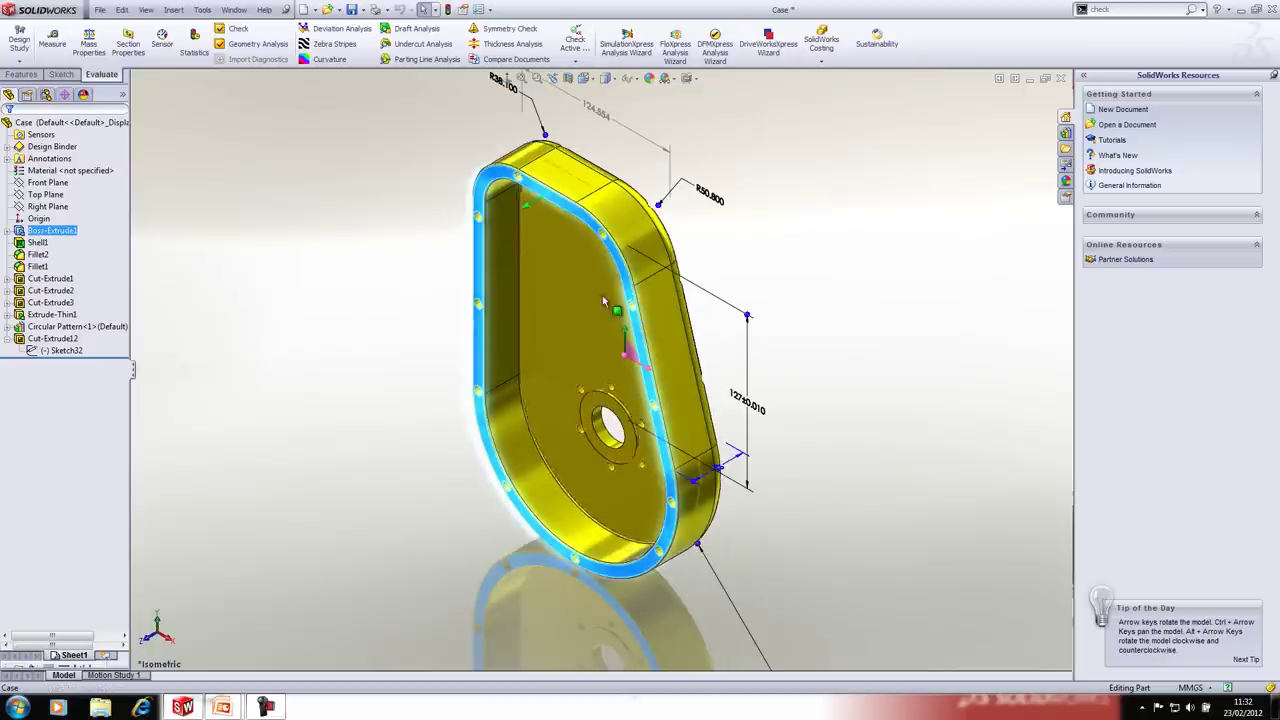
{"action": "left_click_drag", "start_coordinate": [705, 495], "coordinate": [710, 510]}
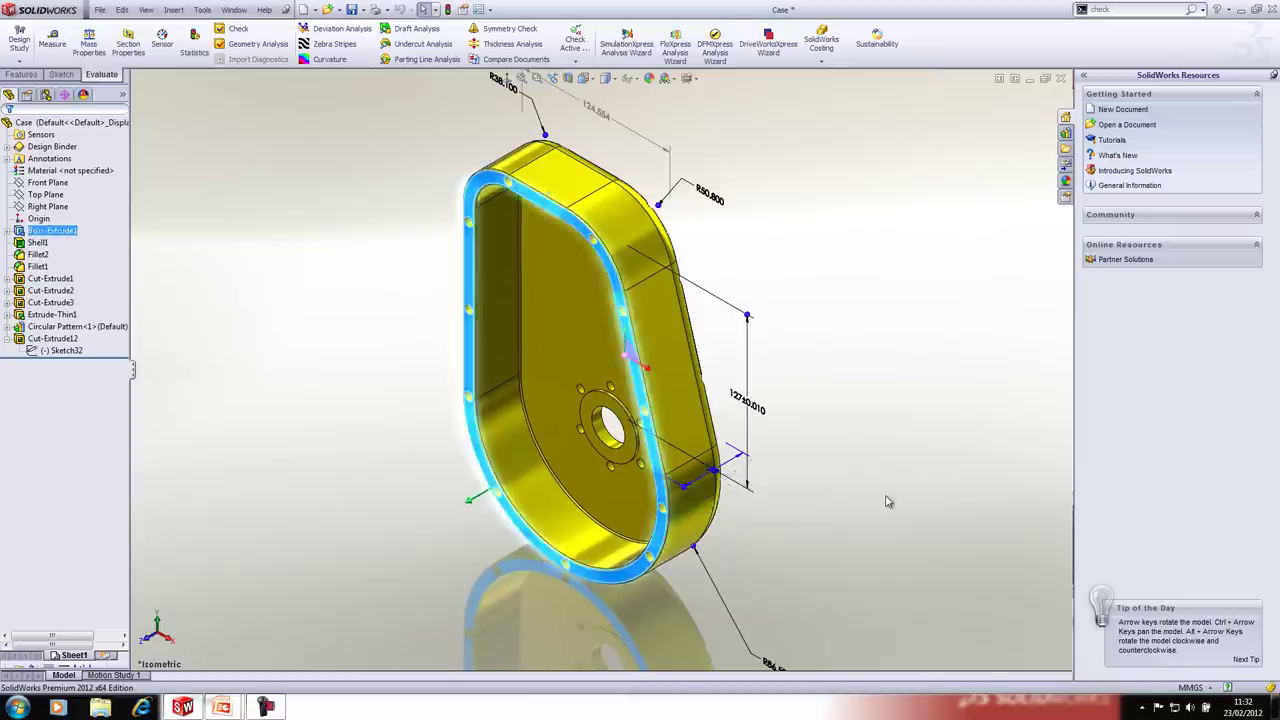
{"action": "key", "text": "Escape"}
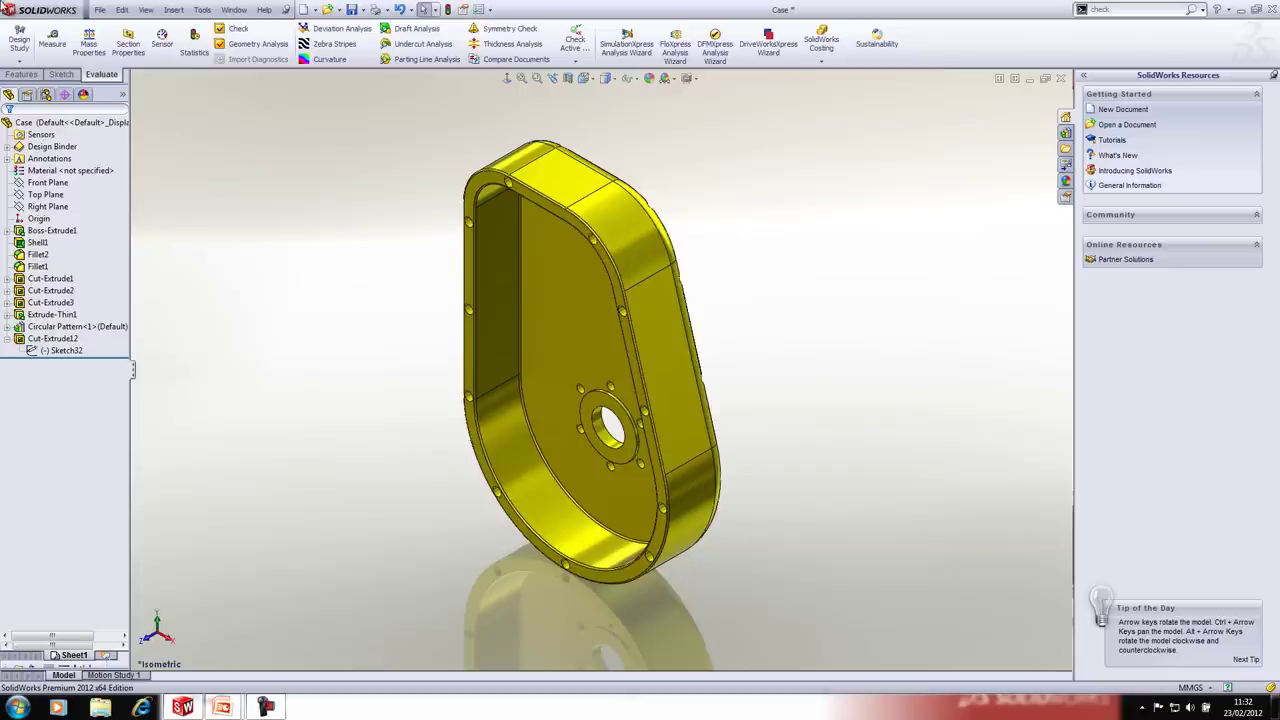
Step: Open the existing drawing of the Case part and examine the depth dimension in the lower projected view
{"action": "left_click", "coordinate": [100, 10]}
{"action": "left_click", "coordinate": [150, 74]}
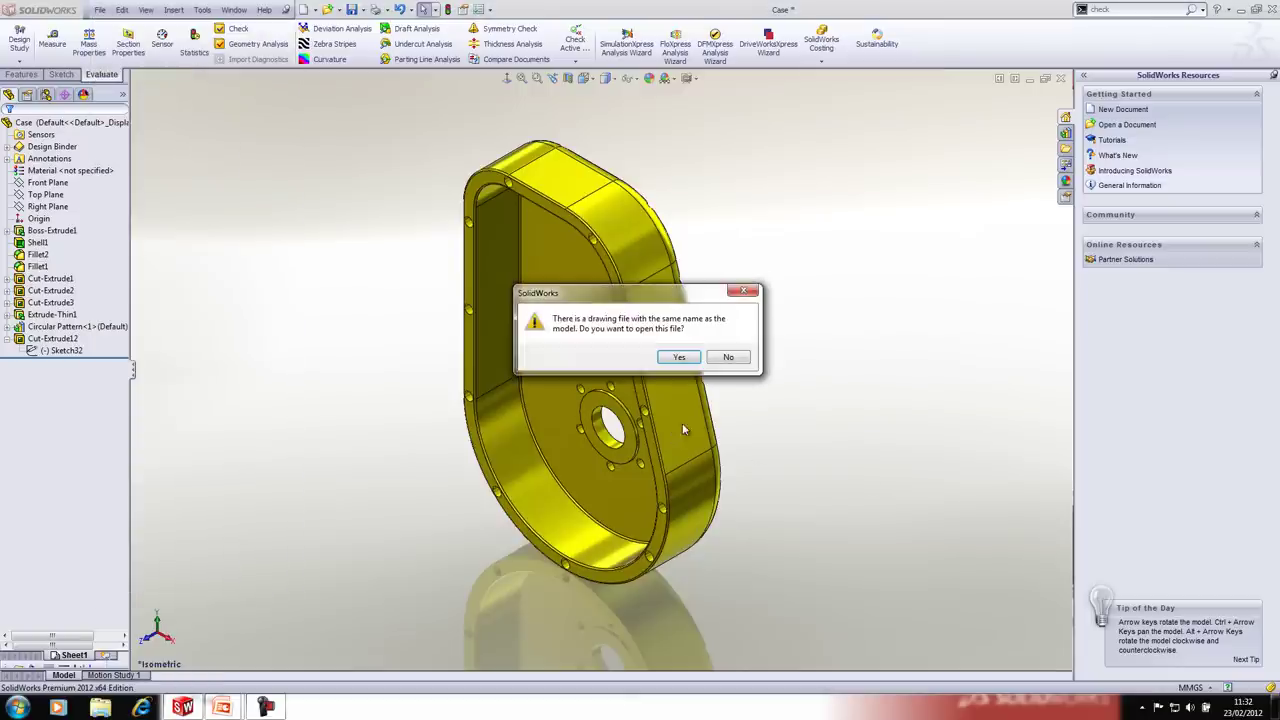
{"action": "left_click", "coordinate": [688, 356]}
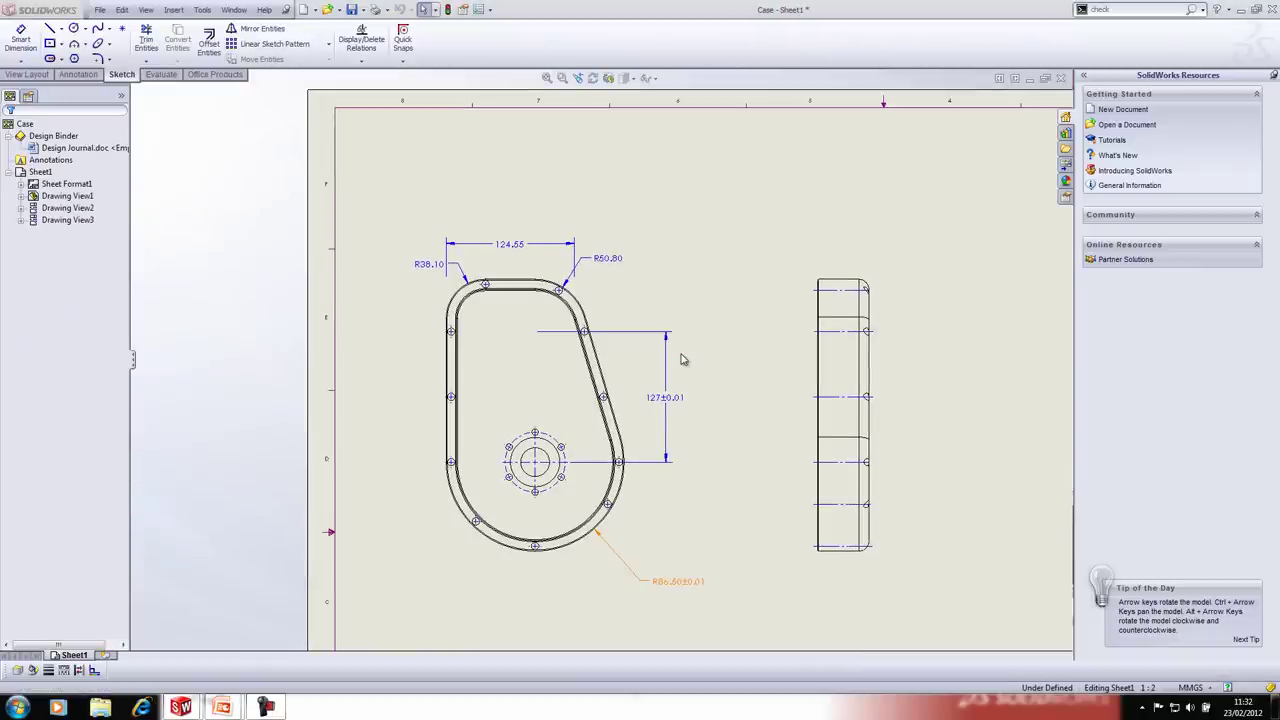
{"action": "scroll", "coordinate": [640, 566], "scroll_direction": "up", "scroll_amount": 5}
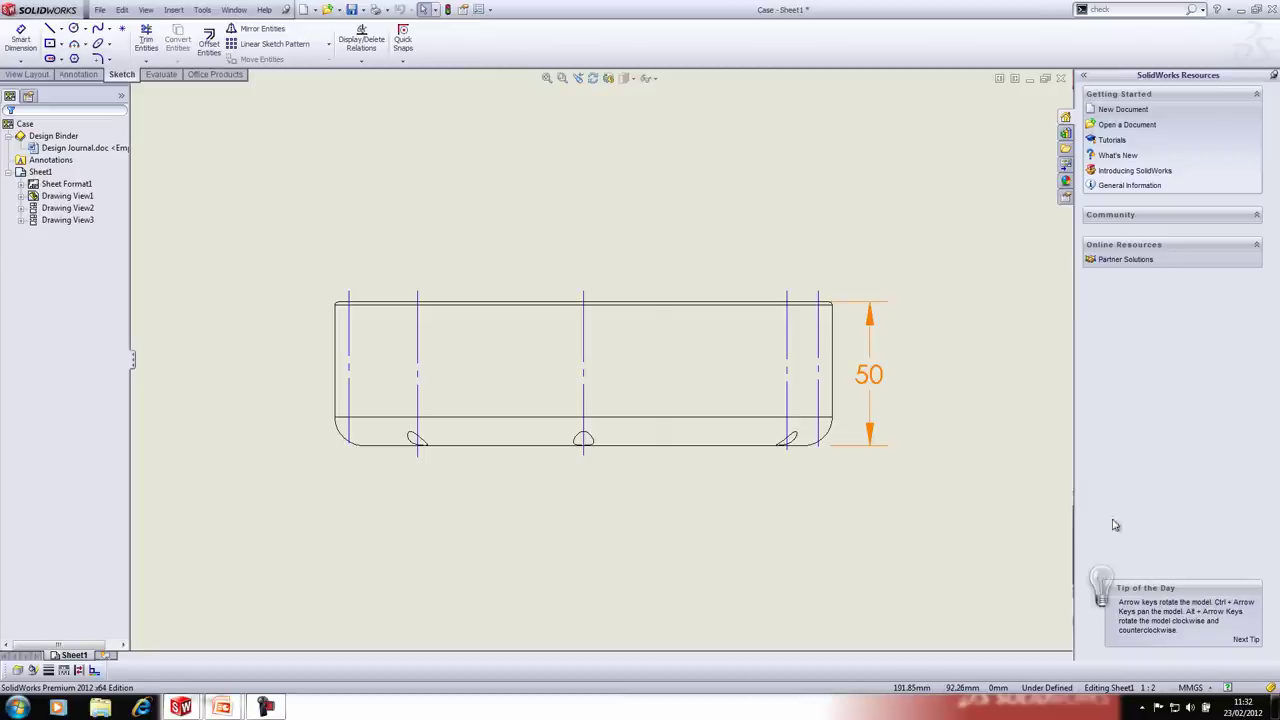
Step: Review the system color options for the setting that uses a specified color for changed drawing dimensions on open
{"action": "left_click", "coordinate": [480, 11]}
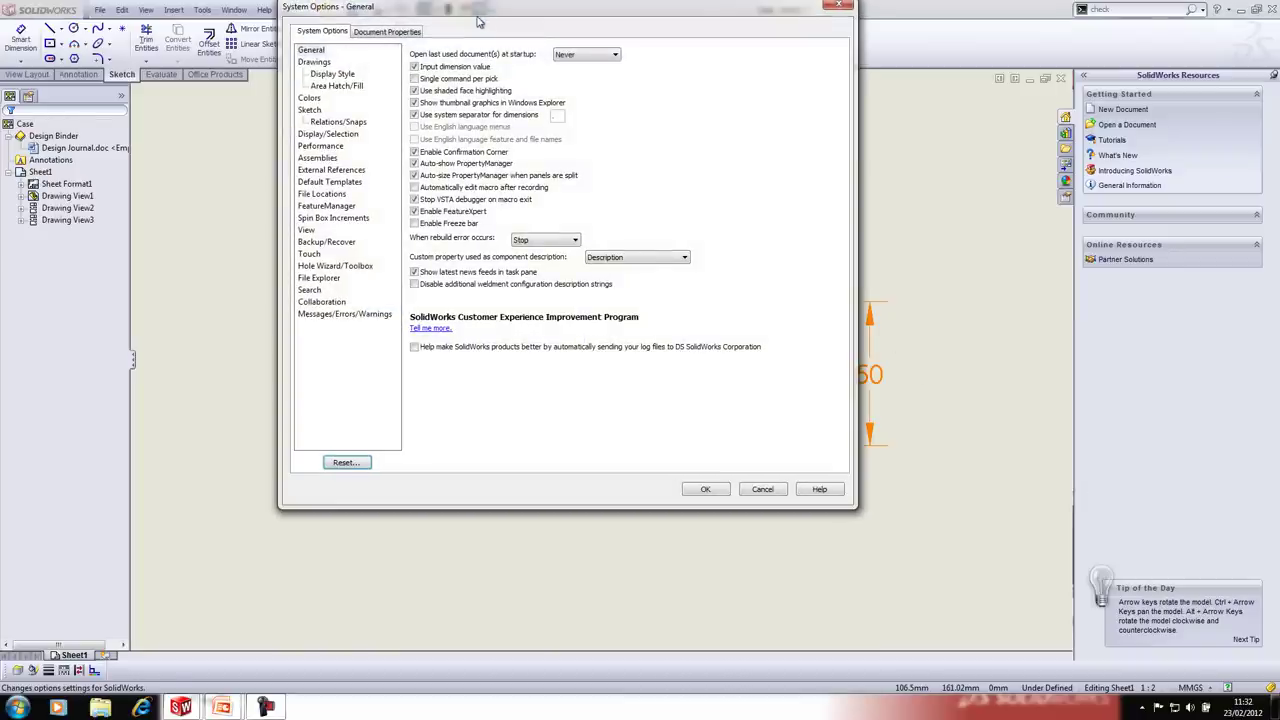
{"action": "left_click", "coordinate": [309, 98]}
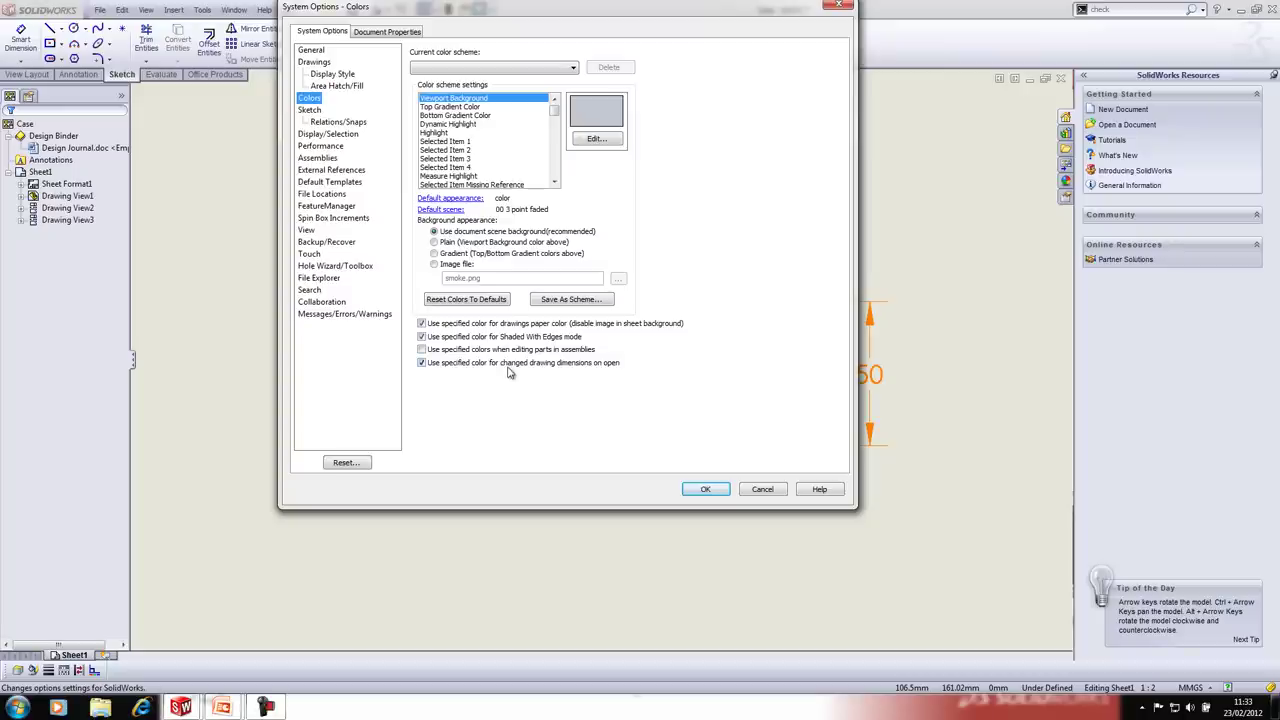
{"action": "left_click", "coordinate": [710, 489]}
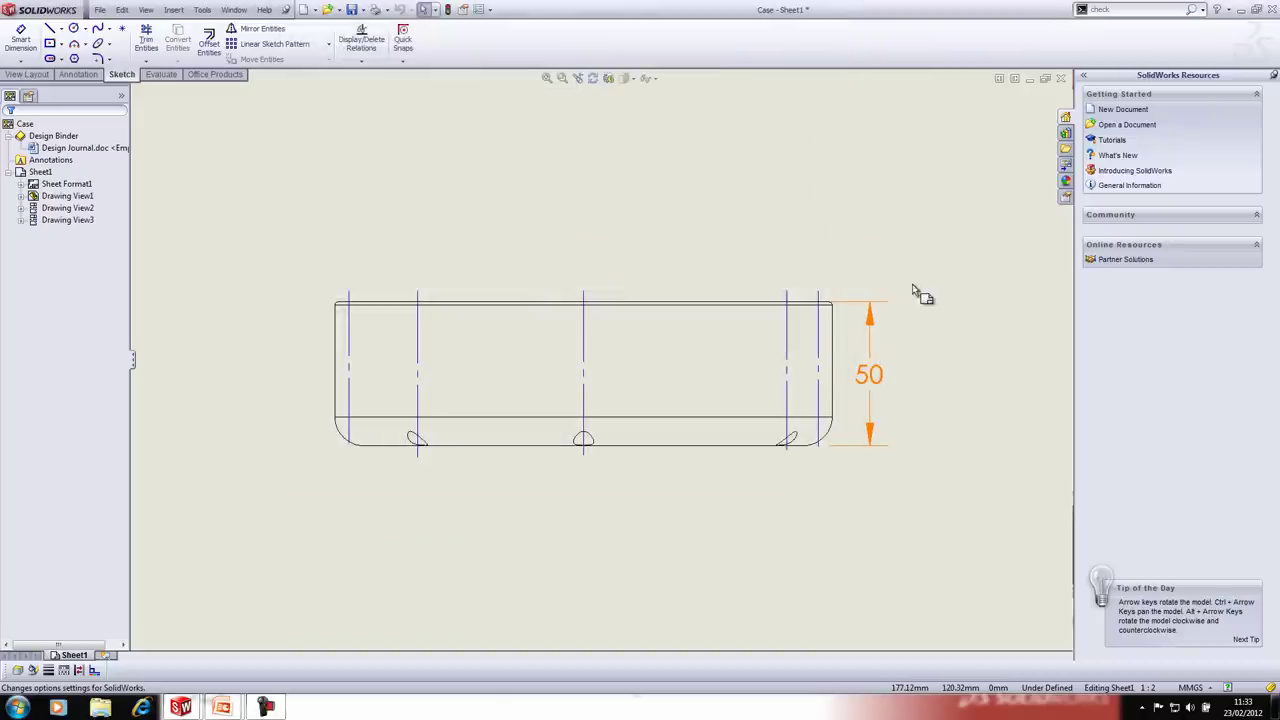
Step: Inspect the depth dimension's properties in the lower projected view and return to the whole sheet
{"action": "left_click", "coordinate": [891, 368]}
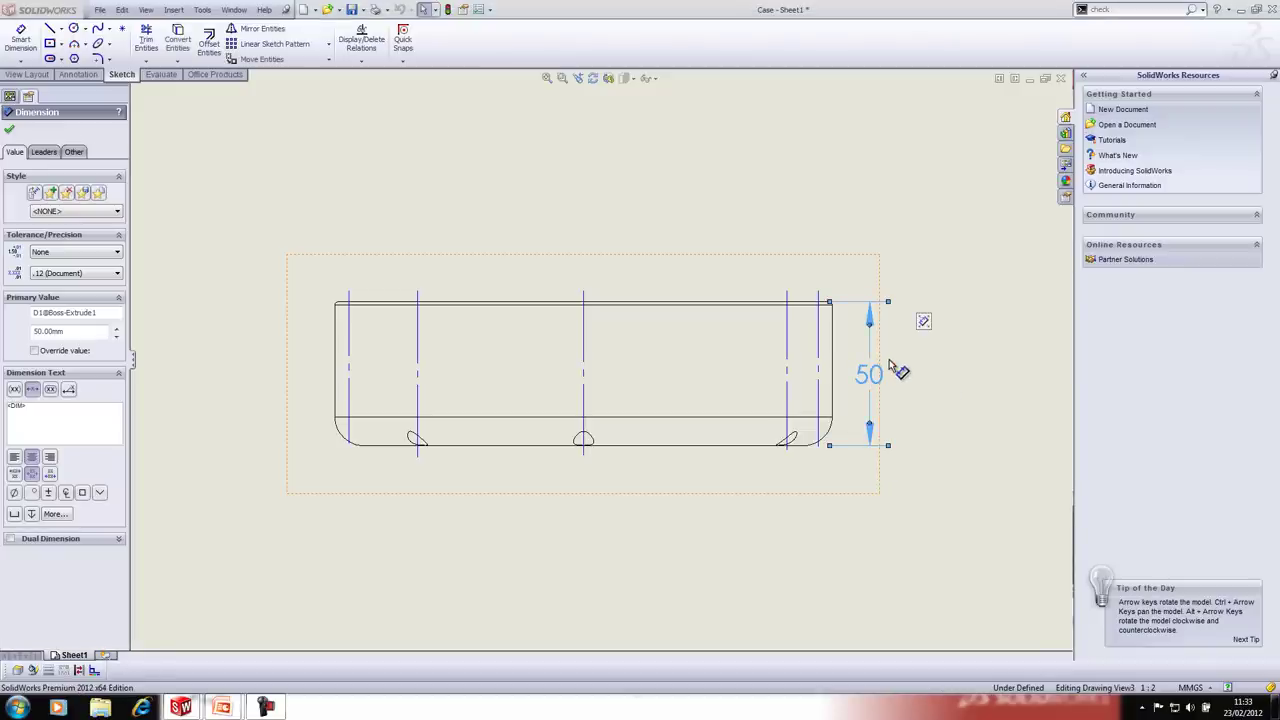
{"action": "left_click", "coordinate": [697, 502]}
{"action": "key", "text": "f"}
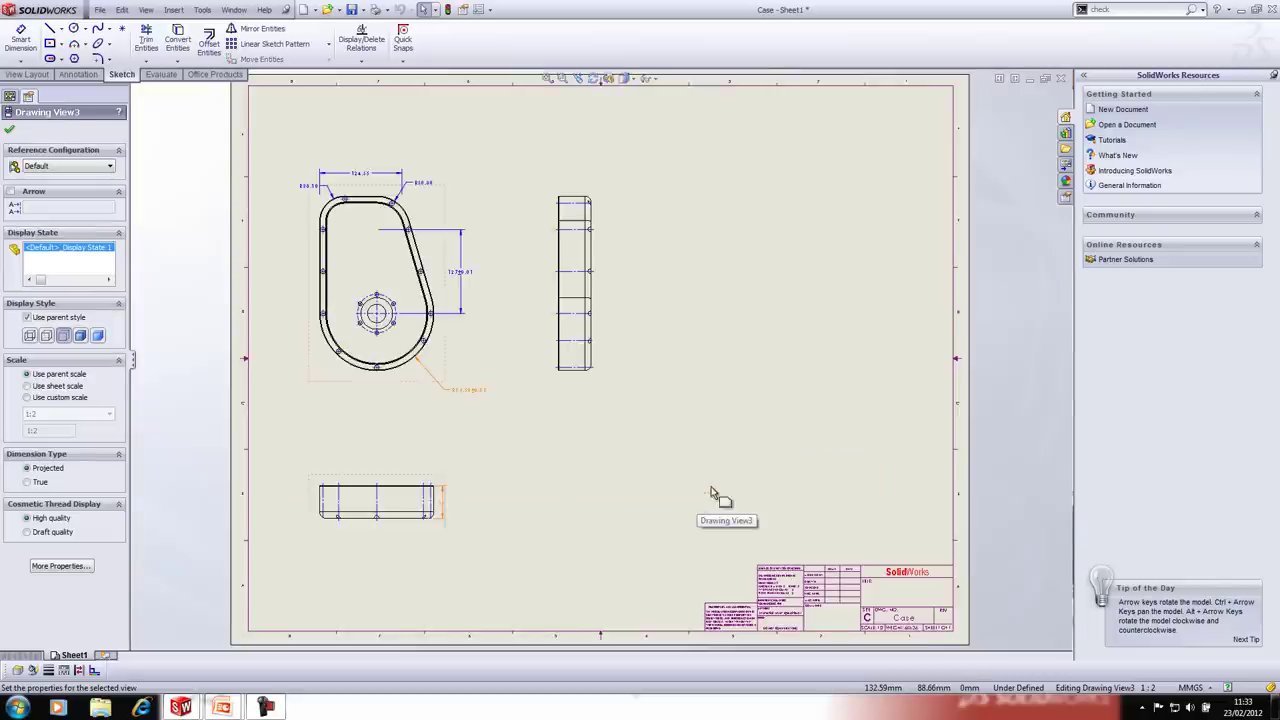
Step: Refresh the available model views and place the Alt Iso view on the sheet beside the side view, using Isometric (True) dimensions
{"action": "left_click", "coordinate": [1067, 165]}
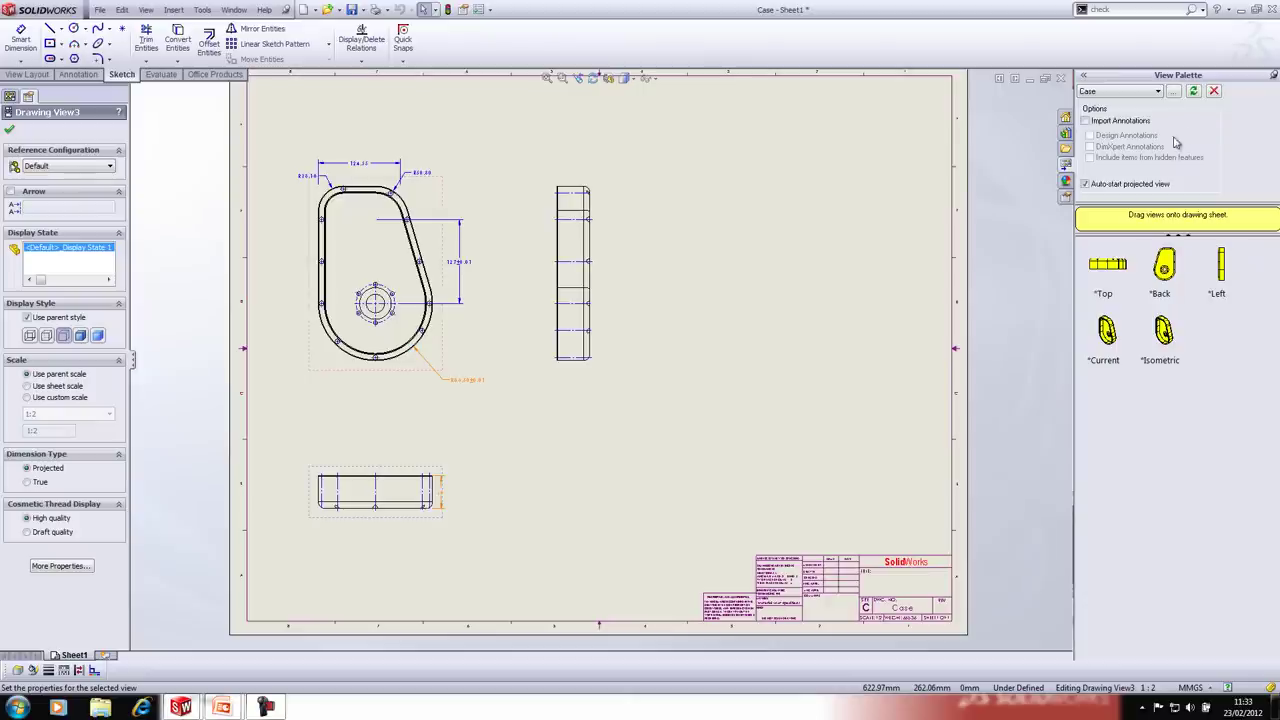
{"action": "left_click", "coordinate": [1193, 91]}
{"action": "mouse_move", "coordinate": [1108, 333]}
{"action": "left_mouse_down"}
{"action": "mouse_move", "coordinate": [835, 347]}
{"action": "mouse_move", "coordinate": [820, 312]}
{"action": "left_mouse_up"}
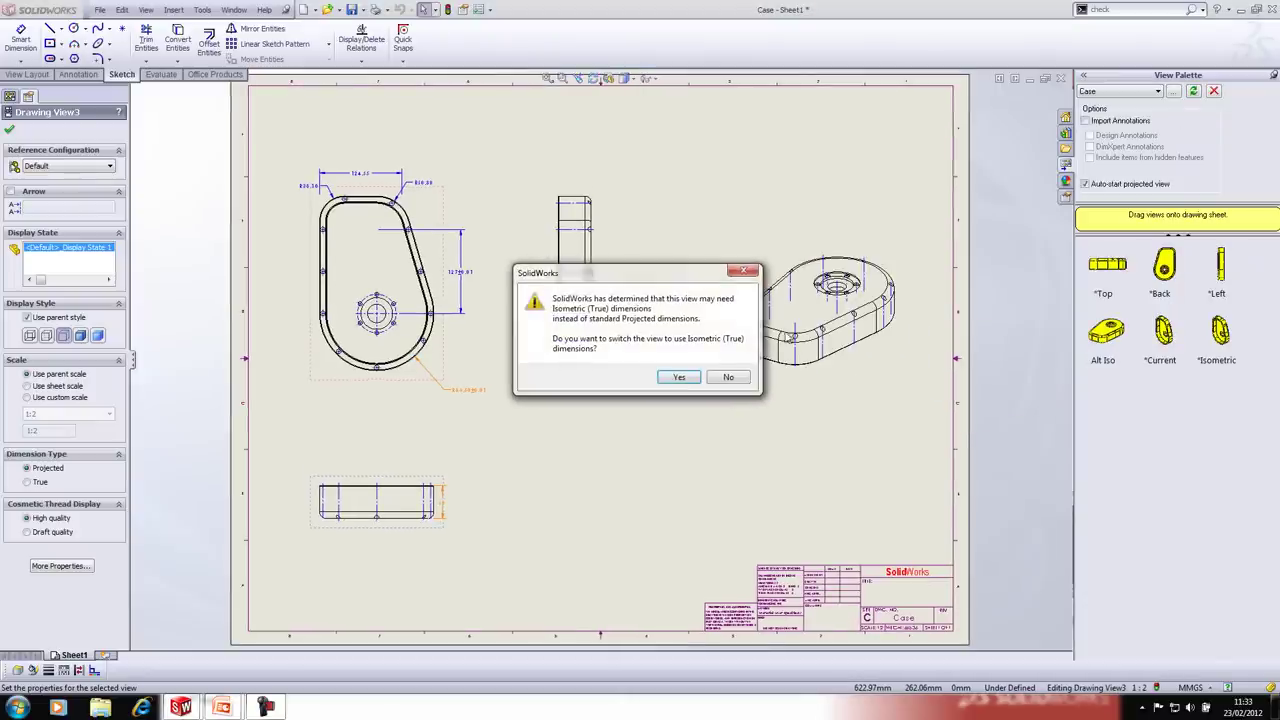
{"action": "left_click", "coordinate": [681, 388]}
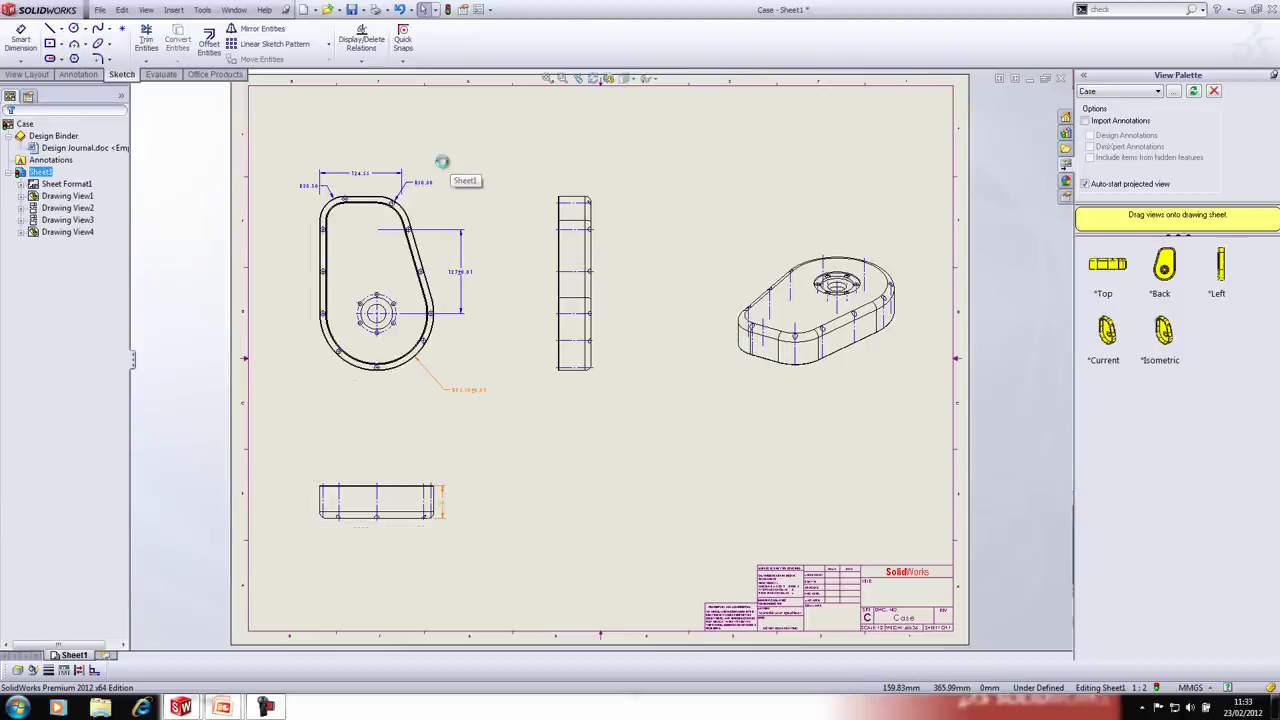
Step: Close the Case drawing and part without saving, and open the recent assembly Gearcase_wnr
{"action": "left_click", "coordinate": [1063, 80]}
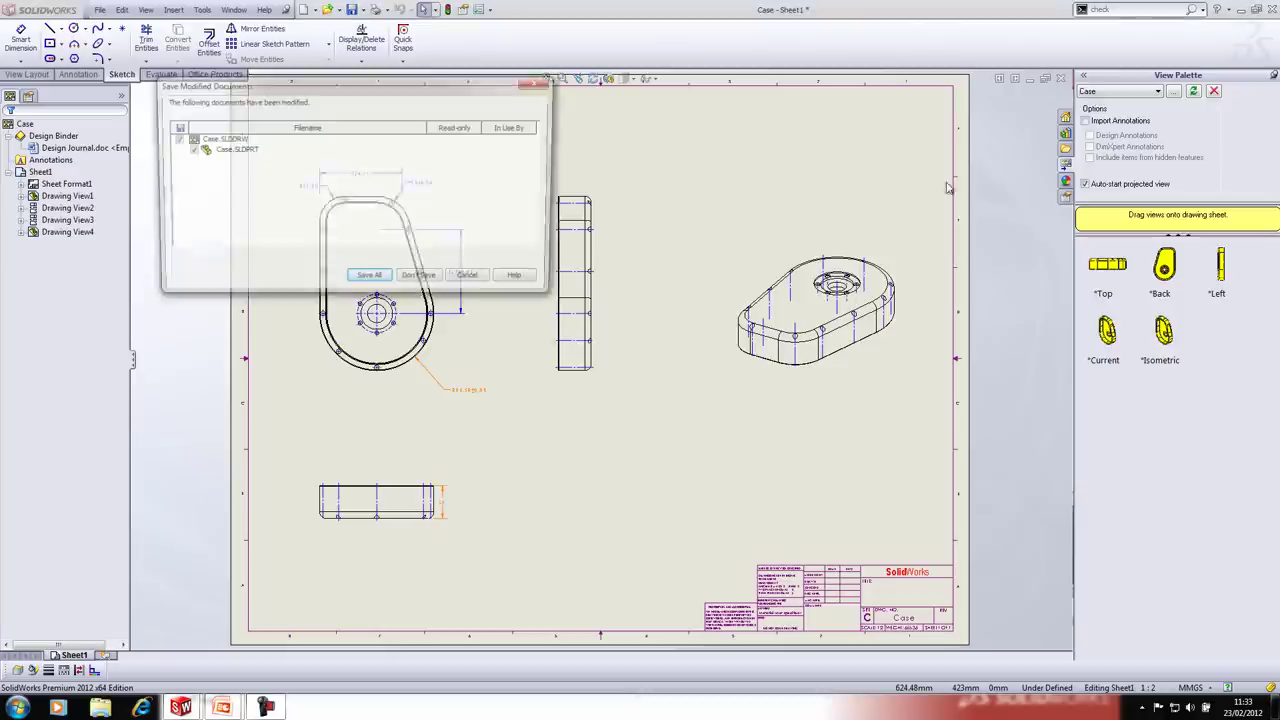
{"action": "left_click", "coordinate": [423, 283]}
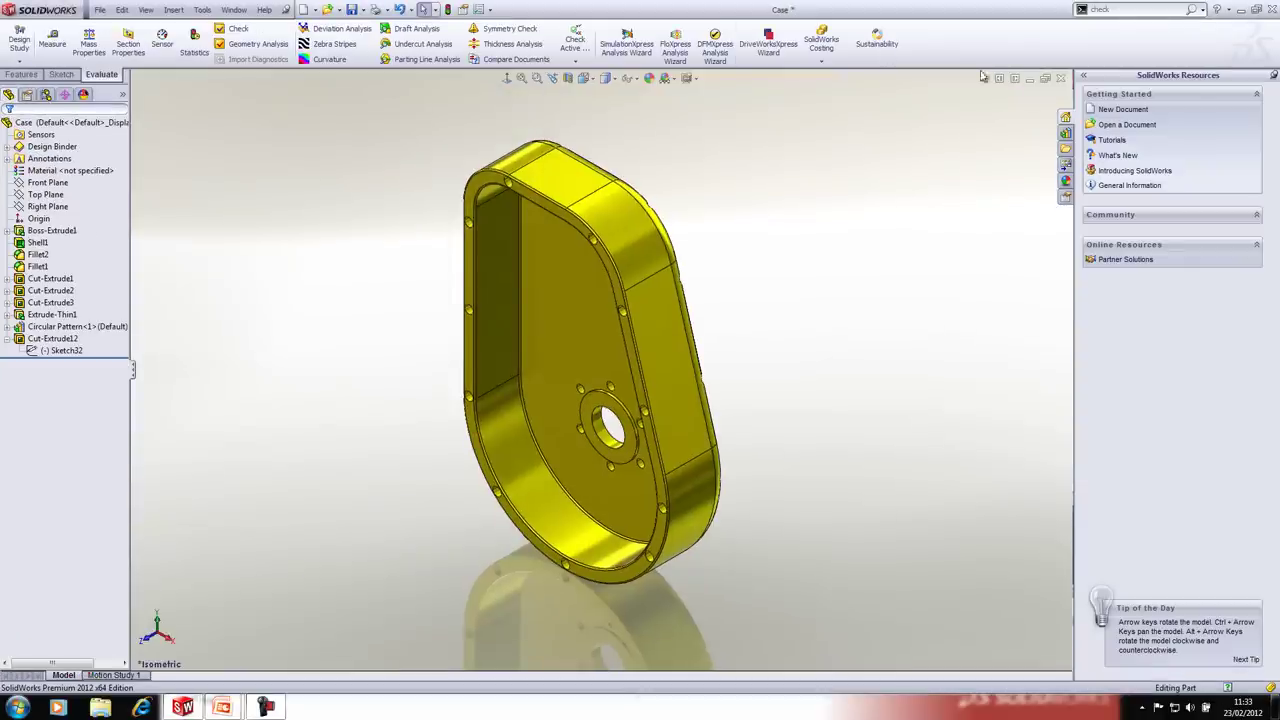
{"action": "left_click", "coordinate": [1061, 78]}
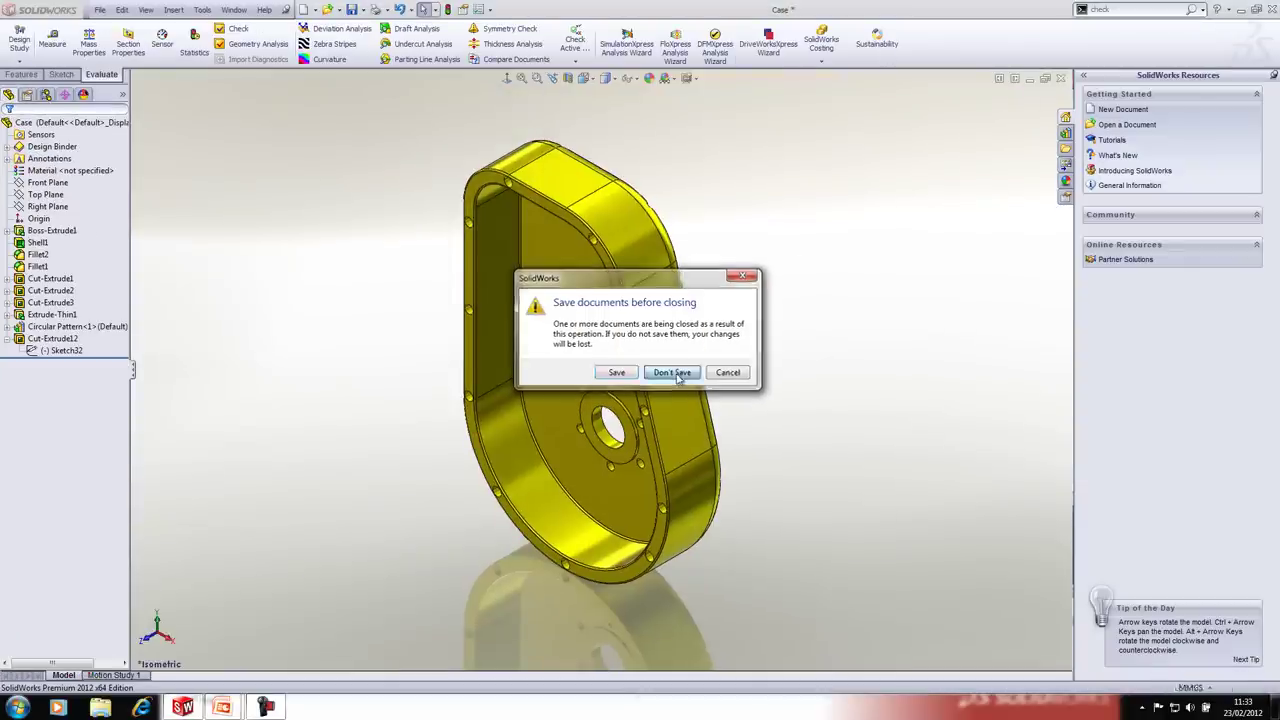
{"action": "left_click", "coordinate": [672, 372]}
{"action": "left_click", "coordinate": [100, 10]}
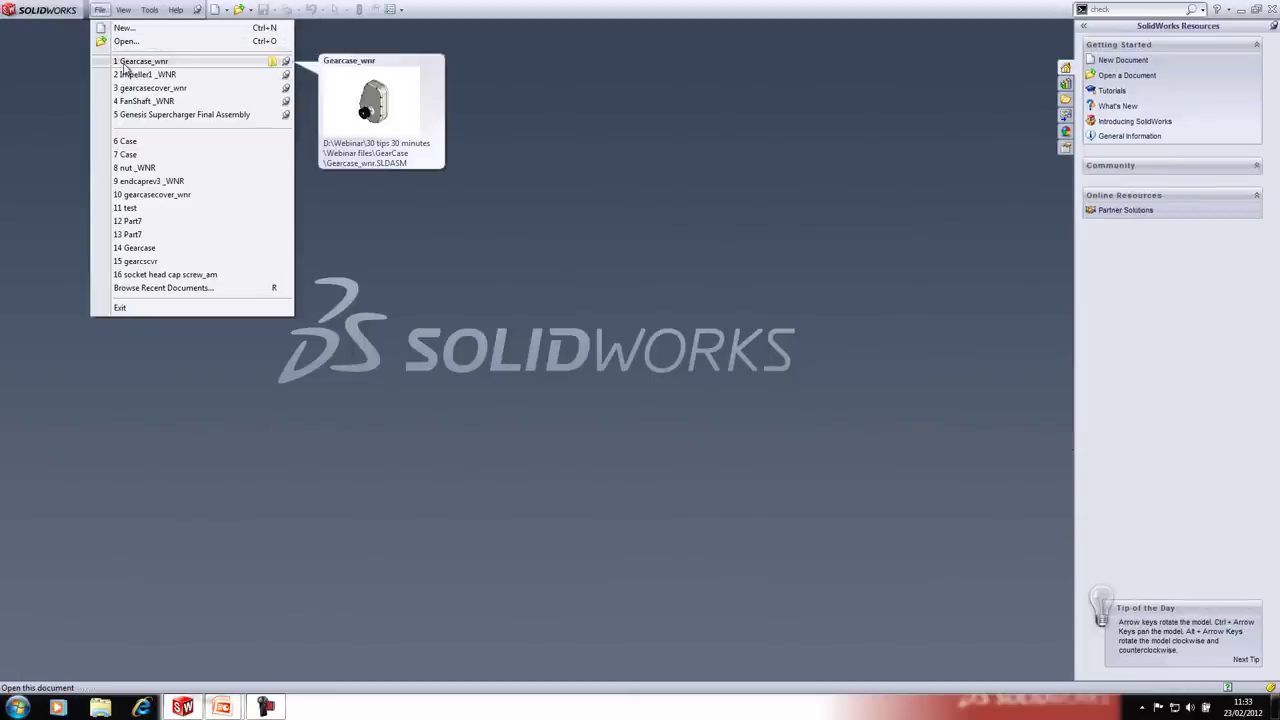
{"action": "left_click", "coordinate": [125, 64]}
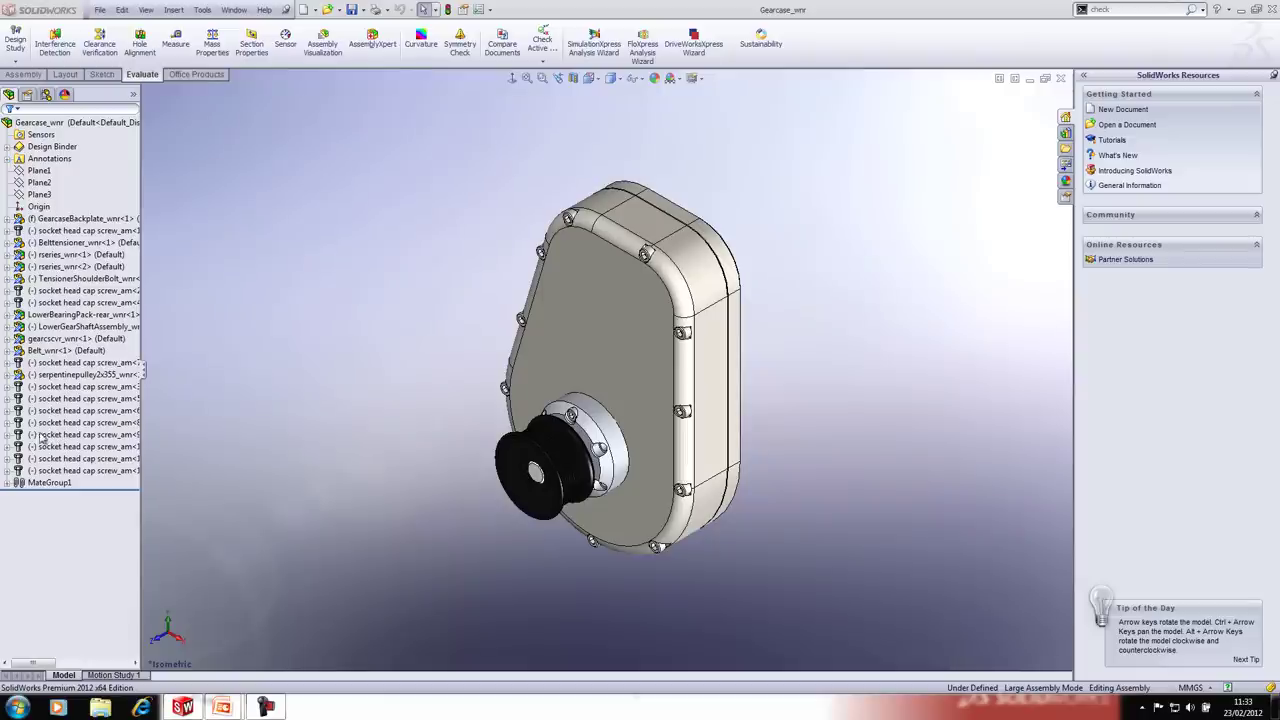
Step: Add the first socket head cap screw to a new folder named Fasteners and check the folder's contents
{"action": "right_click", "coordinate": [60, 232]}
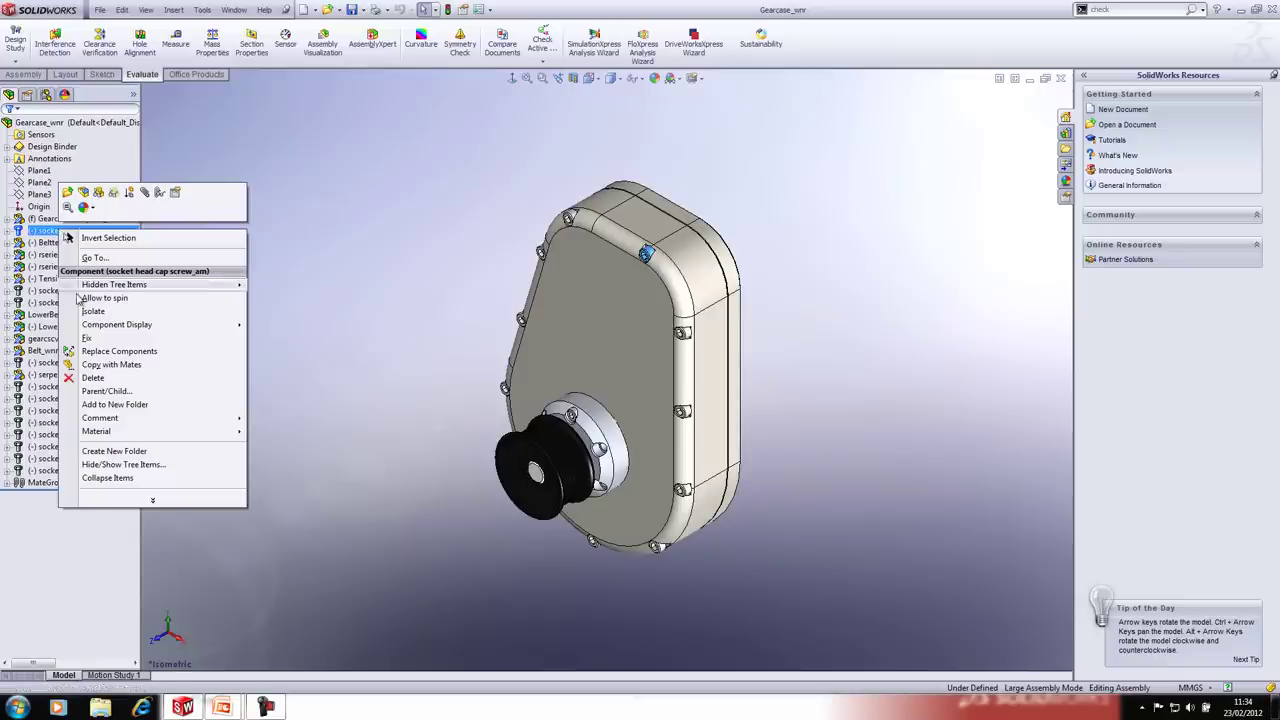
{"action": "left_click", "coordinate": [87, 405]}
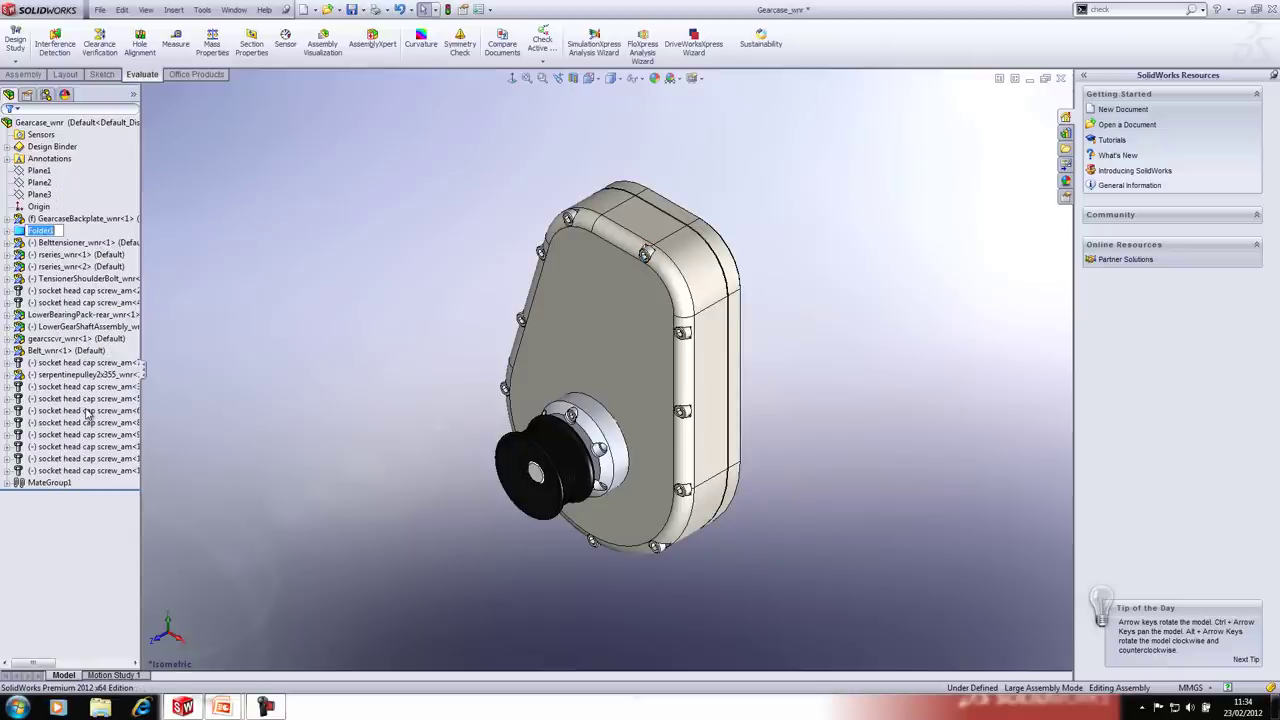
{"action": "type", "text": "Fasteners"}
{"action": "key", "text": "Return"}
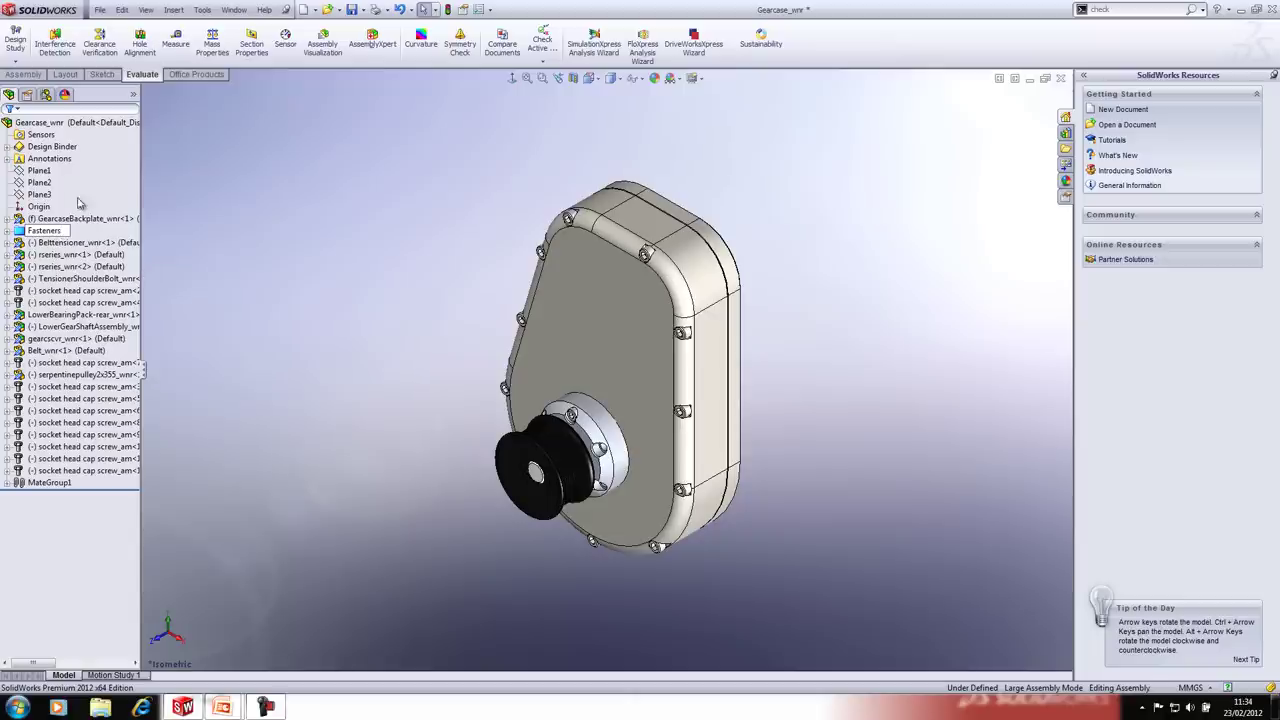
{"action": "left_click", "coordinate": [7, 231]}
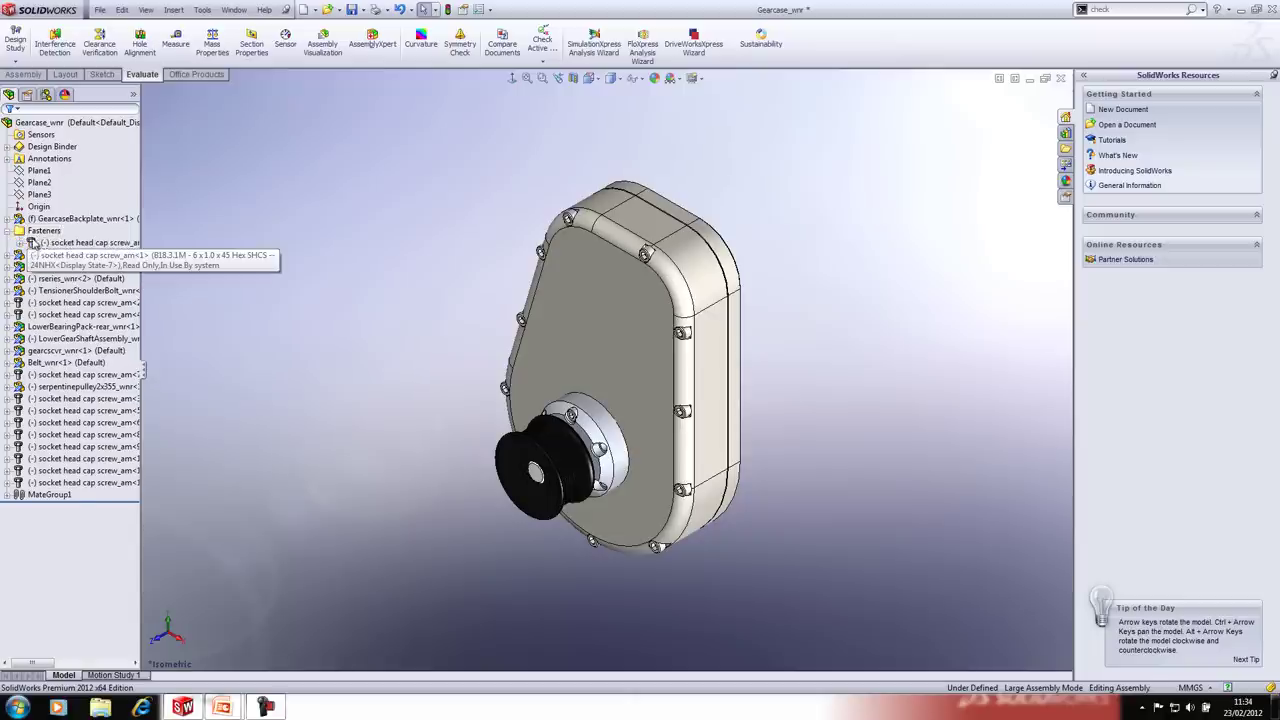
{"action": "left_click", "coordinate": [7, 231]}
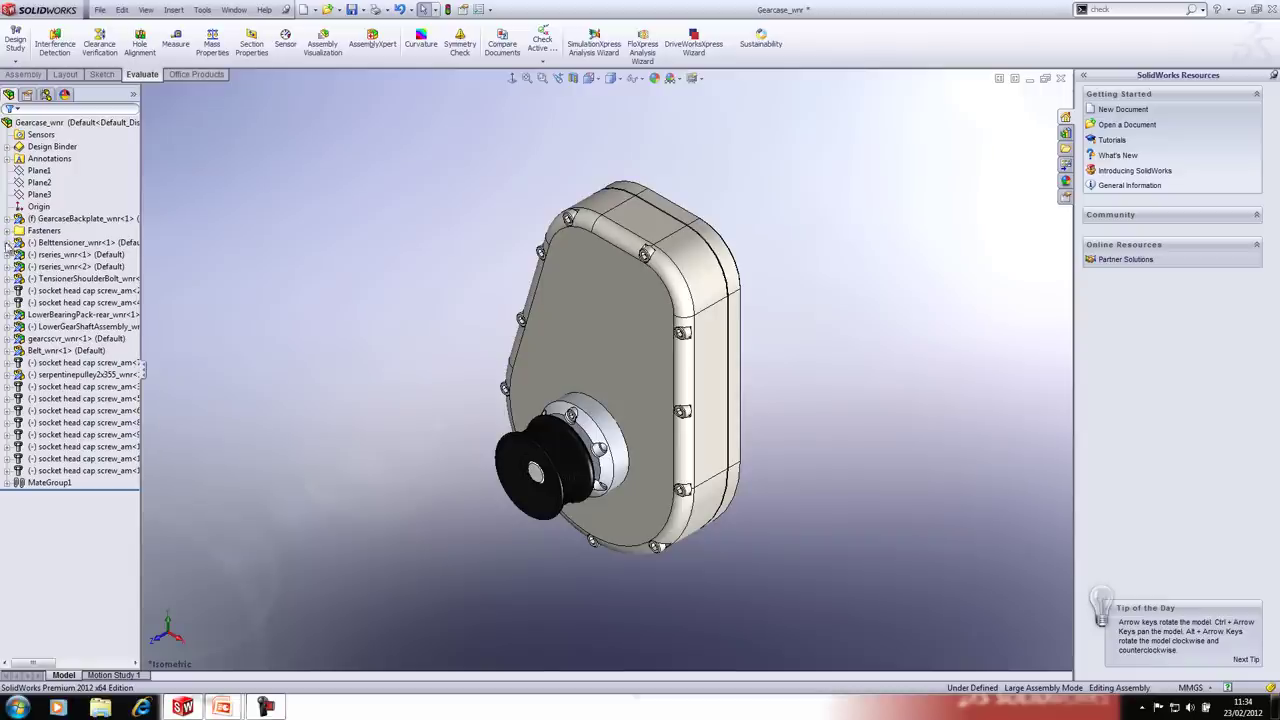
Step: Move the next socket head cap screw, instance 2, into the Fasteners folder and clear the selection
{"action": "left_click", "coordinate": [60, 290]}
{"action": "left_click", "coordinate": [50, 243], "text": "ctrl"}
{"action": "left_click", "coordinate": [50, 248], "text": "ctrl"}
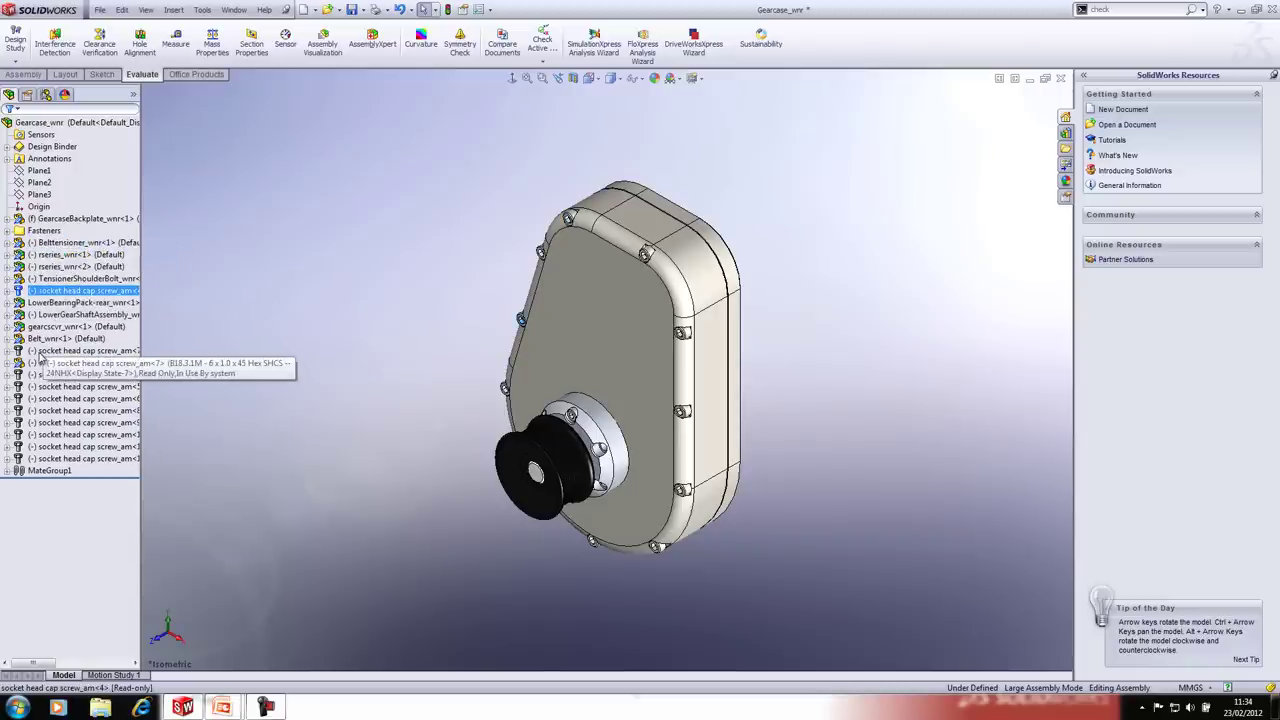
{"action": "left_click", "coordinate": [50, 350], "text": "ctrl"}
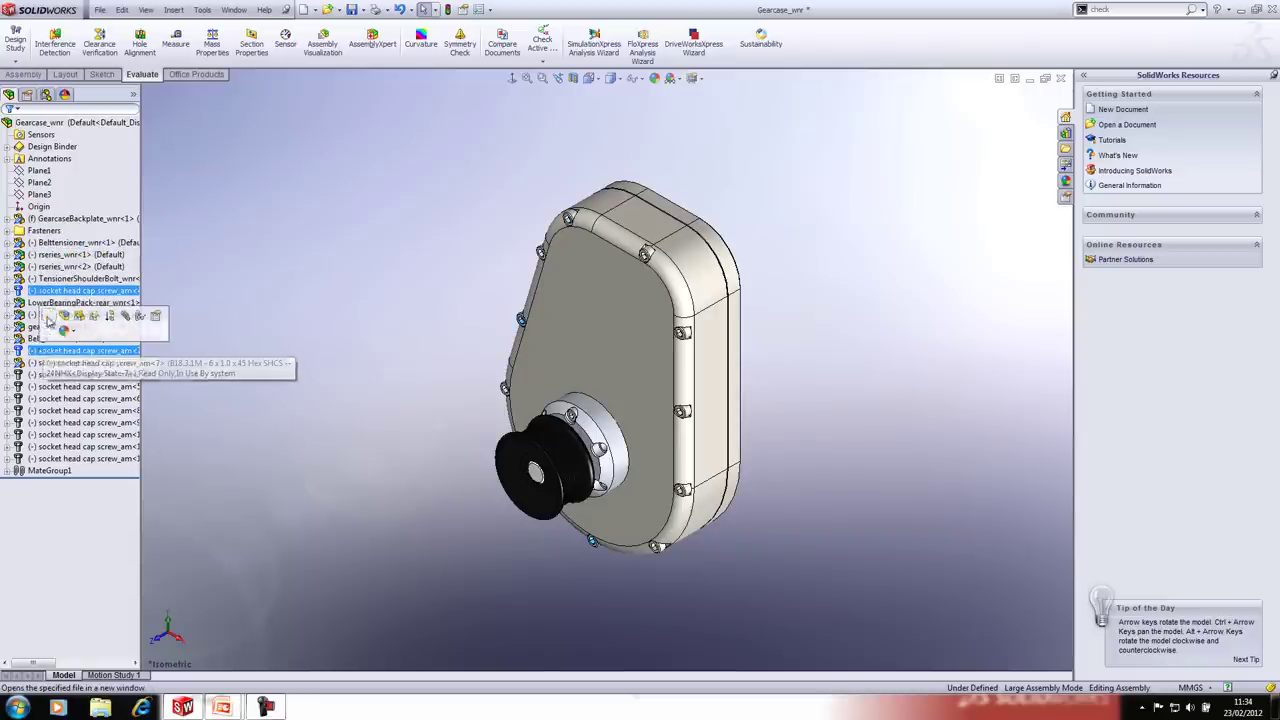
{"action": "left_click", "coordinate": [260, 273]}
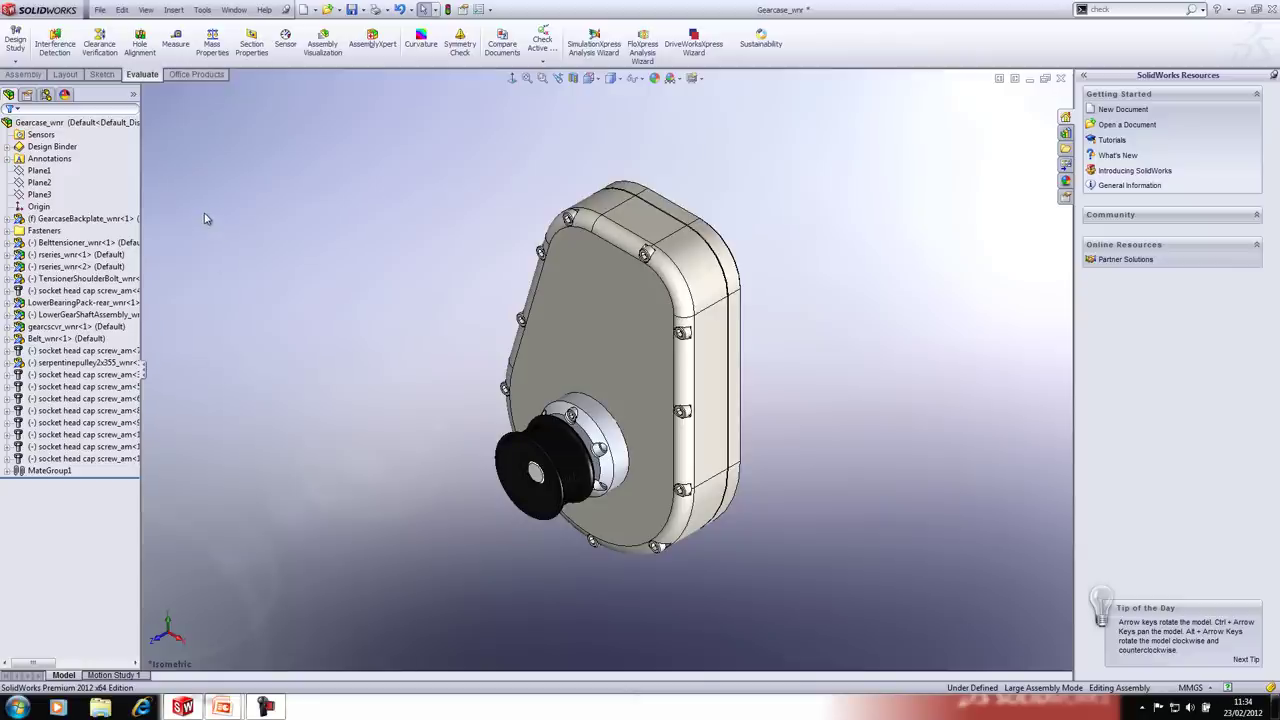
{"action": "left_click", "coordinate": [437, 10]}
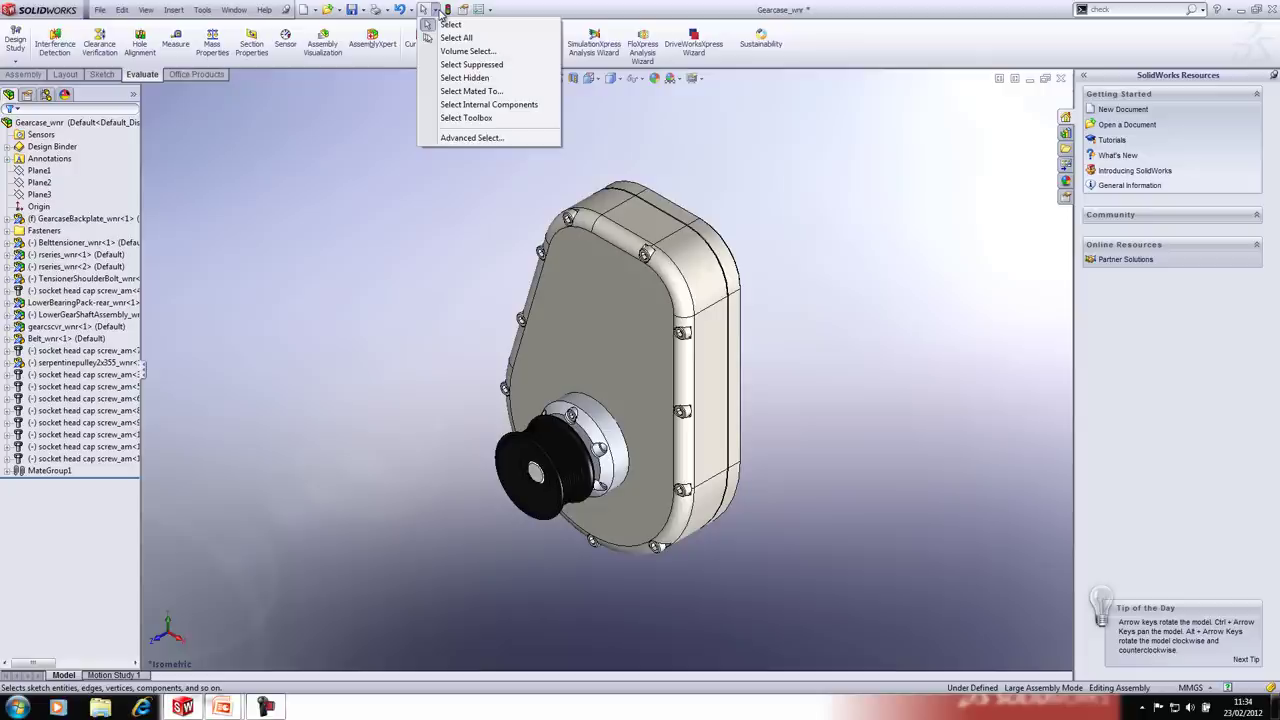
{"action": "left_click", "coordinate": [461, 138]}
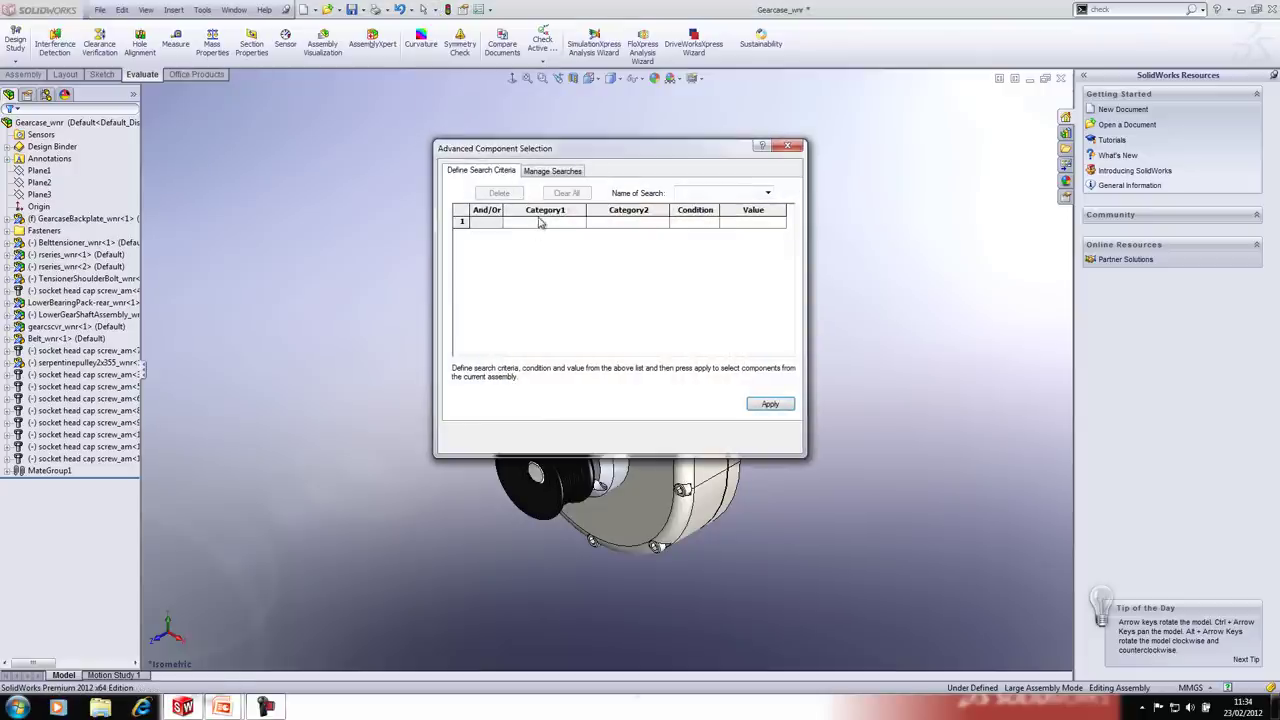
{"action": "left_click", "coordinate": [584, 228]}
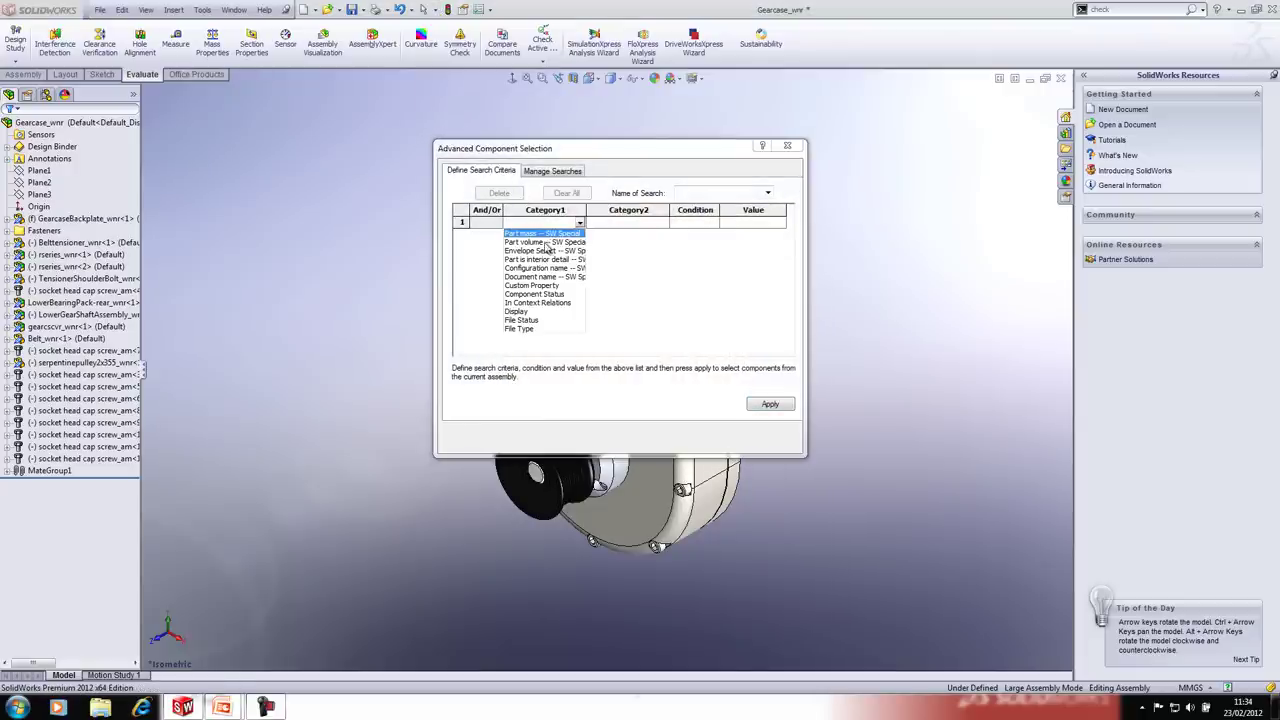
{"action": "left_click", "coordinate": [546, 238]}
{"action": "left_click", "coordinate": [692, 223]}
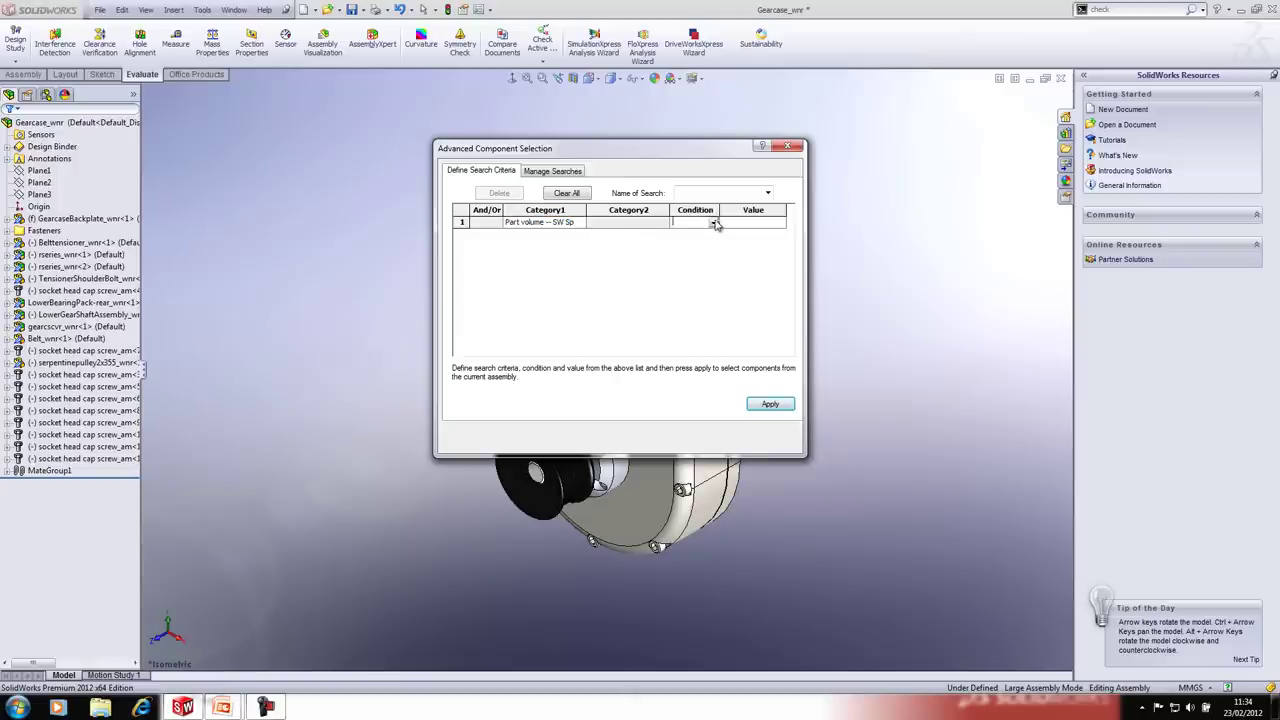
{"action": "left_click", "coordinate": [714, 223]}
{"action": "left_click", "coordinate": [712, 232]}
{"action": "left_click", "coordinate": [766, 223]}
{"action": "left_click", "coordinate": [787, 146]}
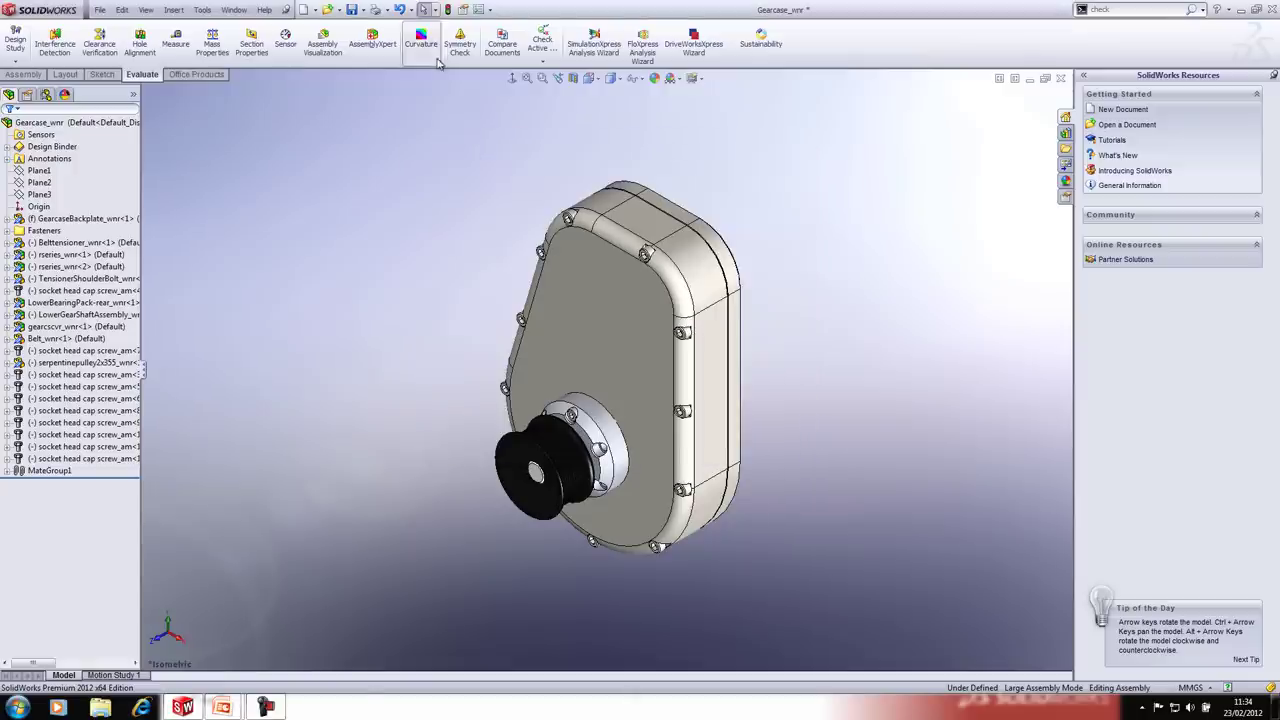
Step: Select all Toolbox components in the assembly and move the selected socket head cap screws into the Fasteners folder
{"action": "left_click", "coordinate": [435, 10]}
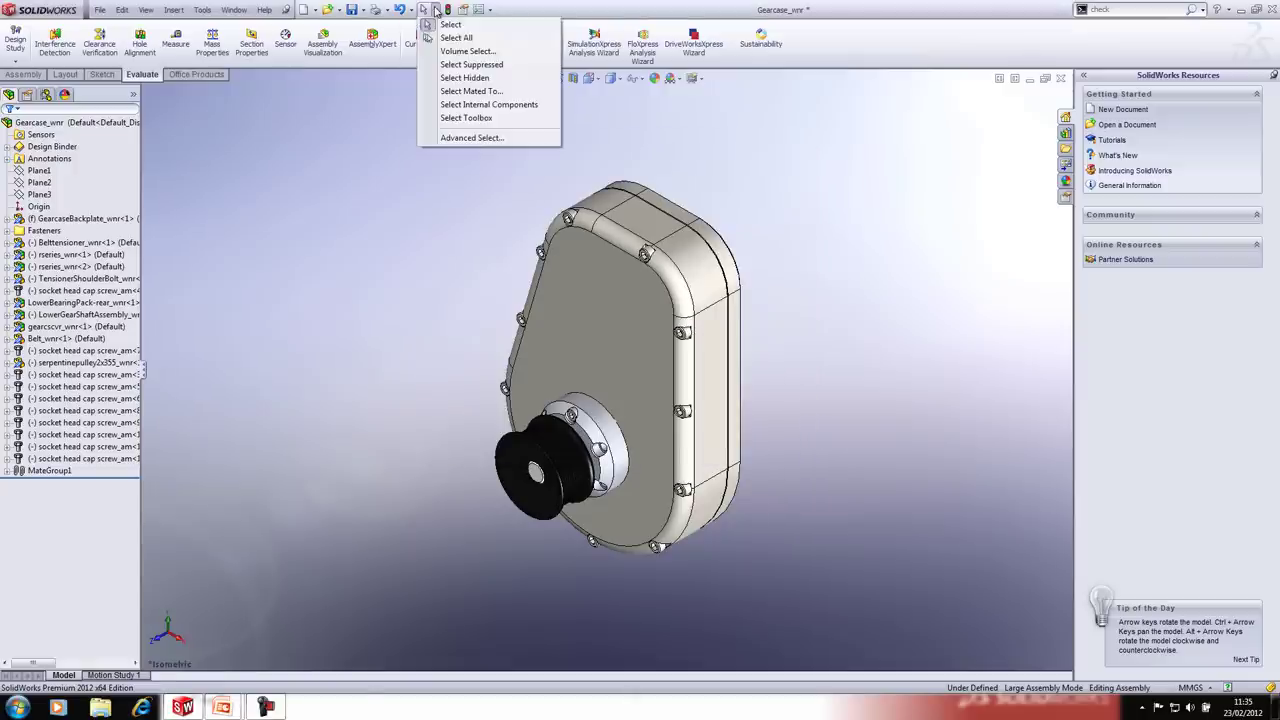
{"action": "left_click", "coordinate": [465, 118]}
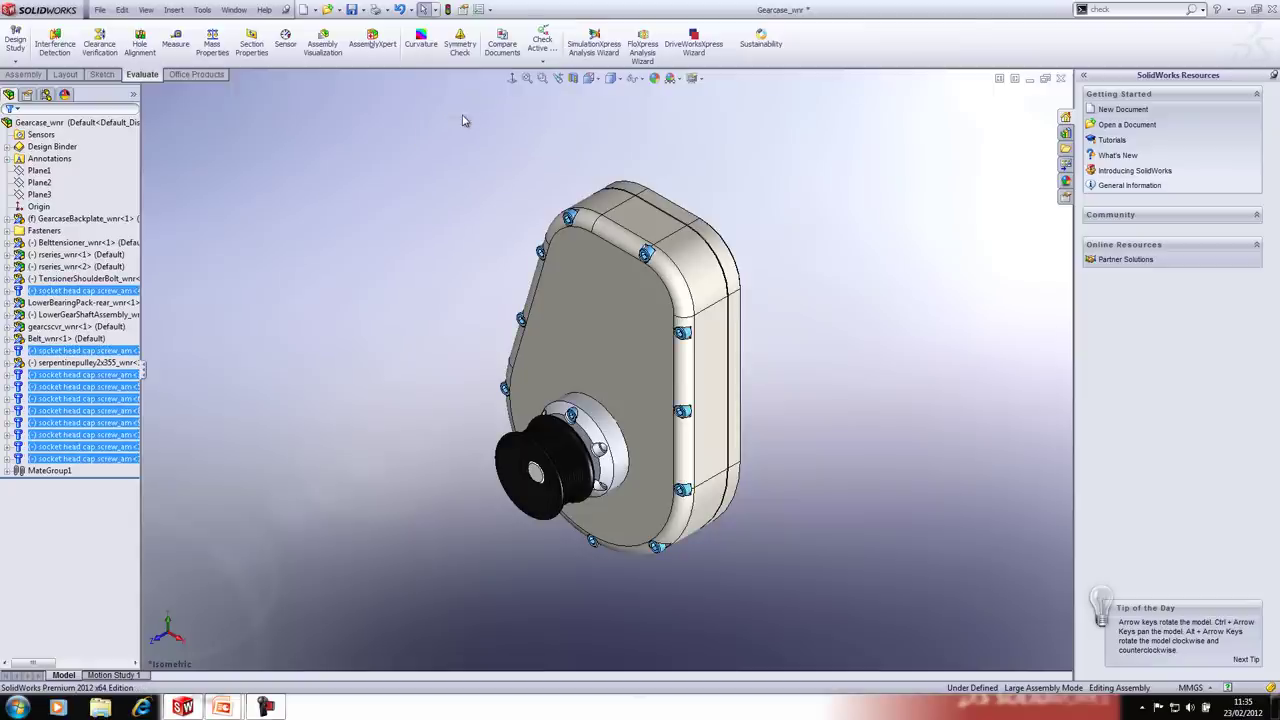
{"action": "left_click_drag", "start_coordinate": [55, 248], "coordinate": [50, 344]}
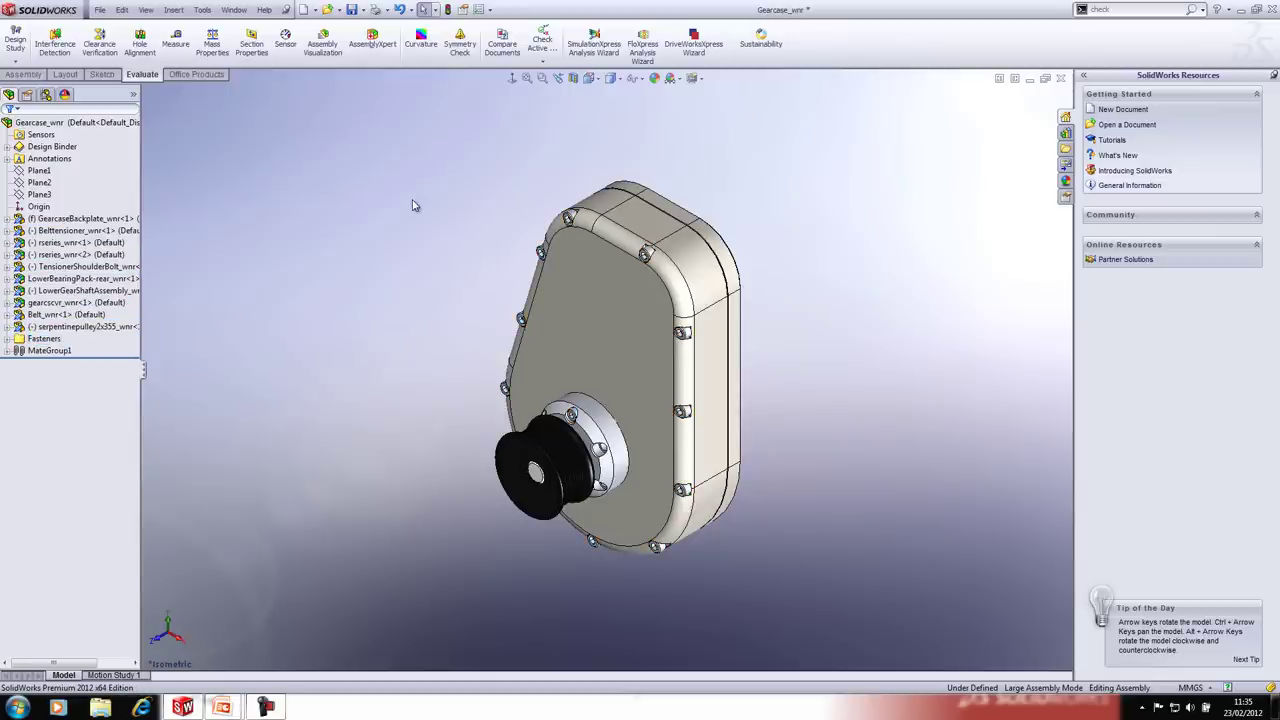
Step: Pattern the bearing cap's socket head cap screw with a Feature Driven Component Pattern that follows the cap's hole pattern, and restore the isometric view
{"action": "scroll", "coordinate": [548, 466], "scroll_direction": "down", "scroll_amount": 5}
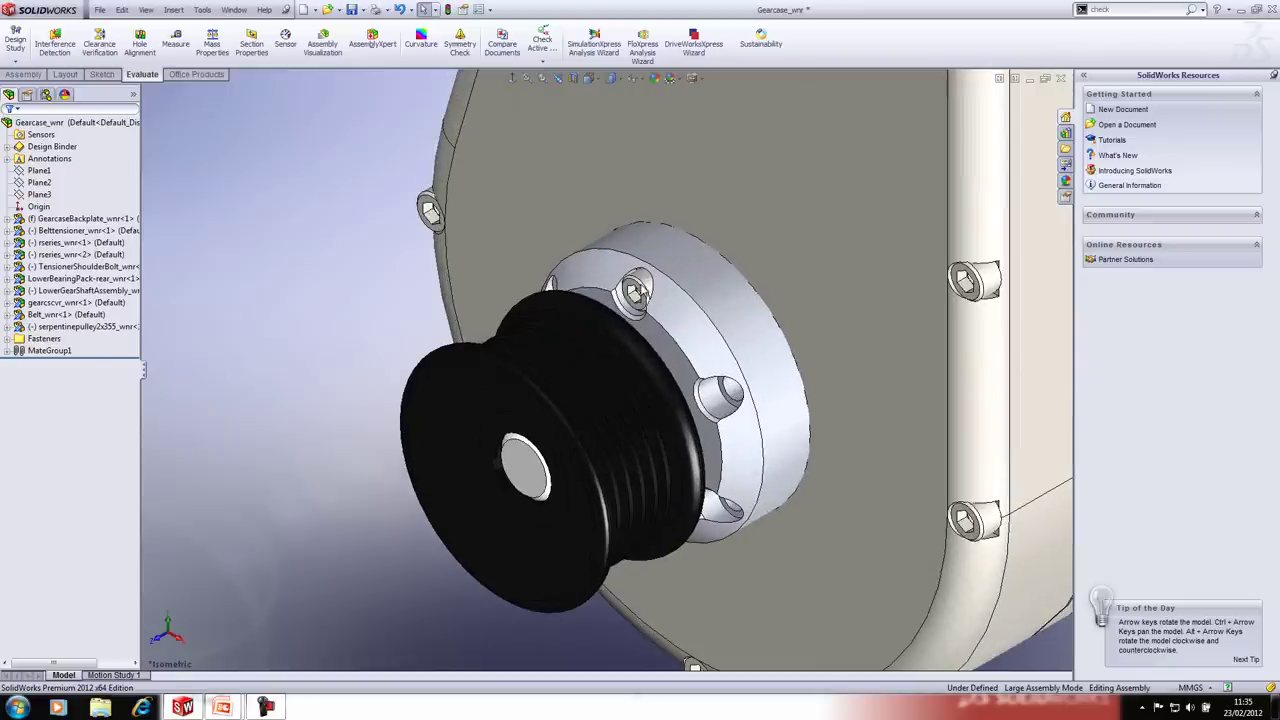
{"action": "left_click", "coordinate": [649, 280]}
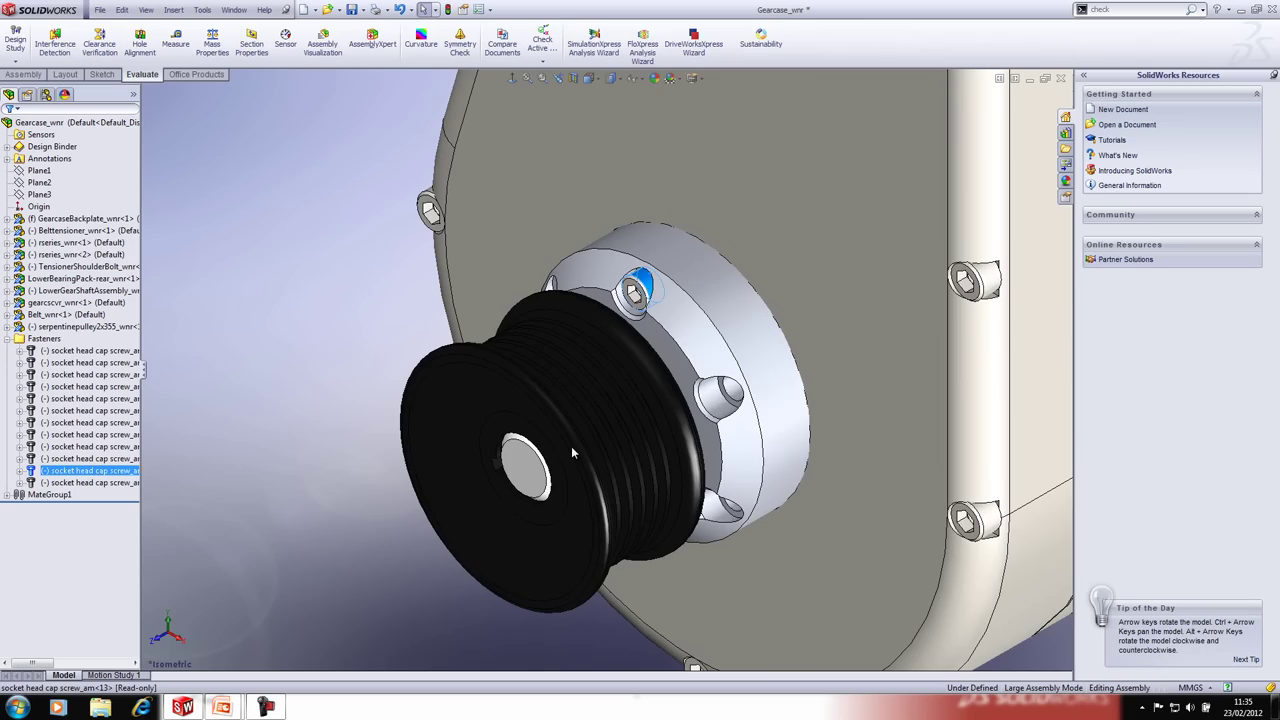
{"action": "middle_click_drag", "start_coordinate": [573, 338], "coordinate": [612, 308]}
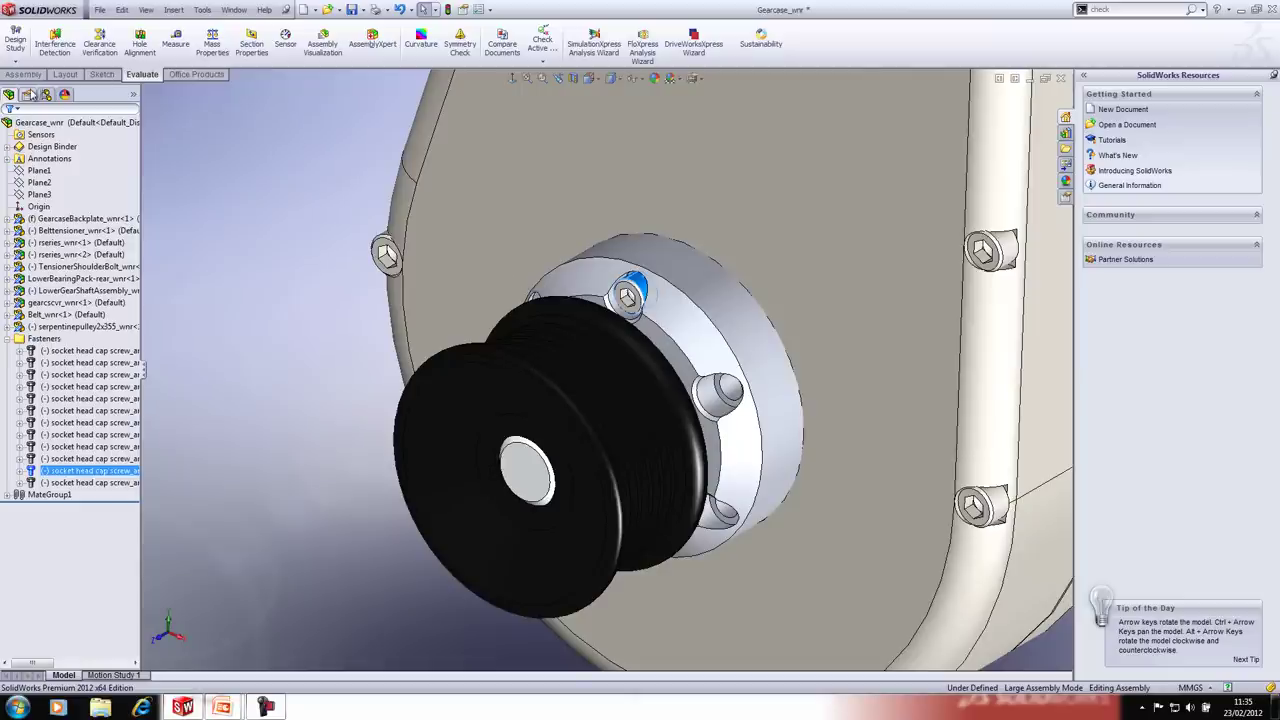
{"action": "left_click", "coordinate": [24, 75]}
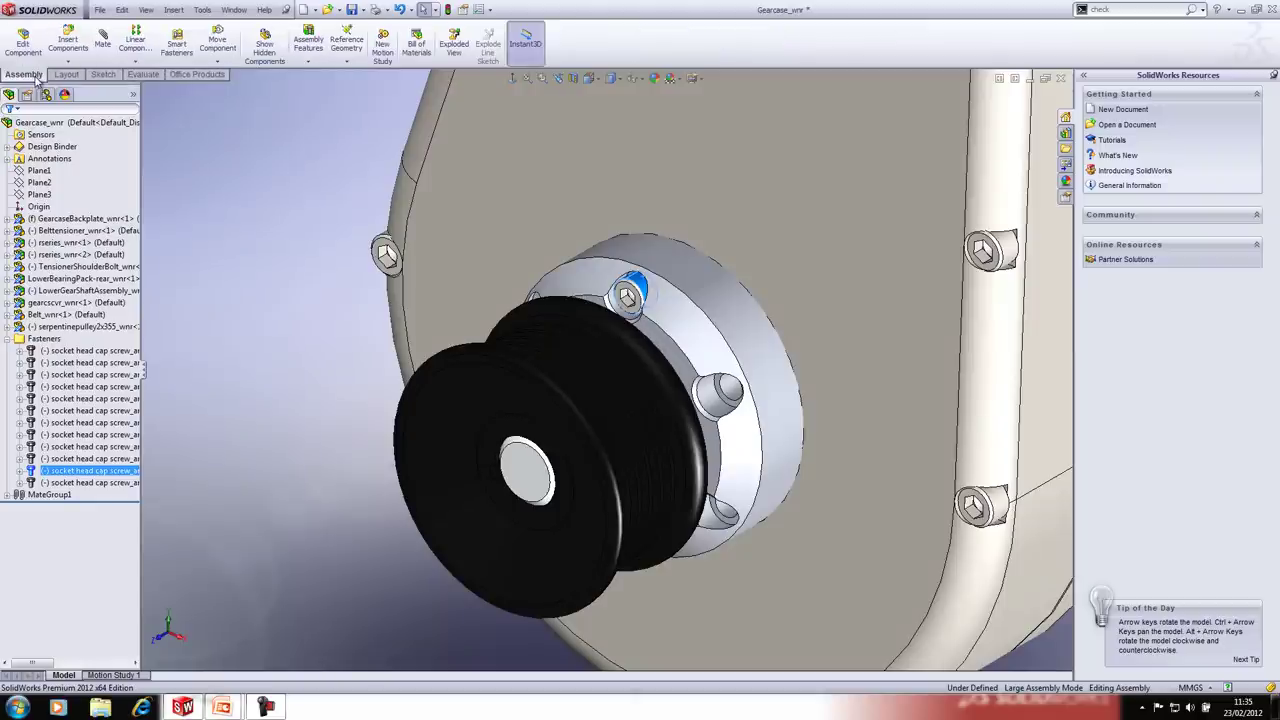
{"action": "left_click", "coordinate": [142, 62]}
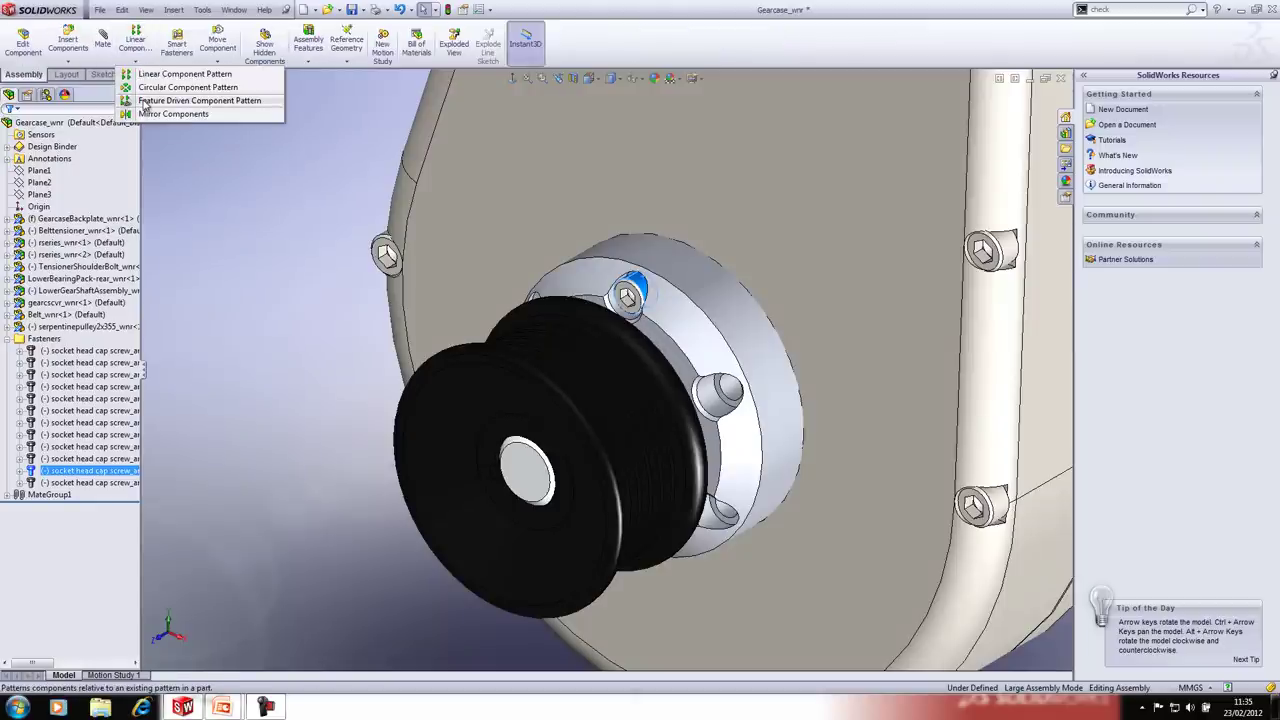
{"action": "left_click", "coordinate": [145, 104]}
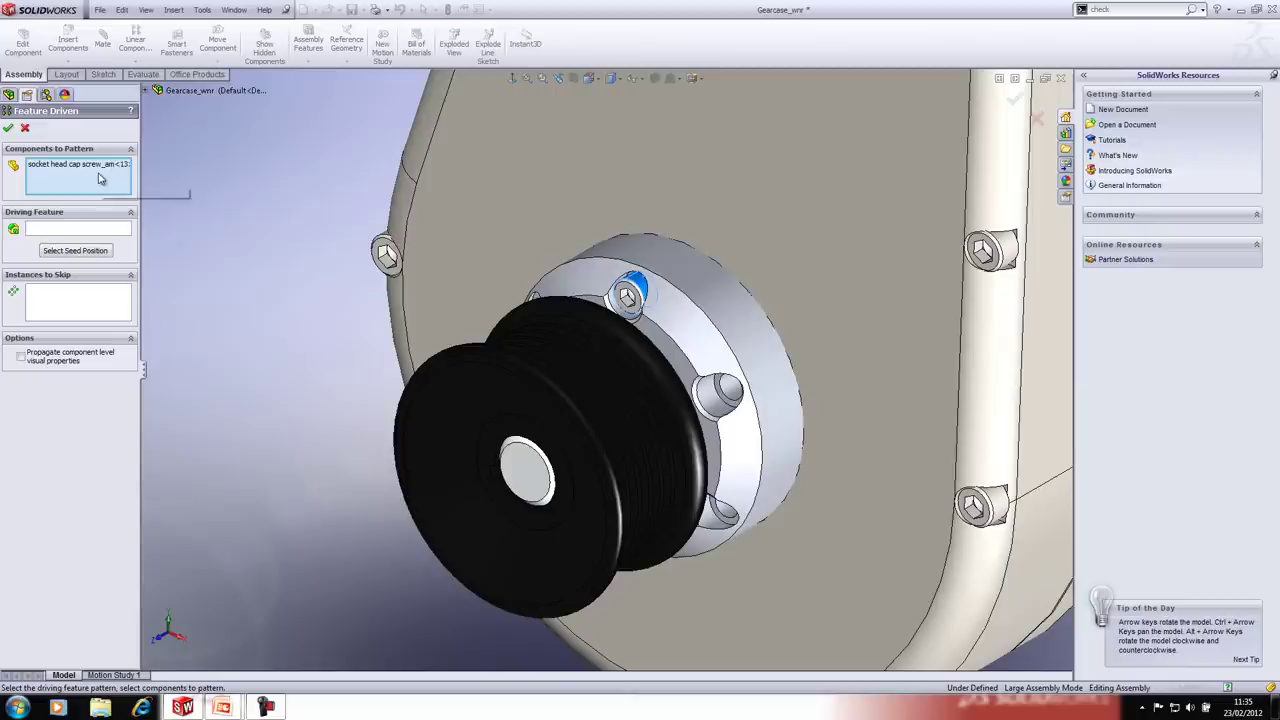
{"action": "left_click", "coordinate": [72, 231]}
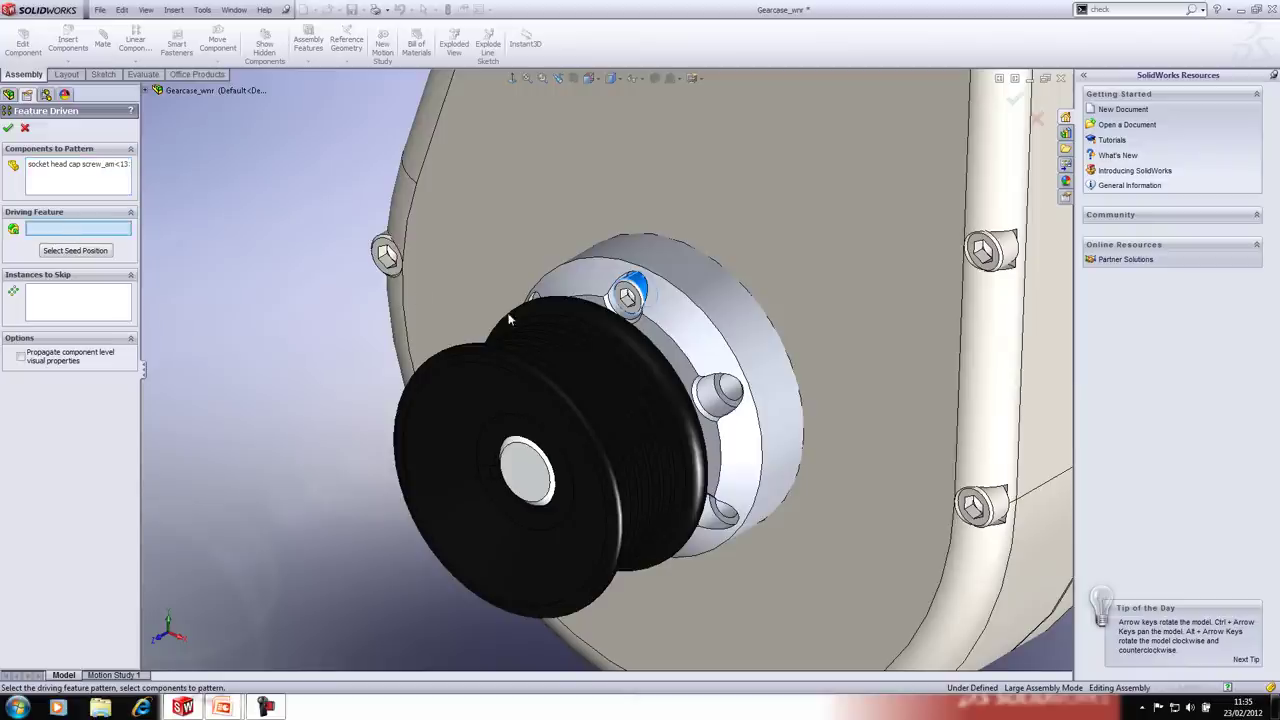
{"action": "left_click", "coordinate": [735, 396]}
{"action": "key", "text": "Return"}
{"action": "middle_click_drag", "start_coordinate": [740, 398], "coordinate": [706, 384]}
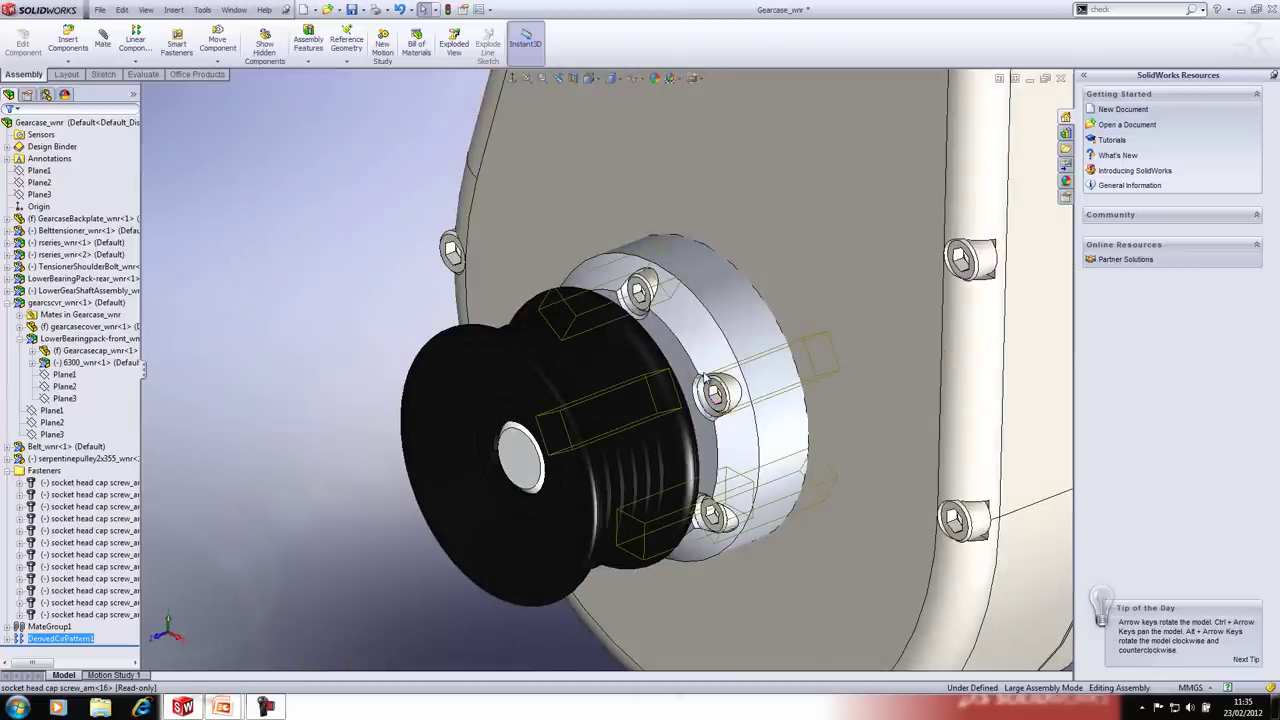
{"action": "key", "text": "ctrl+7"}
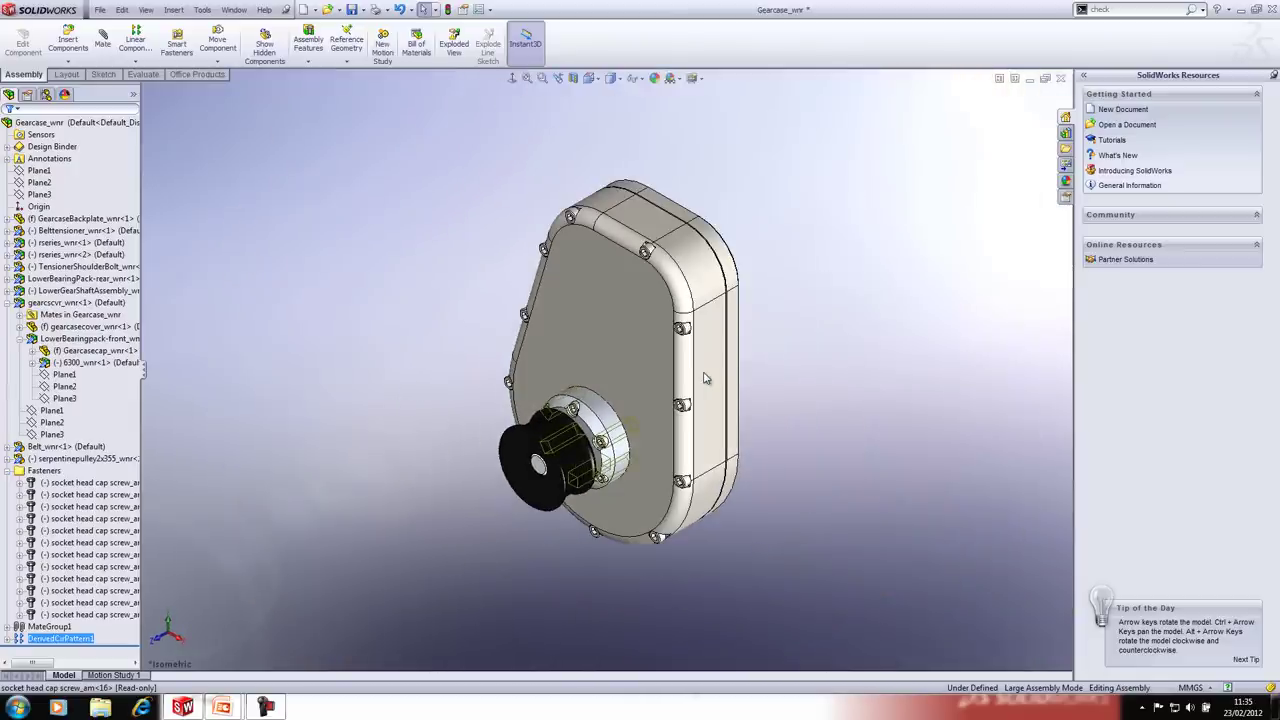
{"action": "left_click", "coordinate": [779, 227]}
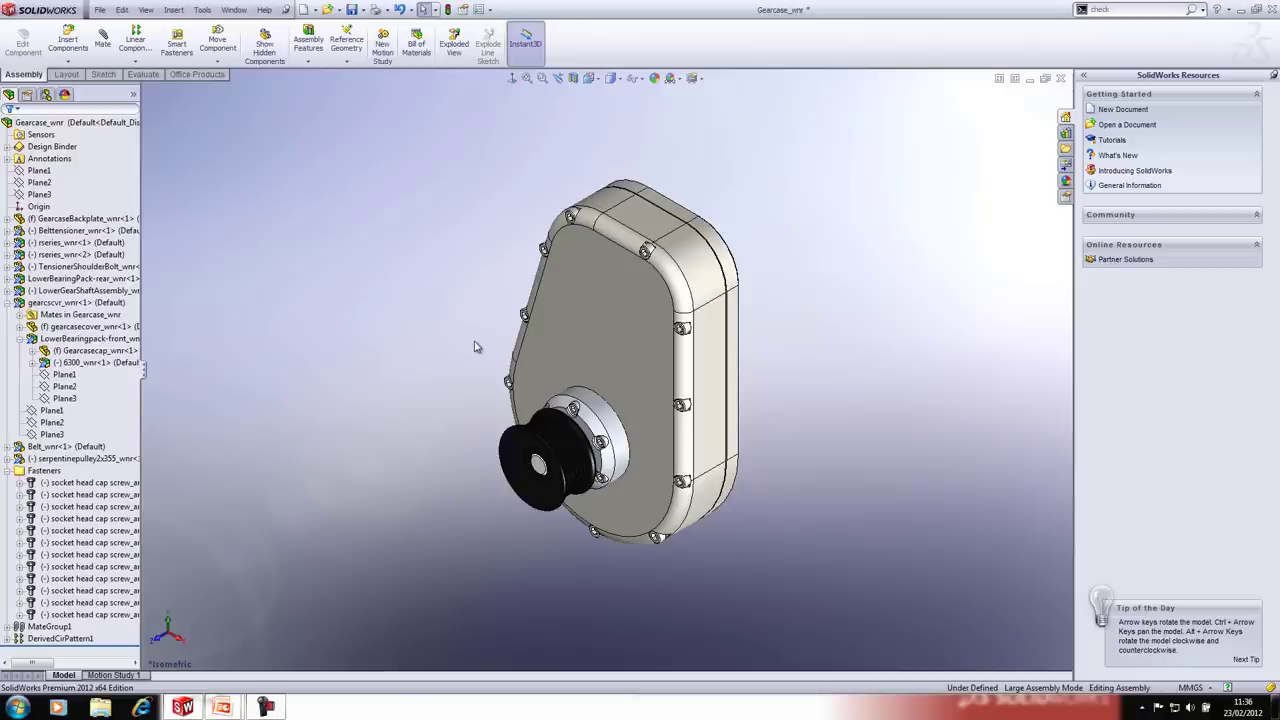
Step: Collapse the expanded feature tree and make the gearcasecover component transparent
{"action": "left_click", "coordinate": [7, 471]}
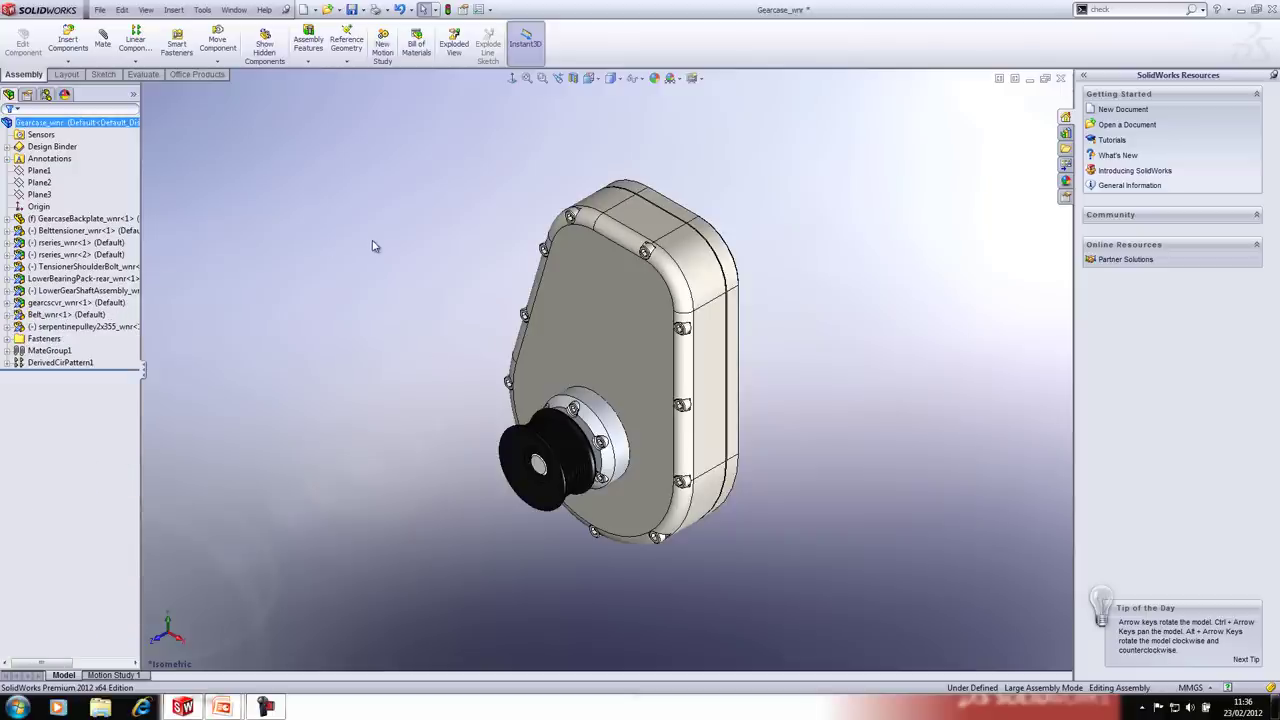
{"action": "right_click", "coordinate": [564, 291]}
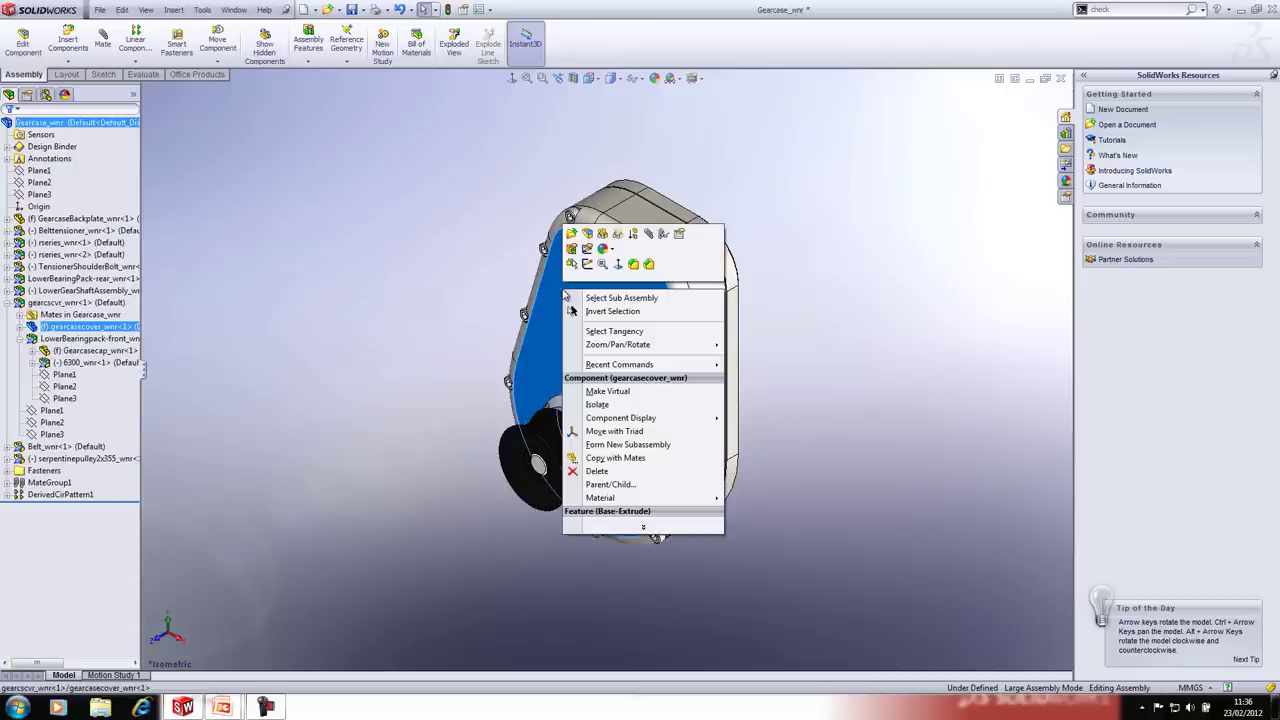
{"action": "left_click", "coordinate": [617, 234]}
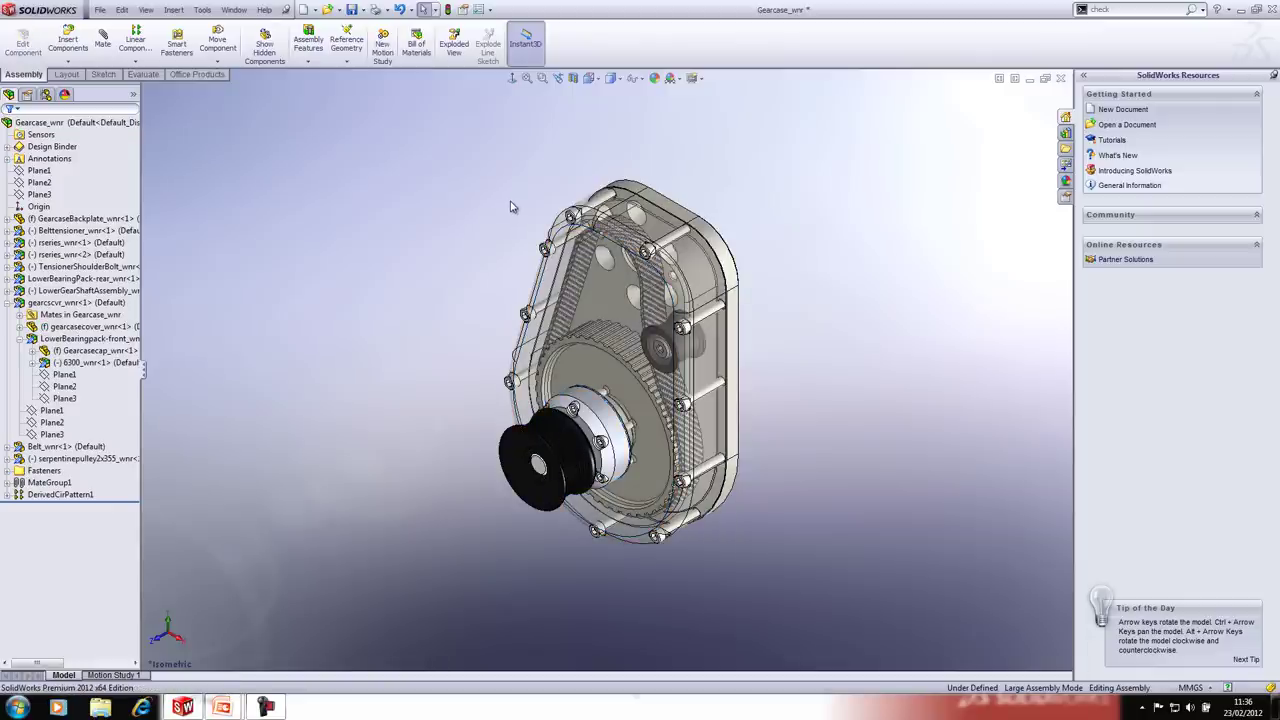
{"action": "scroll", "coordinate": [519, 228], "scroll_direction": "down", "scroll_amount": 2}
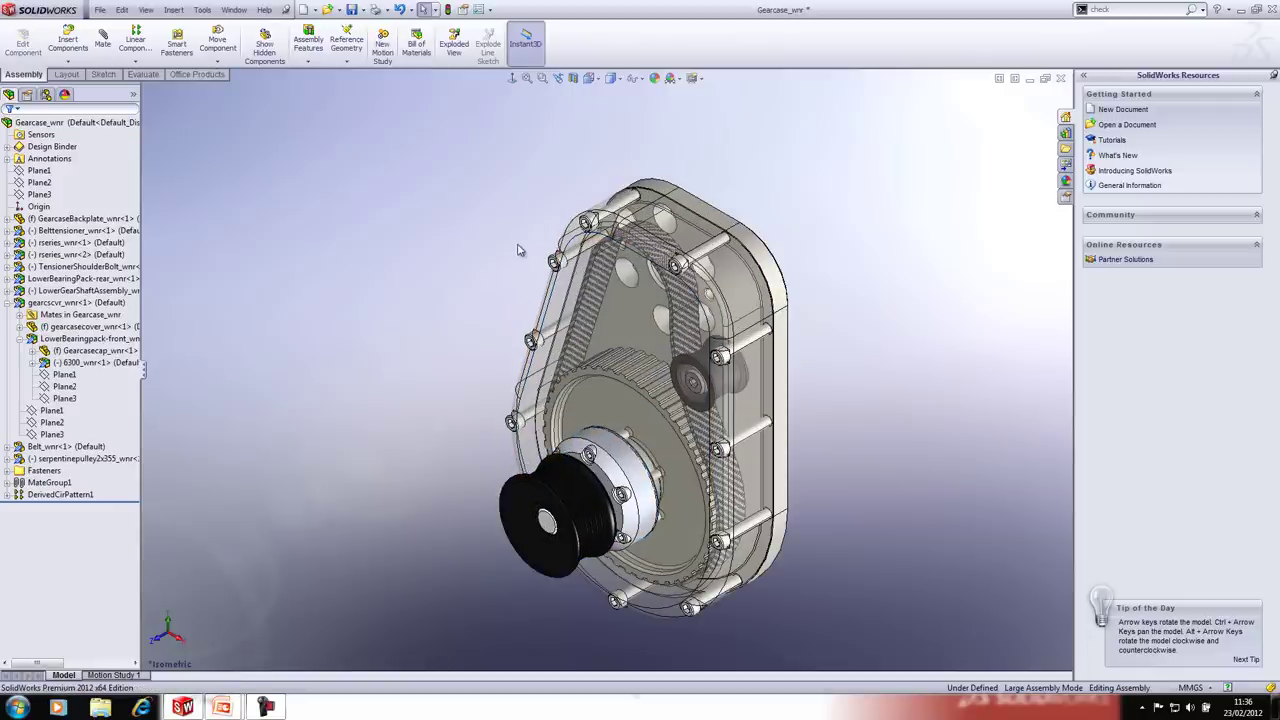
Step: Try selecting faces of the gearcase backplate directly and through the transparent cover, and clear the selection
{"action": "left_click", "coordinate": [717, 218]}
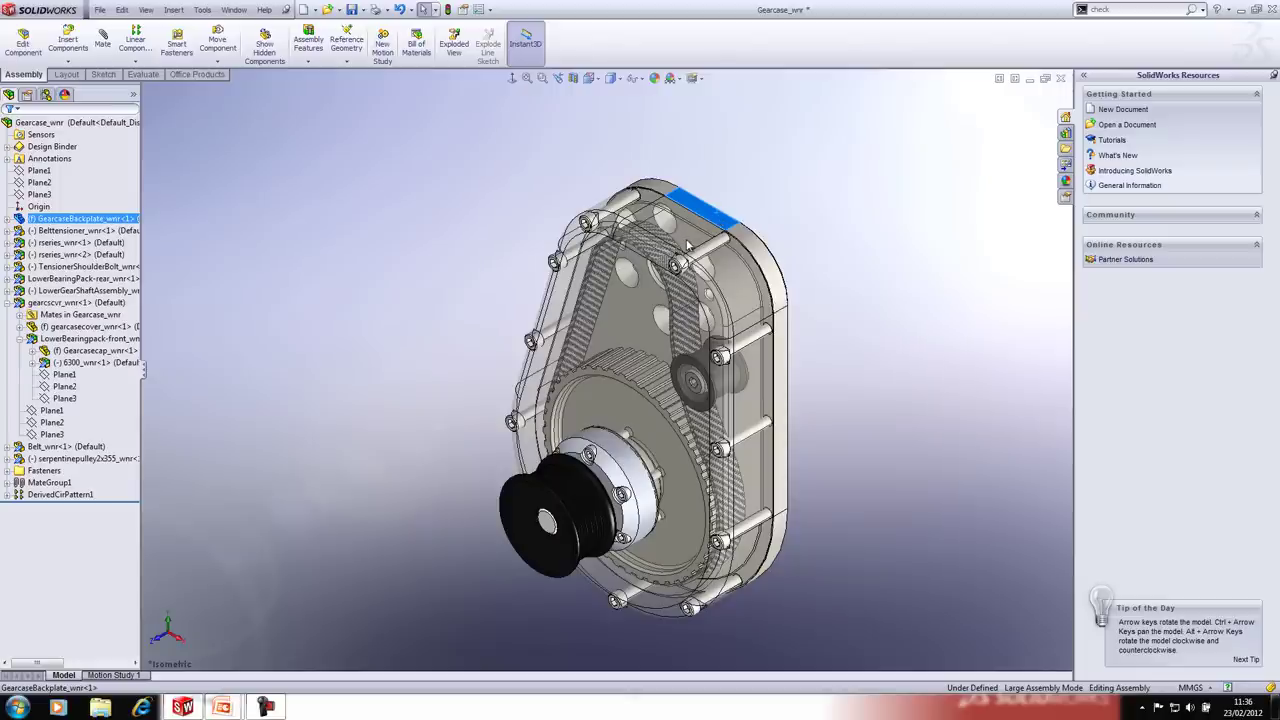
{"action": "left_click", "coordinate": [644, 338], "text": "ctrl"}
{"action": "left_click", "coordinate": [644, 338], "text": "ctrl"}
{"action": "left_click", "coordinate": [650, 352], "text": "ctrl"}
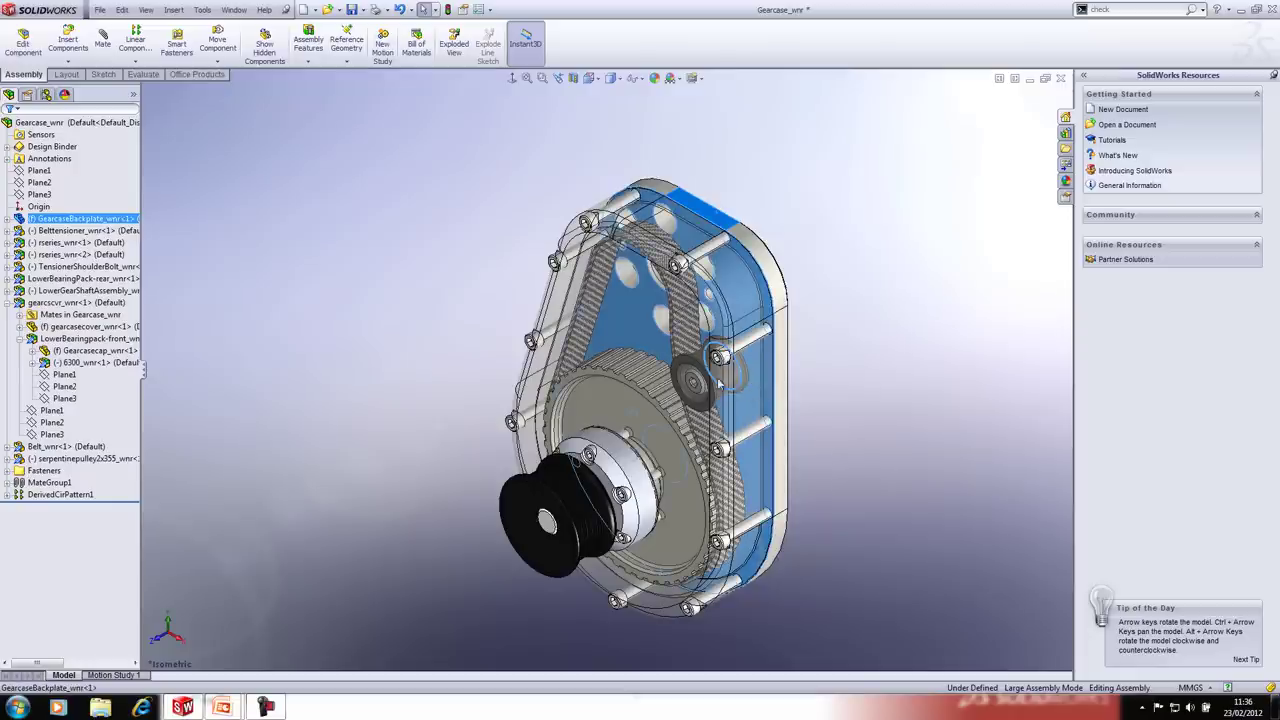
{"action": "left_click", "coordinate": [648, 346], "text": "ctrl"}
{"action": "left_click", "coordinate": [778, 210]}
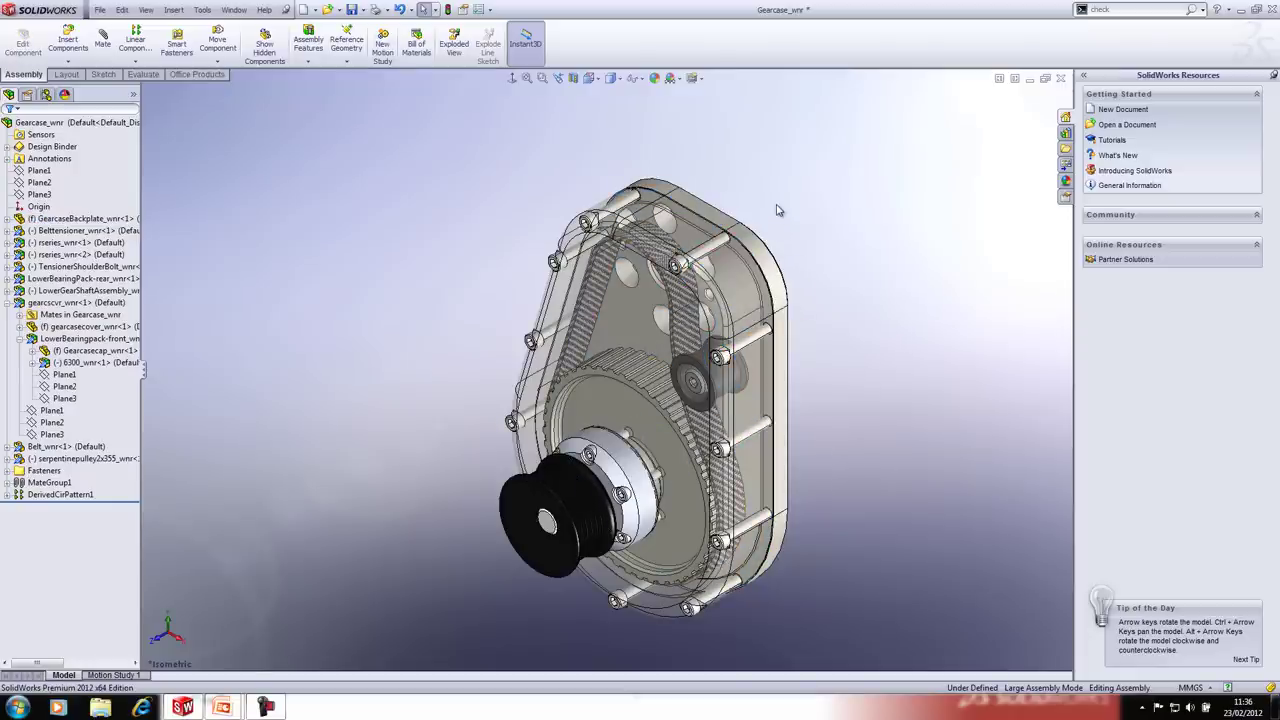
Step: Isolate the gearcase cover together with the gearcase backplate
{"action": "left_click", "coordinate": [630, 320]}
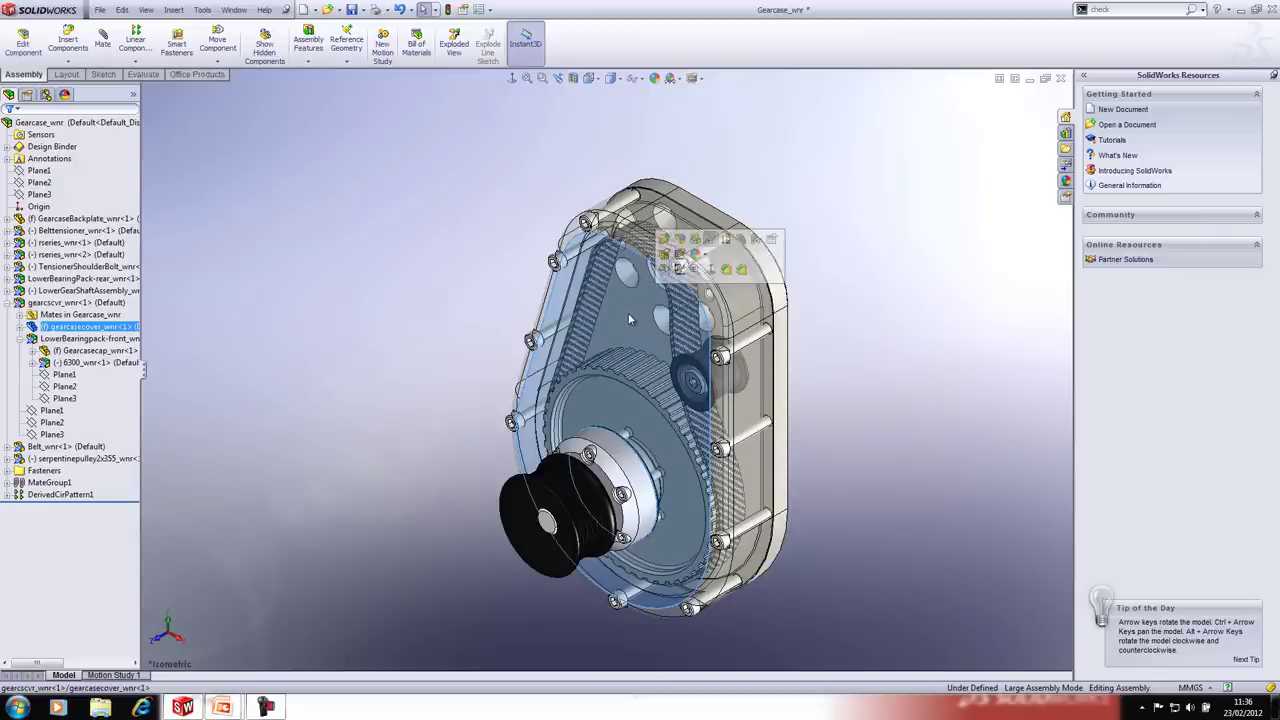
{"action": "left_click", "coordinate": [698, 210], "text": "ctrl"}
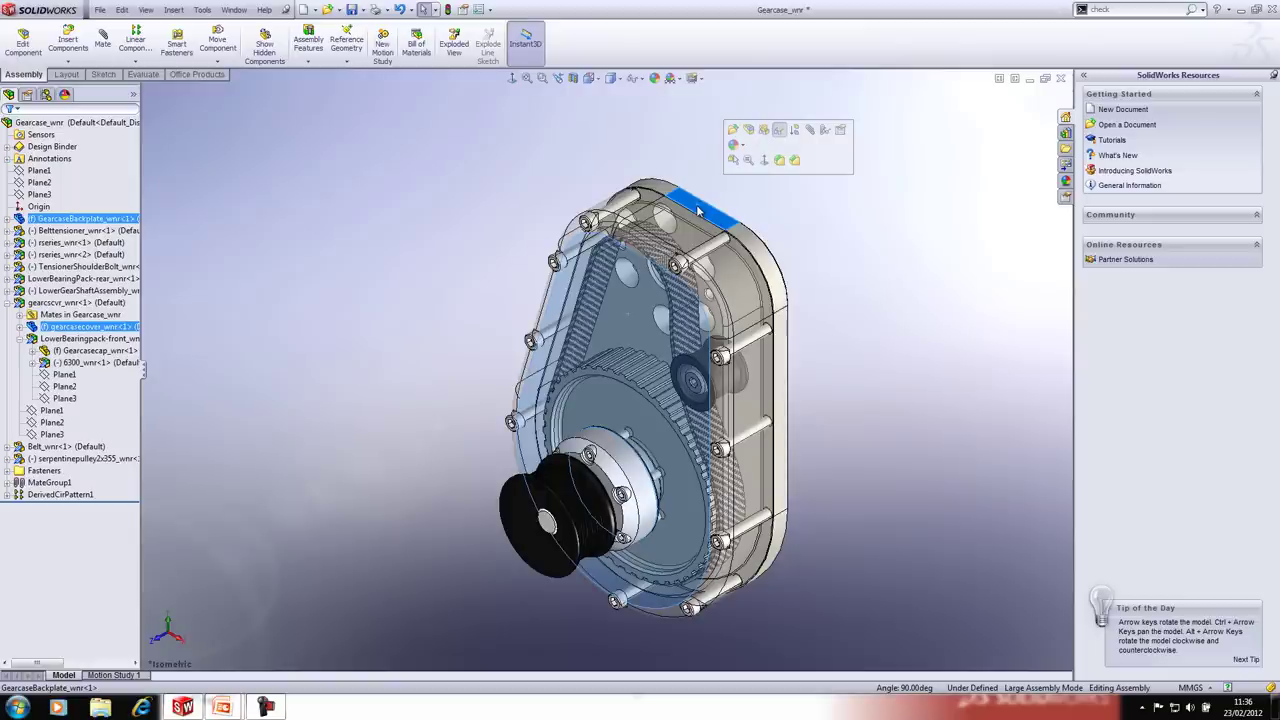
{"action": "right_click", "coordinate": [707, 198]}
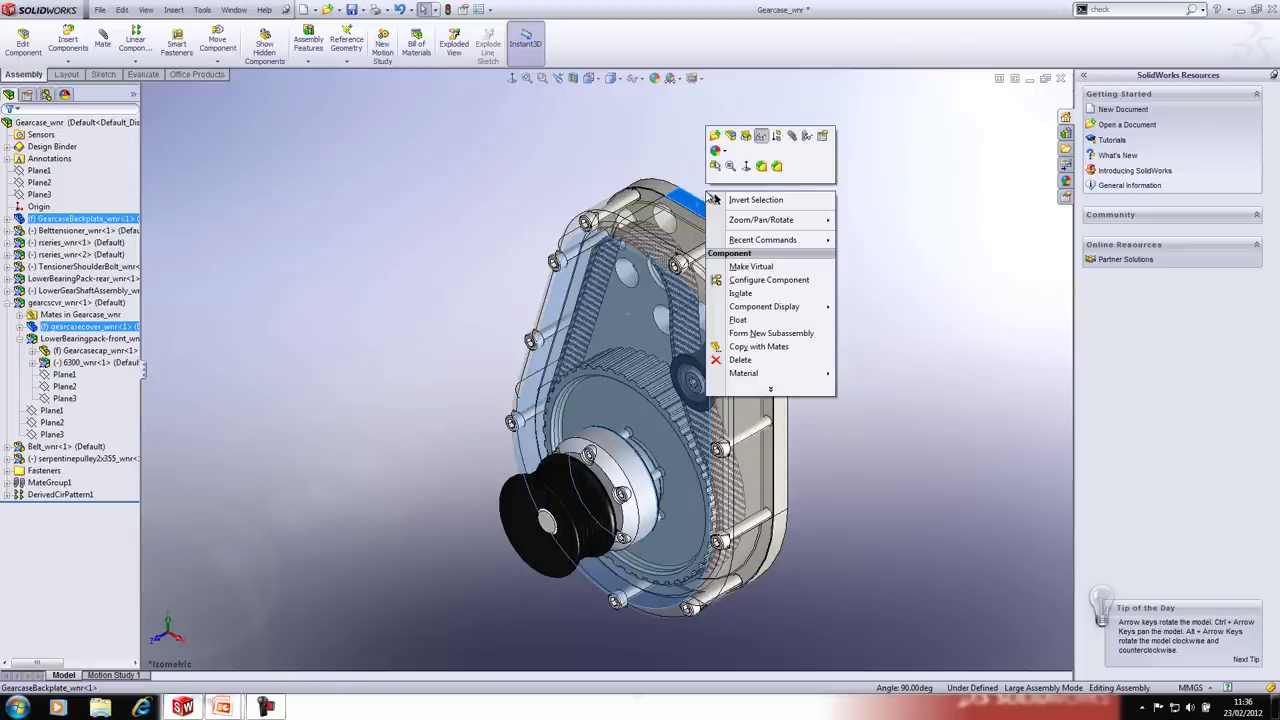
{"action": "left_click", "coordinate": [743, 295]}
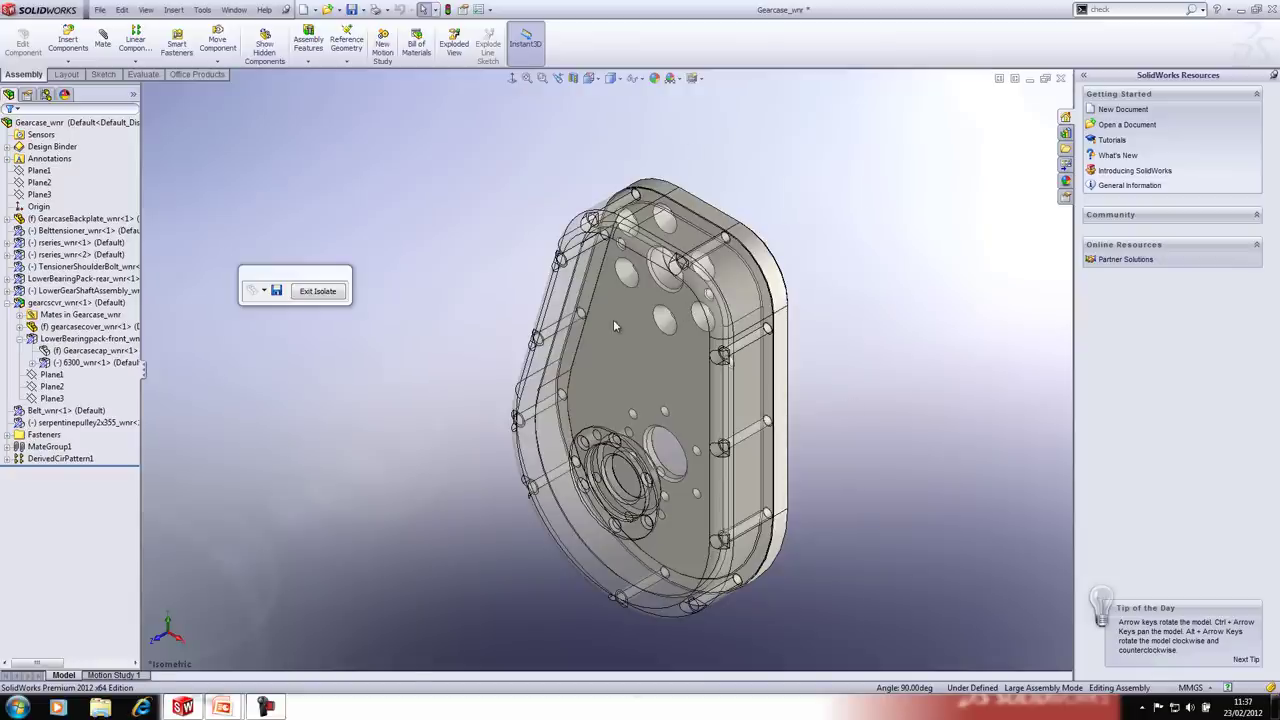
Step: Save the isolated view as a display state named Casing Only and exit Isolate
{"action": "left_click", "coordinate": [276, 291]}
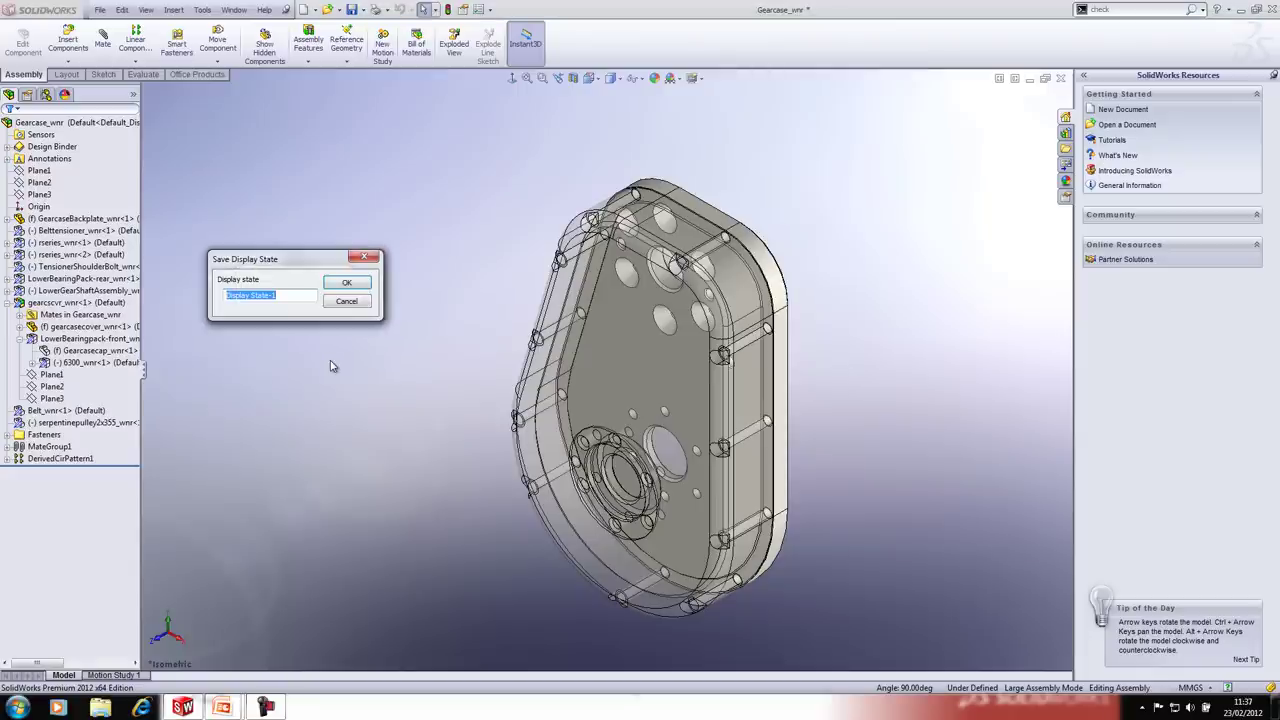
{"action": "type", "text": "Ca"}
{"action": "left_click", "coordinate": [345, 284]}
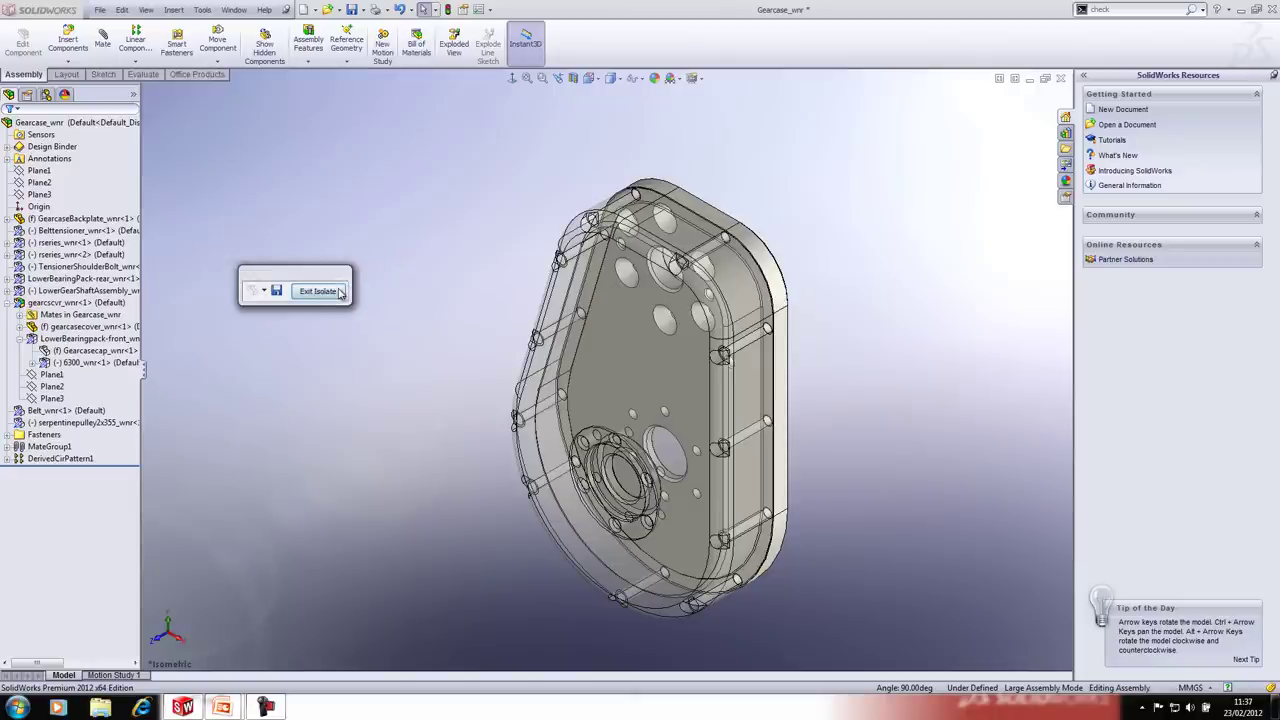
{"action": "left_click", "coordinate": [340, 292]}
Step: Activate the Casing Only display state and turn off the gearcase cover's transparency in it
{"action": "left_click", "coordinate": [135, 95]}
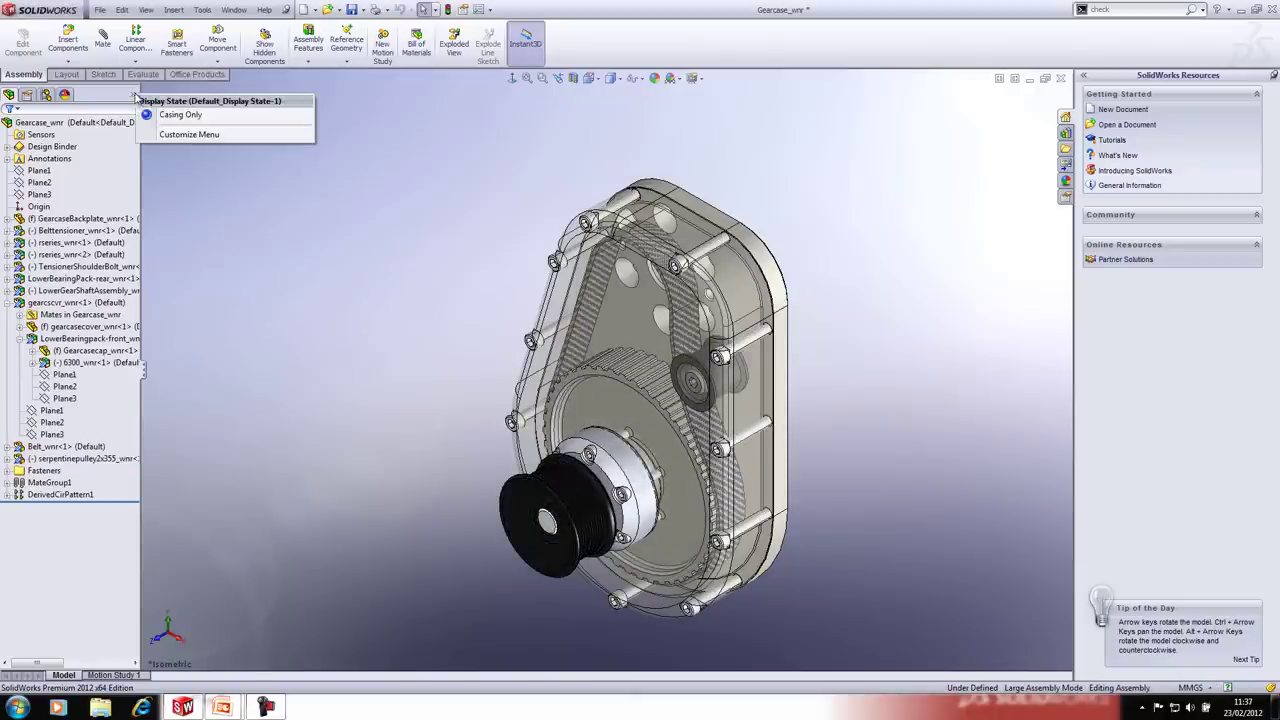
{"action": "left_click", "coordinate": [156, 111]}
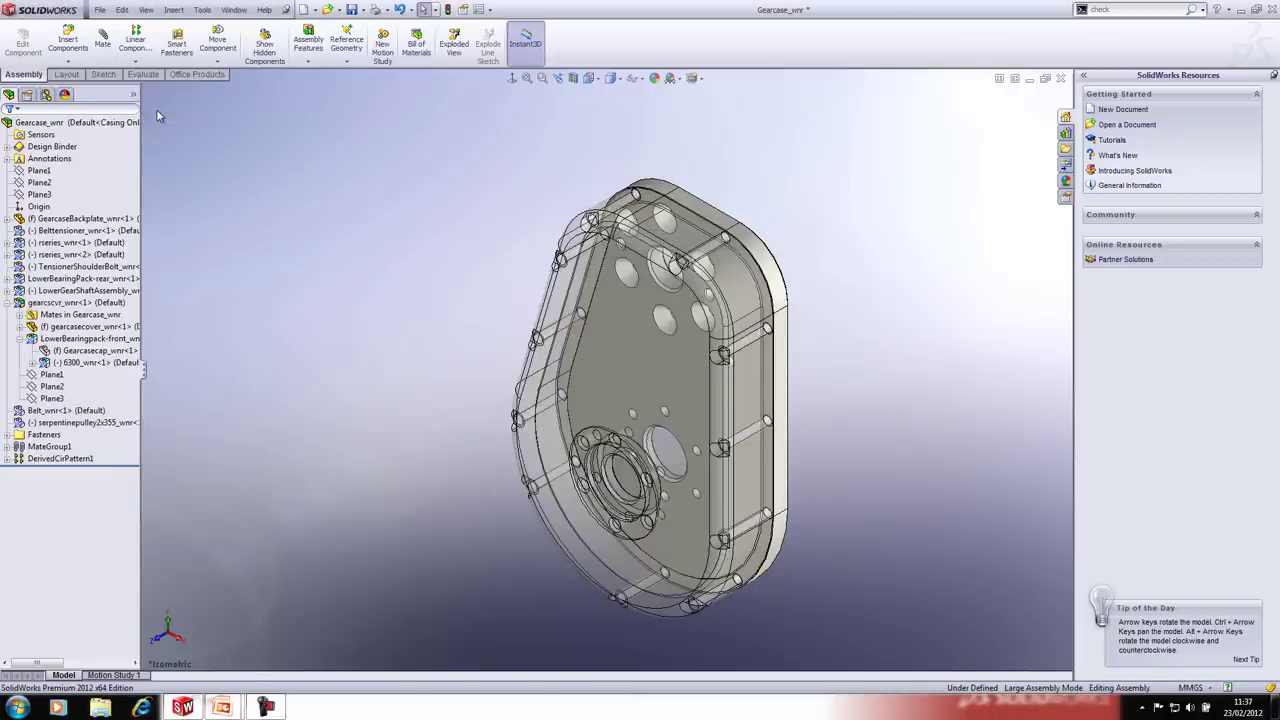
{"action": "left_click", "coordinate": [598, 372]}
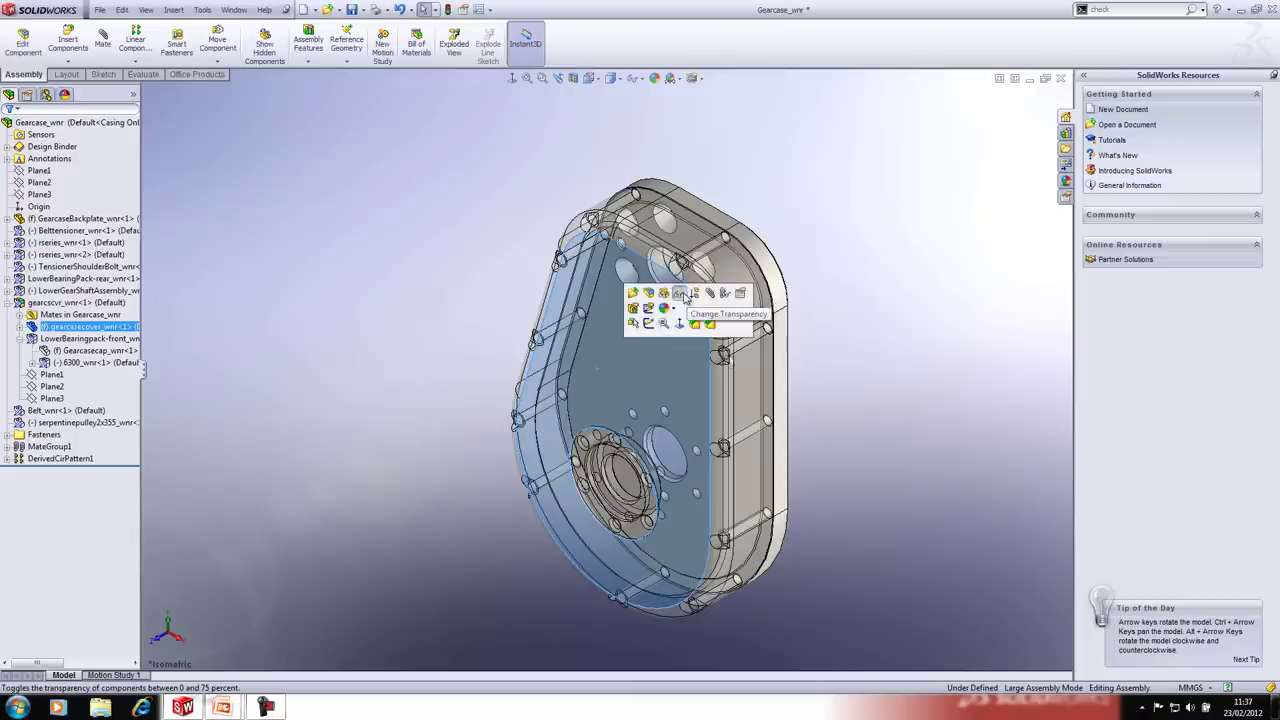
{"action": "left_click", "coordinate": [645, 297]}
{"action": "left_click", "coordinate": [406, 240]}
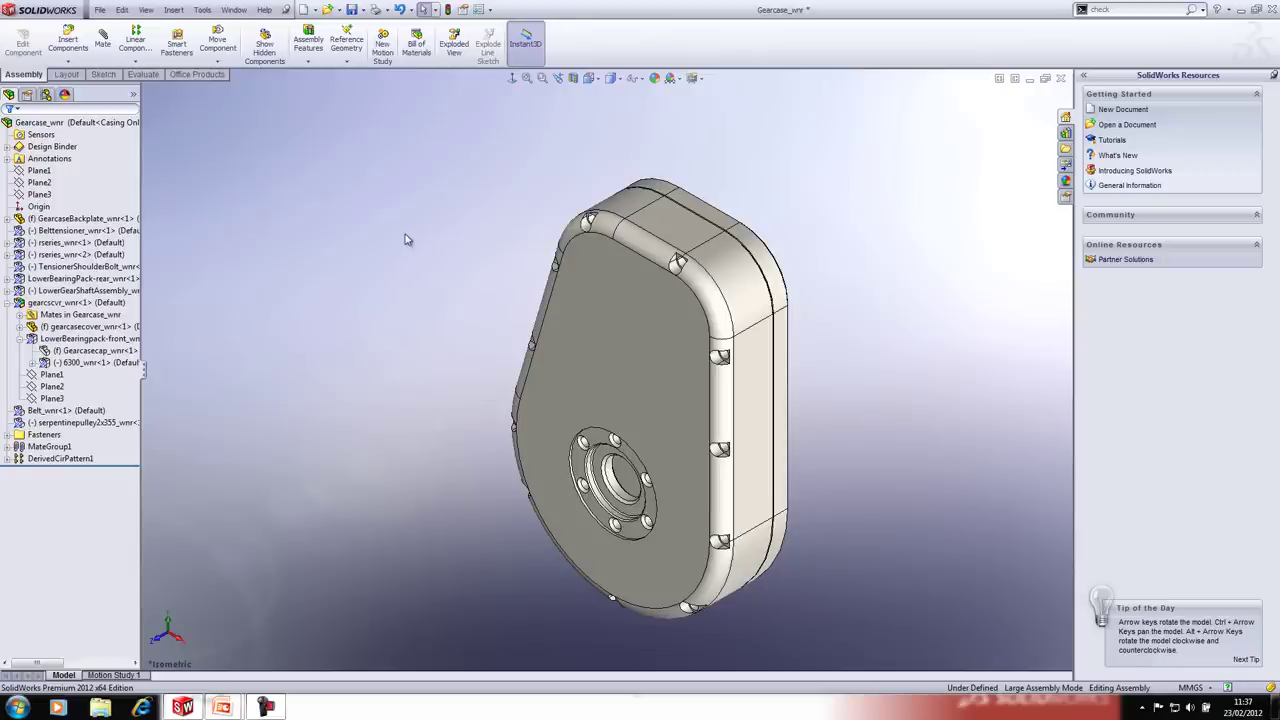
Step: Switch the gearcase assembly to its default display state and back to Casing Only to compare the two views
{"action": "left_click", "coordinate": [133, 94]}
{"action": "left_click", "coordinate": [160, 116]}
{"action": "left_click", "coordinate": [133, 94]}
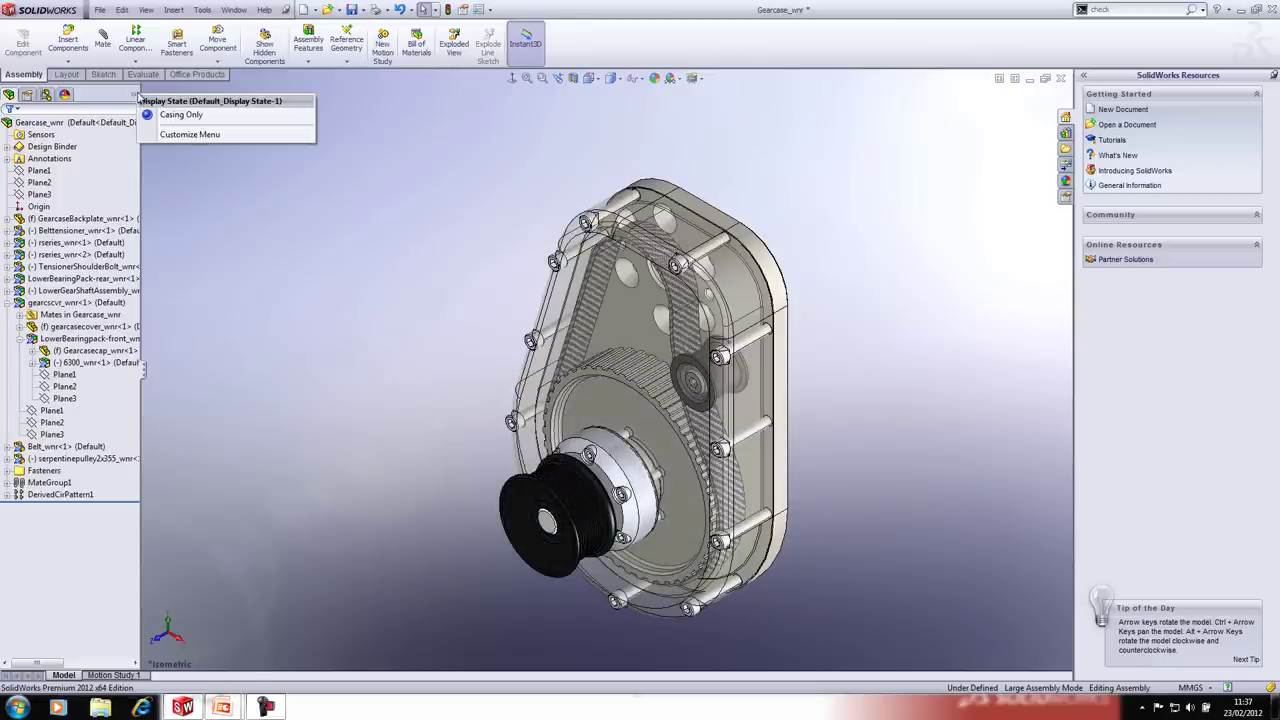
{"action": "left_click", "coordinate": [167, 116]}
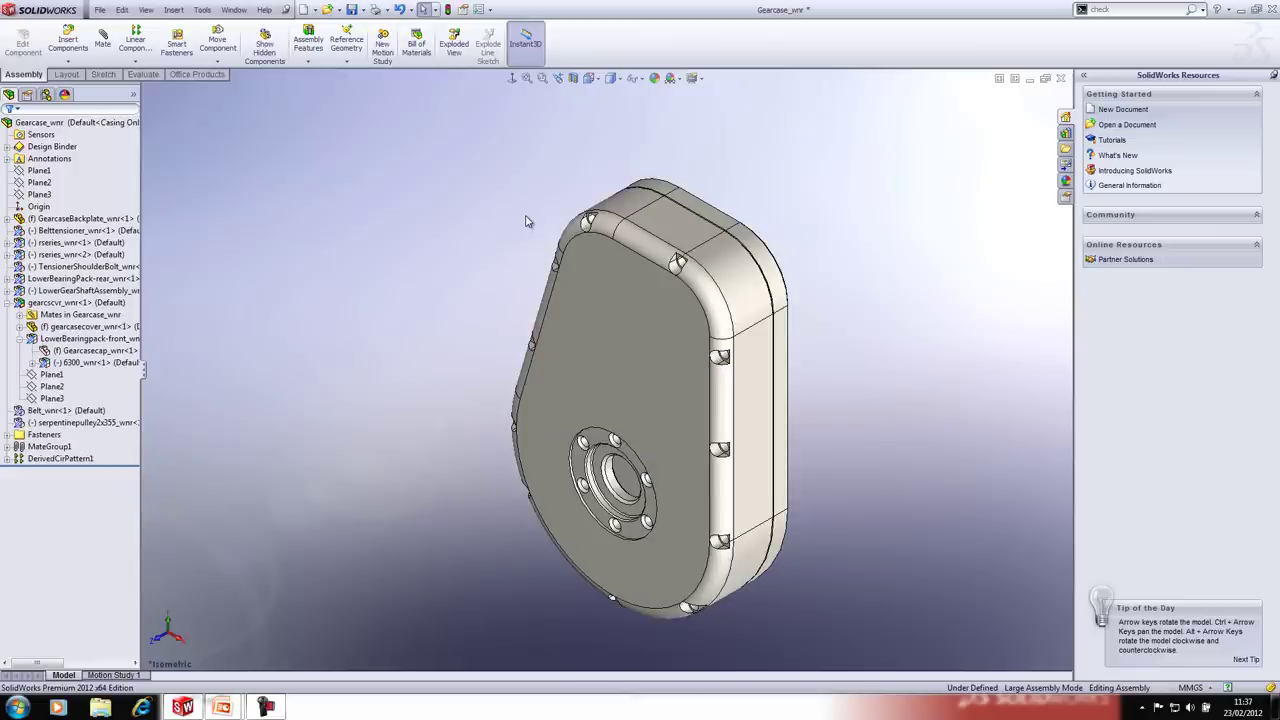
Step: Close the Gearcase_wnr assembly without saving and open the recent FanShaft _WNR assembly
{"action": "left_click", "coordinate": [1061, 84]}
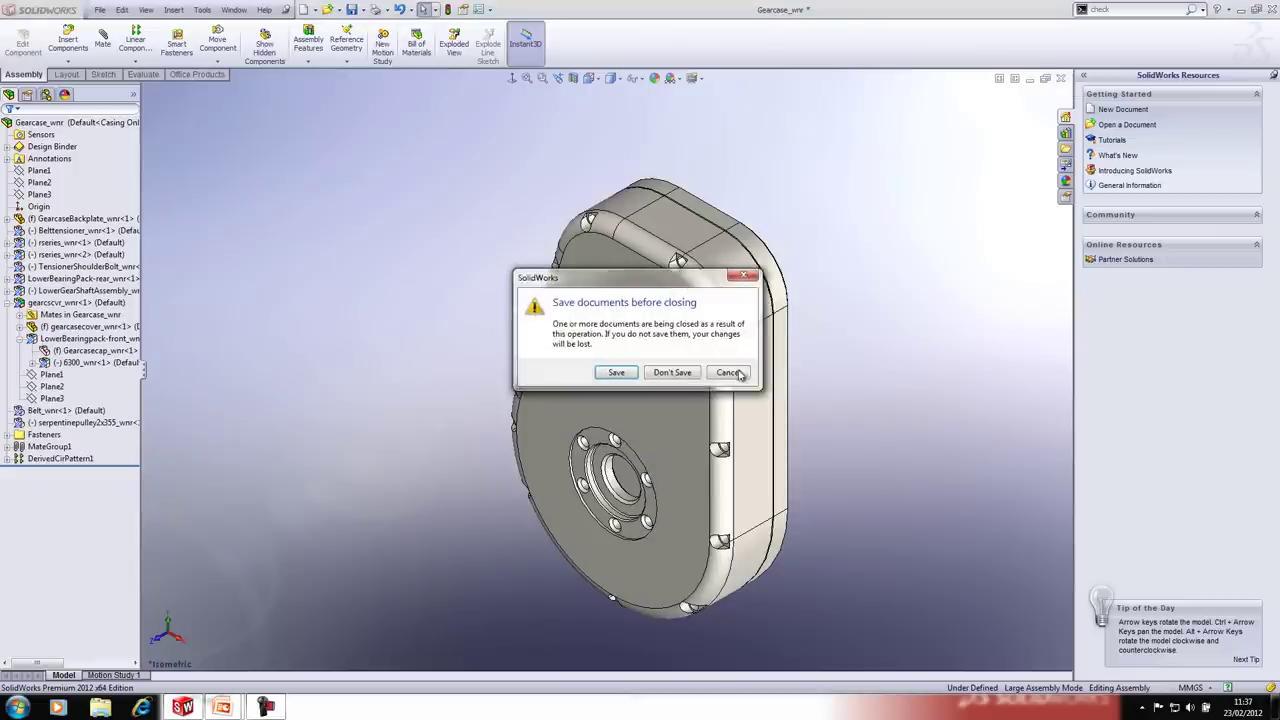
{"action": "left_click", "coordinate": [673, 372]}
{"action": "left_click", "coordinate": [101, 10]}
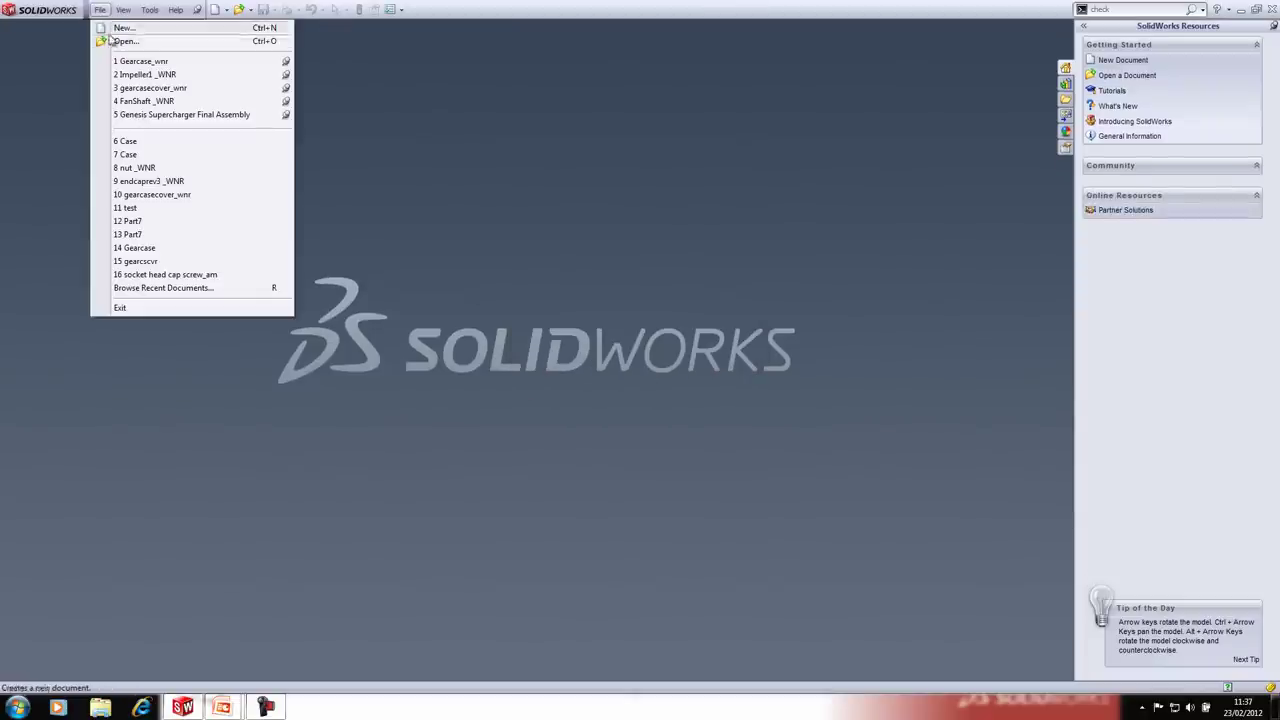
{"action": "left_click", "coordinate": [140, 101]}
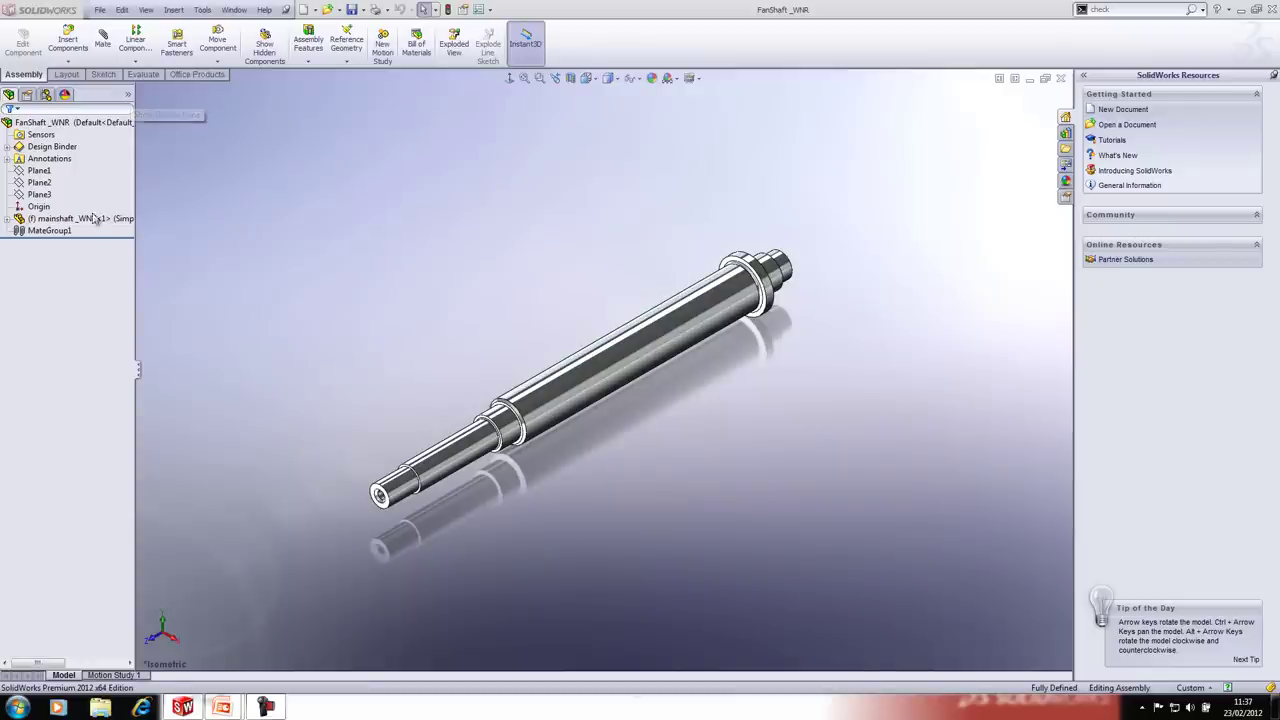
Step: Insert the endcaprev3 _WNR part from the Webinar files folder and place it in free space above the shaft
{"action": "left_click", "coordinate": [86, 220]}
{"action": "left_click", "coordinate": [421, 201]}
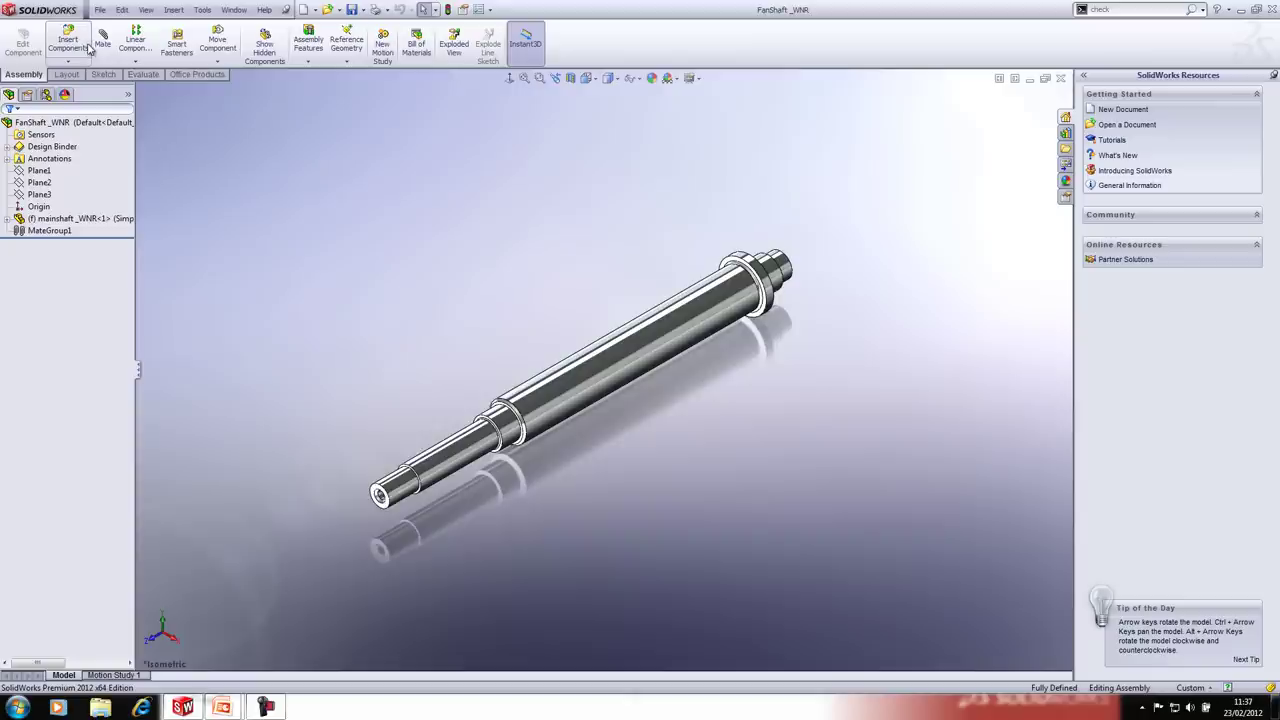
{"action": "key", "text": "s"}
{"action": "left_click", "coordinate": [353, 305]}
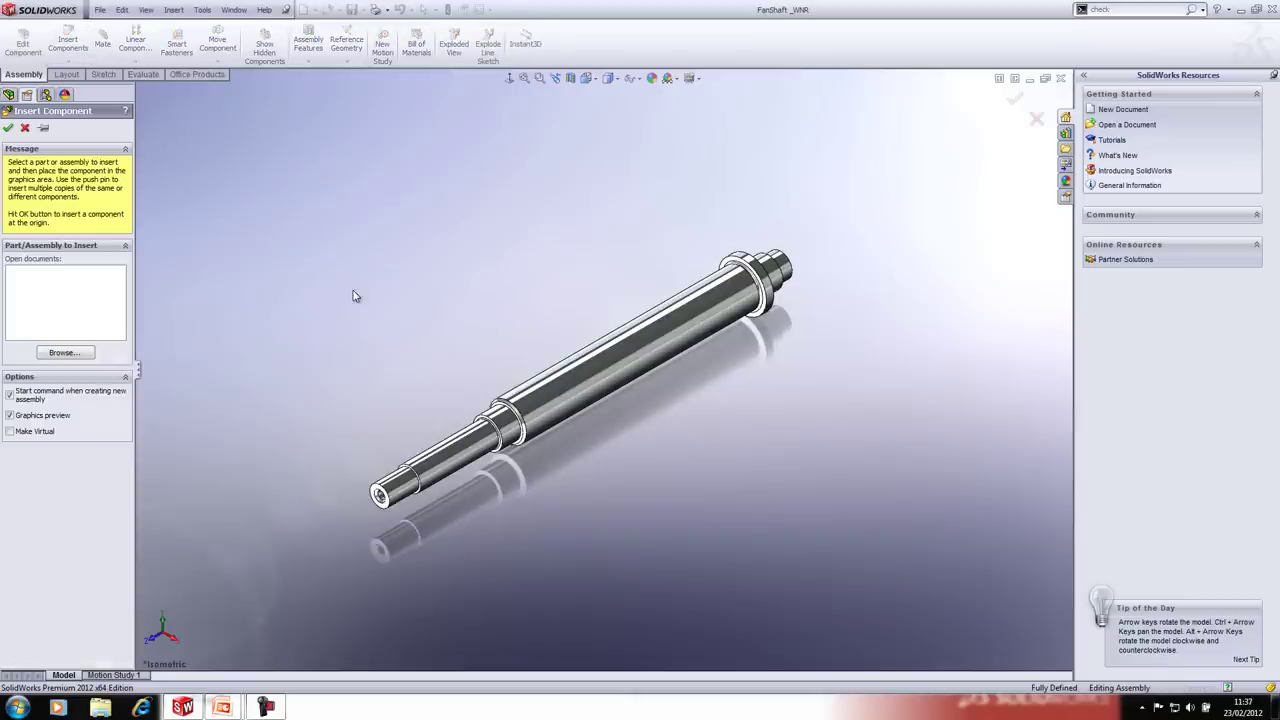
{"action": "left_click", "coordinate": [62, 353]}
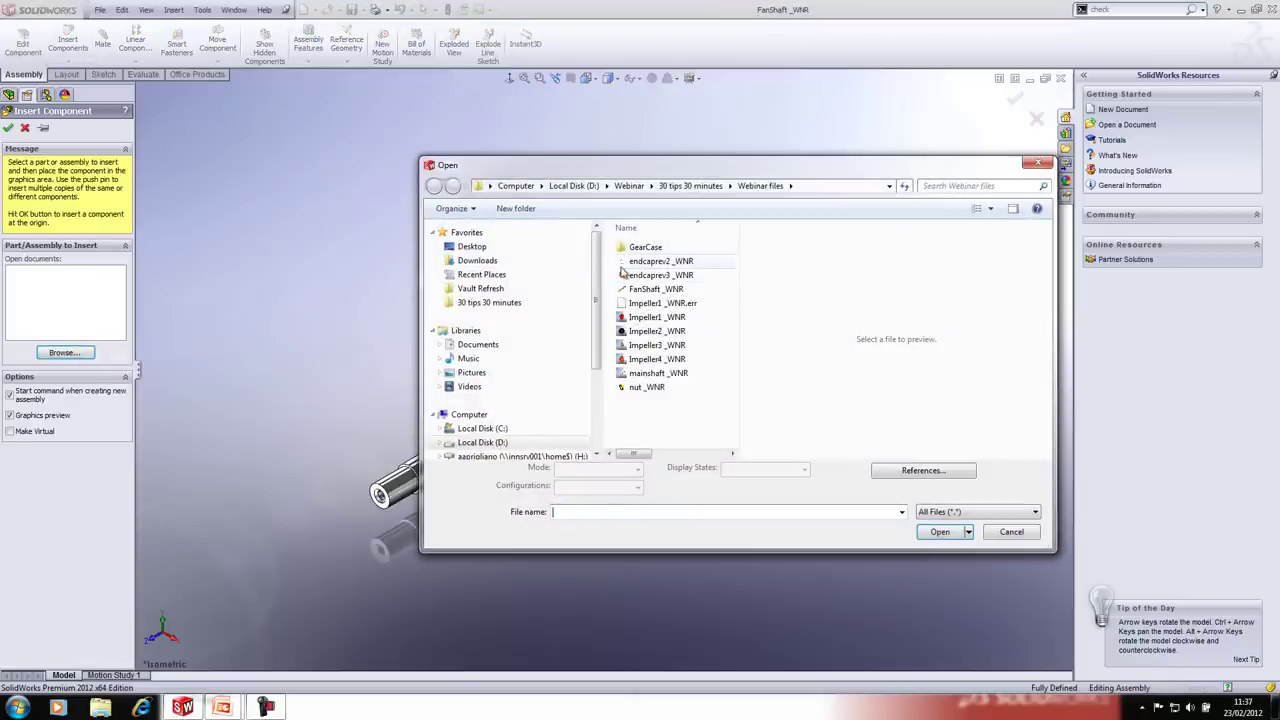
{"action": "left_click", "coordinate": [660, 275]}
{"action": "left_click", "coordinate": [940, 531]}
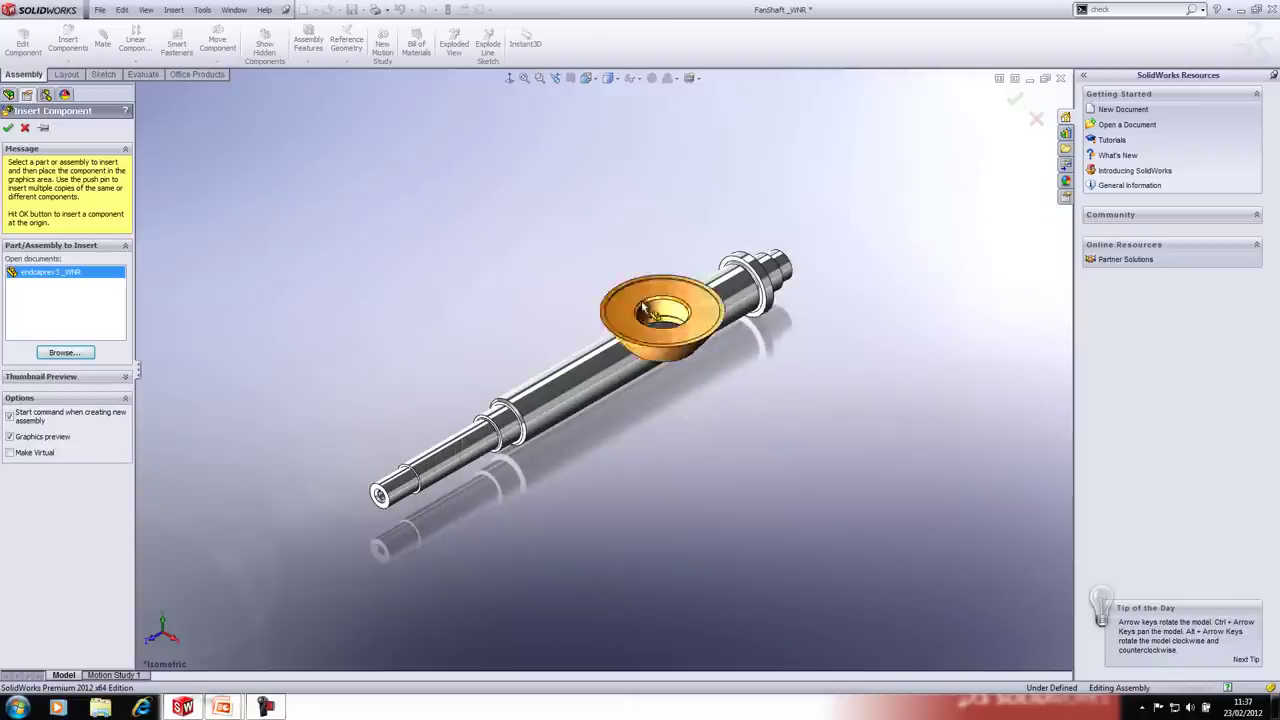
{"action": "left_click", "coordinate": [570, 215]}
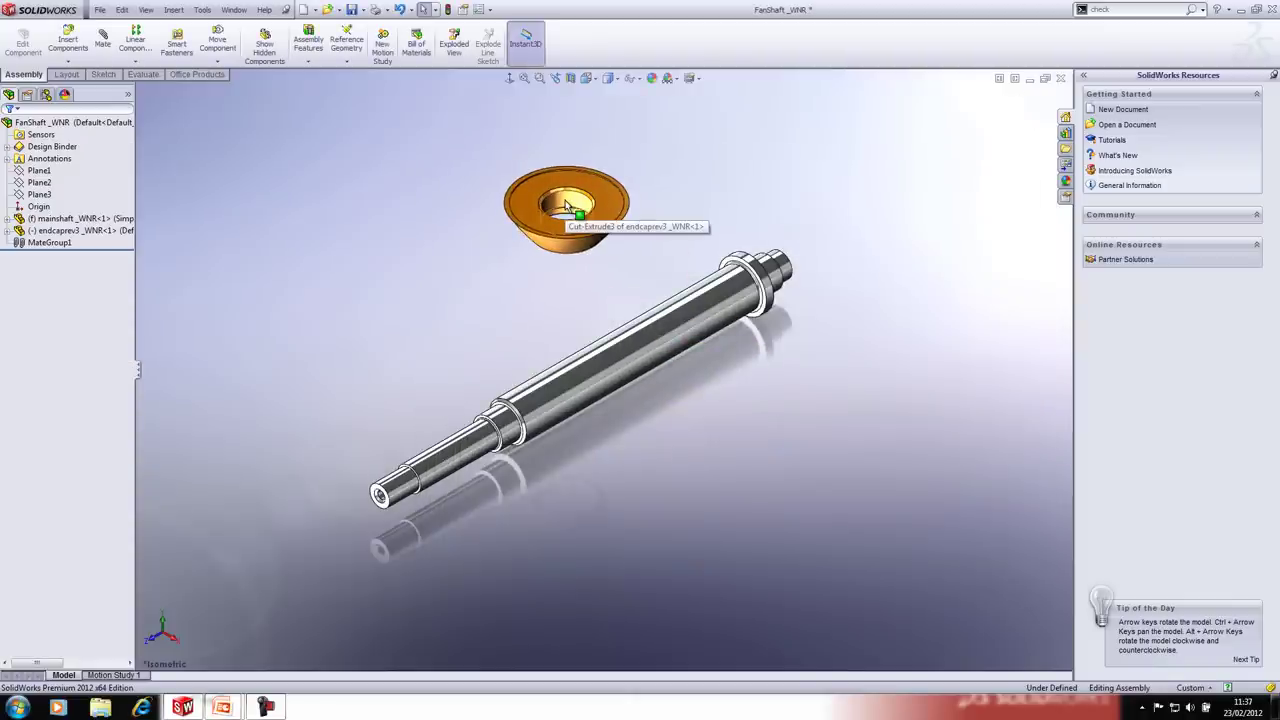
Step: Rotate the end cap to line up with the shaft and SmartMate its bore concentric with the shaft's main cylinder
{"action": "right_click_drag", "start_coordinate": [566, 205], "coordinate": [489, 375]}
{"action": "left_click", "coordinate": [486, 360]}
{"action": "scroll", "coordinate": [612, 278], "scroll_direction": "down", "scroll_amount": 3}
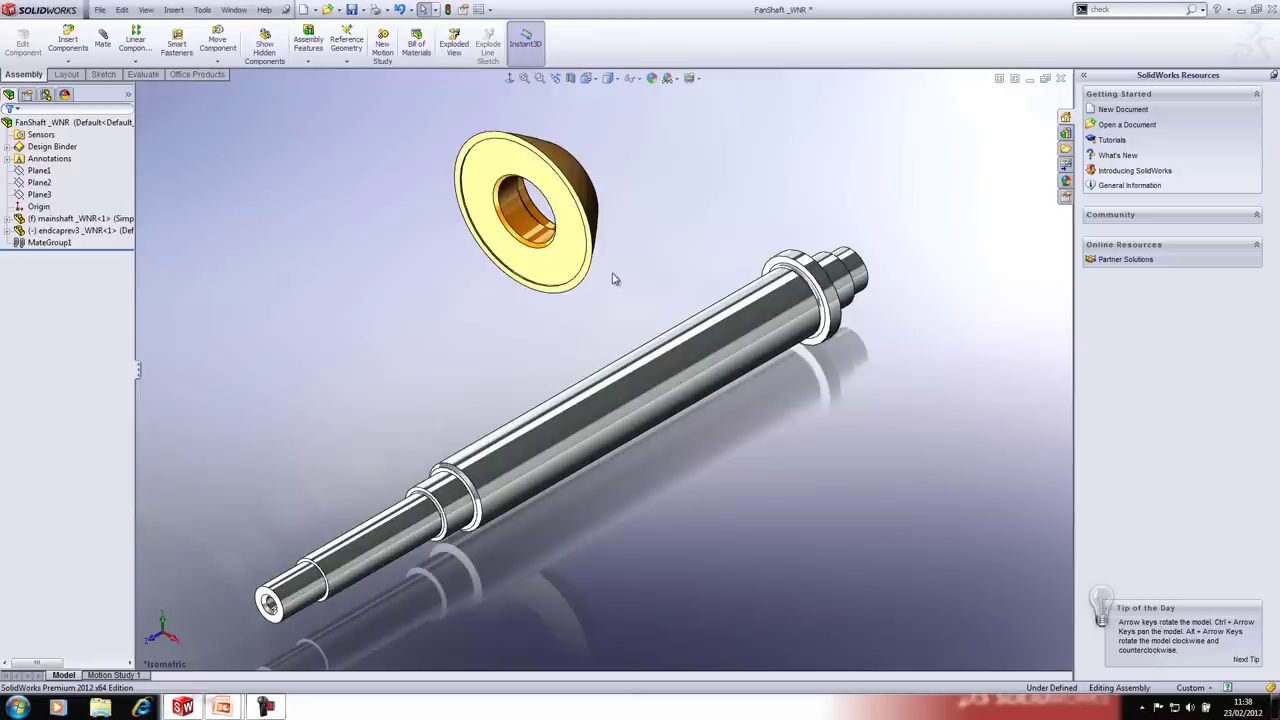
{"action": "left_click", "coordinate": [516, 222]}
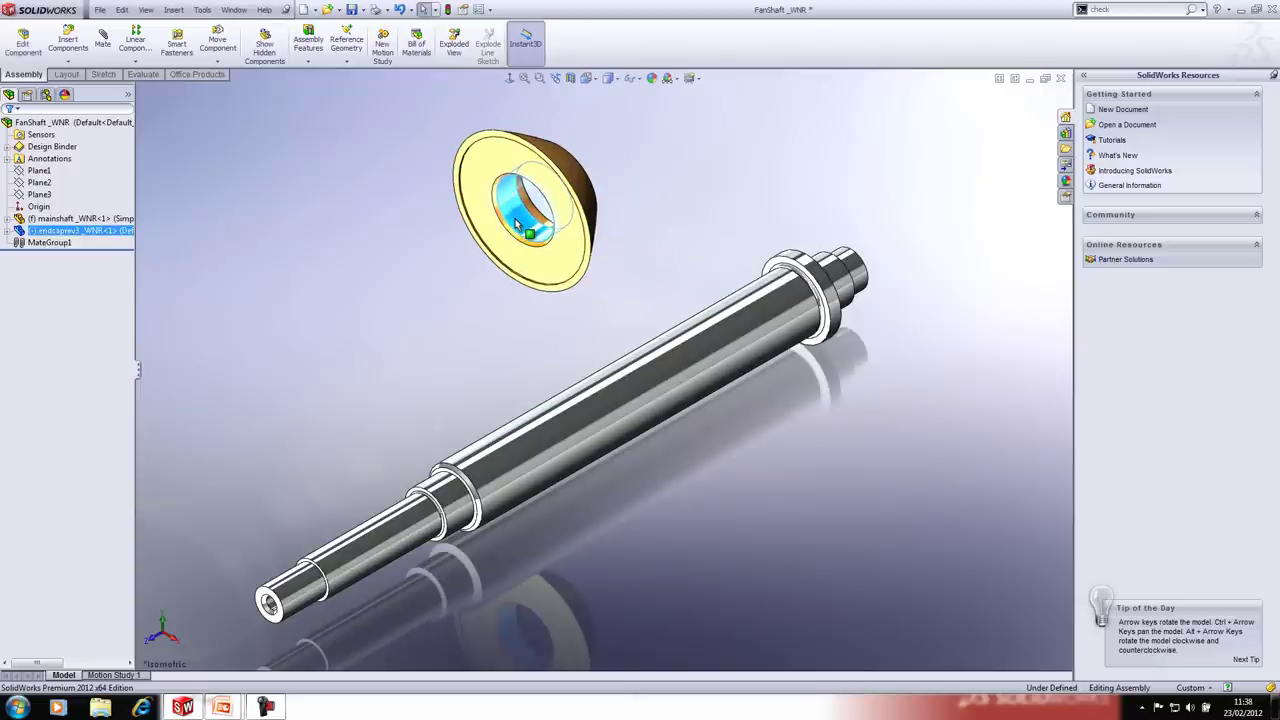
{"action": "left_click", "coordinate": [728, 258]}
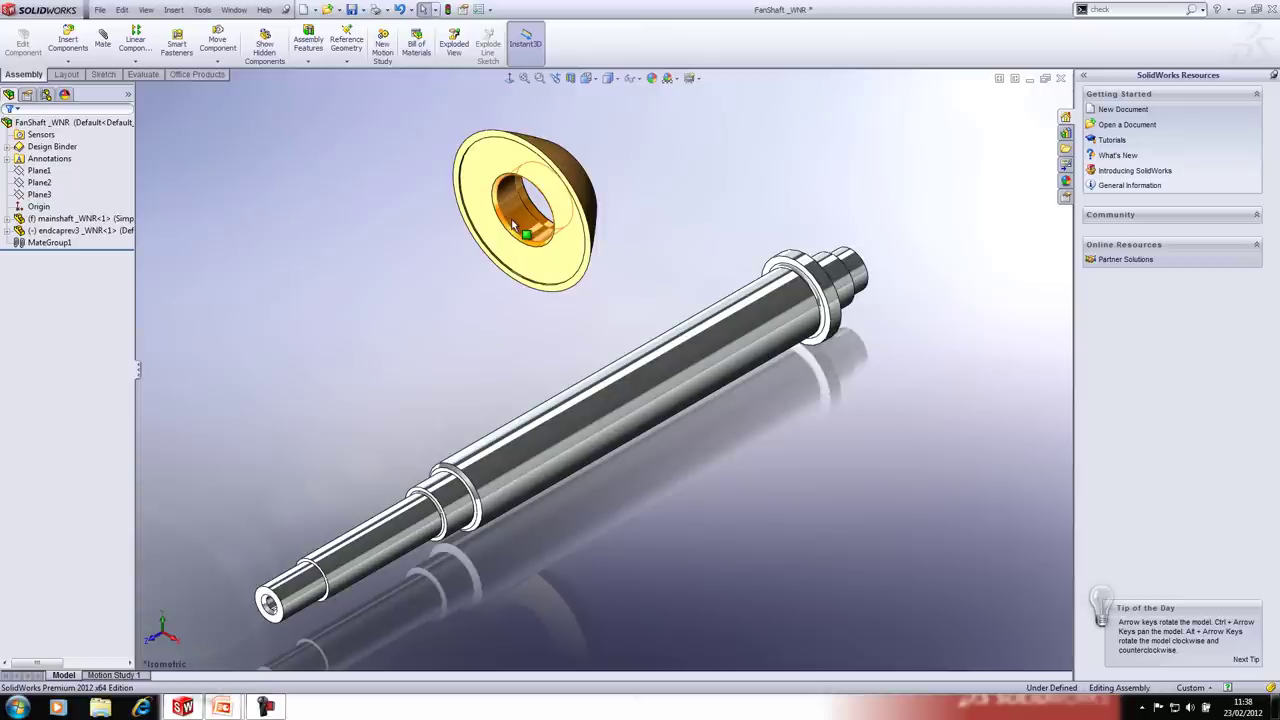
{"action": "left_click_drag", "start_coordinate": [512, 226], "coordinate": [661, 400]}
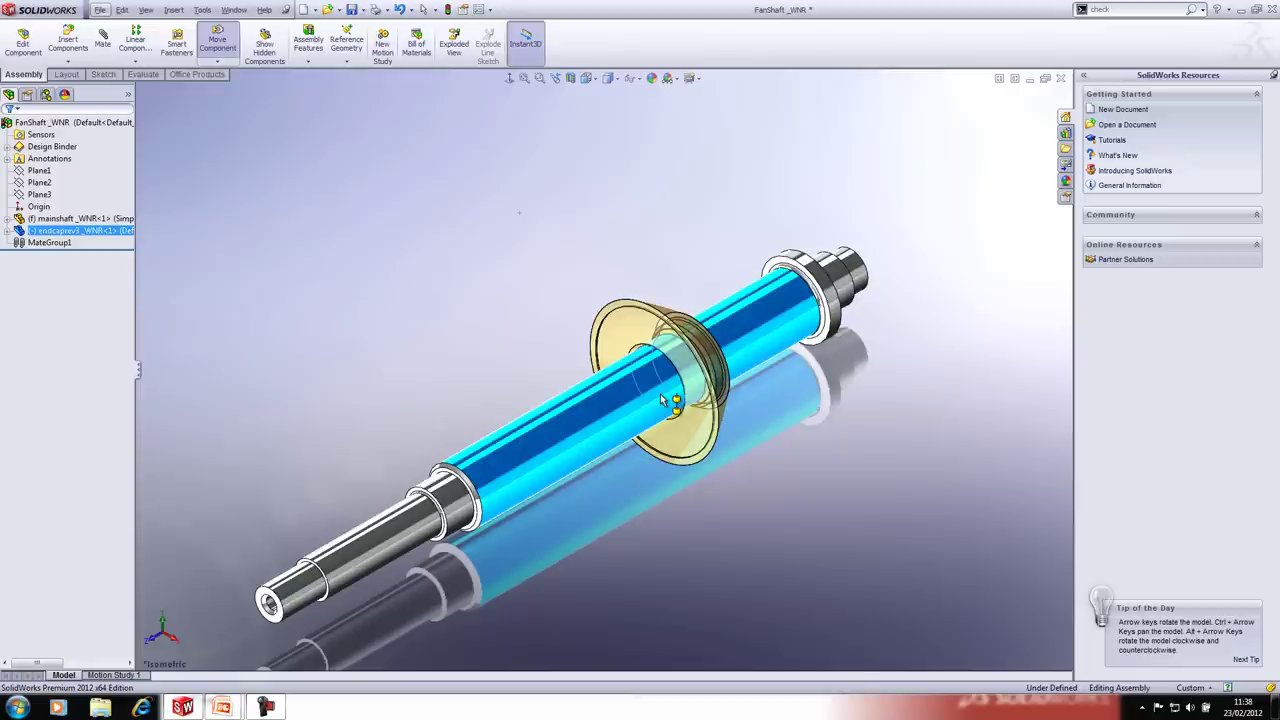
{"action": "left_click_drag", "start_coordinate": [661, 400], "coordinate": [661, 400]}
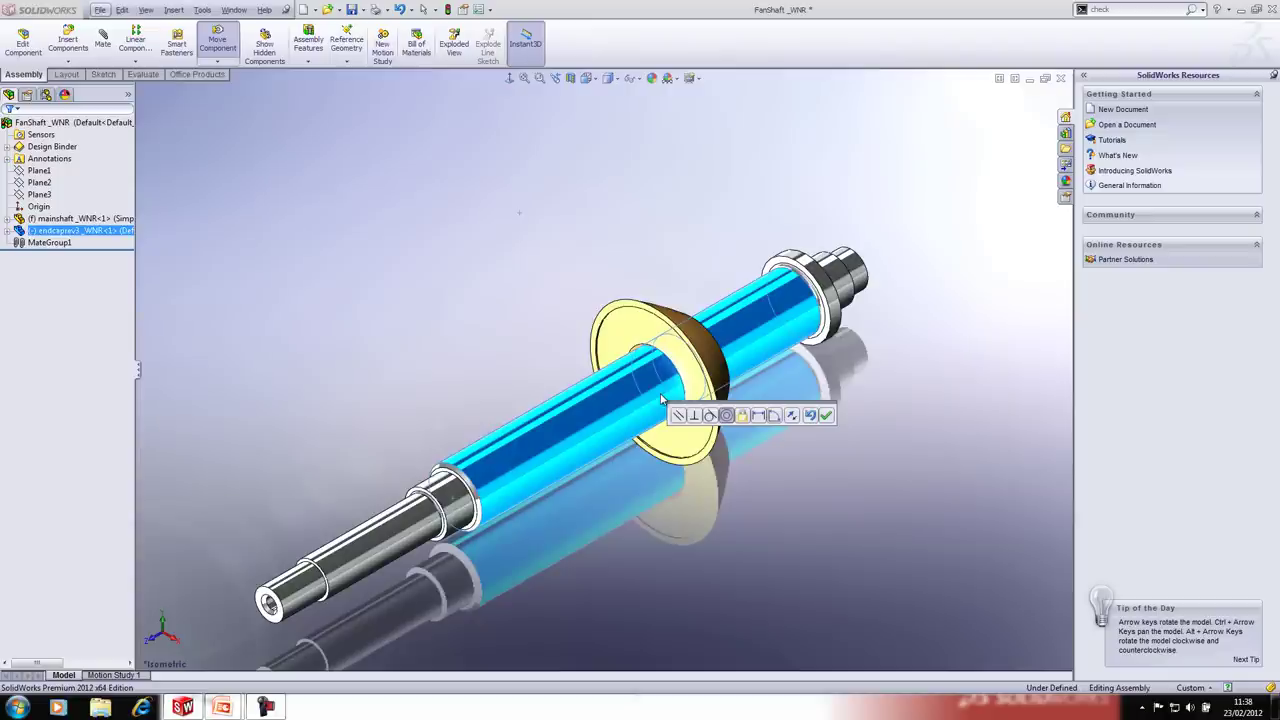
{"action": "left_click", "coordinate": [826, 417]}
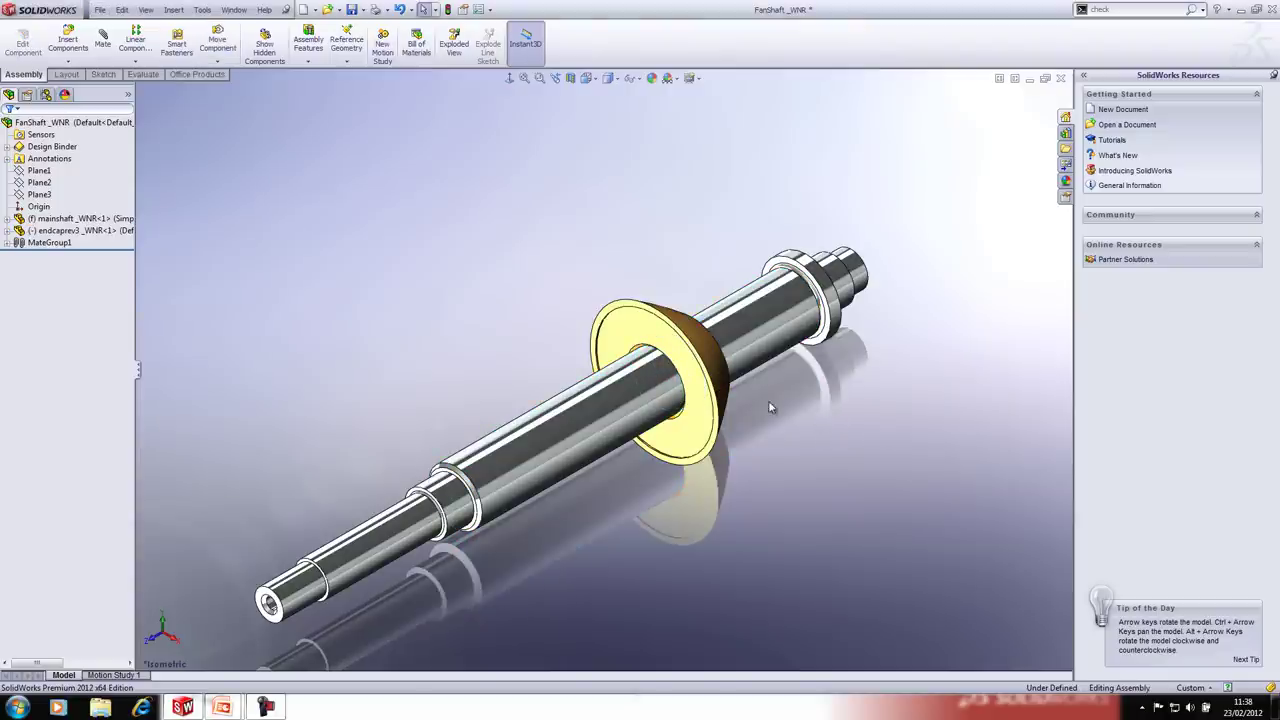
Step: Slide the end cap along to the shaft's collar, SmartMate its small end face coincident with the collar's end face, and restore the isometric view
{"action": "middle_click_drag", "start_coordinate": [814, 409], "coordinate": [722, 455]}
{"action": "left_click", "coordinate": [707, 431]}
{"action": "left_click_drag", "start_coordinate": [707, 431], "coordinate": [852, 335]}
{"action": "scroll", "coordinate": [852, 335], "scroll_direction": "down", "scroll_amount": 5}
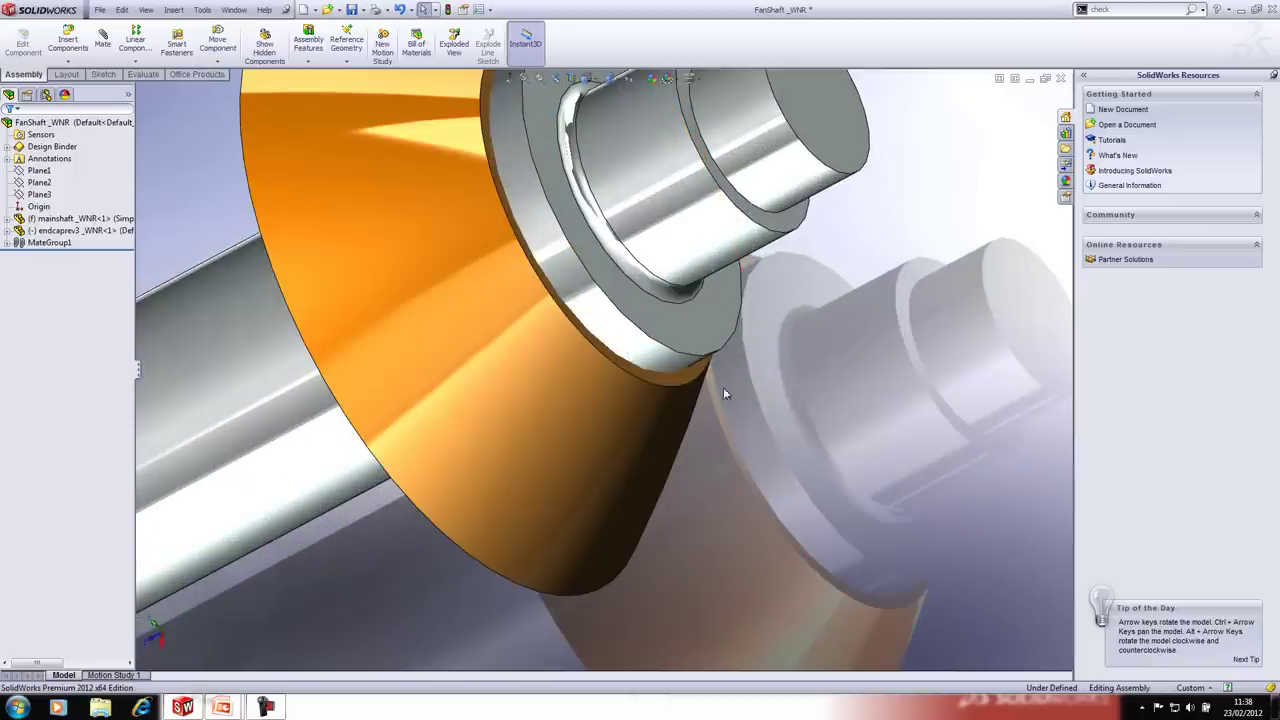
{"action": "left_click_drag", "start_coordinate": [665, 386], "coordinate": [692, 342]}
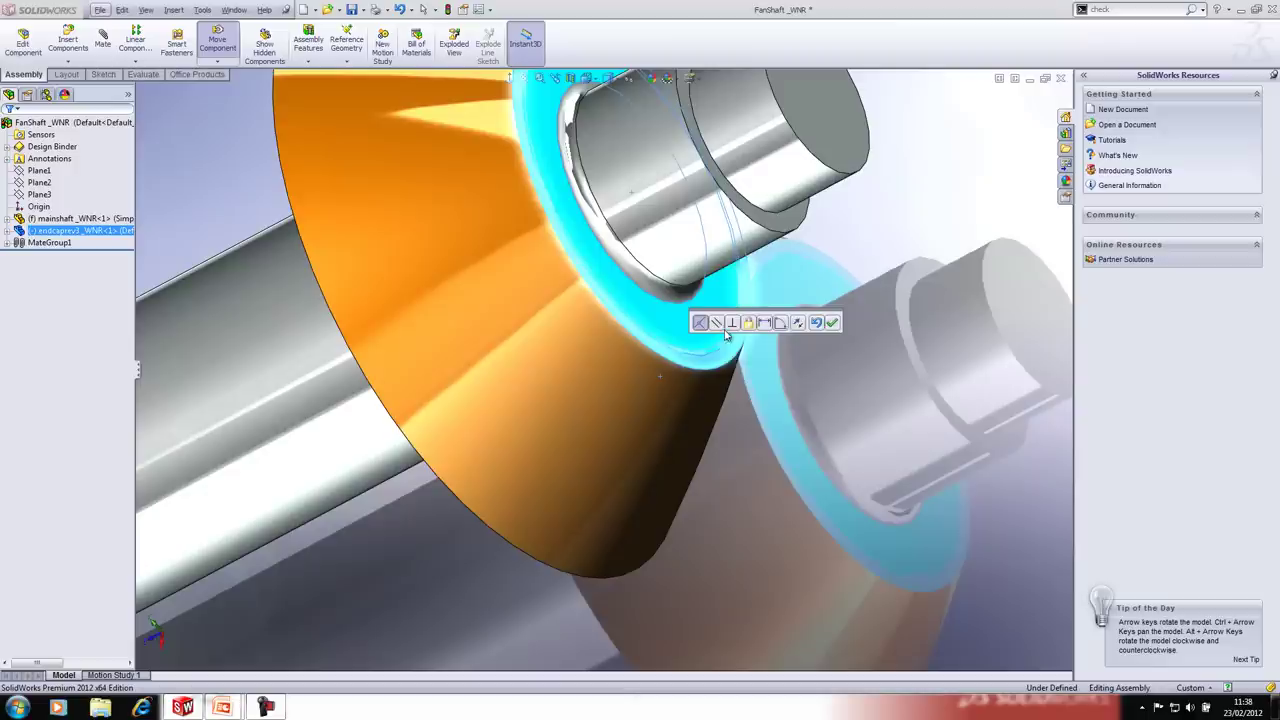
{"action": "left_click", "coordinate": [830, 323]}
{"action": "key", "text": "alt+f"}
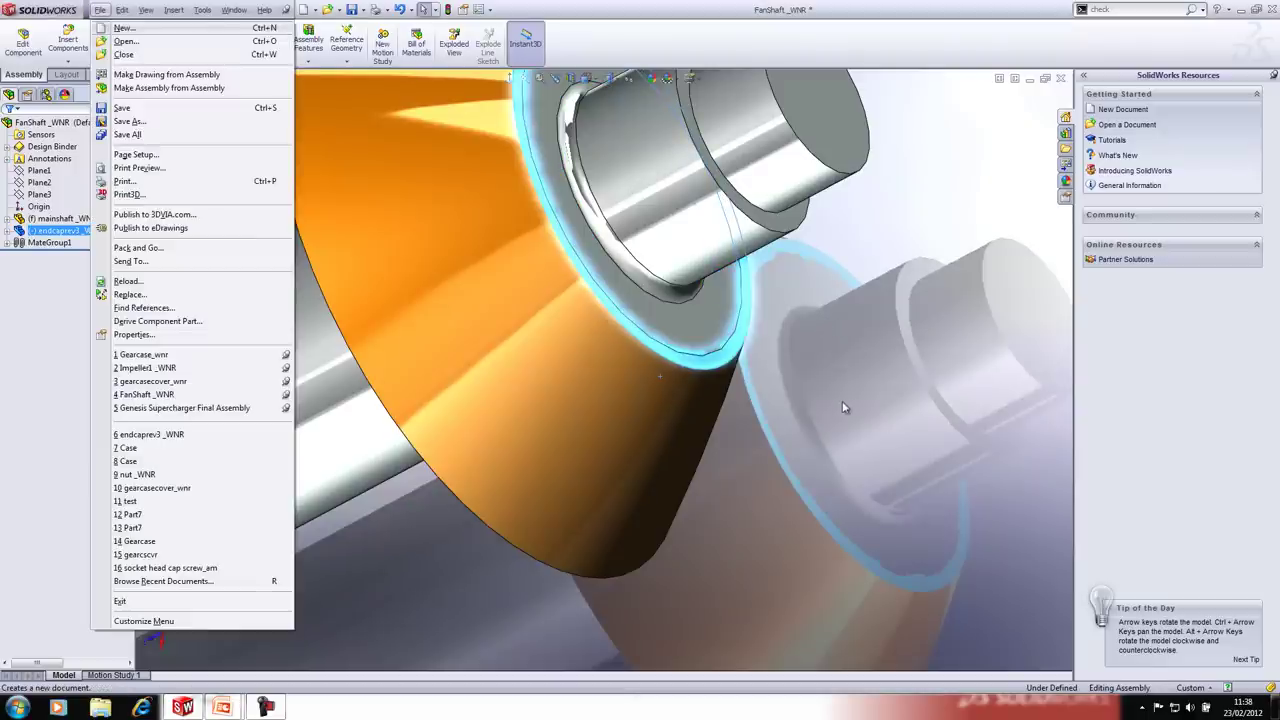
{"action": "key", "text": "Escape"}
{"action": "key", "text": "Escape"}
{"action": "key", "text": "ctrl+7"}
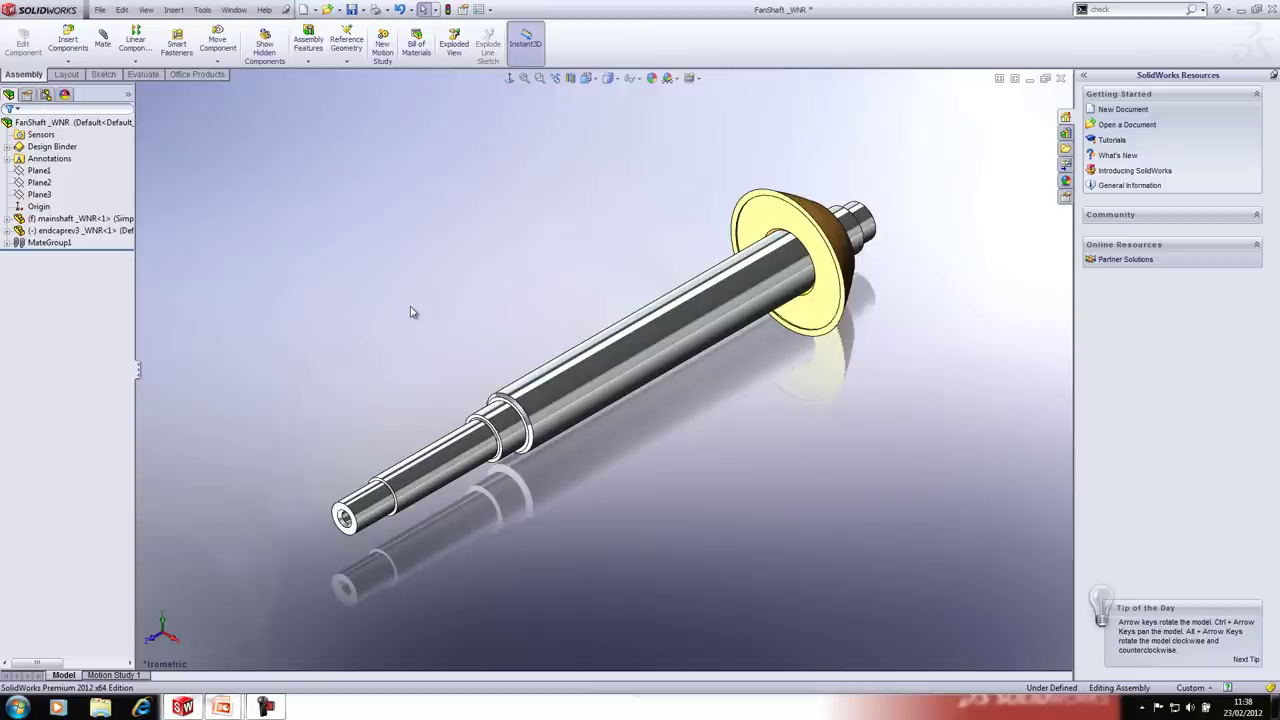
Step: Open the recent Impeller1 _WNR part and select its bore face and its flat hub face
{"action": "left_click", "coordinate": [100, 10]}
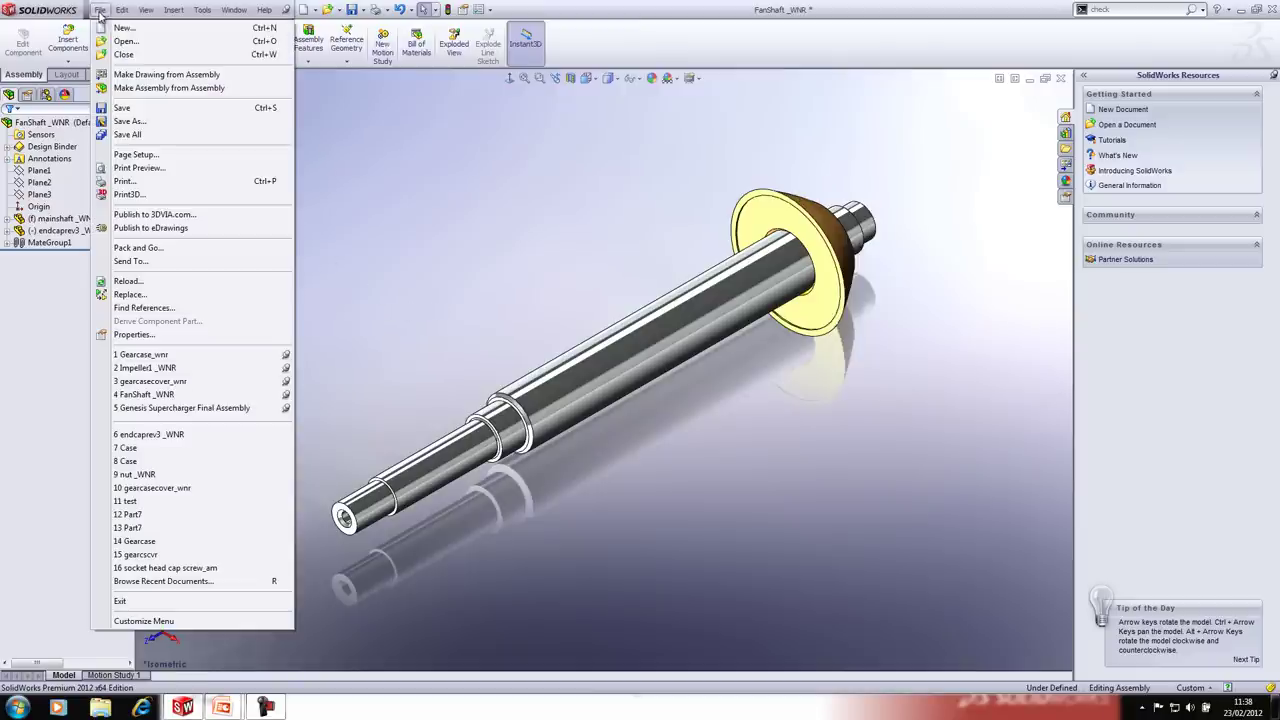
{"action": "left_click", "coordinate": [145, 367]}
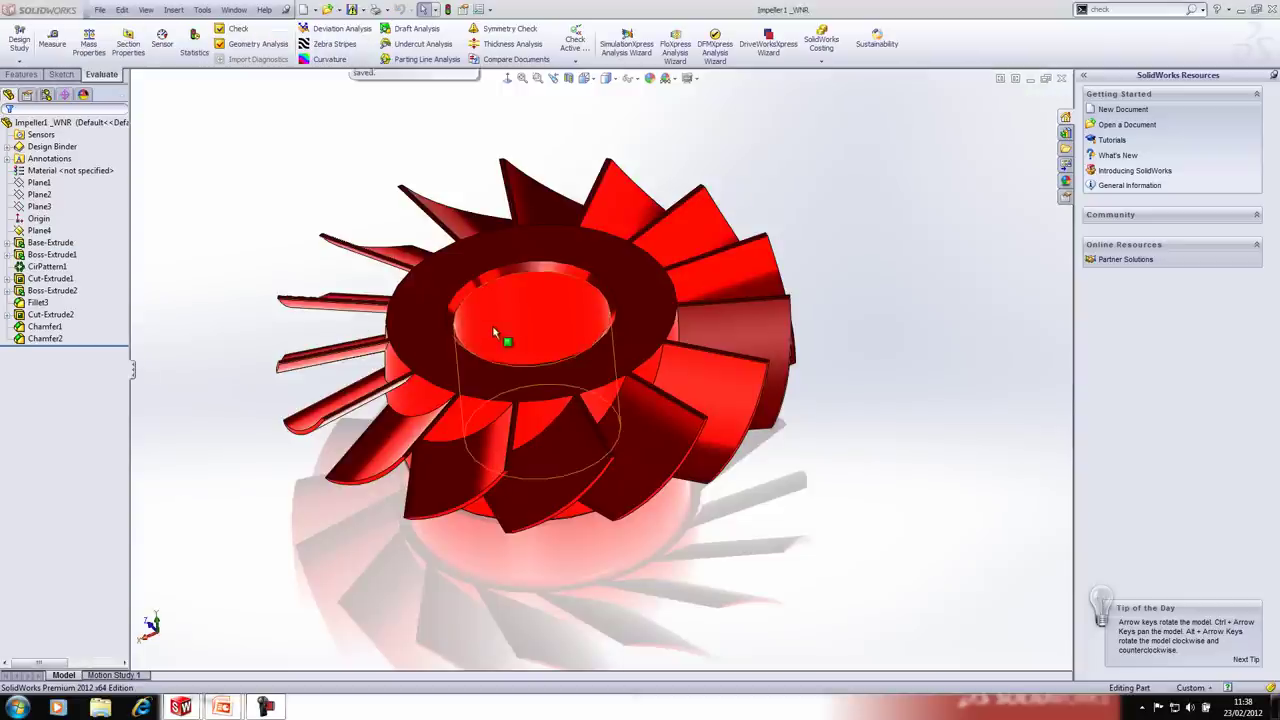
{"action": "left_click", "coordinate": [516, 323]}
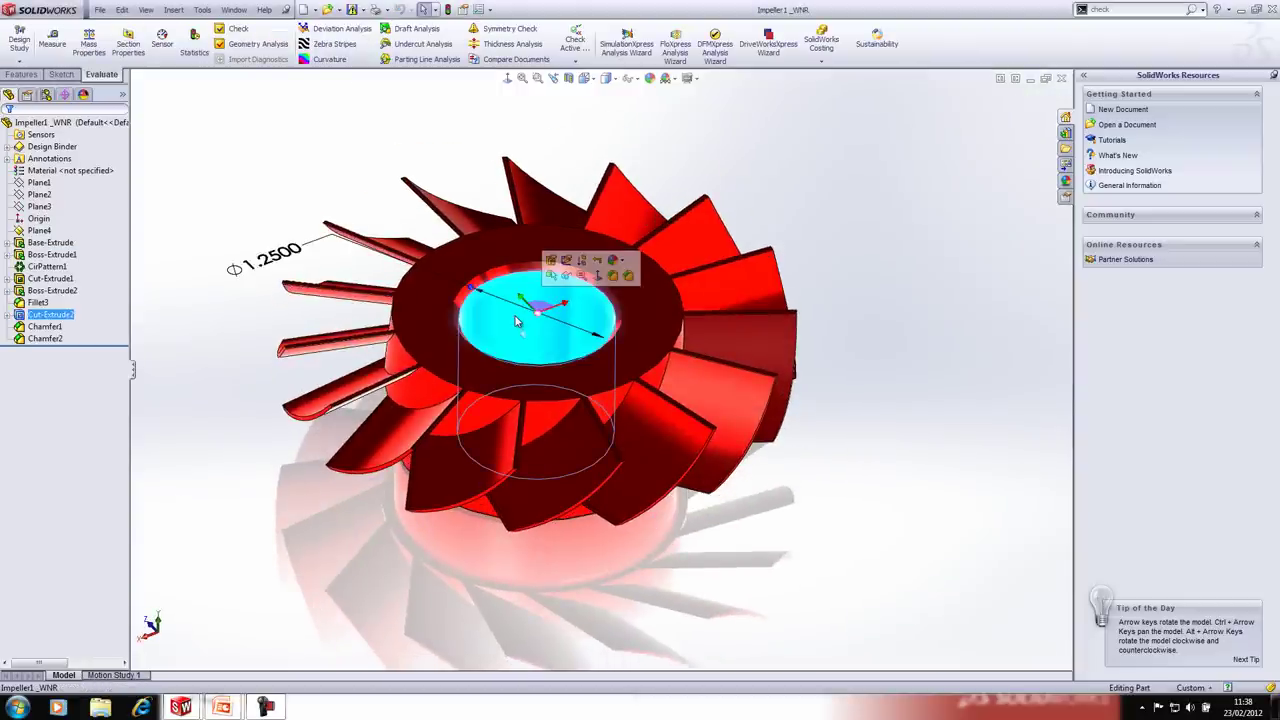
{"action": "left_click", "coordinate": [386, 289]}
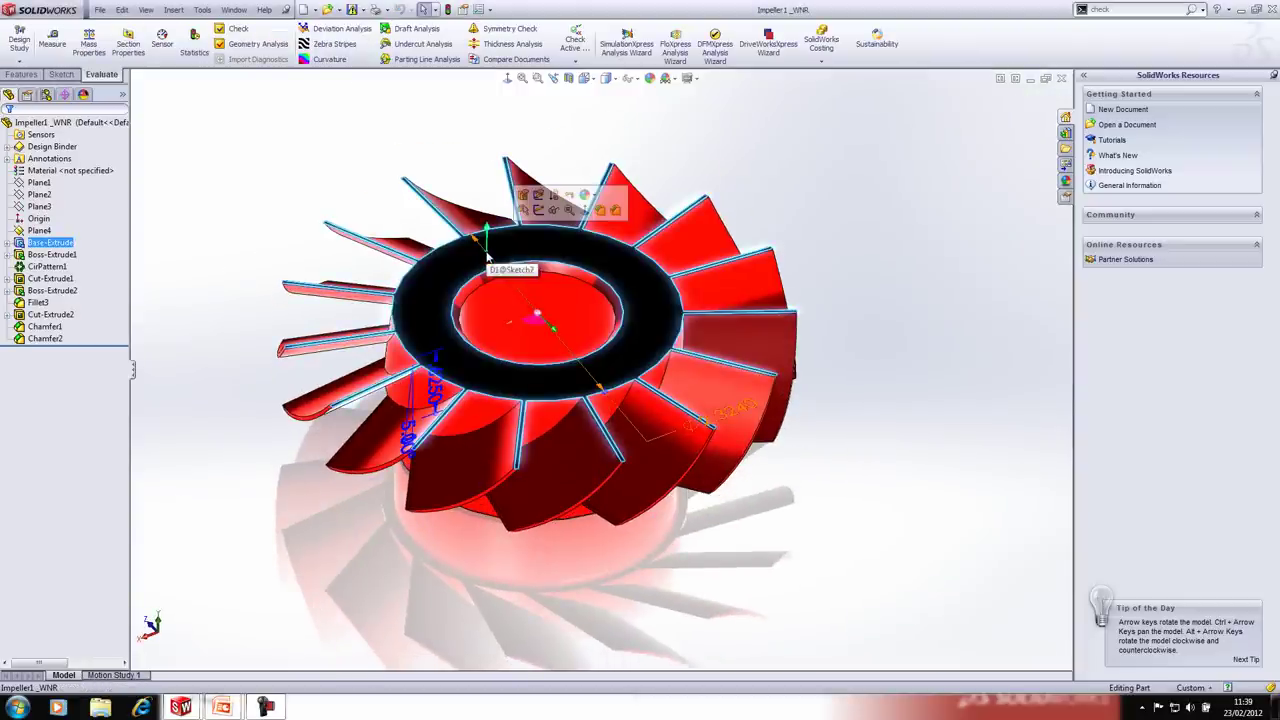
Step: Add a mate reference to the impeller with the circular bore edge on the hub face as the primary reference entity
{"action": "left_click", "coordinate": [355, 265]}
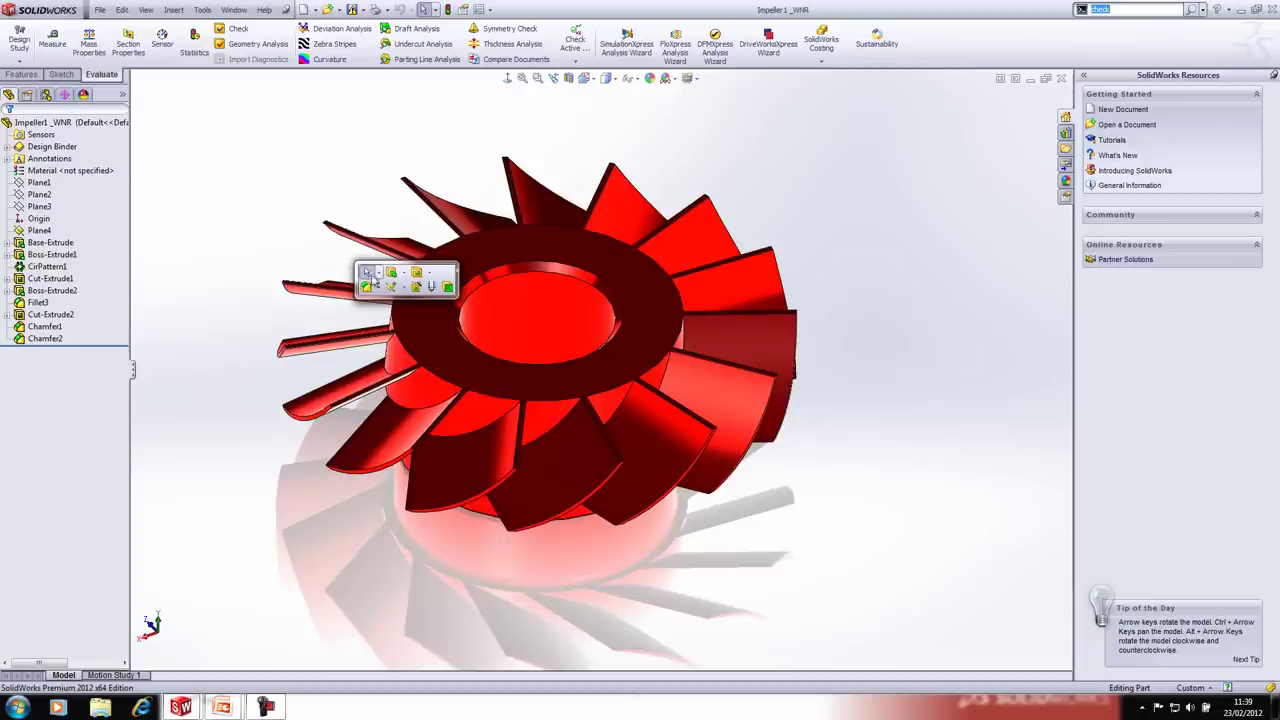
{"action": "left_click", "coordinate": [392, 287]}
{"action": "left_click", "coordinate": [420, 355]}
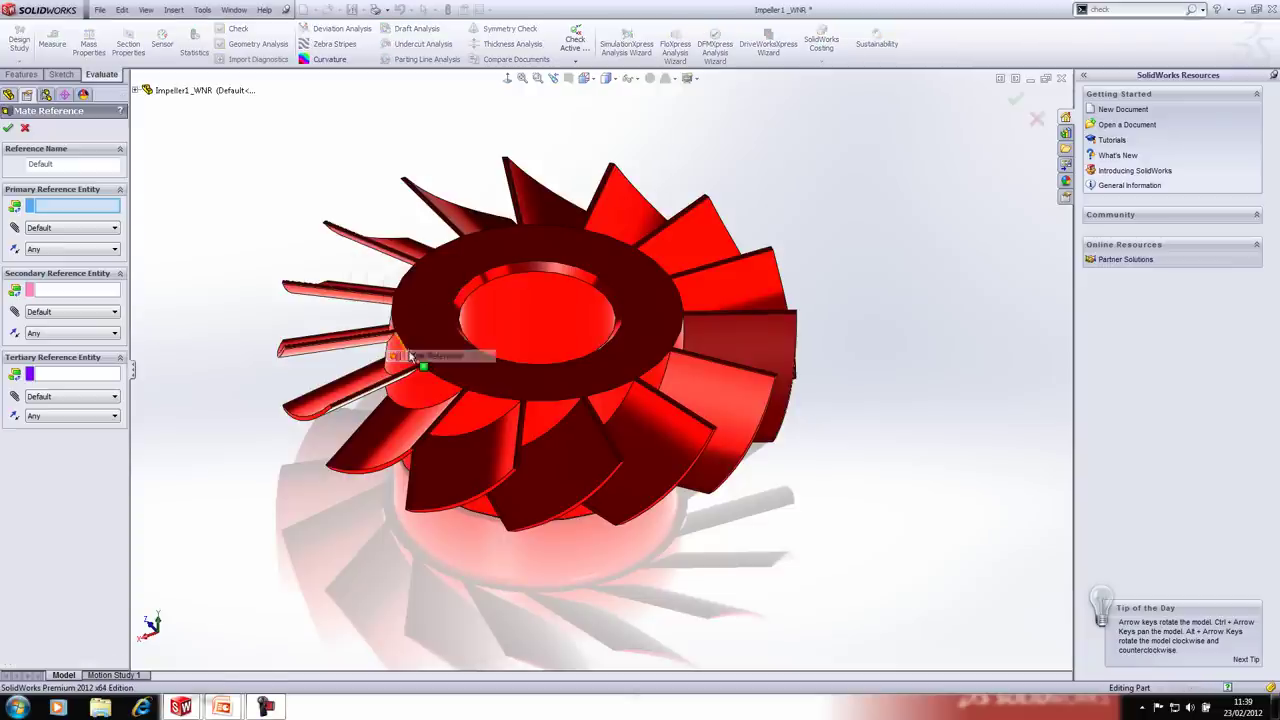
{"action": "left_click", "coordinate": [492, 271]}
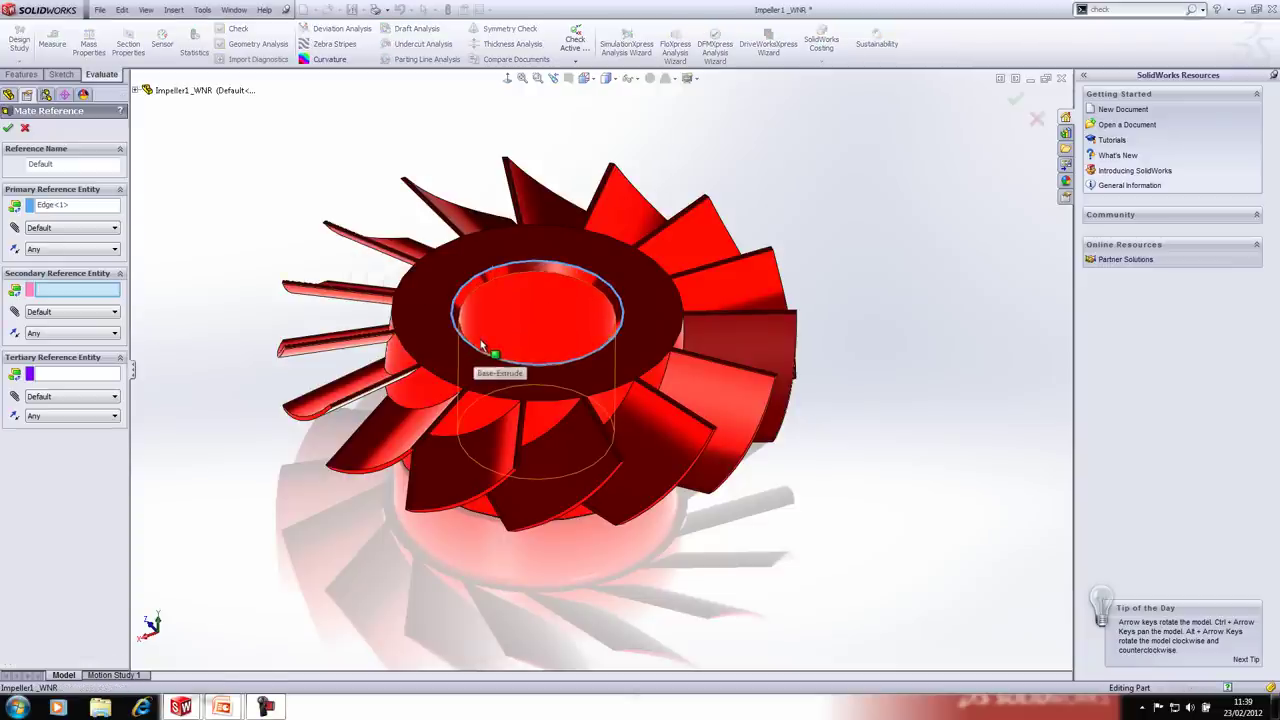
{"action": "left_click", "coordinate": [8, 127]}
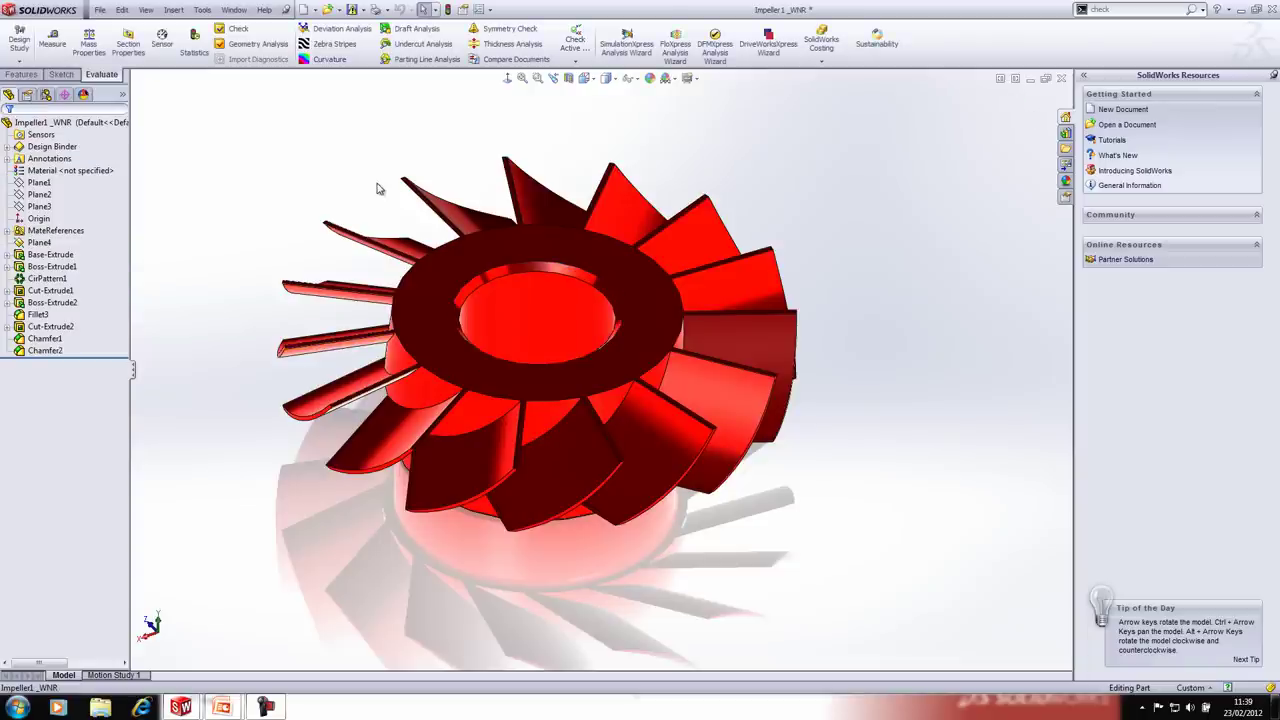
Step: Switch to FanShaft _WNR and insert three Impeller1 _WNR components in one continuous placement, snapping them one after another along the shaft from the end cap
{"action": "key", "text": "ctrl+Tab"}
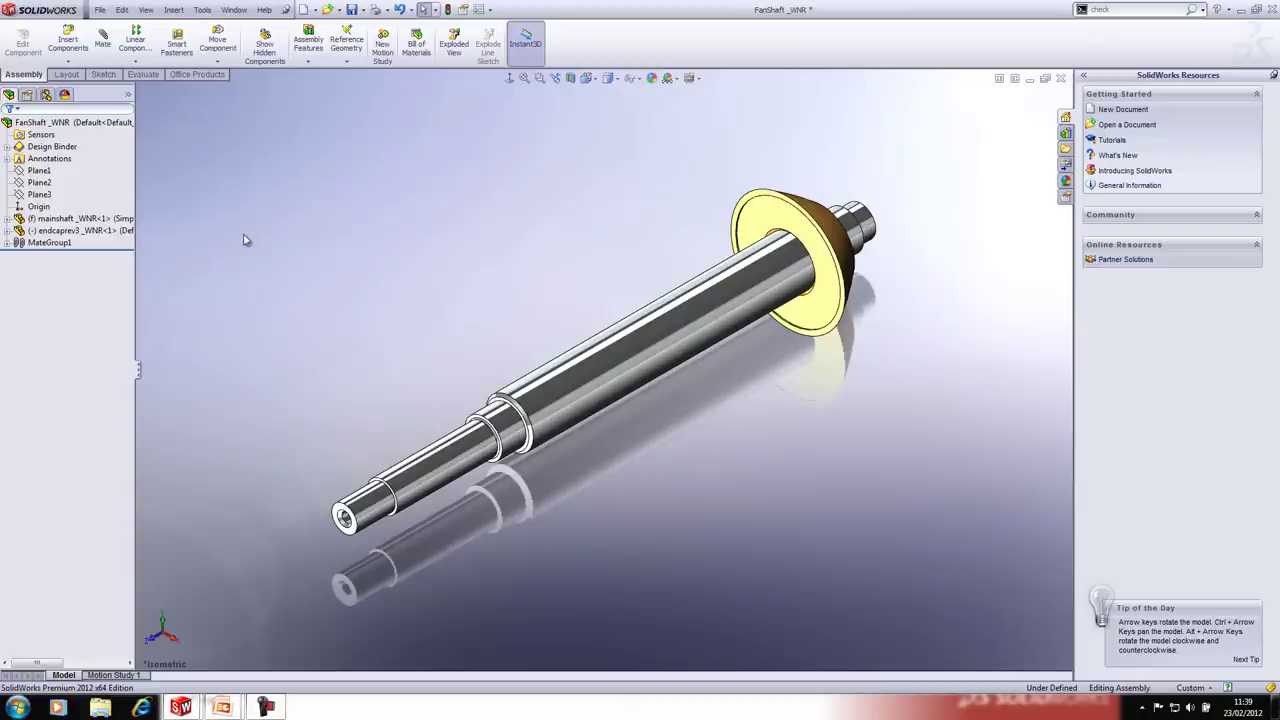
{"action": "key", "text": "s"}
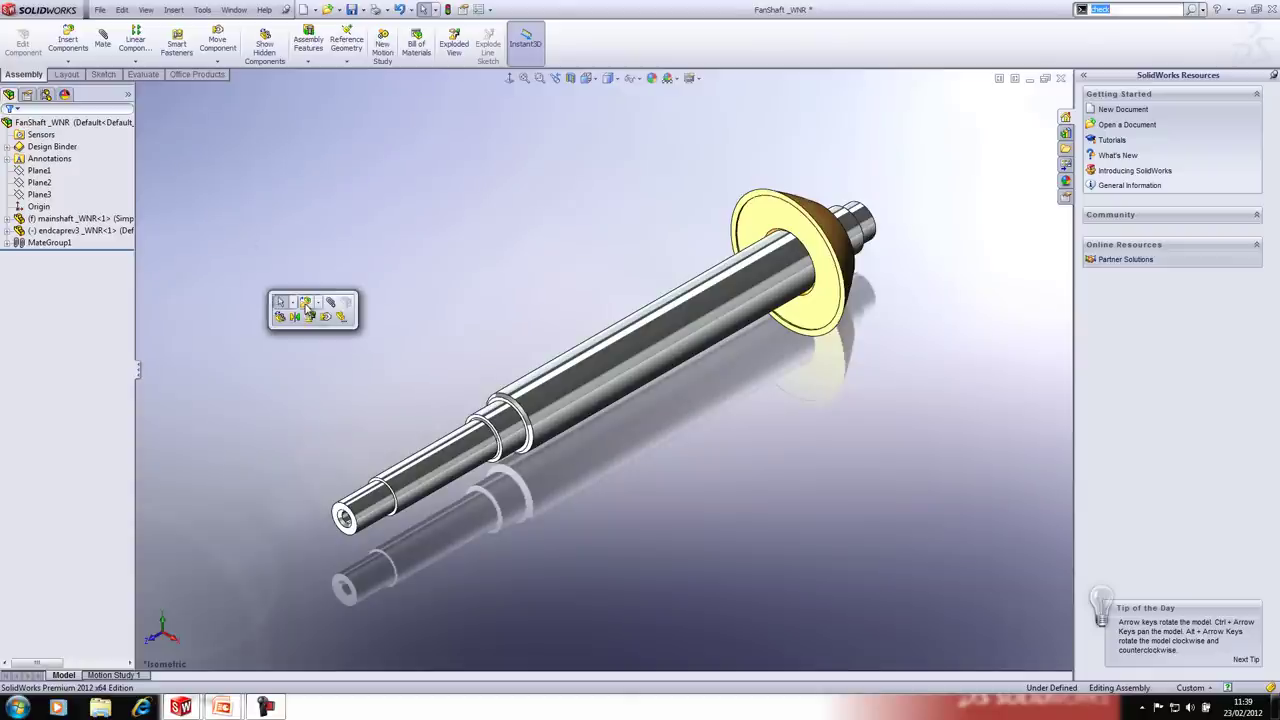
{"action": "left_click", "coordinate": [300, 308]}
{"action": "left_click", "coordinate": [58, 273]}
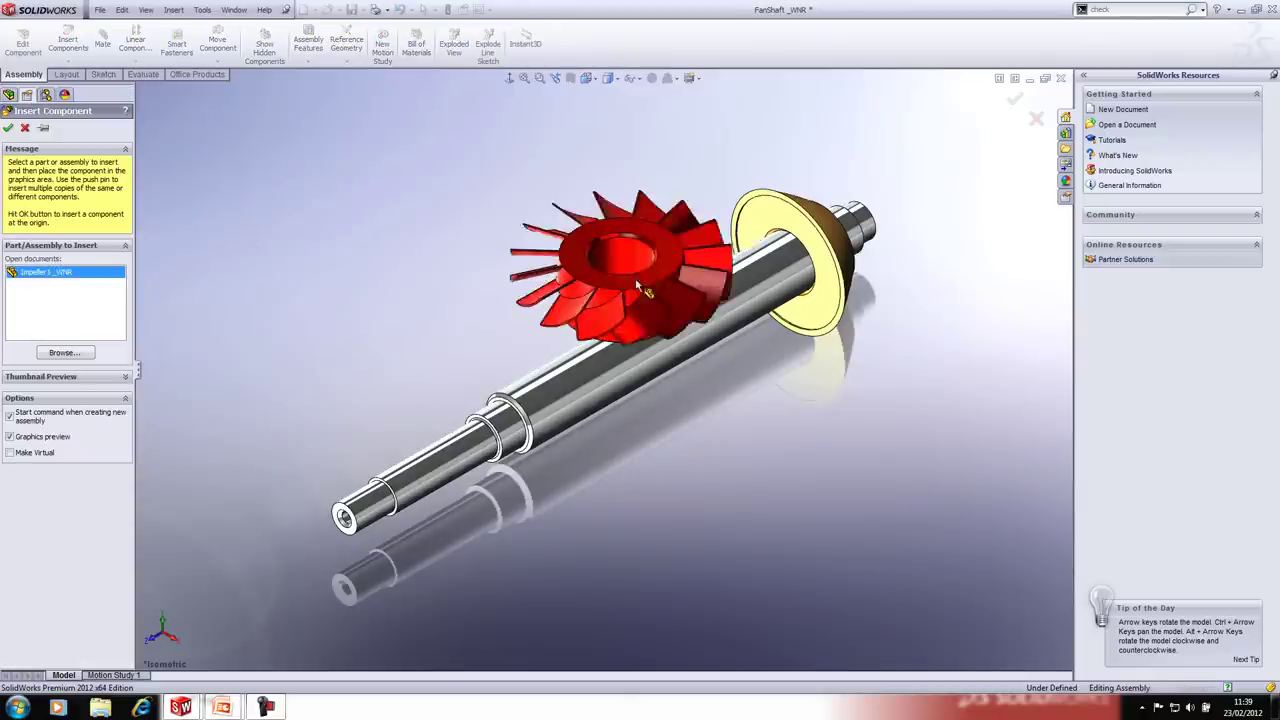
{"action": "left_click", "coordinate": [43, 130]}
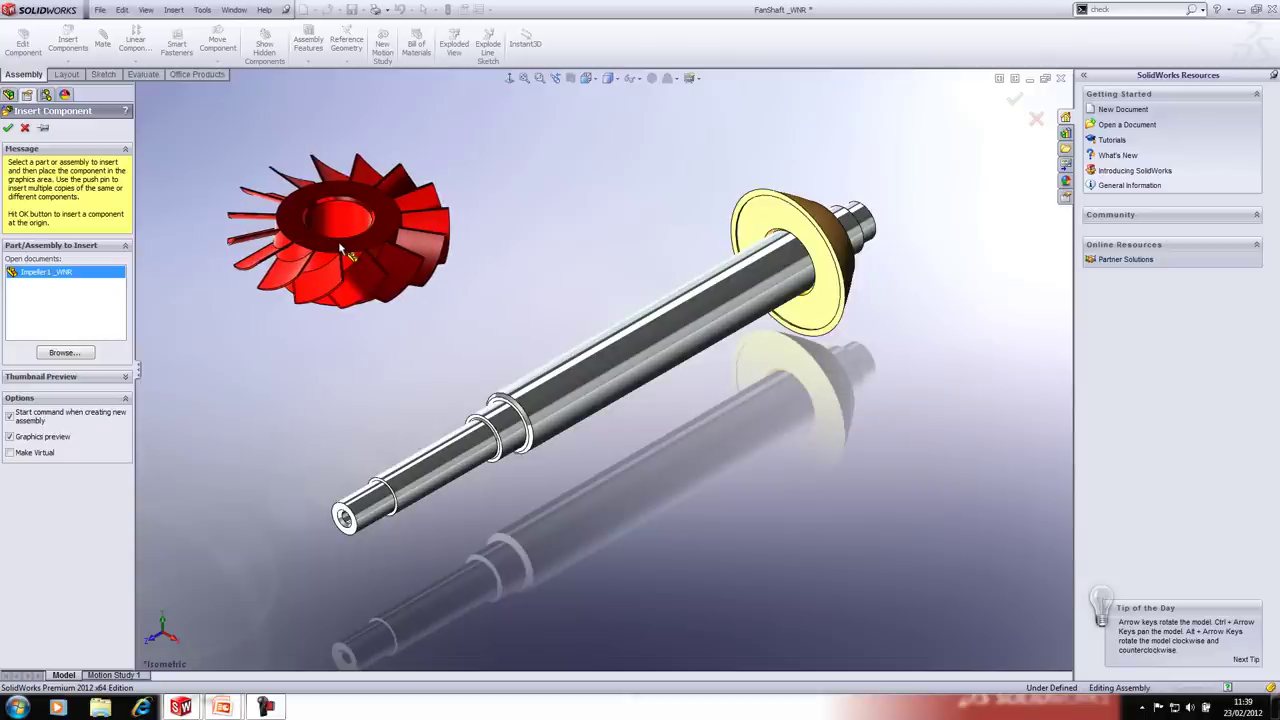
{"action": "left_click", "coordinate": [44, 130]}
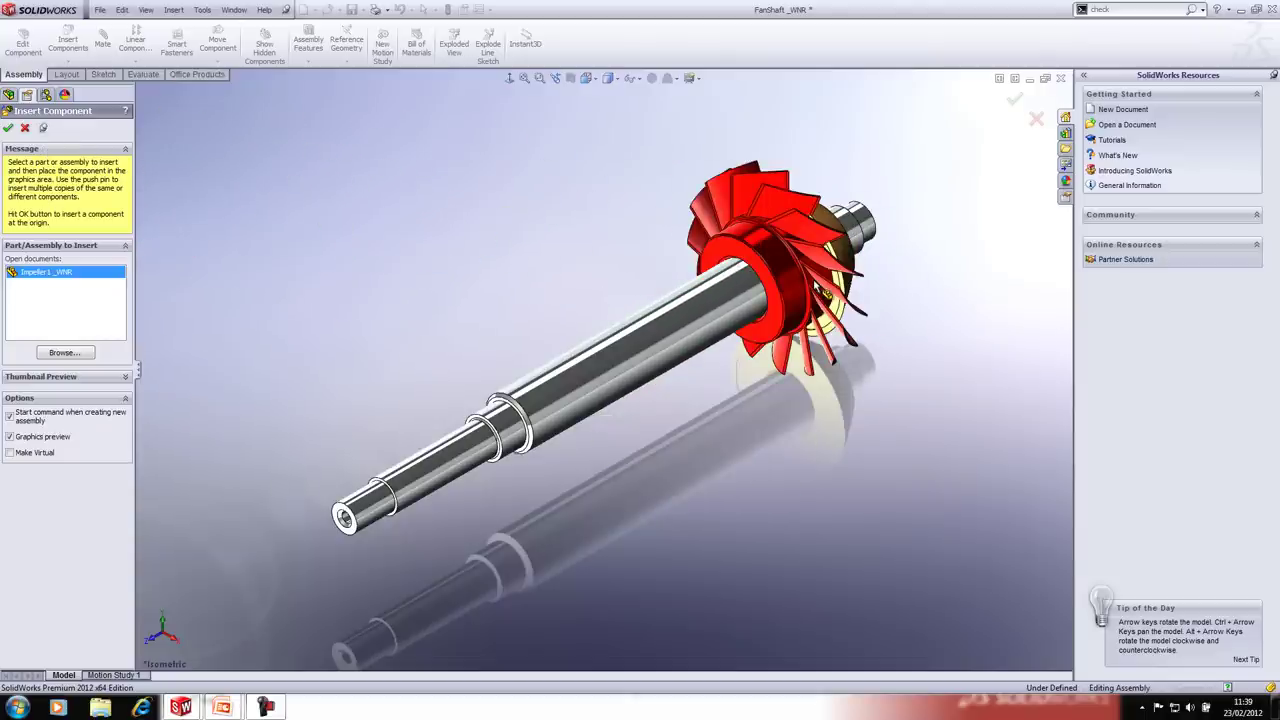
{"action": "left_click", "coordinate": [783, 302]}
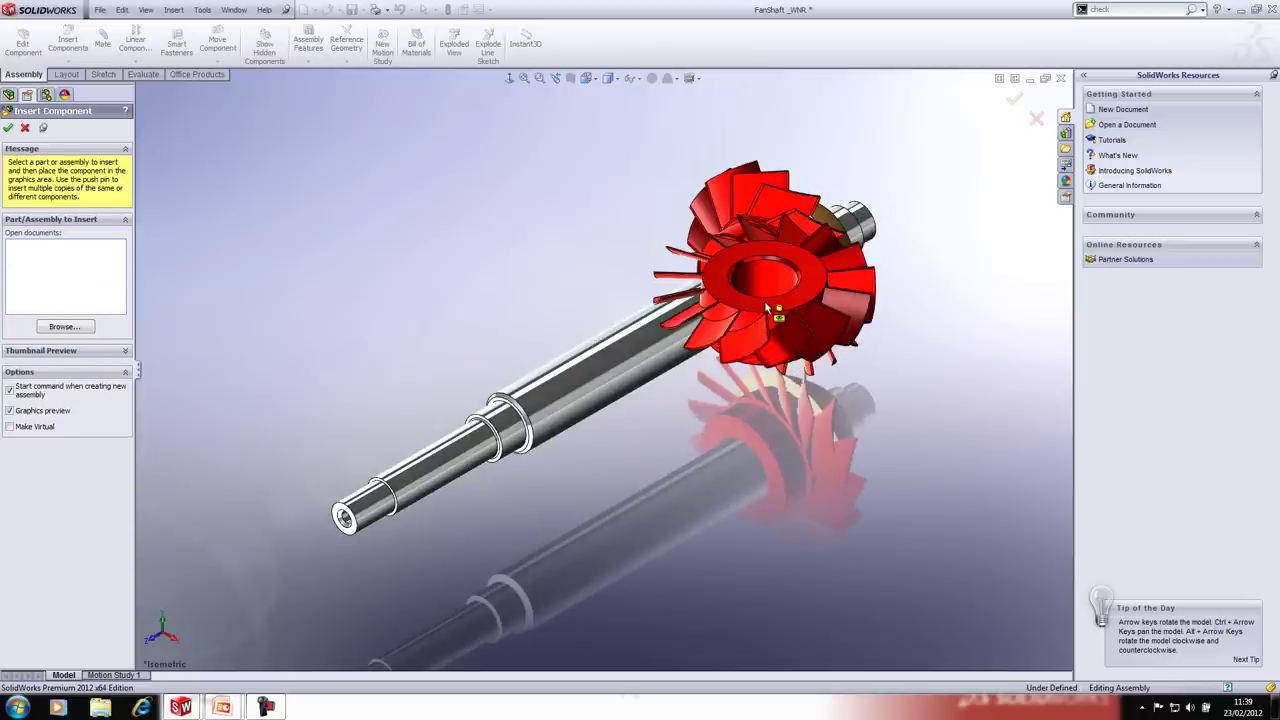
{"action": "left_click", "coordinate": [769, 311]}
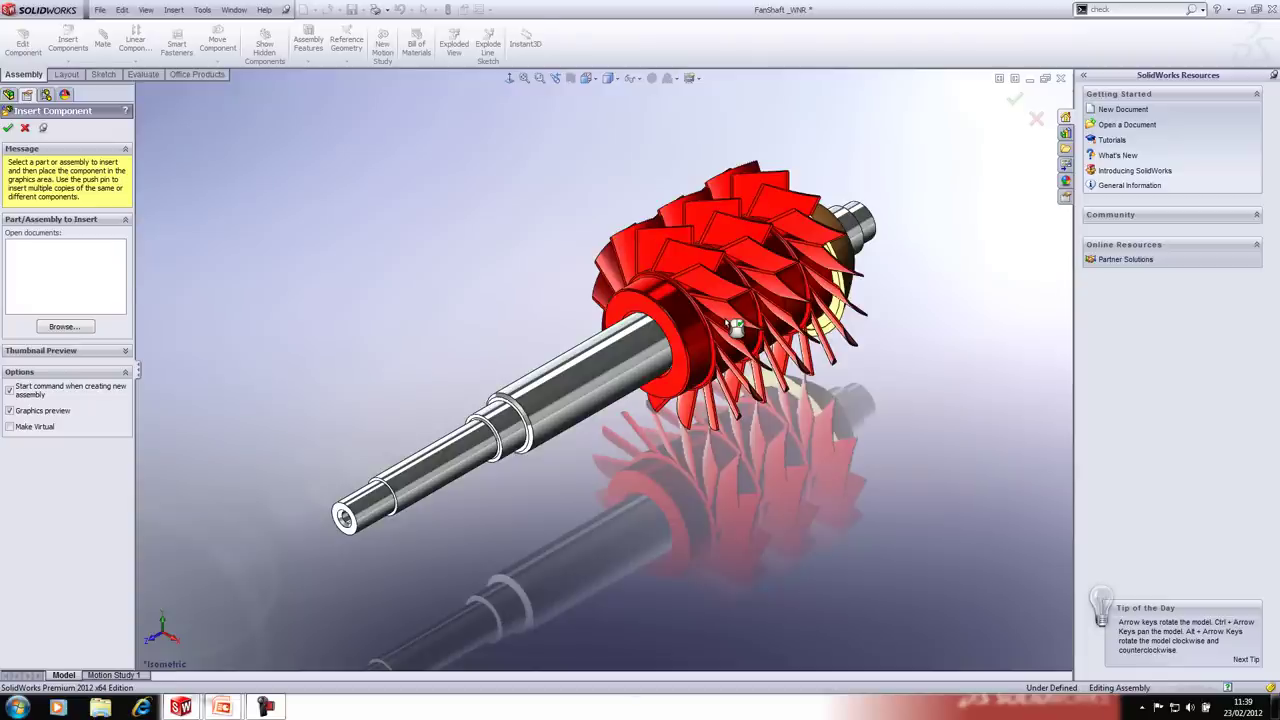
{"action": "key", "text": "Escape"}
Step: Copy the outermost impeller with its mates, repeating the concentric reference and using its exposed hub face as the new coincident reference
{"action": "scroll", "coordinate": [724, 317], "scroll_direction": "down", "scroll_amount": 2}
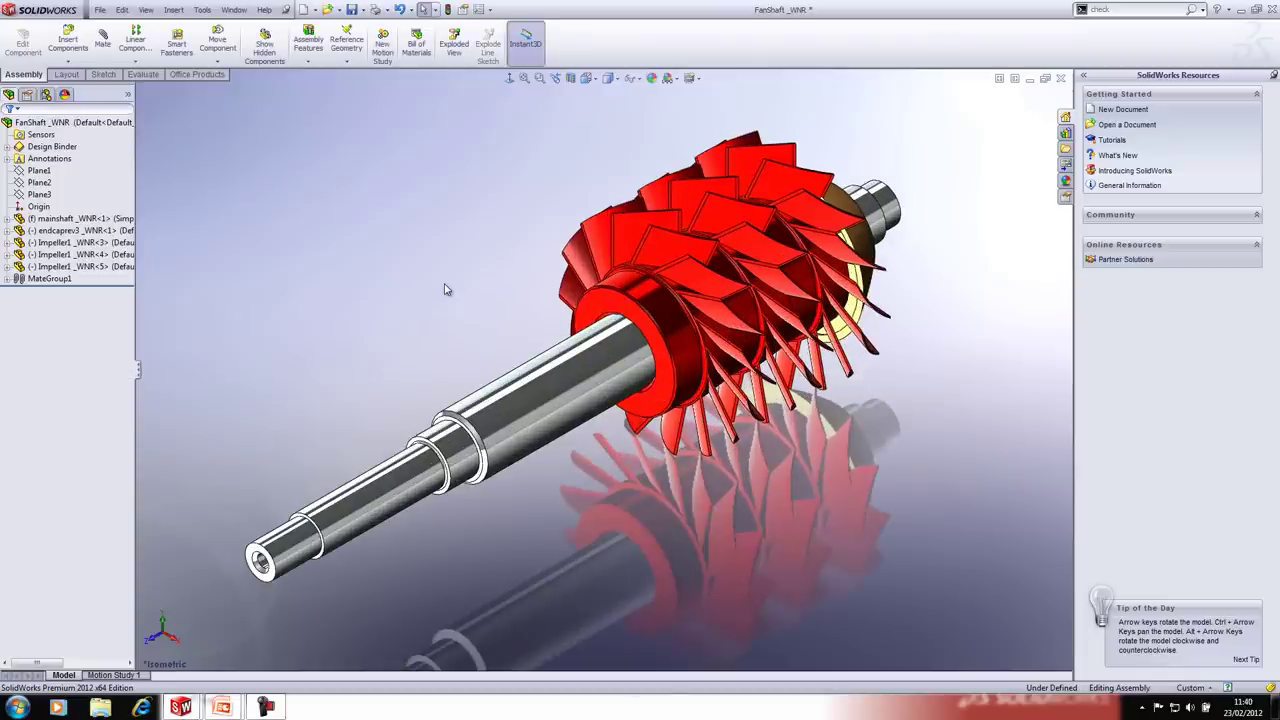
{"action": "right_click", "coordinate": [664, 318]}
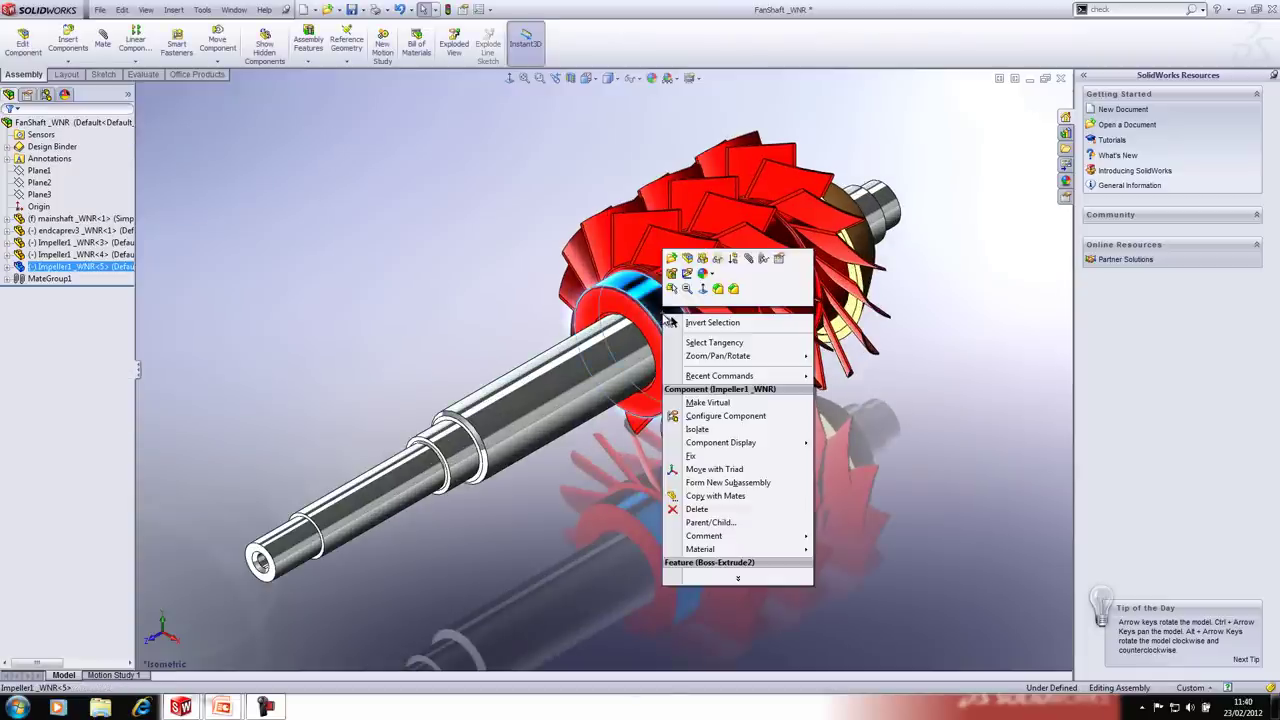
{"action": "left_click", "coordinate": [700, 496]}
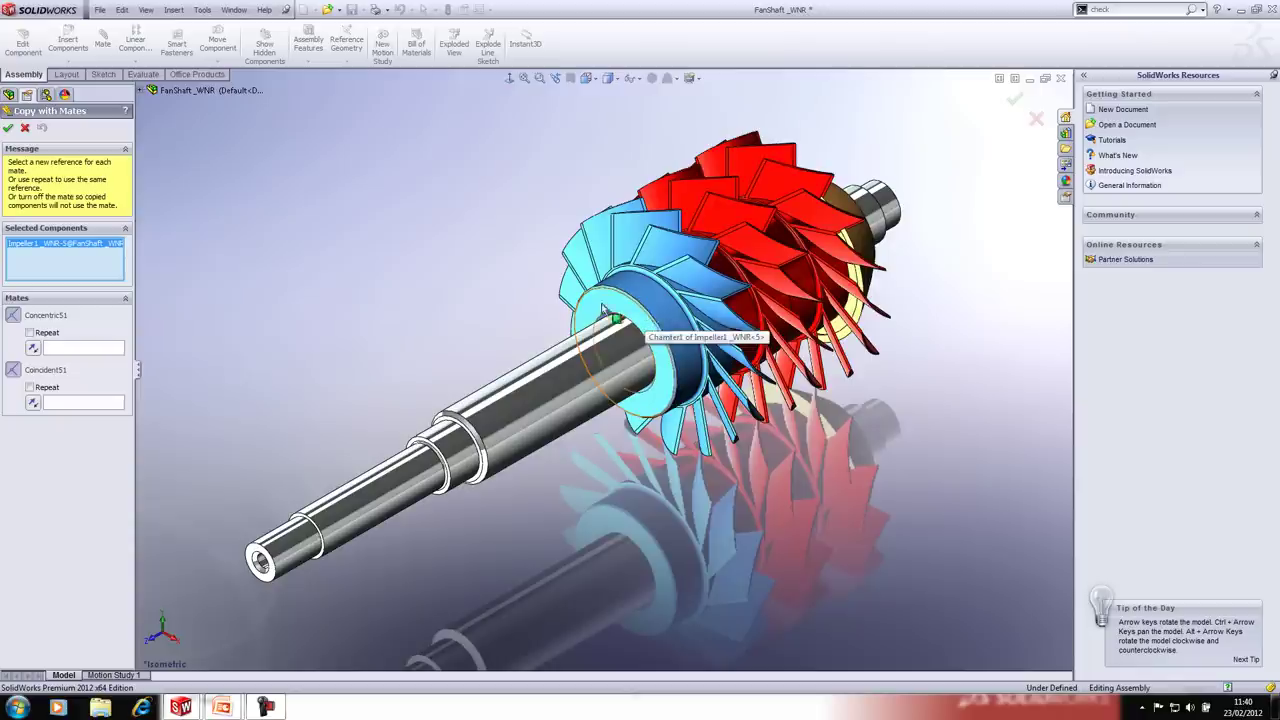
{"action": "left_click", "coordinate": [31, 336]}
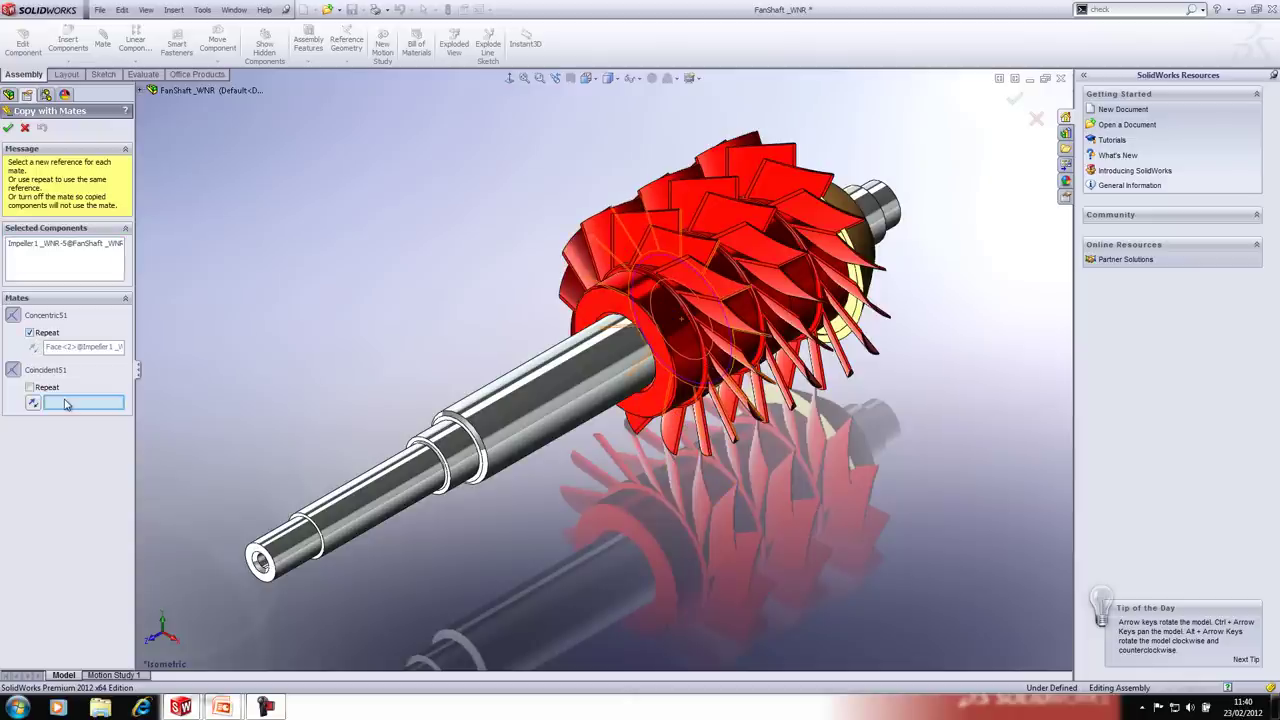
{"action": "left_click", "coordinate": [619, 306]}
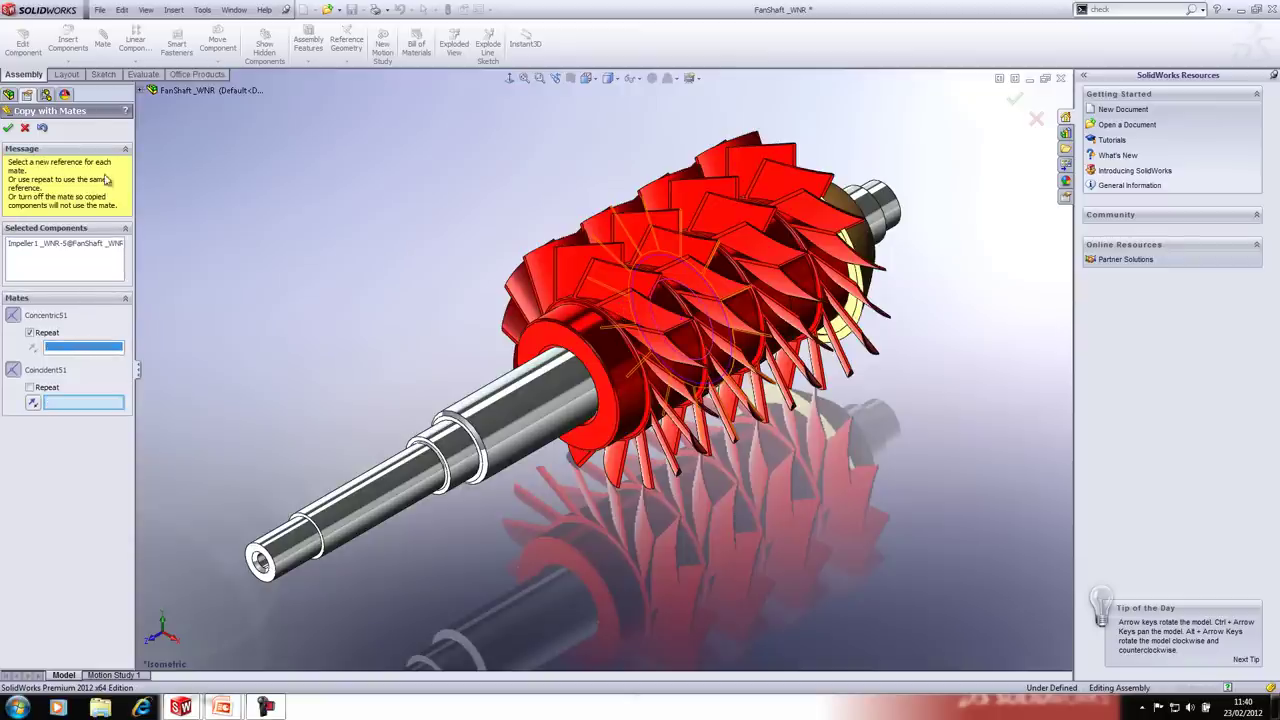
{"action": "left_click", "coordinate": [9, 129]}
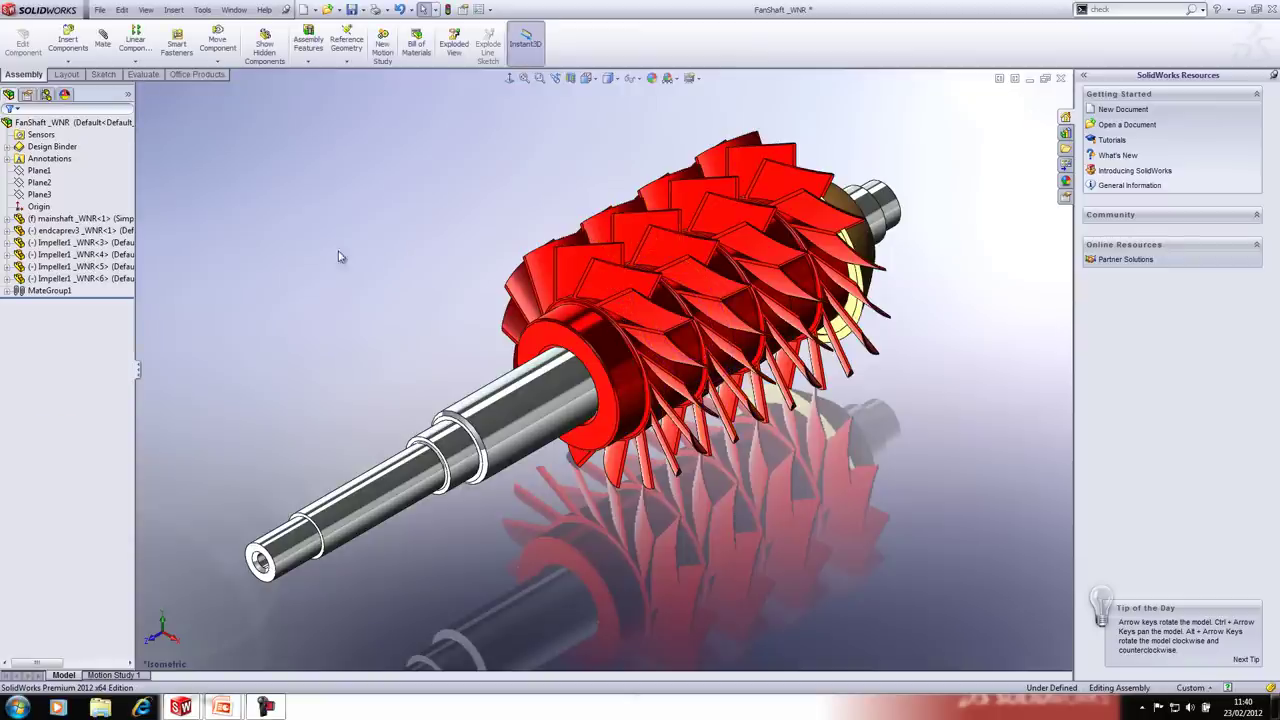
Step: Insert the nut _WNR part from the Webinar files folder and place it on the shaft against the last impeller's hub face
{"action": "scroll", "coordinate": [541, 376], "scroll_direction": "down", "scroll_amount": 2}
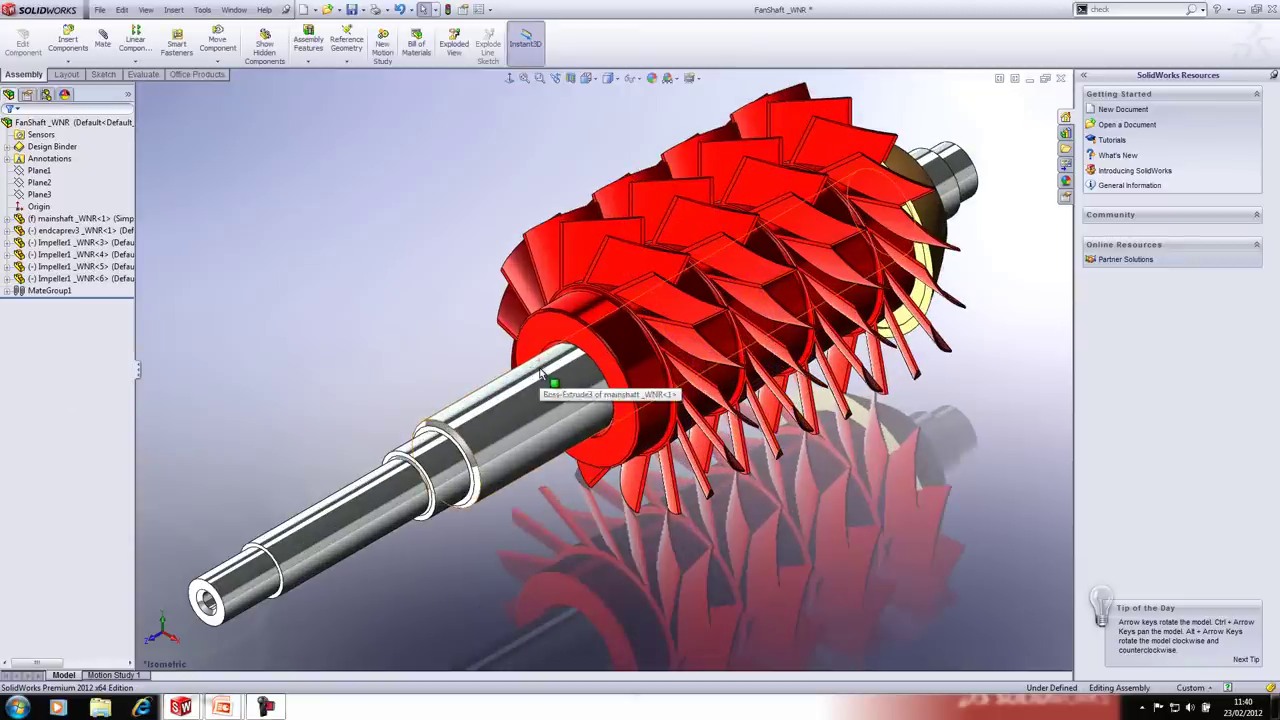
{"action": "left_click", "coordinate": [438, 338]}
{"action": "left_click", "coordinate": [458, 345]}
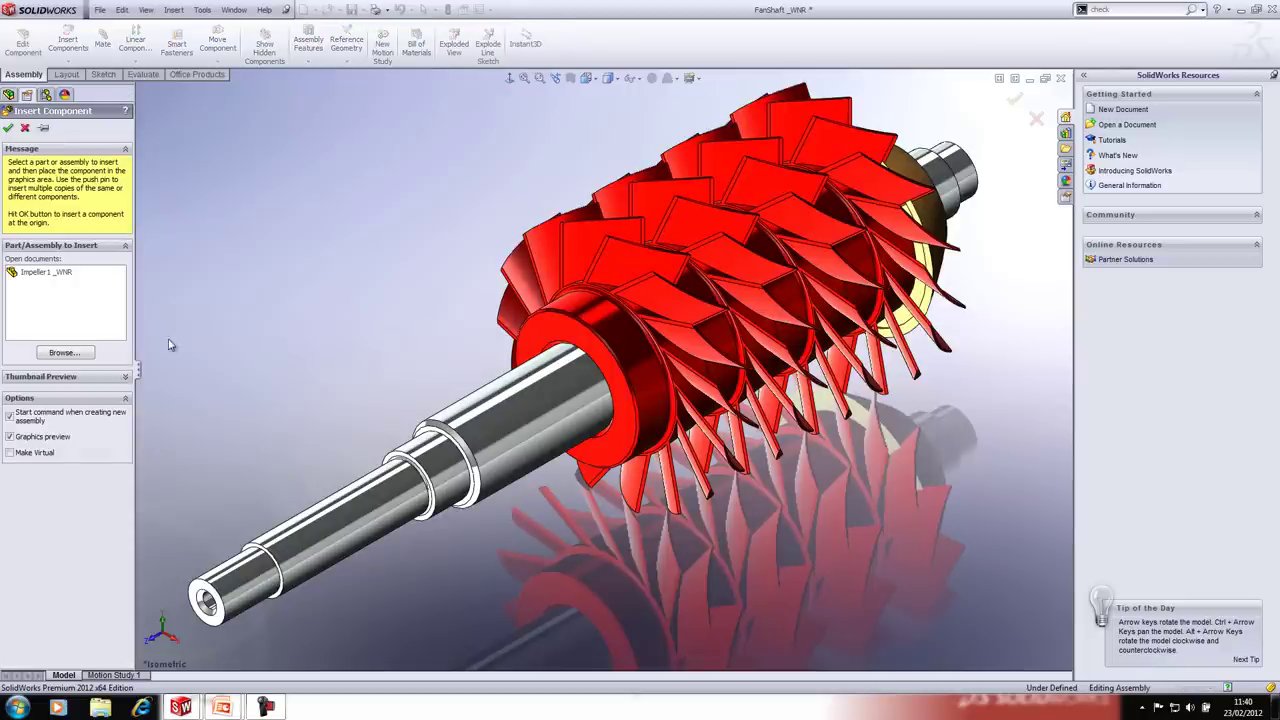
{"action": "left_click", "coordinate": [62, 353]}
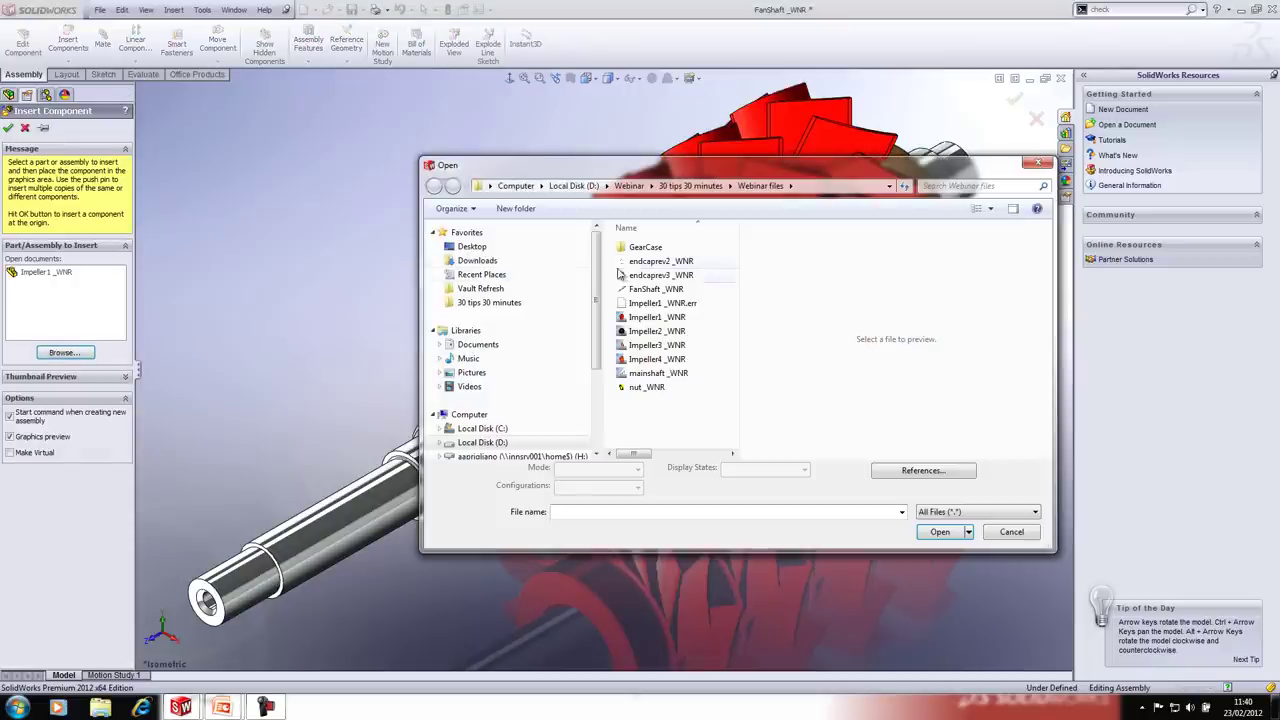
{"action": "left_click", "coordinate": [645, 387]}
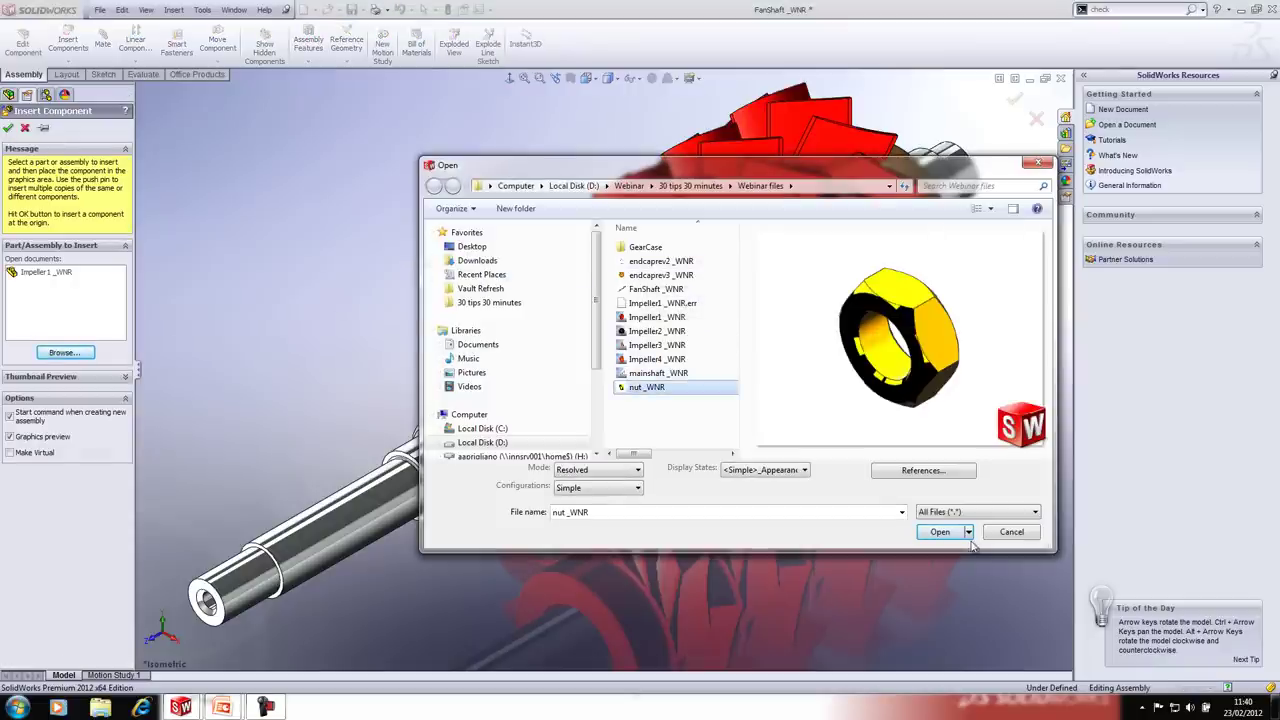
{"action": "left_click", "coordinate": [940, 531]}
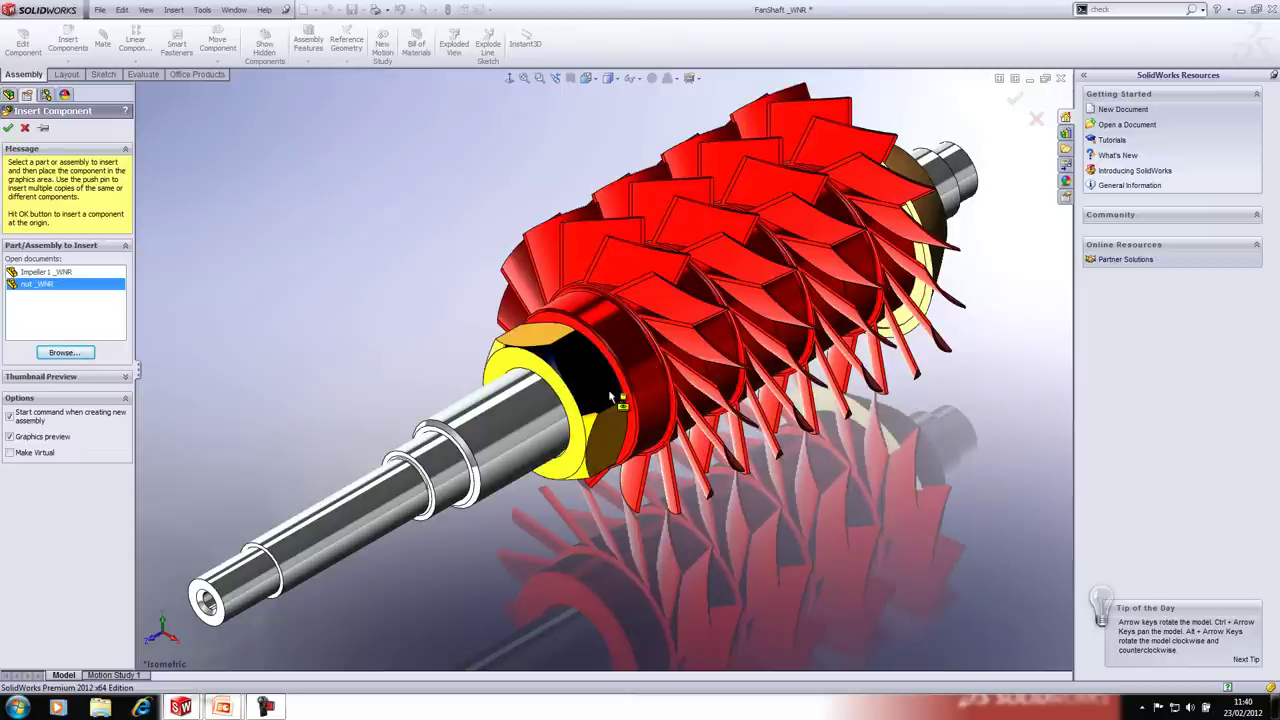
{"action": "left_click", "coordinate": [612, 397]}
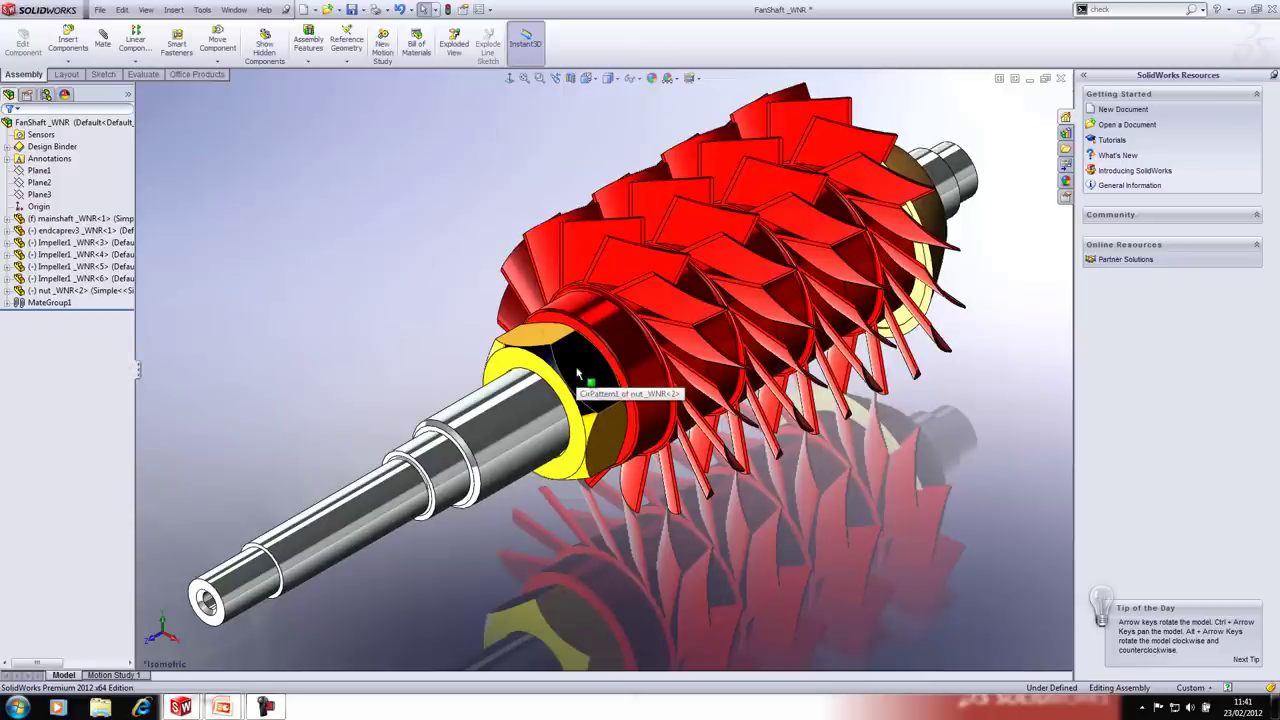
Step: Copy the nut directly in the assembly and place the copy on the shaft against the first nut's outer face
{"action": "left_click_drag", "start_coordinate": [577, 373], "coordinate": [553, 390]}
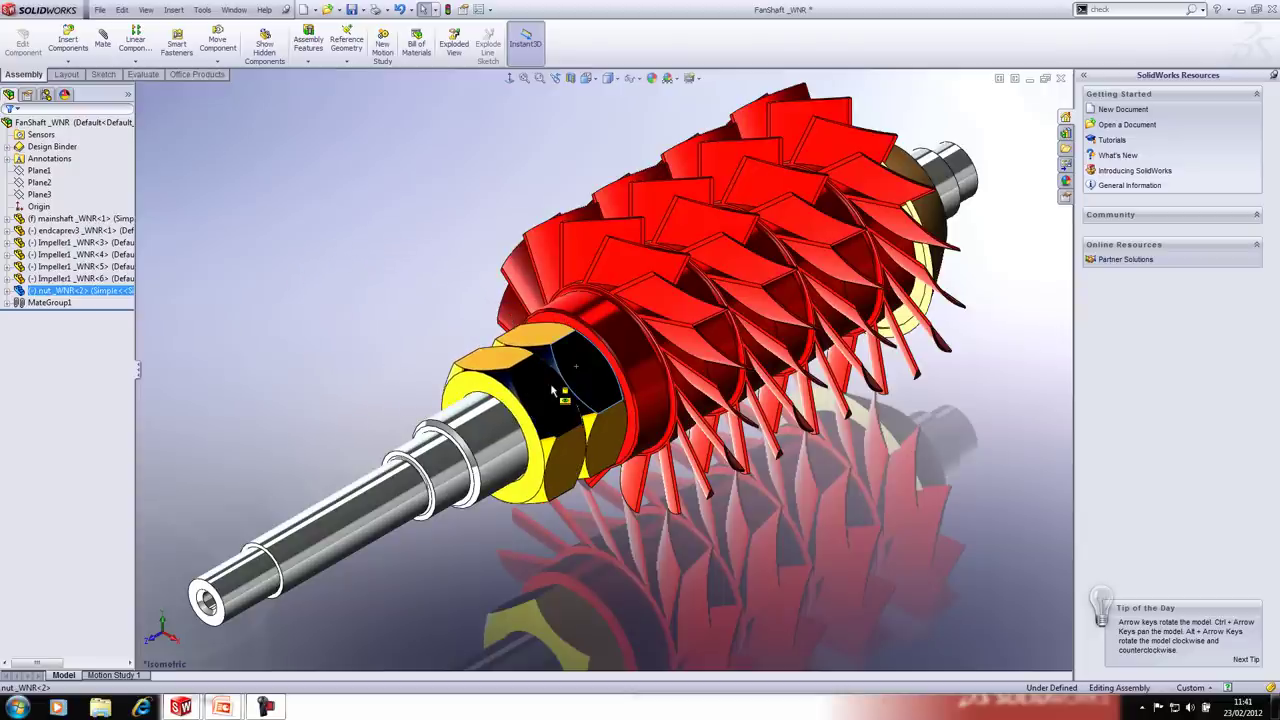
{"action": "left_click_drag", "start_coordinate": [553, 390], "coordinate": [553, 392], "text": "ctrl"}
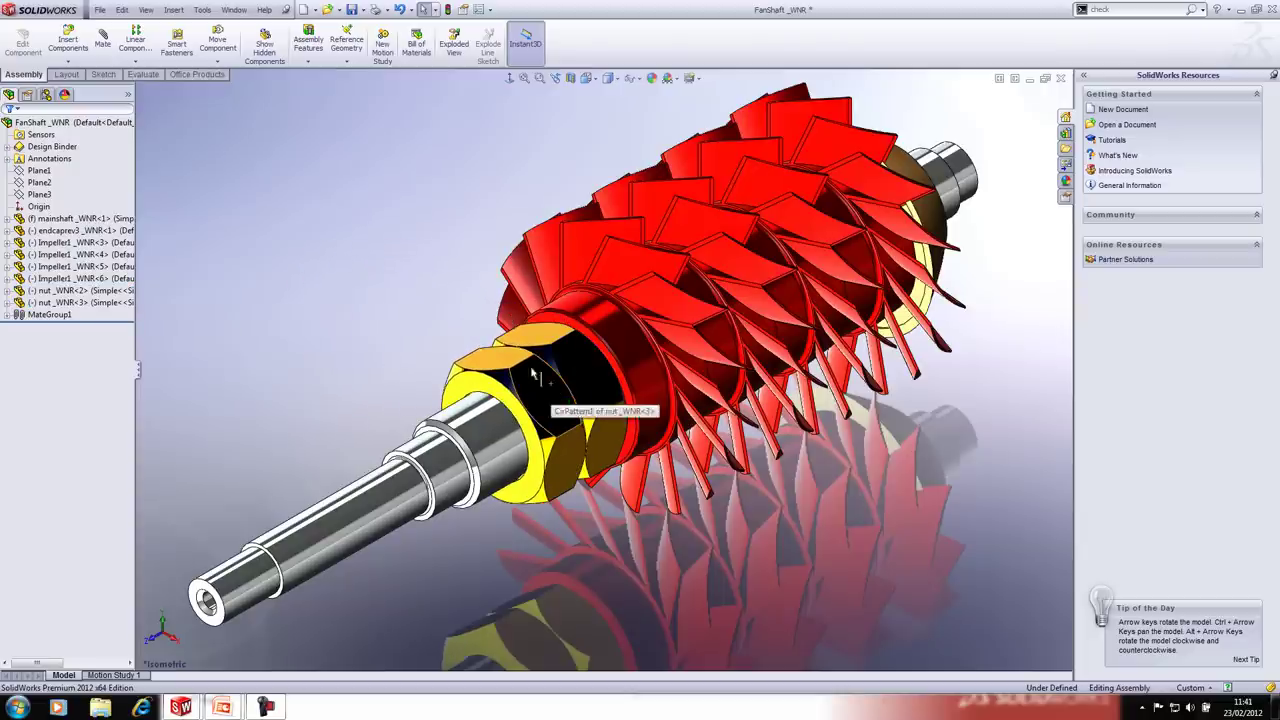
{"action": "key", "text": "f"}
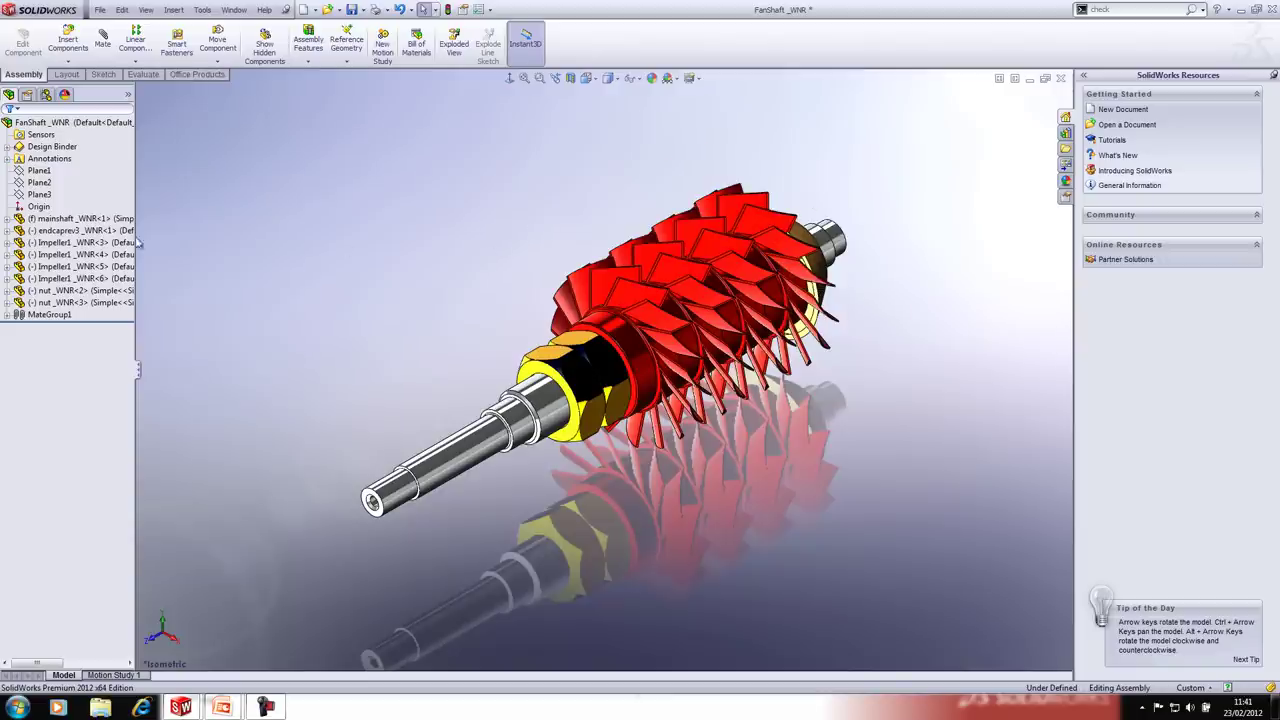
Step: Assign Plain Carbon Steel as the impeller's material from within the assembly
{"action": "right_click", "coordinate": [70, 244]}
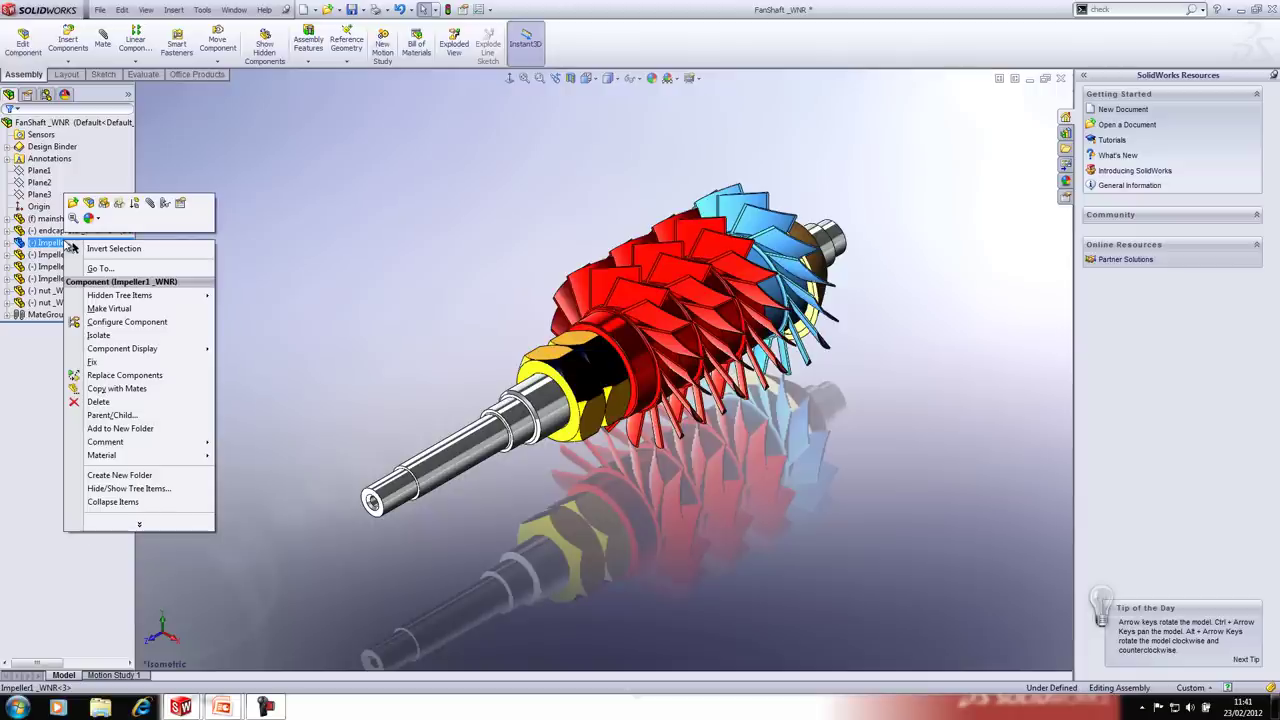
{"action": "mouse_move", "coordinate": [104, 457]}
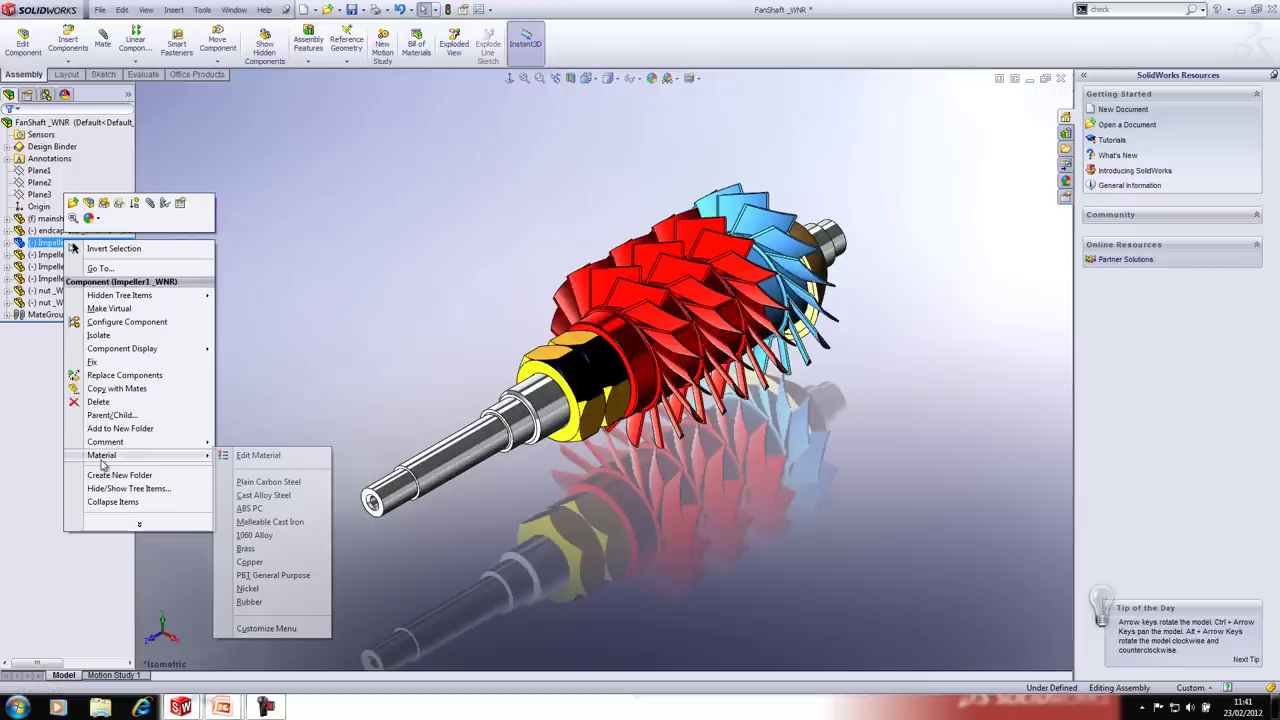
{"action": "left_click", "coordinate": [297, 482]}
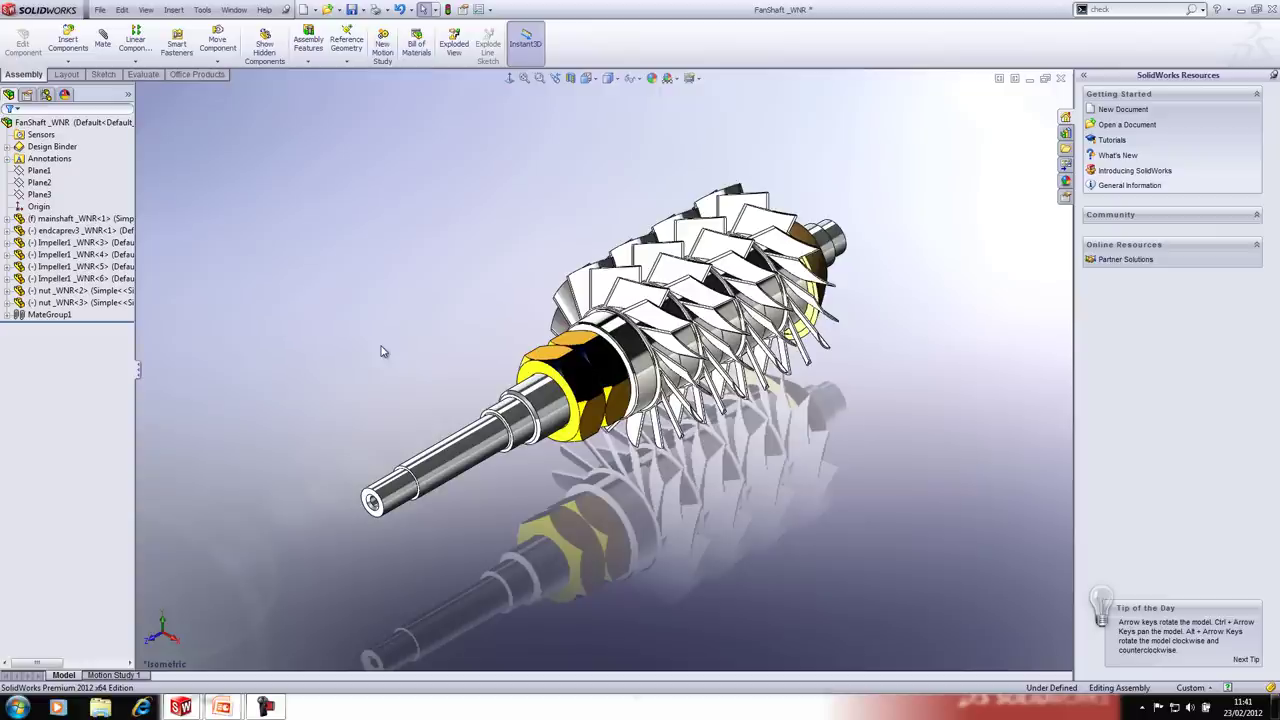
Step: Run AssemblyXpert on the fan shaft assembly and review its component statistics and diagnostic entries
{"action": "left_click", "coordinate": [140, 76]}
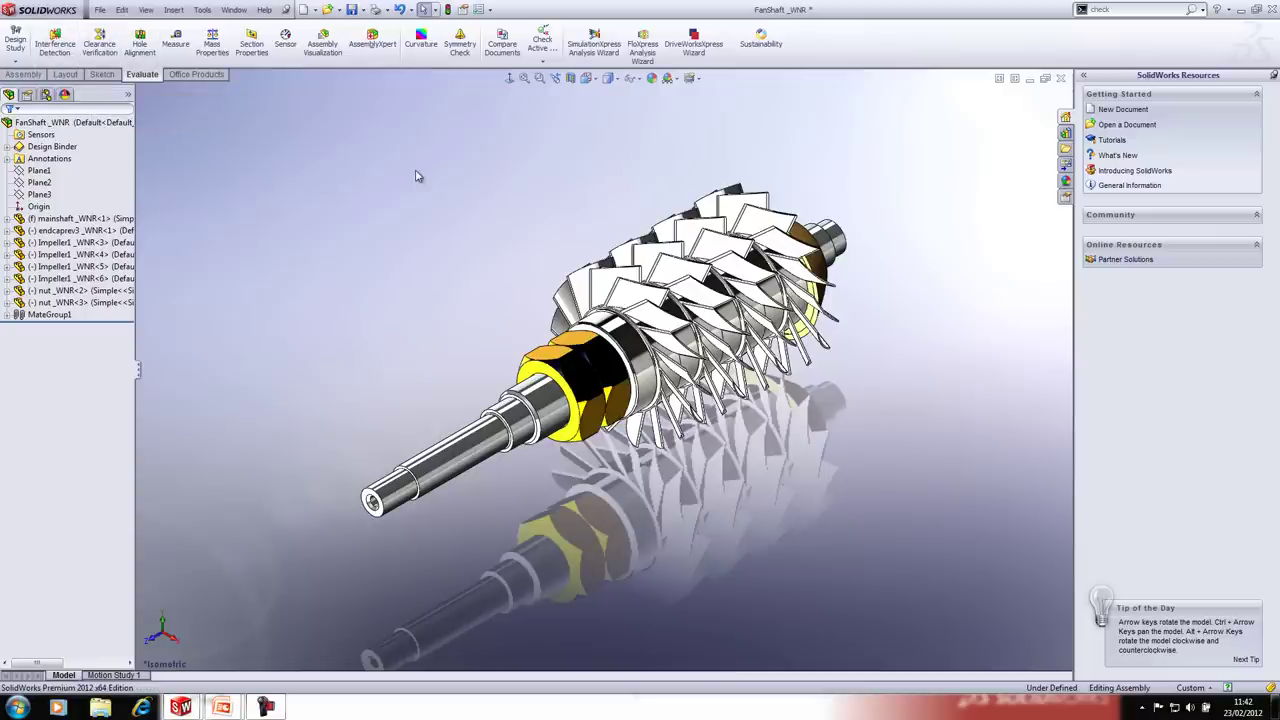
{"action": "left_click", "coordinate": [372, 42]}
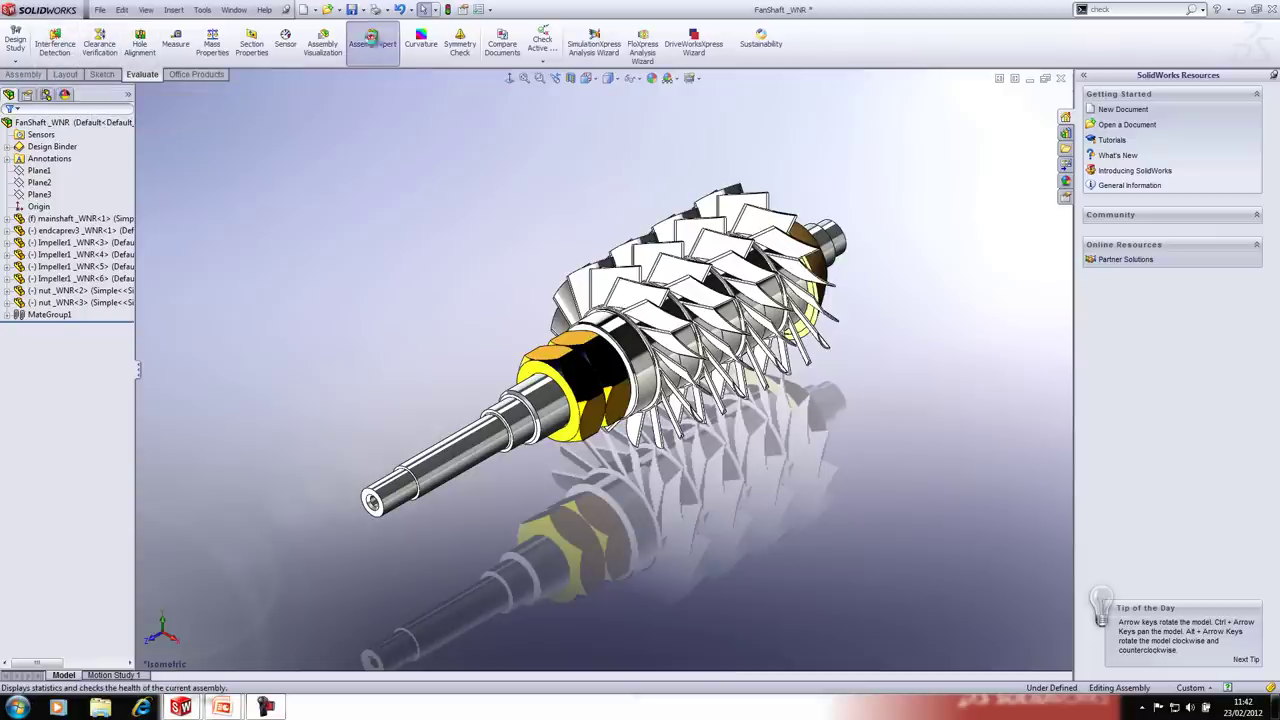
{"action": "left_click_drag", "start_coordinate": [478, 233], "coordinate": [481, 337]}
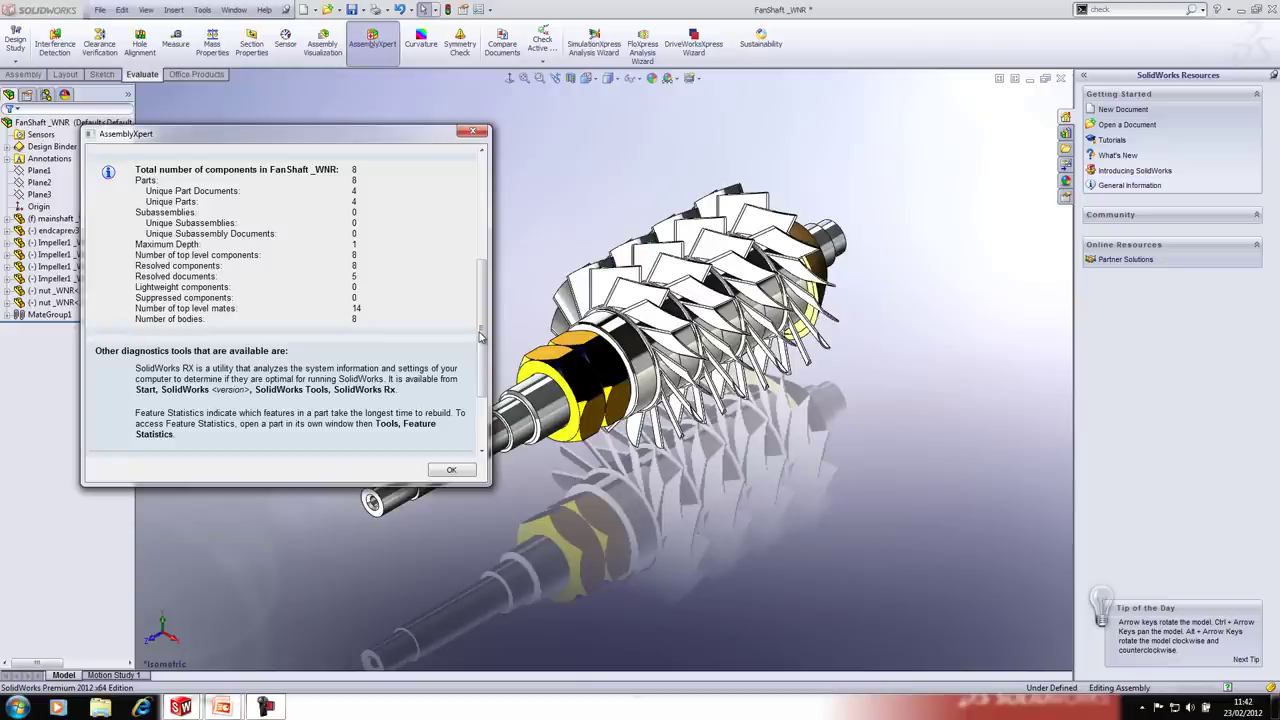
{"action": "left_click_drag", "start_coordinate": [481, 337], "coordinate": [479, 217]}
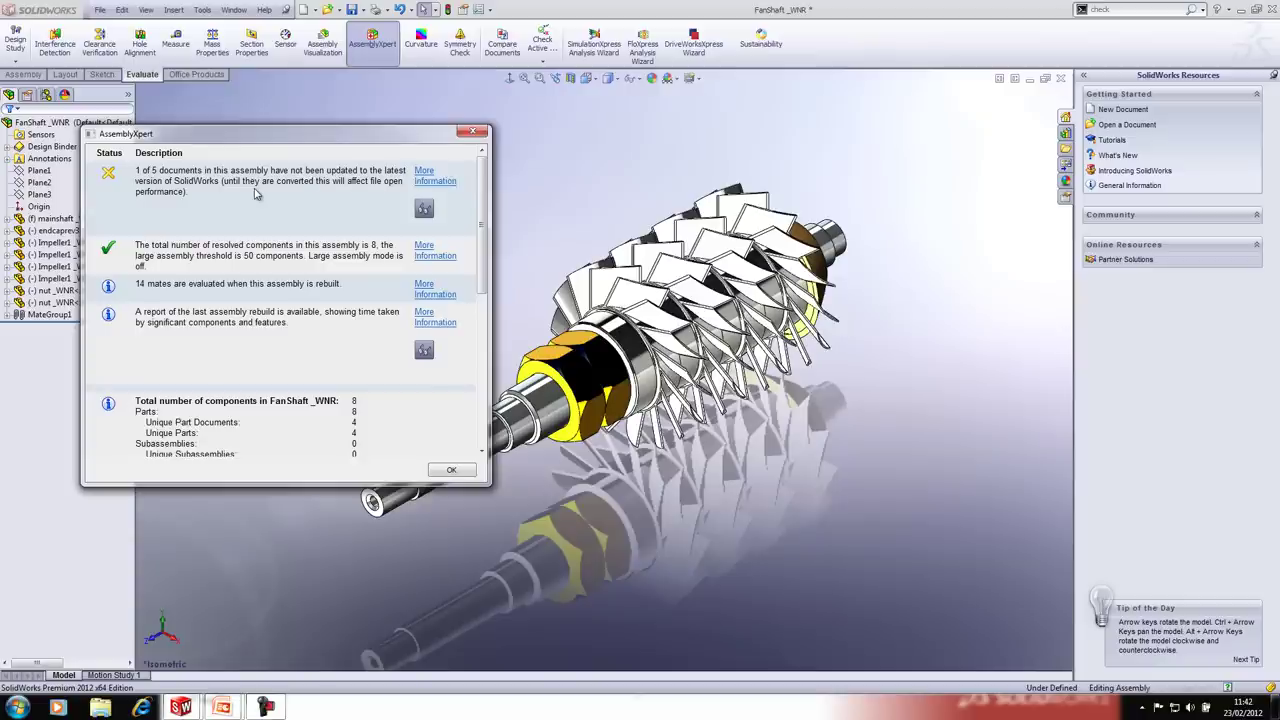
Step: List the documents not updated to the latest version, isolate Impeller1 _WNR to inspect it, and leave isolation and AssemblyXpert
{"action": "left_click", "coordinate": [426, 210]}
{"action": "left_click", "coordinate": [303, 228]}
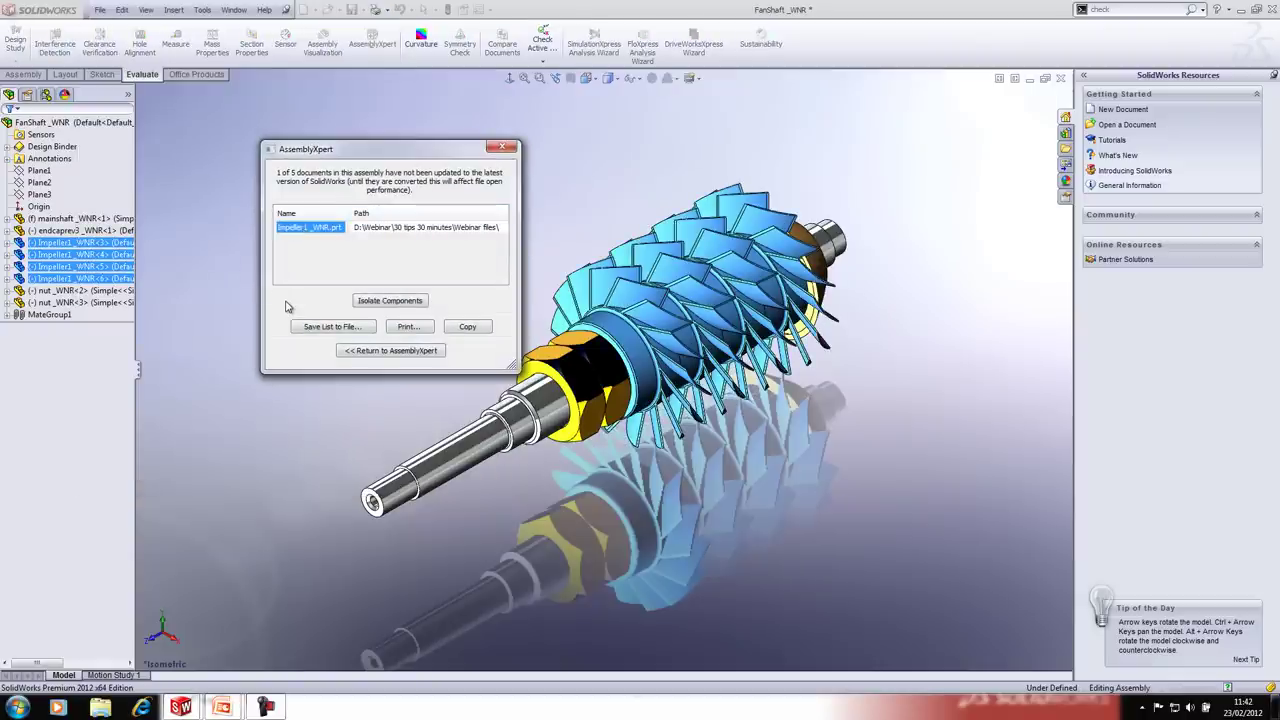
{"action": "left_click", "coordinate": [410, 301]}
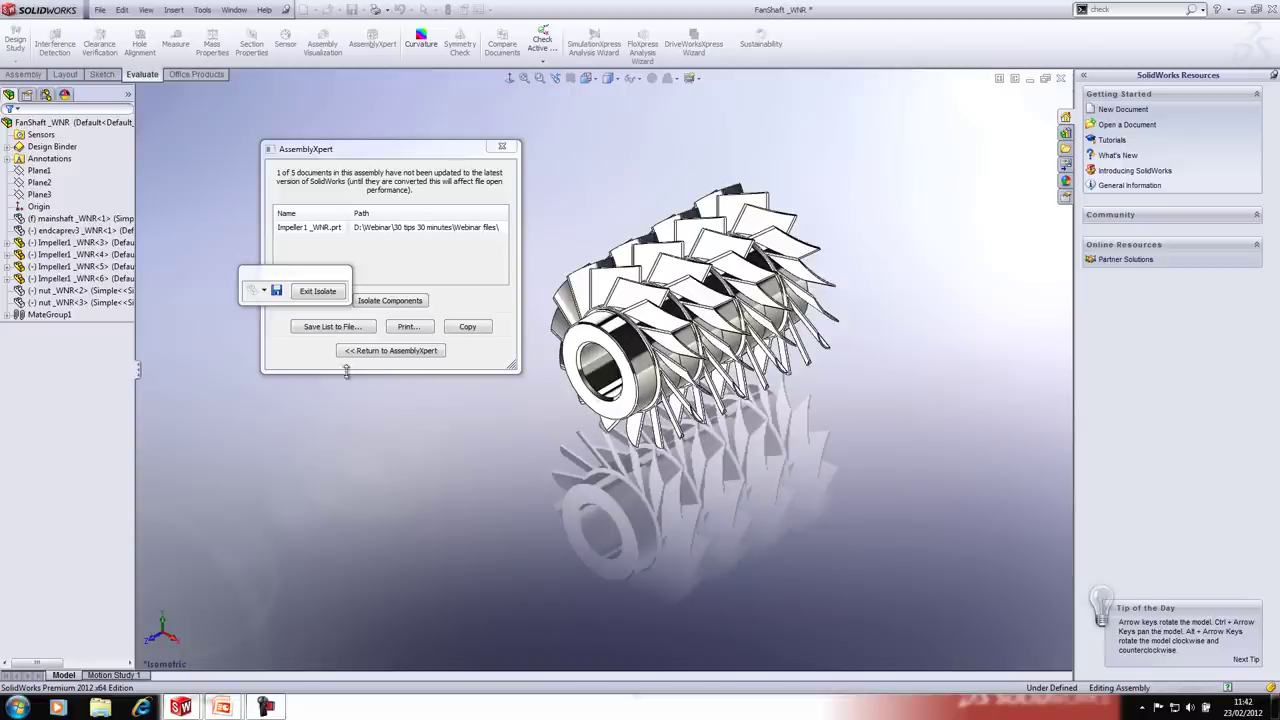
{"action": "left_click", "coordinate": [326, 296]}
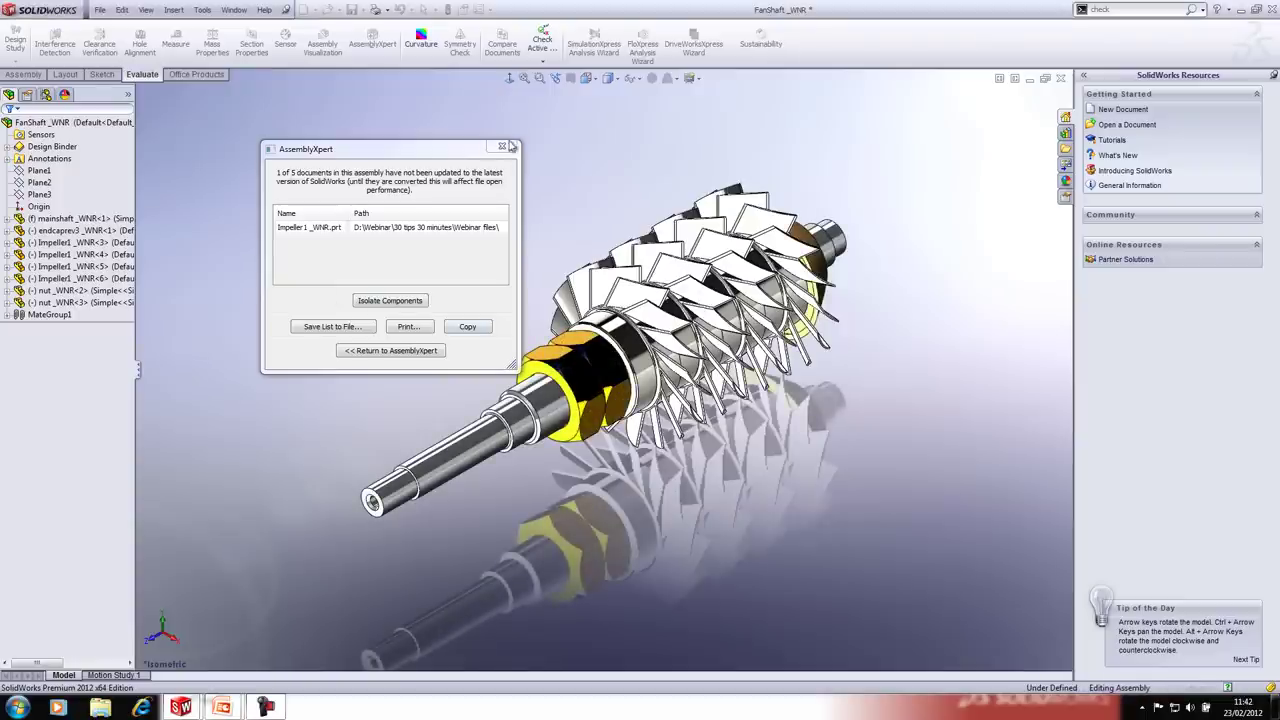
{"action": "left_click", "coordinate": [502, 146]}
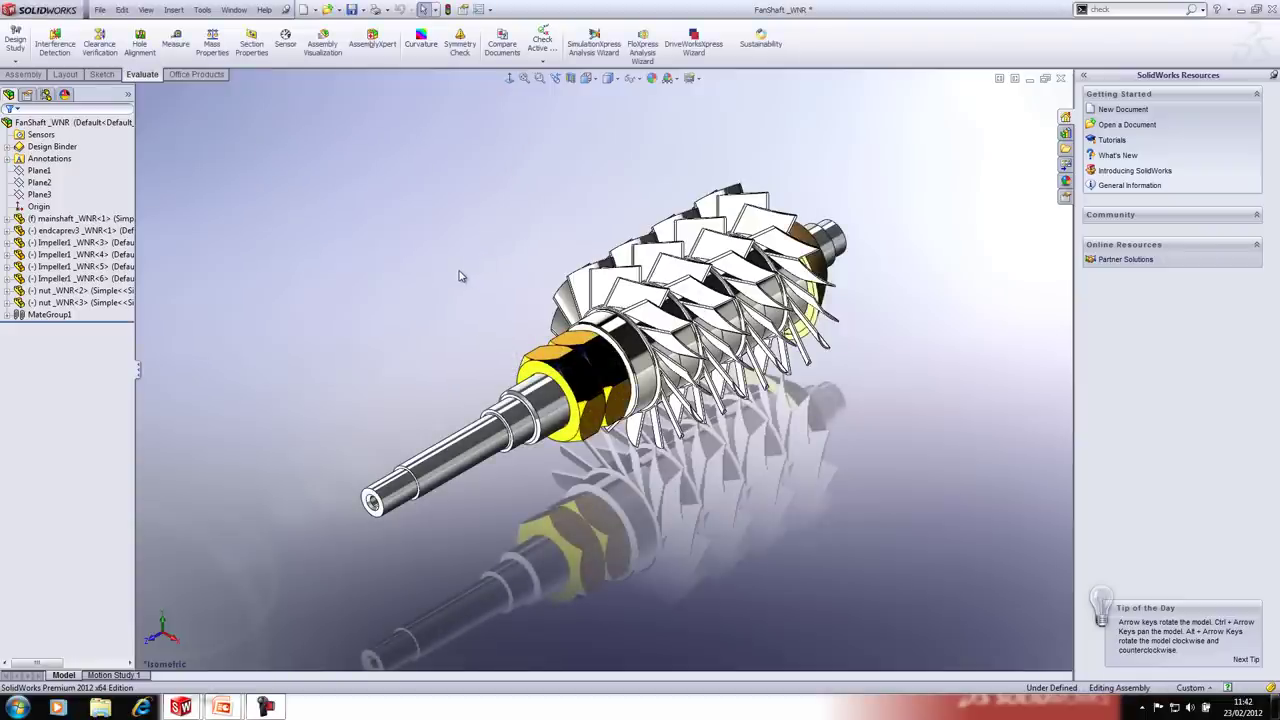
Step: Switch to the PowerPoint slide show and advance to the Summary slide
{"action": "key", "text": "alt+Tab"}
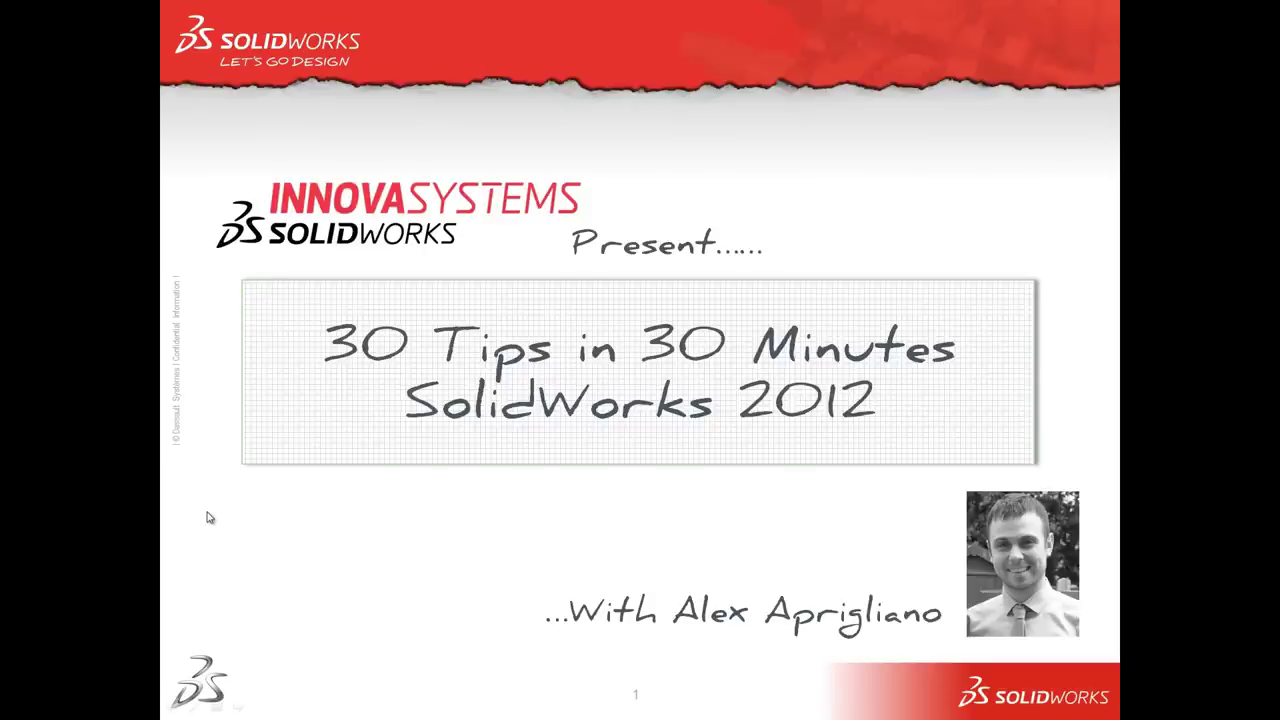
{"action": "left_click", "coordinate": [209, 517]}
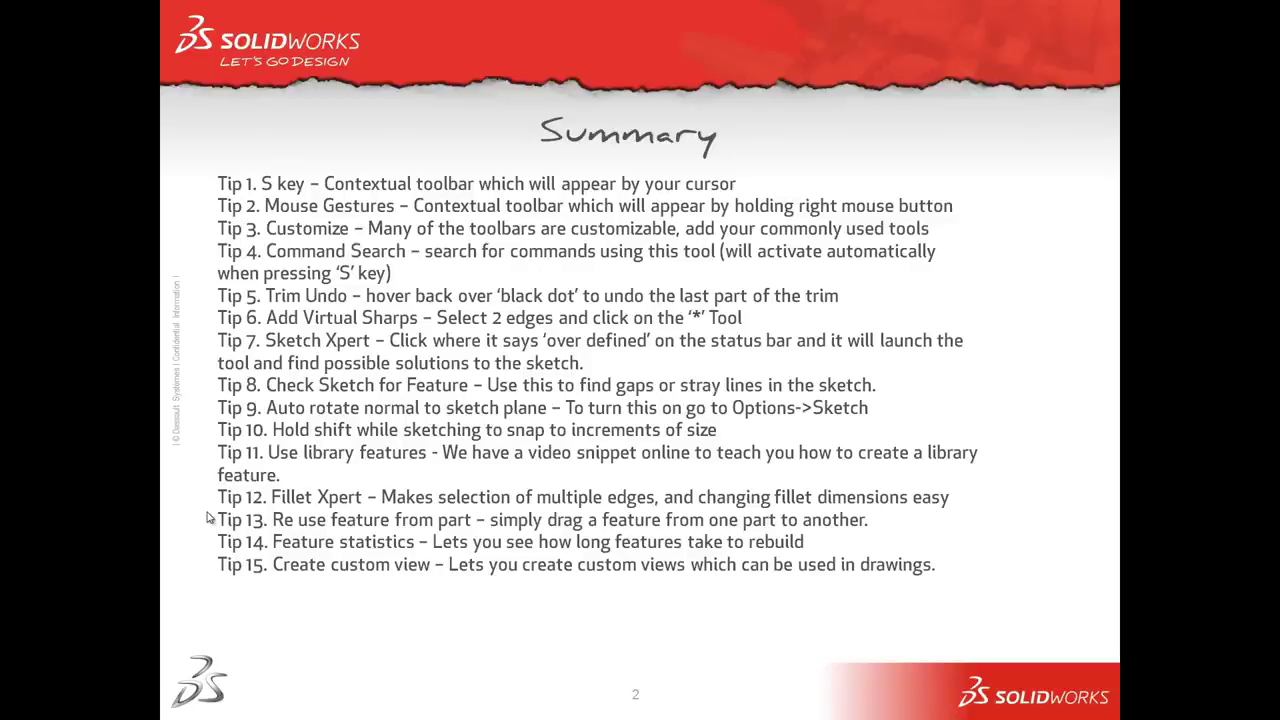
Step: Advance to the Summary slide with tips 16 to 30 and switch back to the FanShaft _WNR assembly in SolidWorks
{"action": "left_click", "coordinate": [238, 446]}
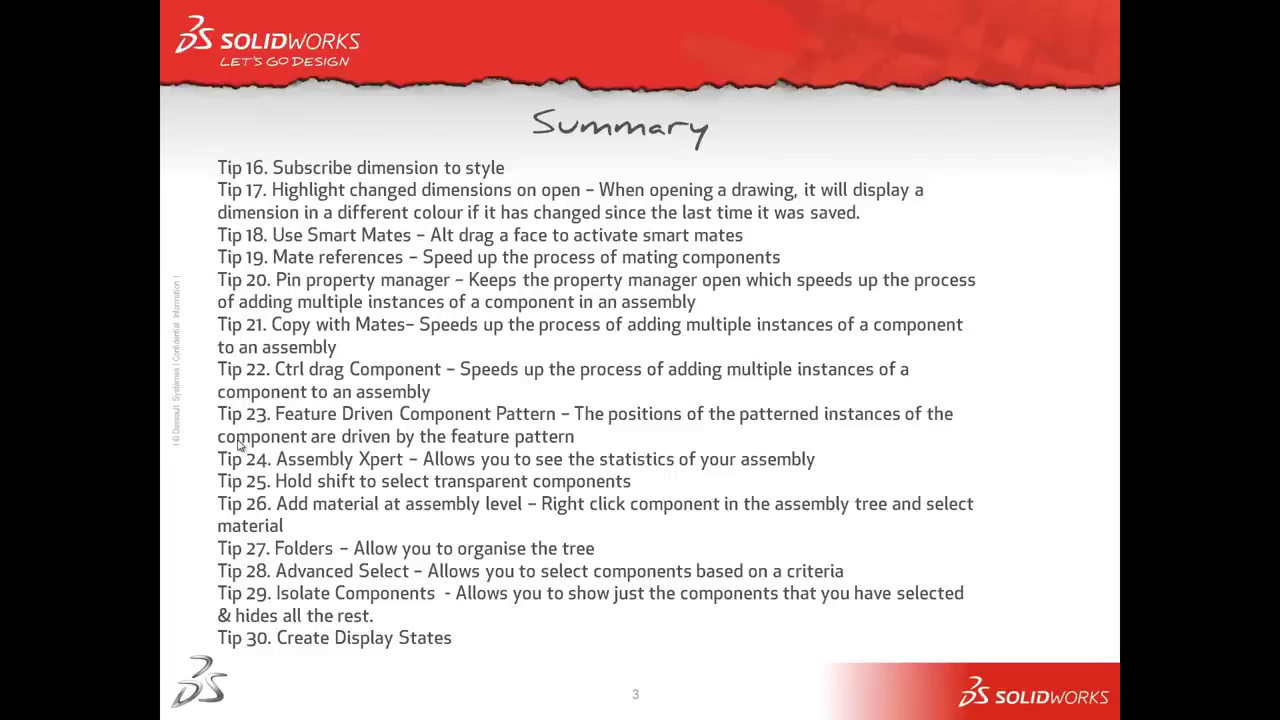
{"action": "key", "text": "alt+Tab"}
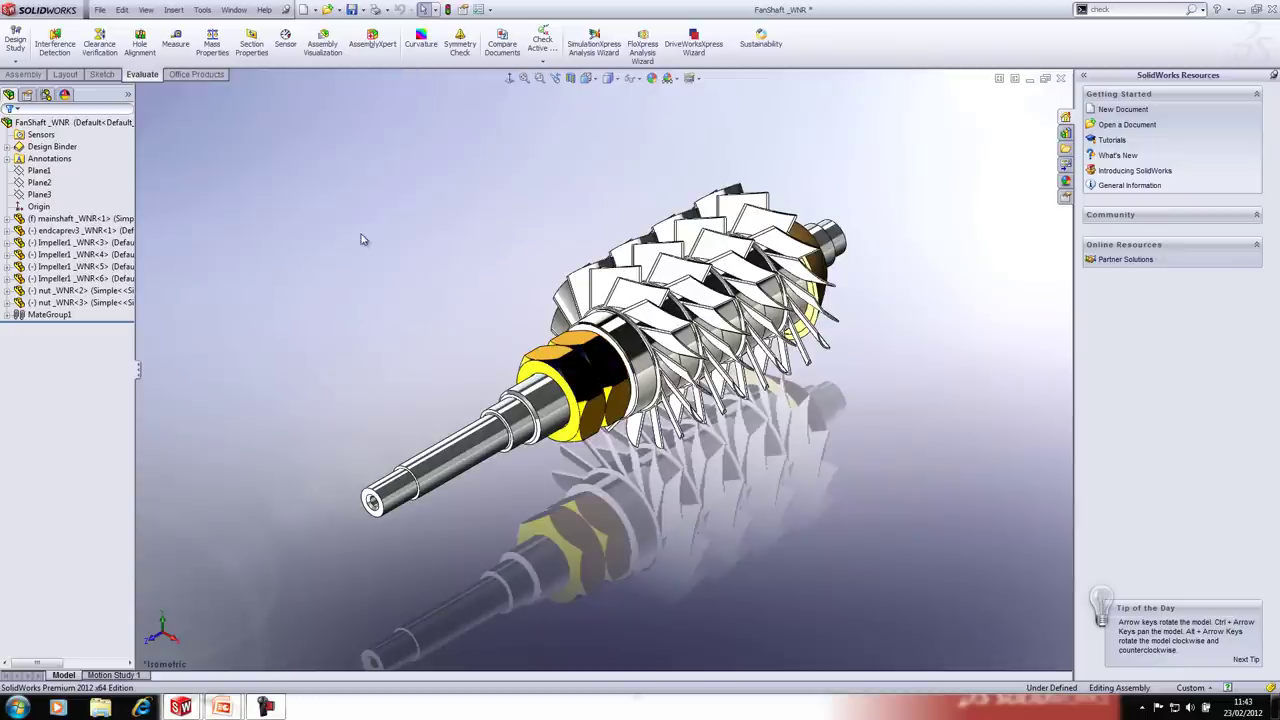
Step: Bring up the mouse gesture customization settings and sort the commands so those with part gestures come first
{"action": "left_click", "coordinate": [202, 9]}
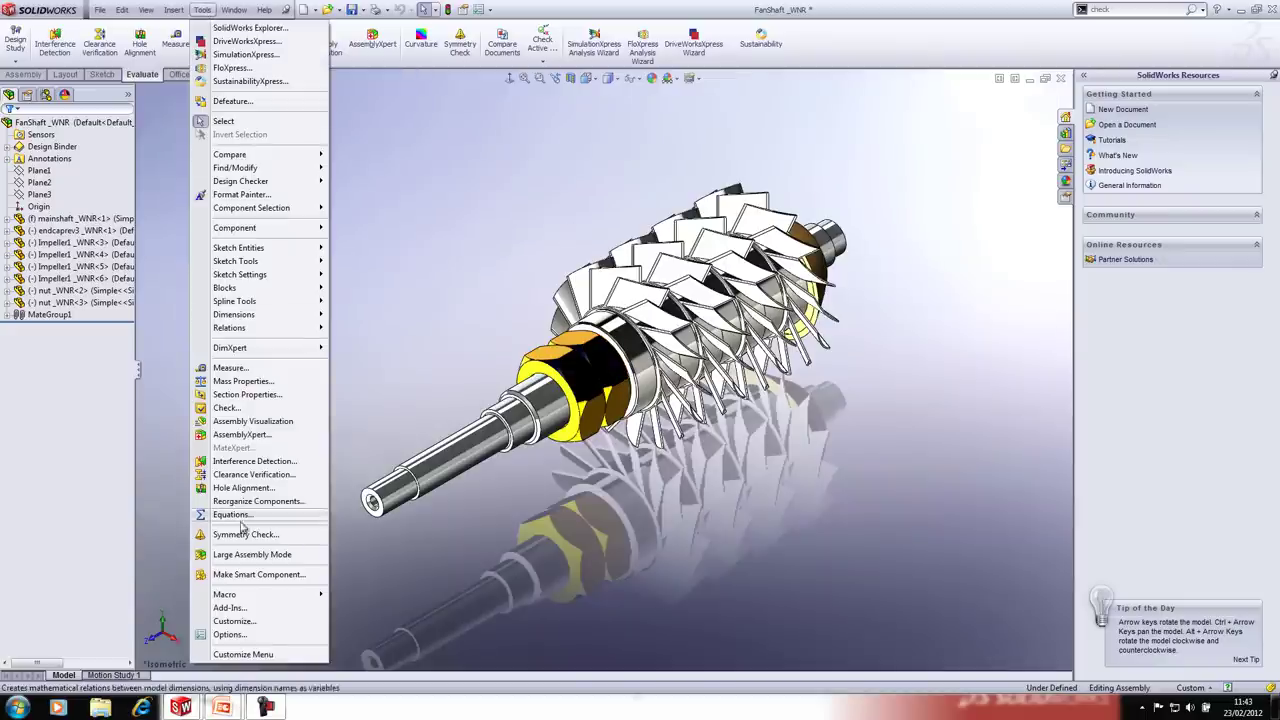
{"action": "left_click", "coordinate": [245, 618]}
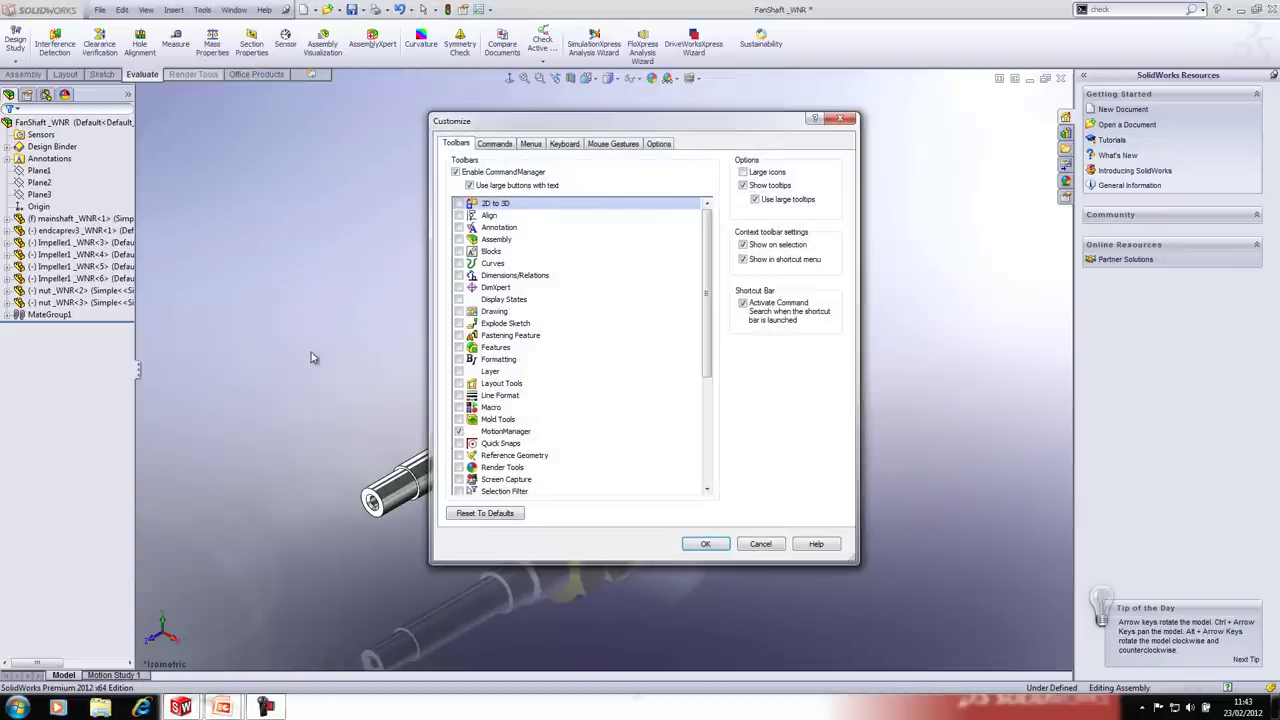
{"action": "left_click", "coordinate": [604, 146]}
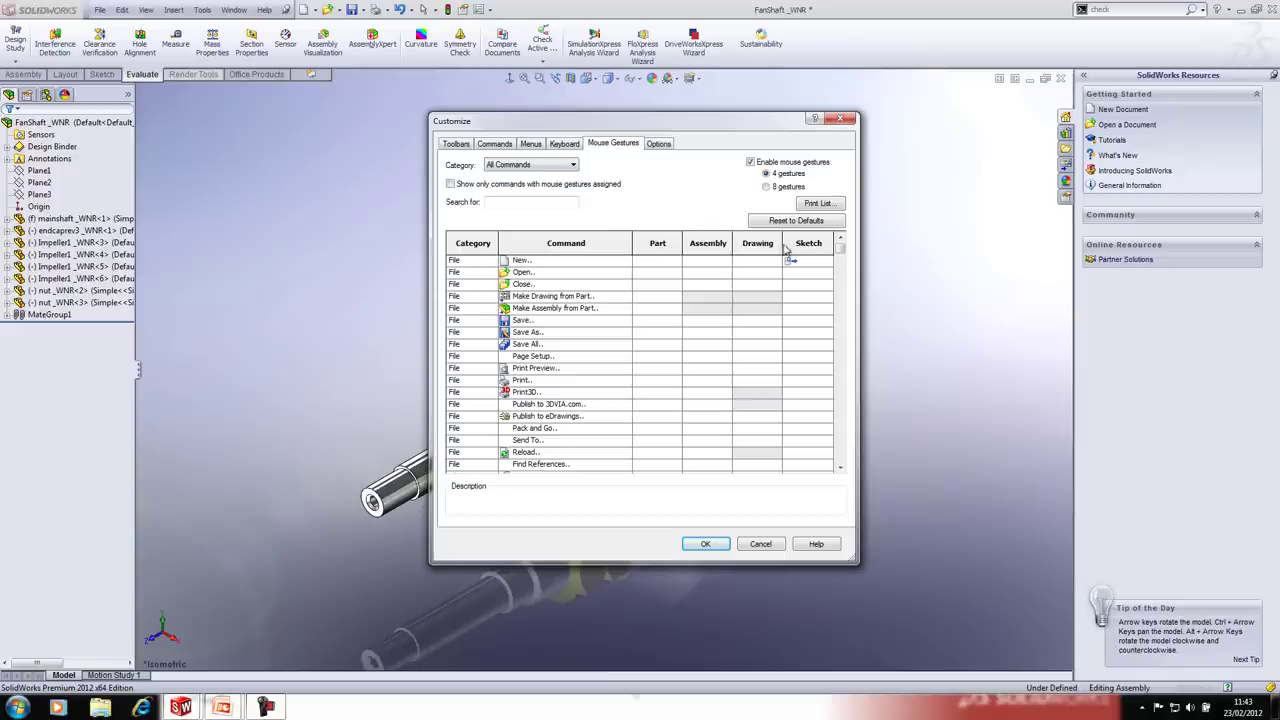
{"action": "left_click", "coordinate": [672, 249]}
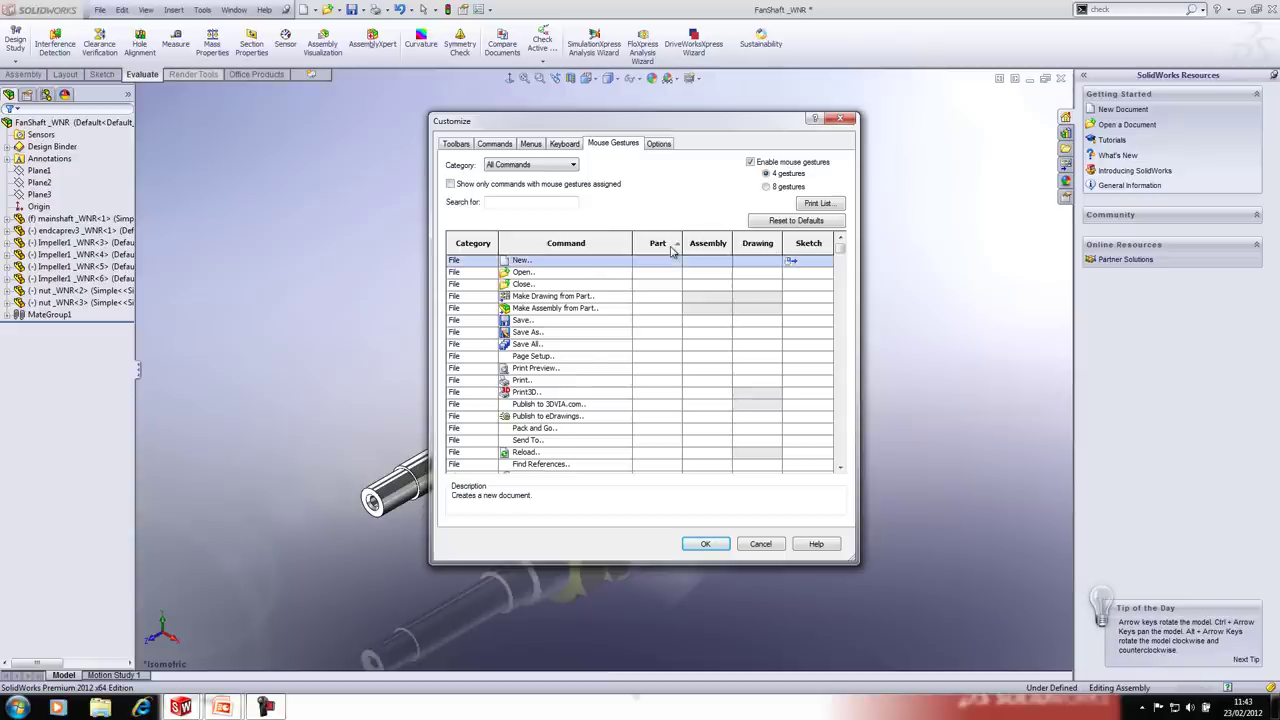
{"action": "left_click", "coordinate": [674, 249]}
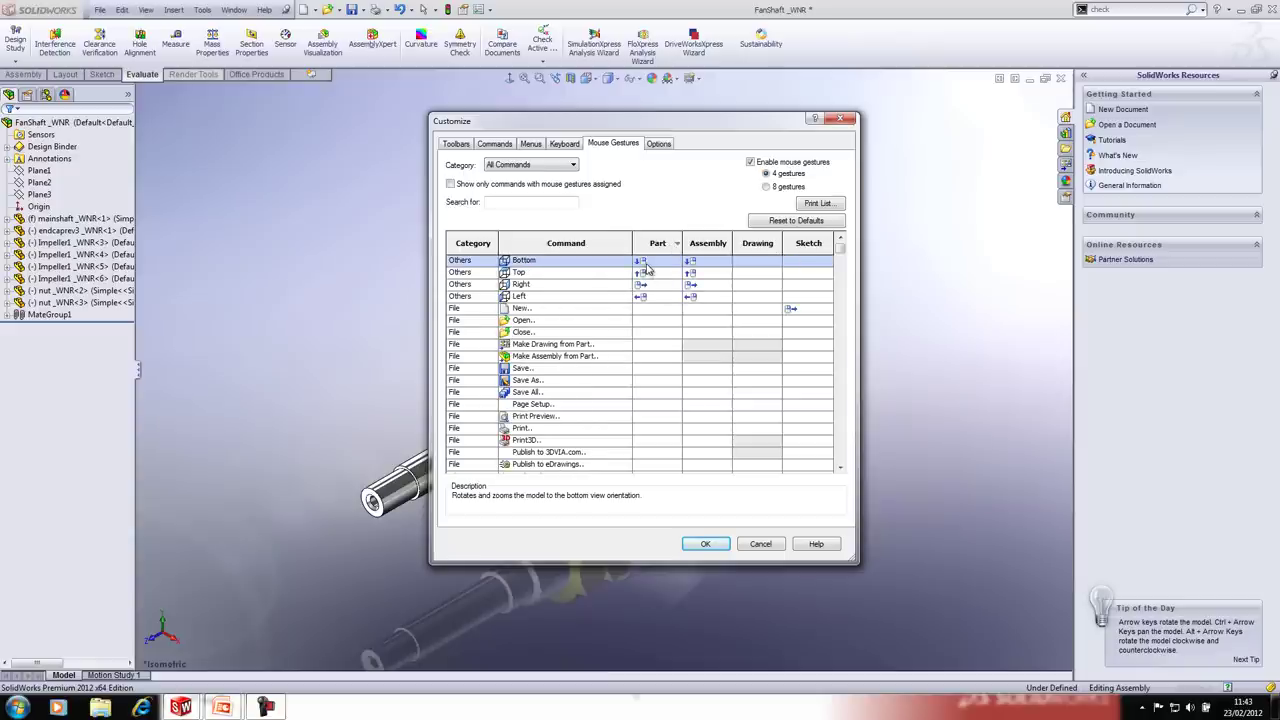
Step: Keep the Close command's part gesture at None, try the 8 gestures option, and leave the customization settings
{"action": "left_click", "coordinate": [674, 336]}
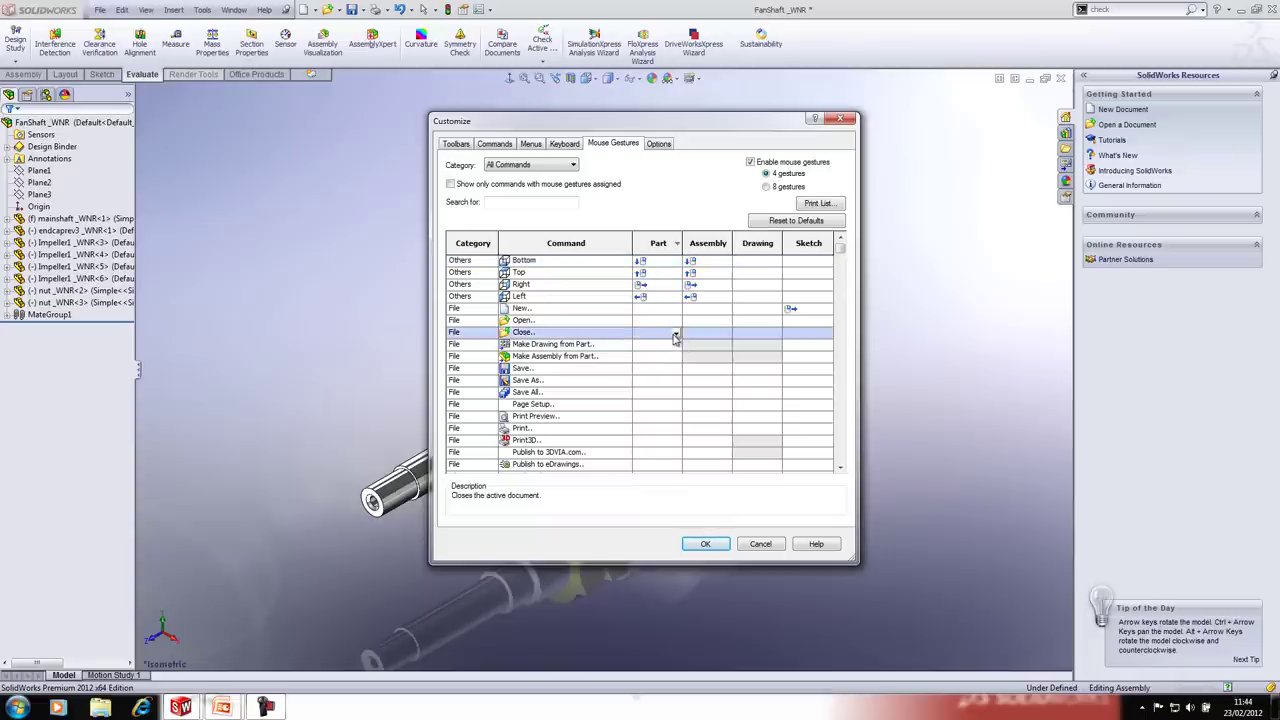
{"action": "left_click", "coordinate": [676, 337]}
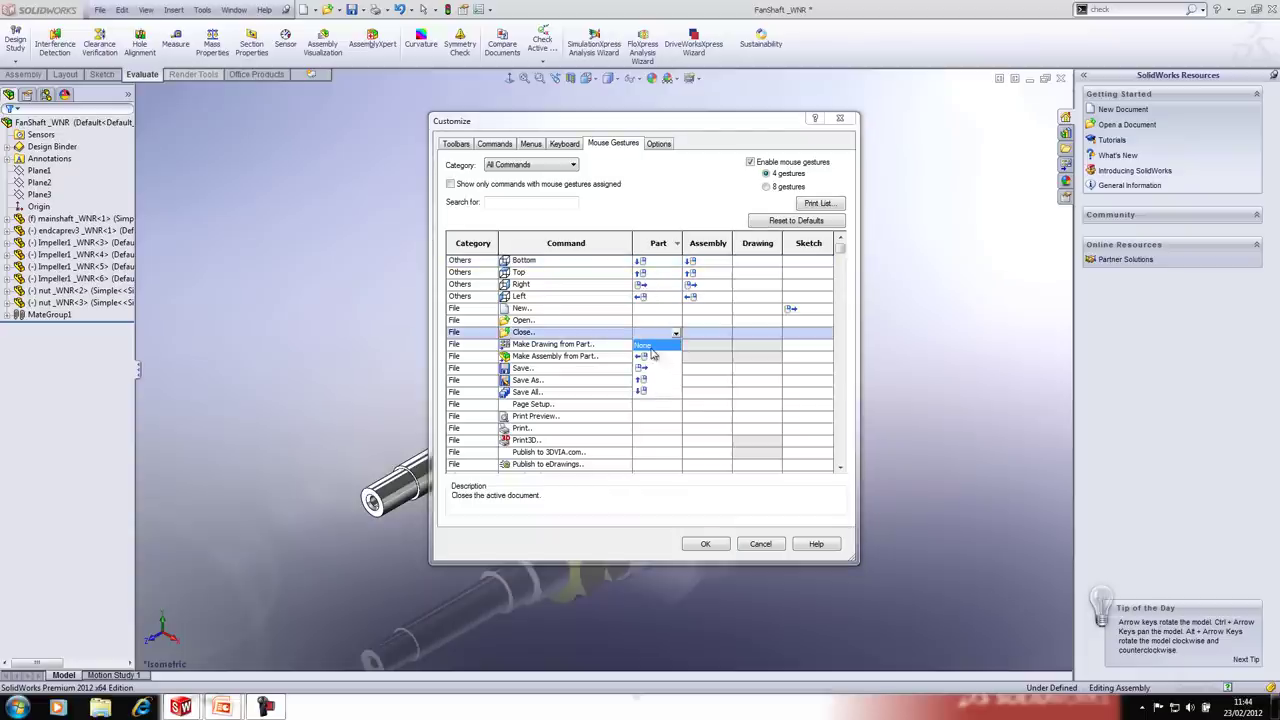
{"action": "left_click", "coordinate": [652, 343]}
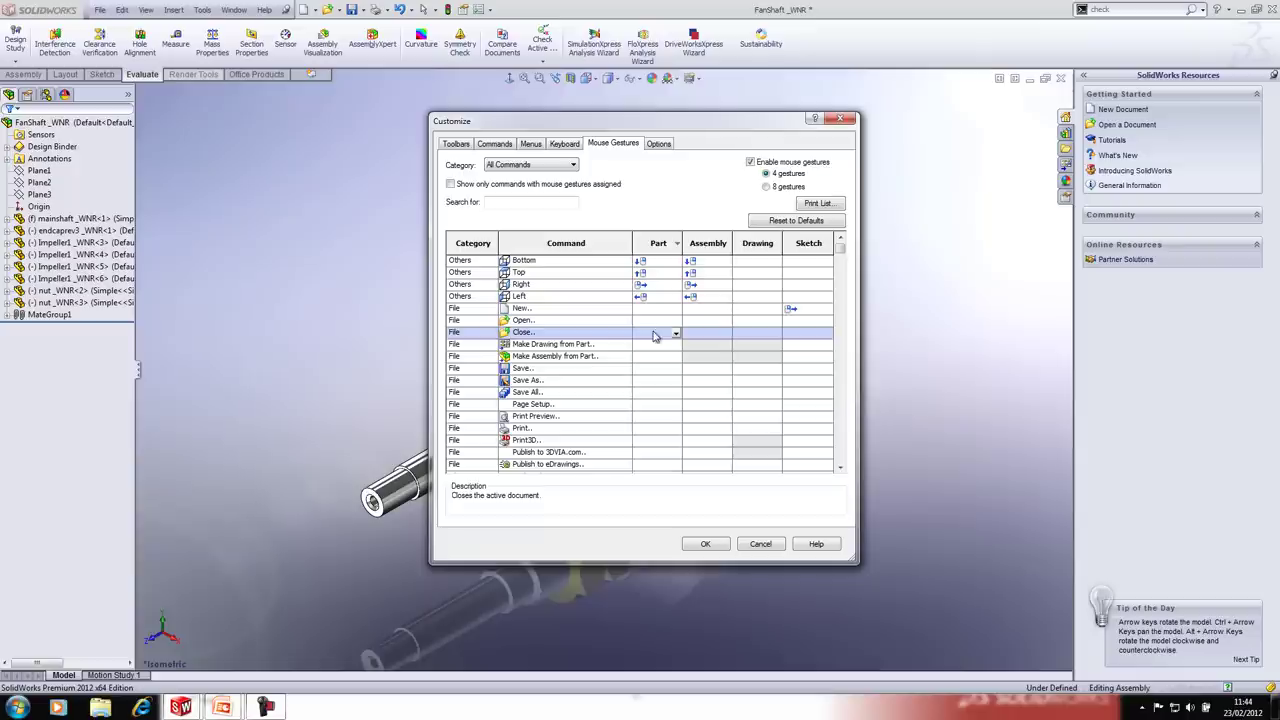
{"action": "left_click", "coordinate": [767, 188]}
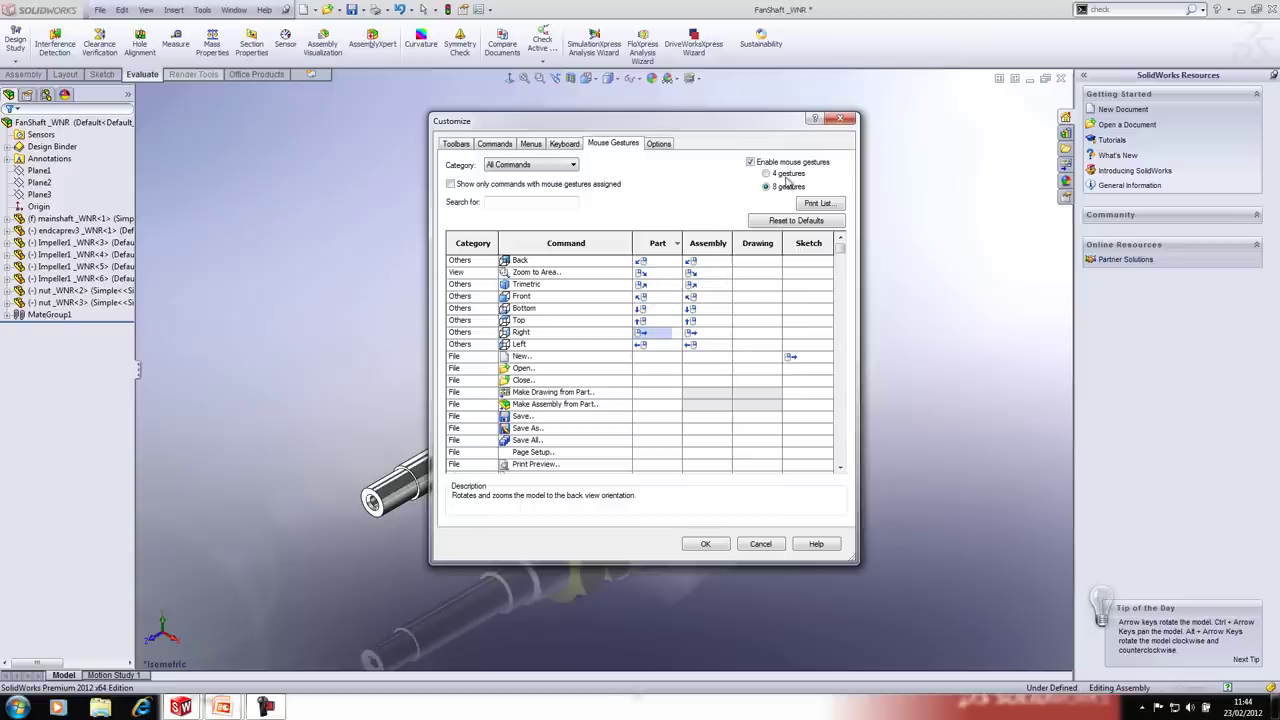
{"action": "left_click", "coordinate": [840, 119]}
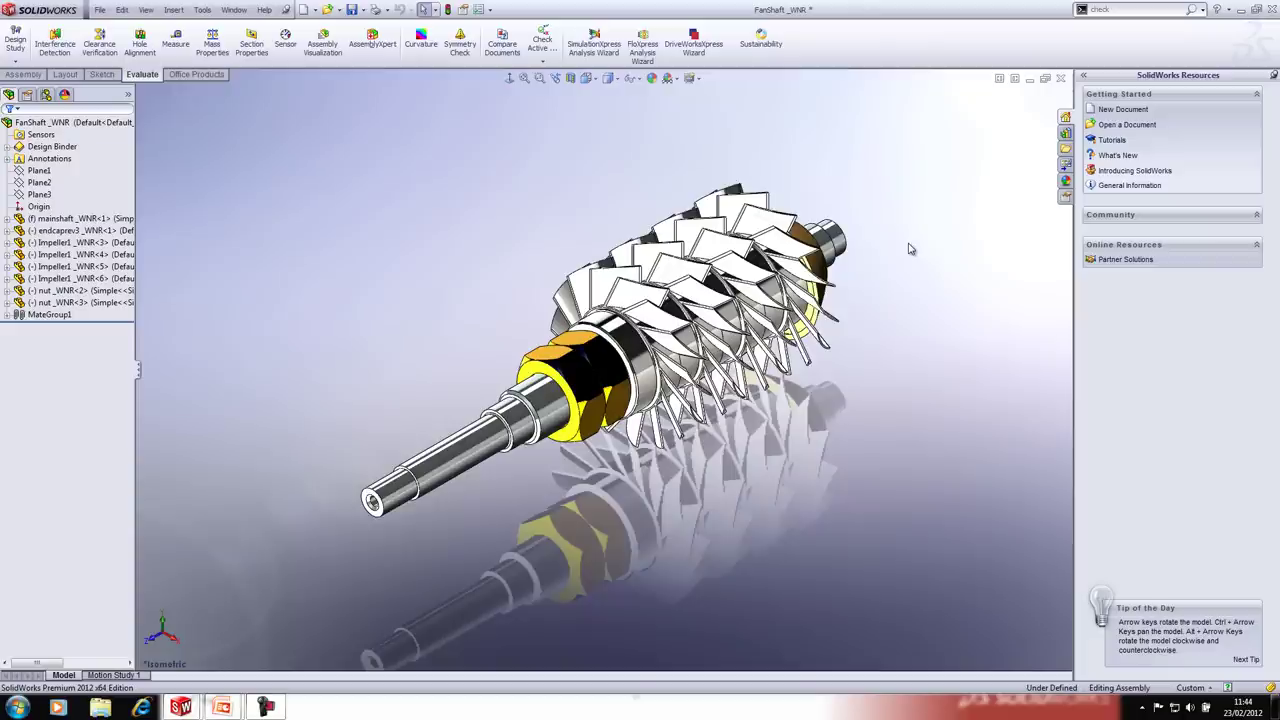
Step: Move endcaprev3 _WNR above mainshaft _WNR in the assembly tree and clear the selection
{"action": "left_click", "coordinate": [72, 233]}
{"action": "left_click_drag", "start_coordinate": [72, 233], "coordinate": [60, 214]}
{"action": "left_click", "coordinate": [62, 256], "text": "ctrl"}
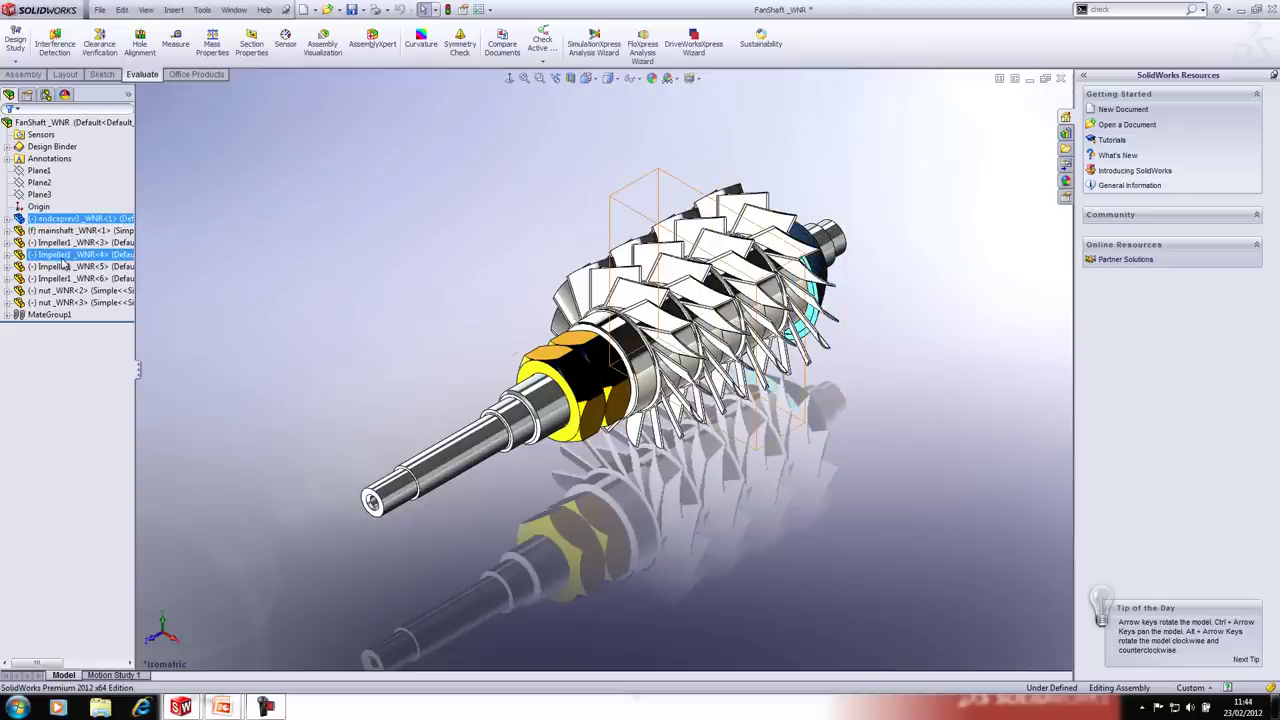
{"action": "right_click", "coordinate": [99, 216]}
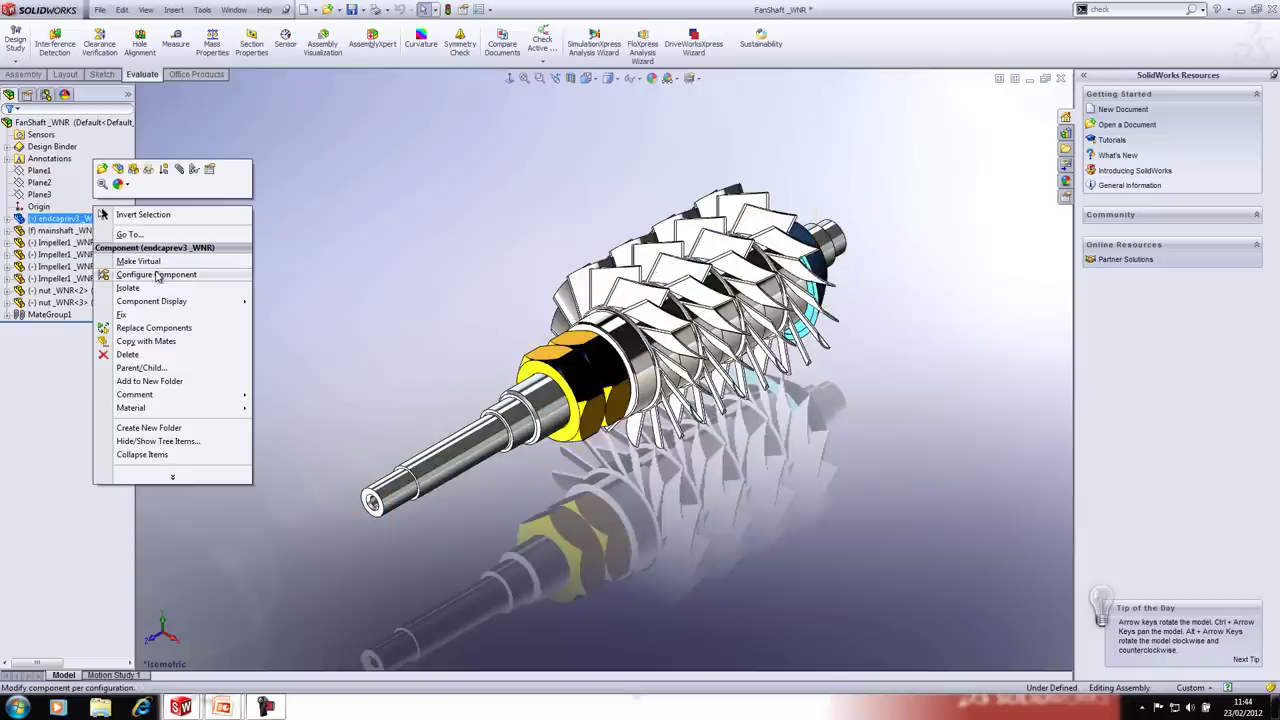
{"action": "left_click", "coordinate": [79, 196]}
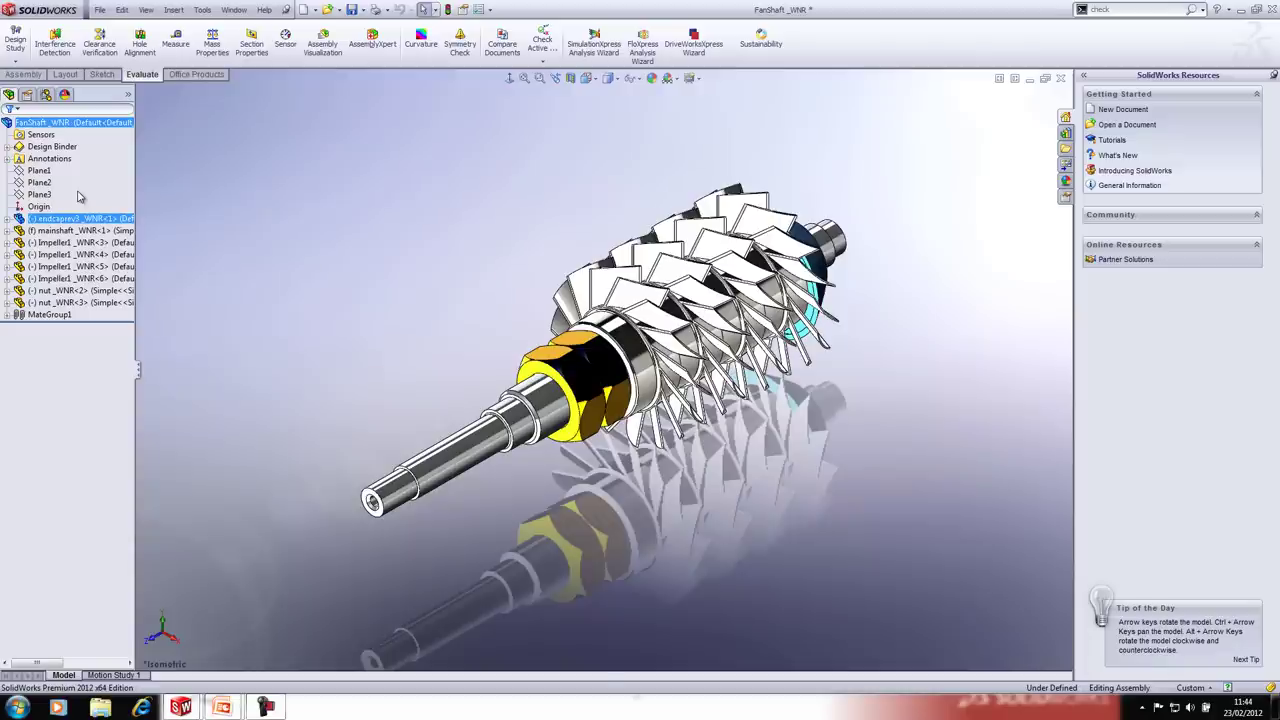
{"action": "left_click", "coordinate": [56, 183]}
Step: Open the Impeller1 _WNR<5> part from the assembly in its own window and bring up its file commands
{"action": "right_click", "coordinate": [101, 267]}
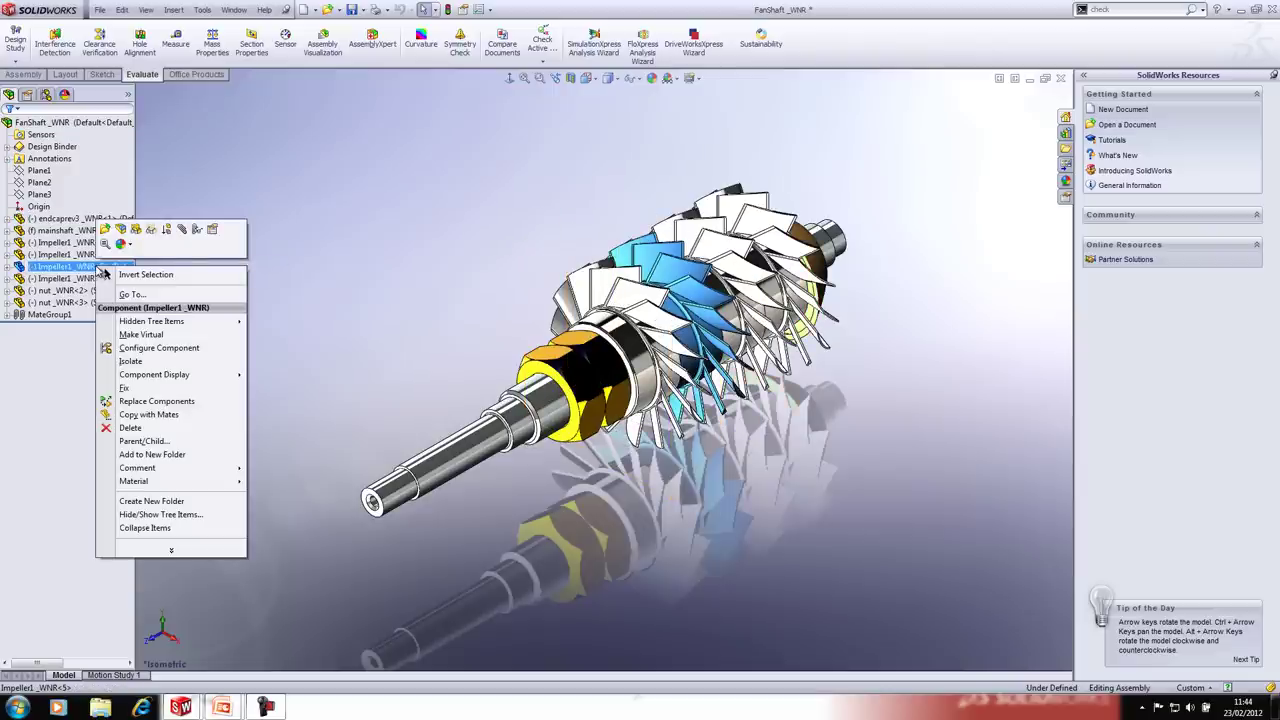
{"action": "left_click", "coordinate": [67, 340]}
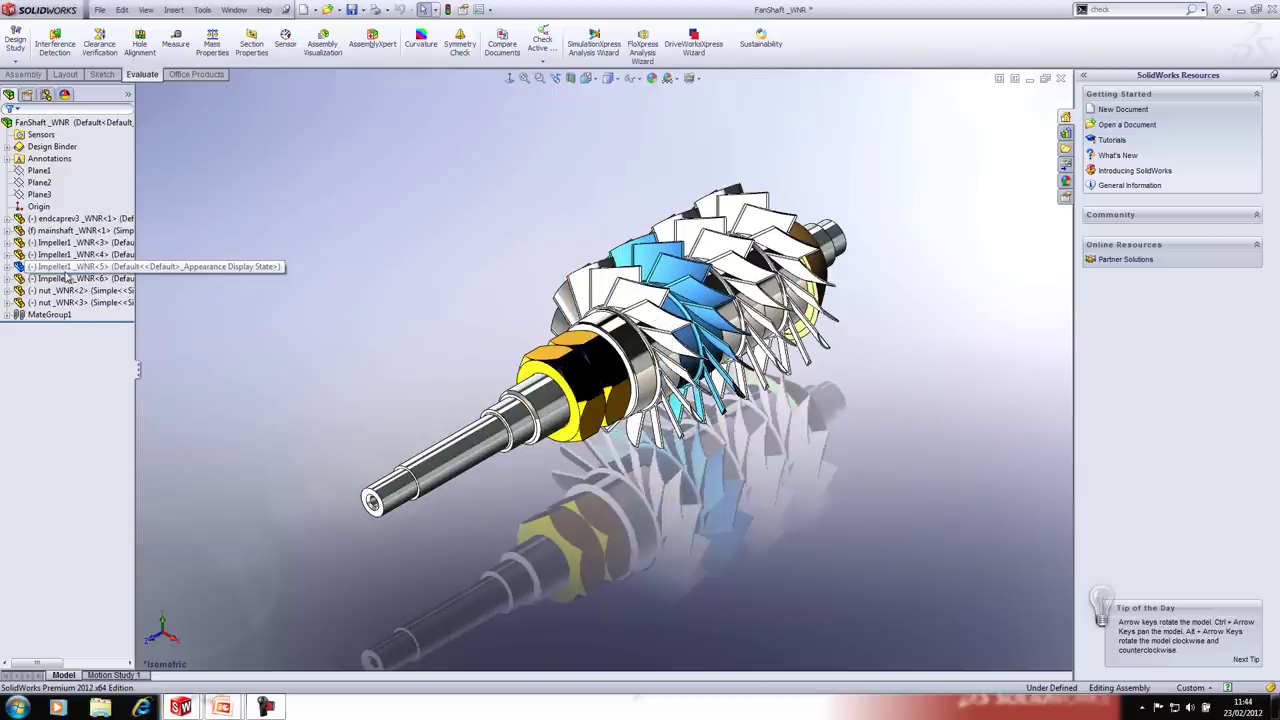
{"action": "right_click", "coordinate": [67, 268]}
{"action": "left_click", "coordinate": [90, 228]}
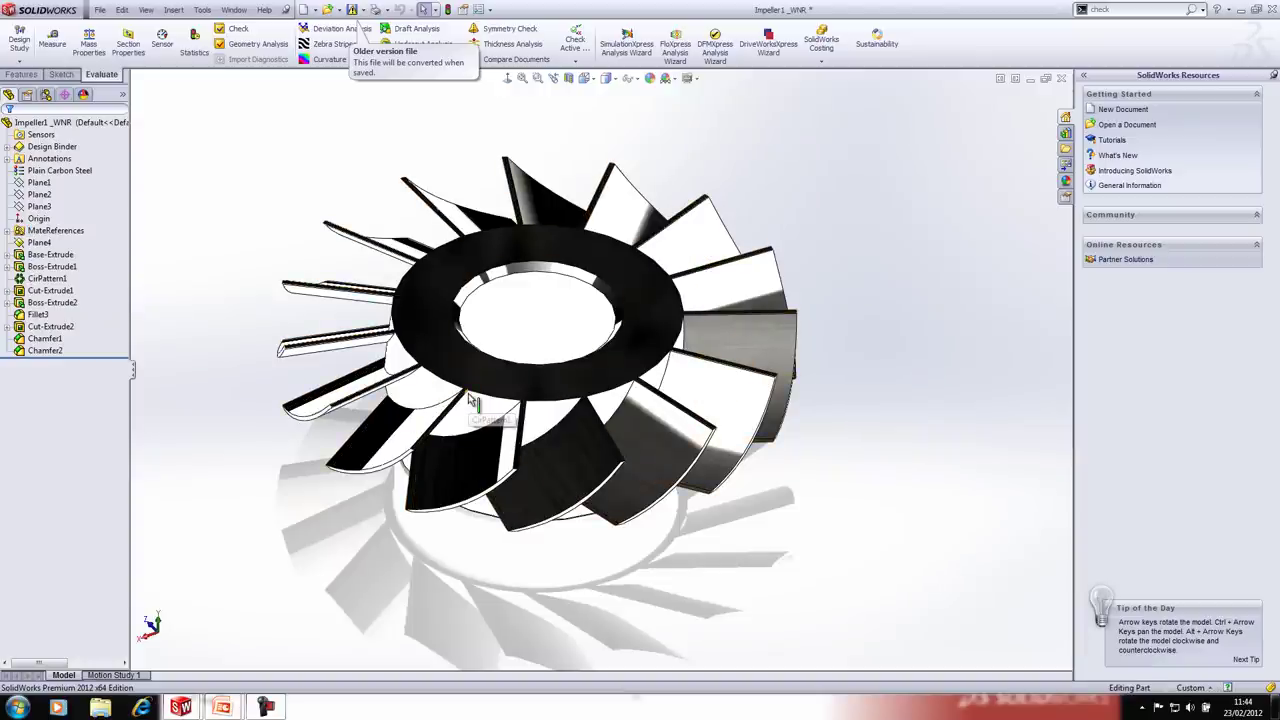
{"action": "left_click", "coordinate": [100, 9]}
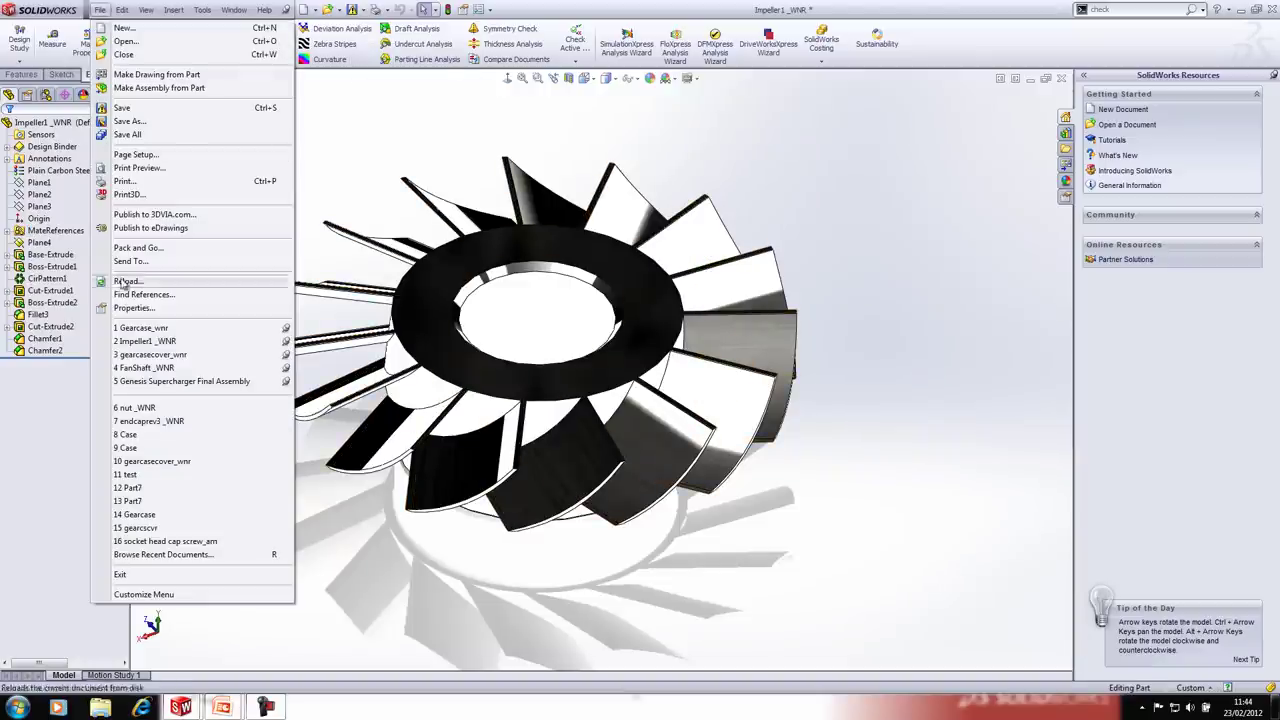
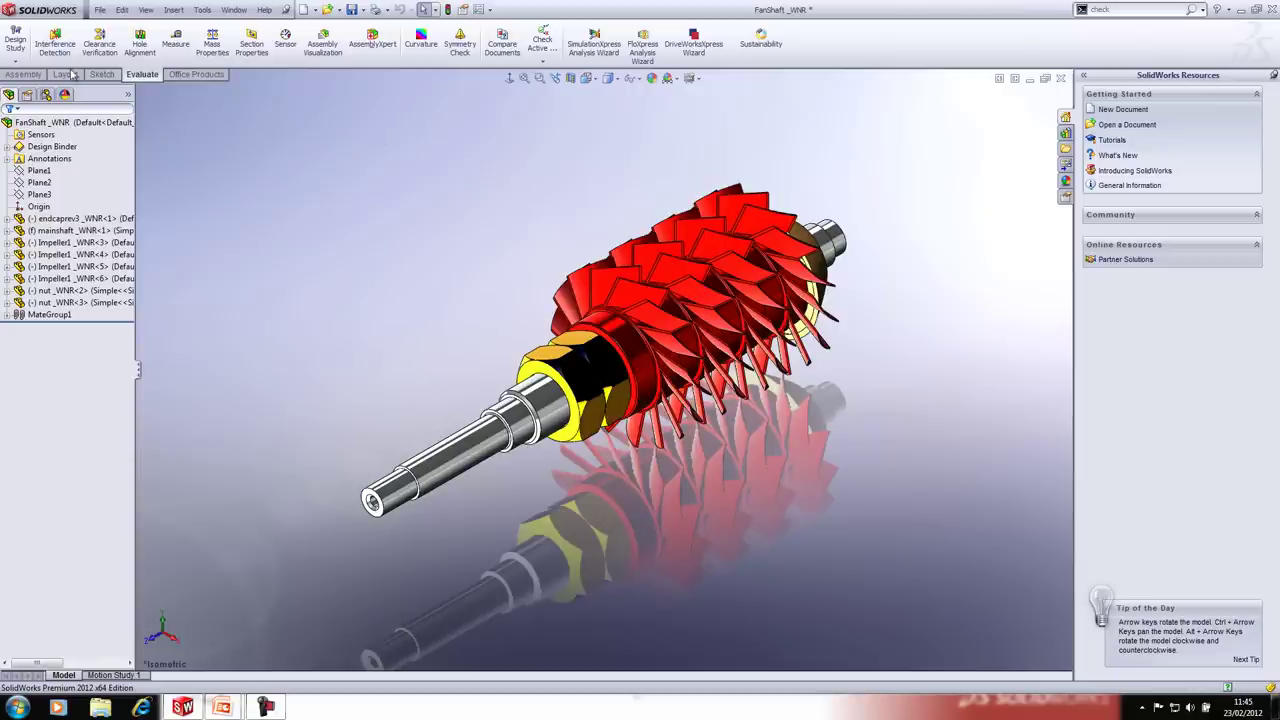
Step: Add a new display state to the FanShaft _WNR assembly and name it Impeller HLR
{"action": "left_click", "coordinate": [46, 94]}
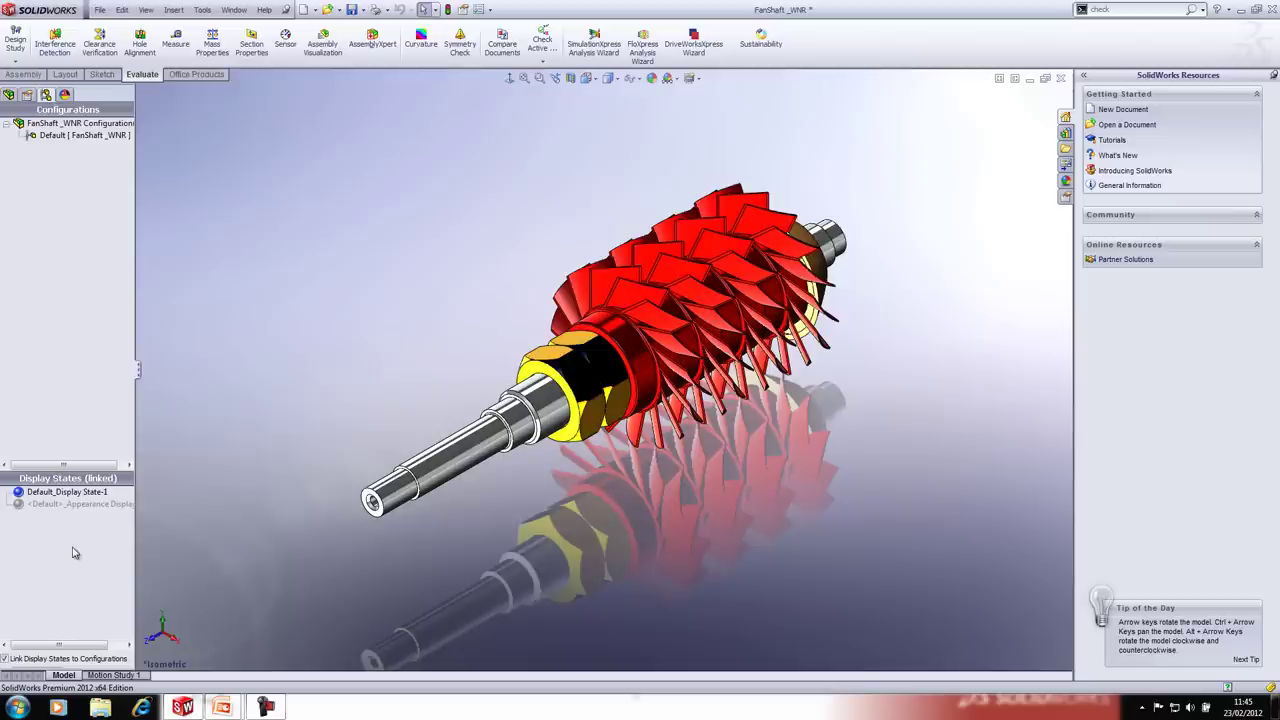
{"action": "right_click", "coordinate": [62, 566]}
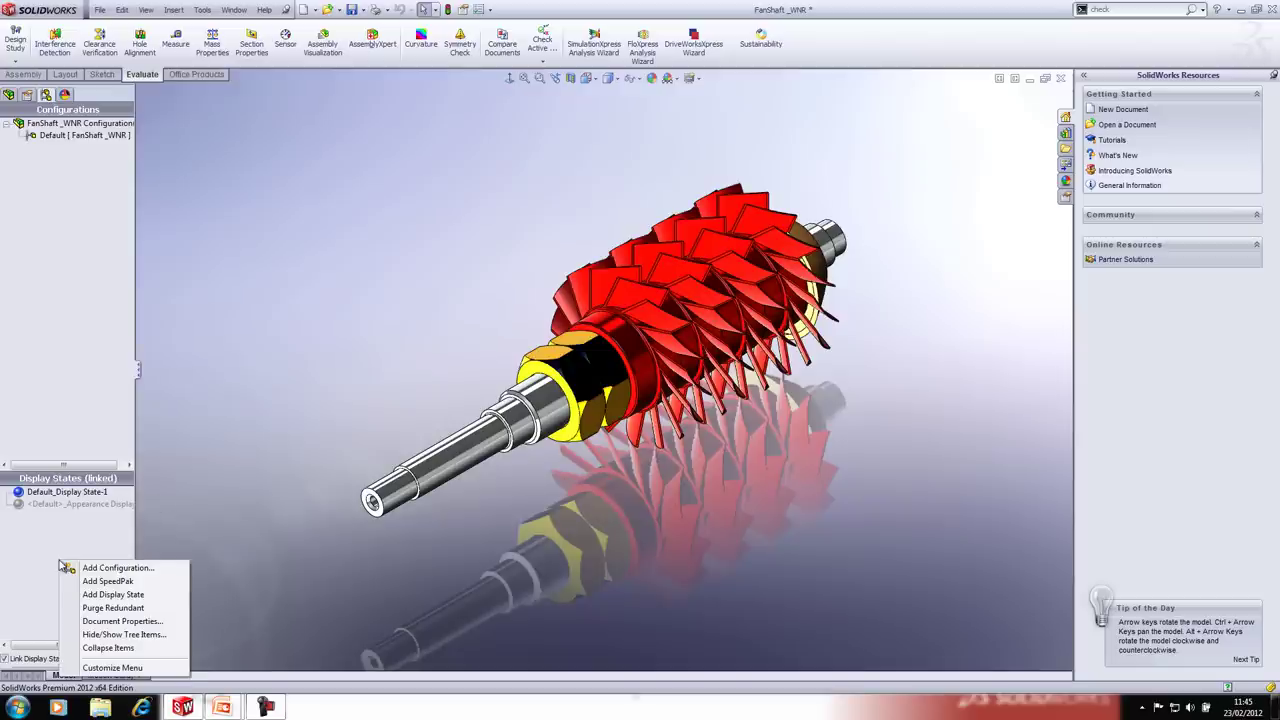
{"action": "left_click", "coordinate": [110, 595]}
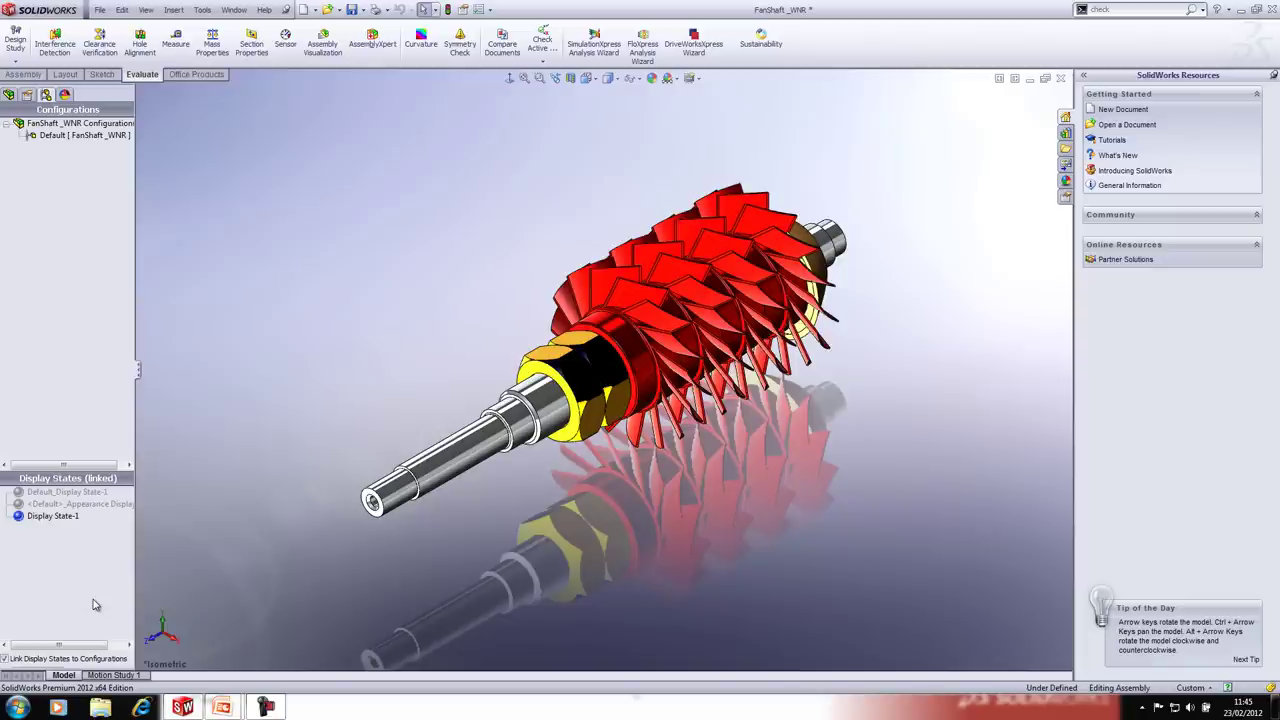
{"action": "left_click", "coordinate": [54, 517]}
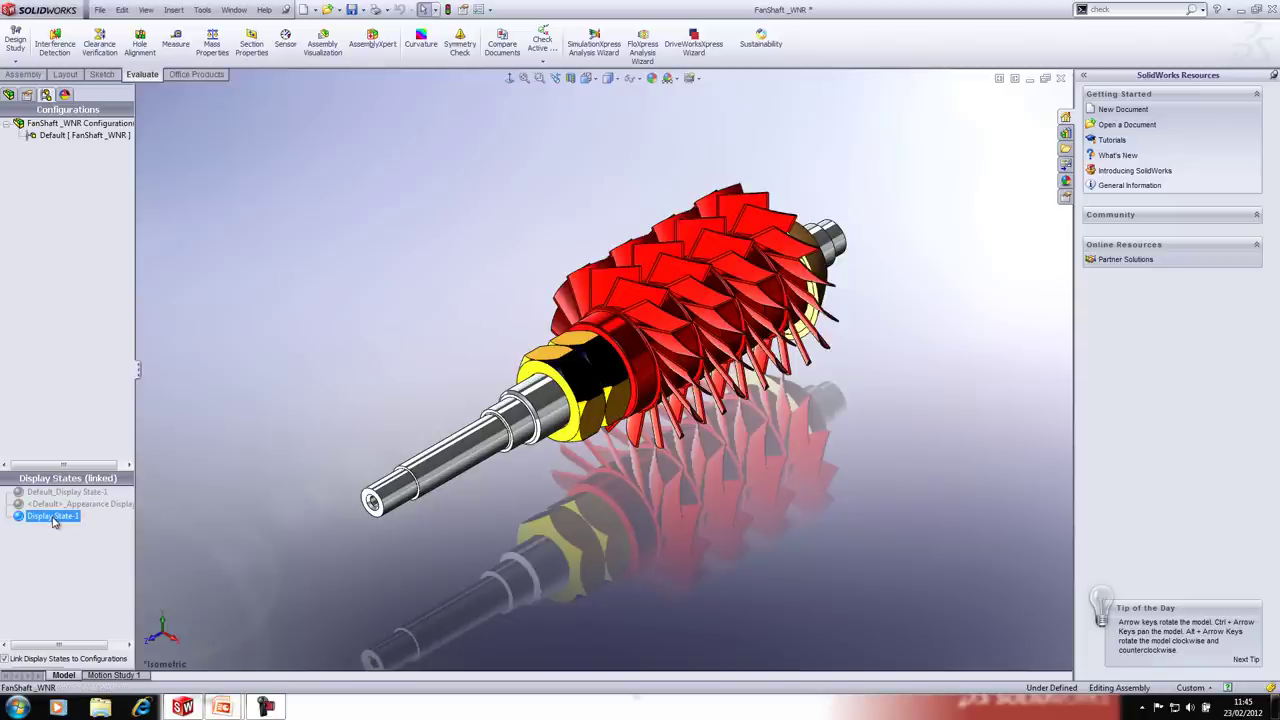
{"action": "left_click", "coordinate": [54, 518]}
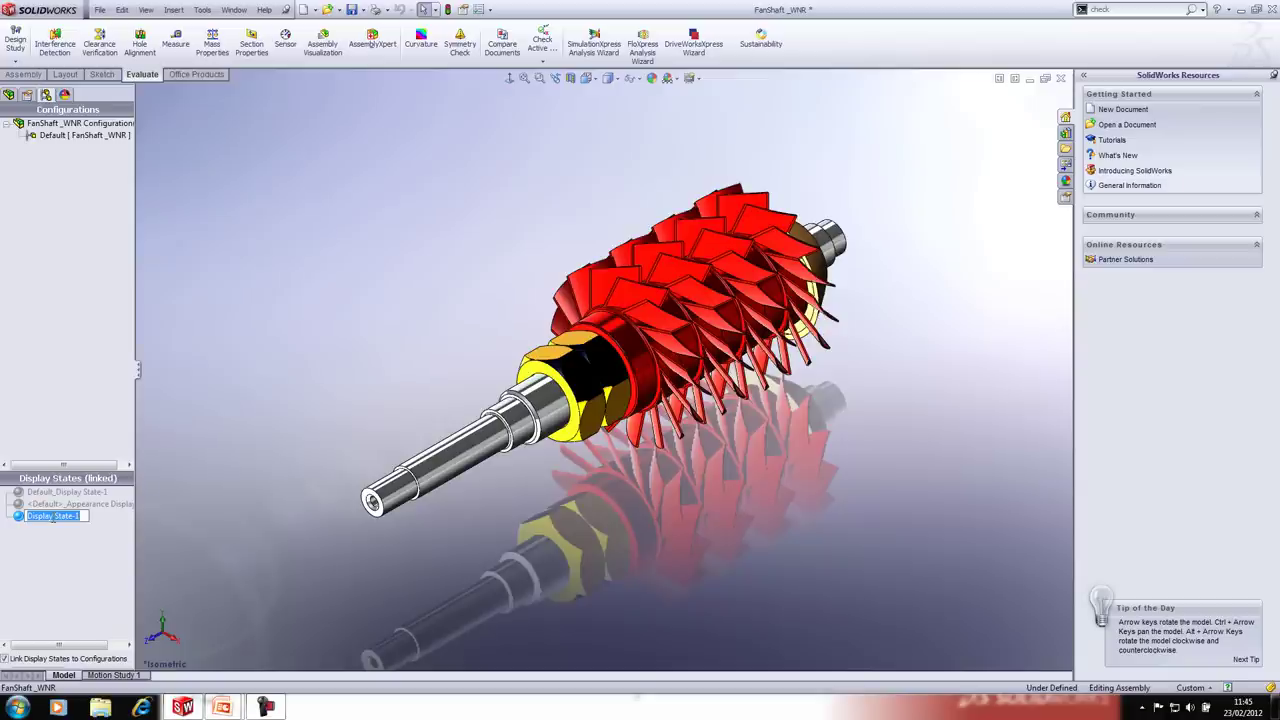
{"action": "key", "text": "BackSpace"}
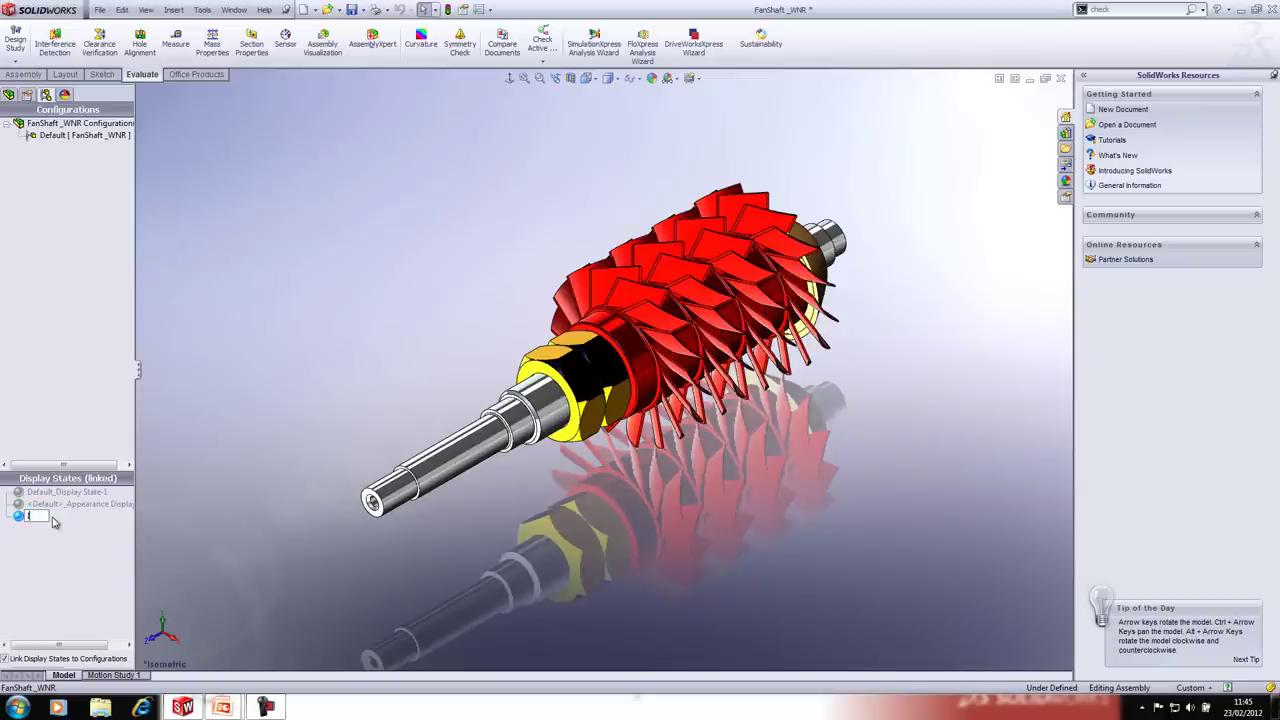
{"action": "type", "text": "Impeller HLR"}
{"action": "key", "text": "Return"}
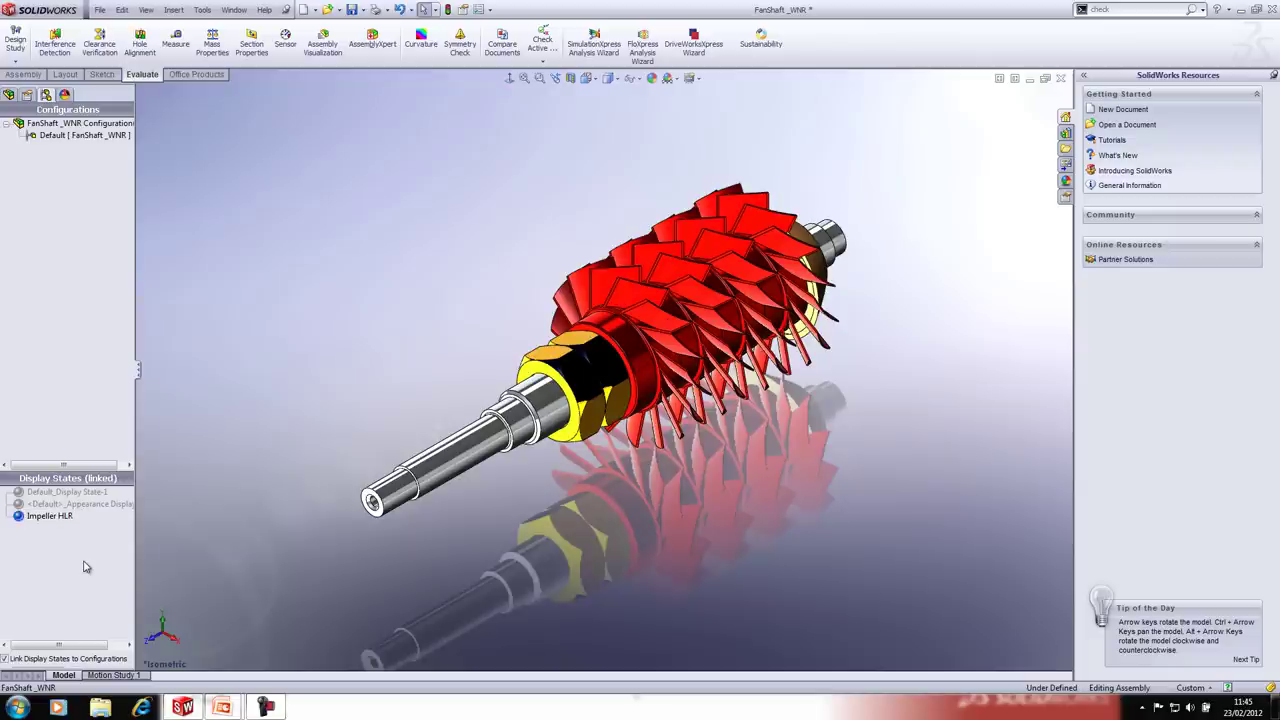
Step: Set the display mode of all four Impeller1 _WNR components to Hidden Lines Removed in the Impeller HLR display state
{"action": "left_click", "coordinate": [8, 94]}
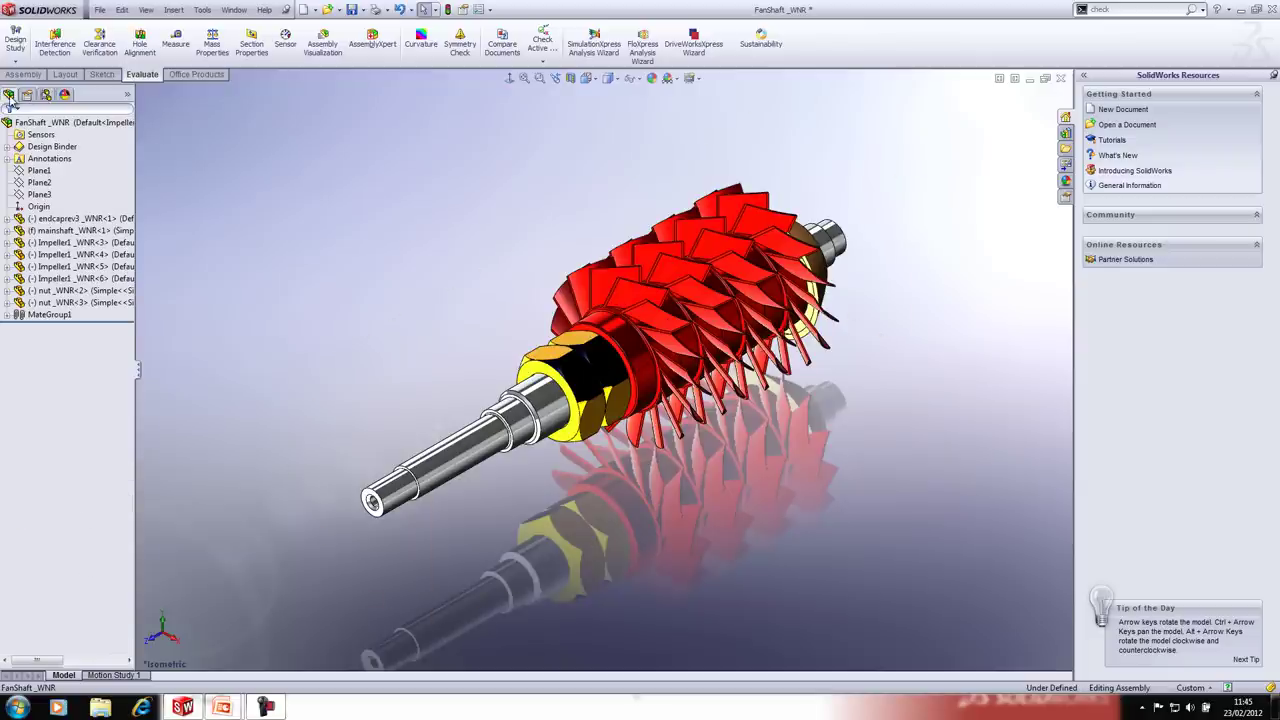
{"action": "left_click", "coordinate": [128, 97]}
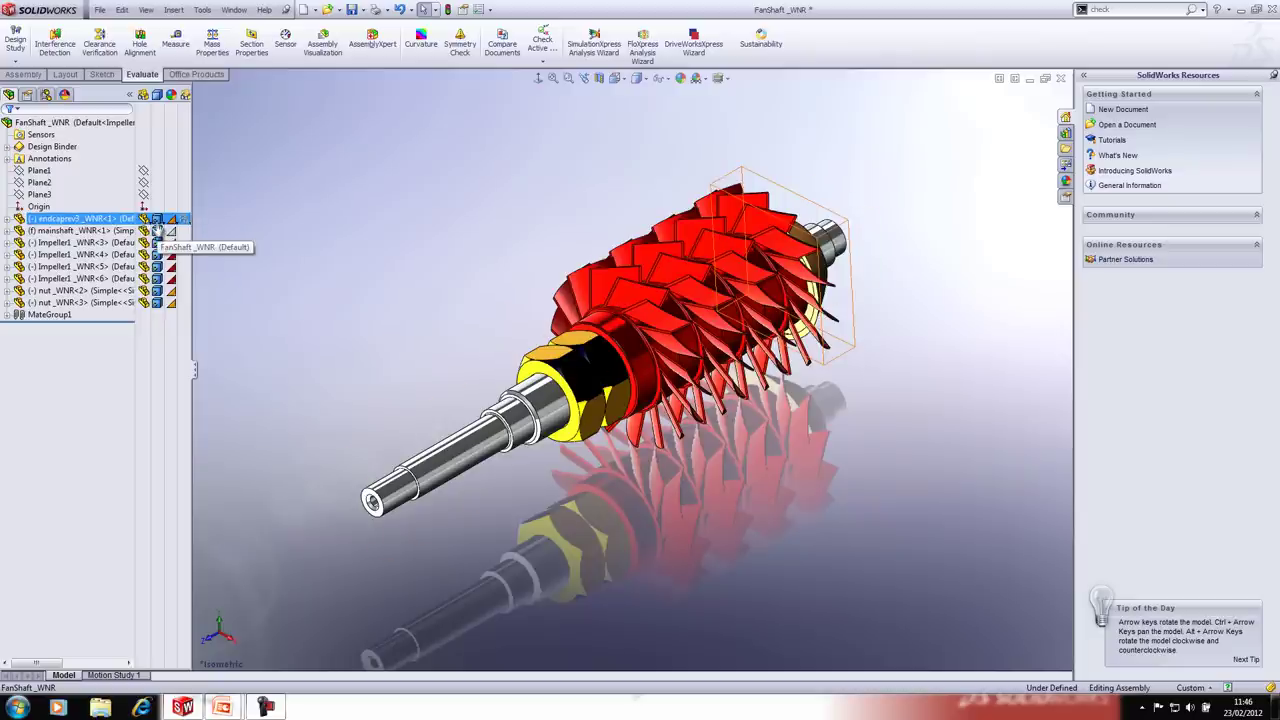
{"action": "mouse_move", "coordinate": [171, 225]}
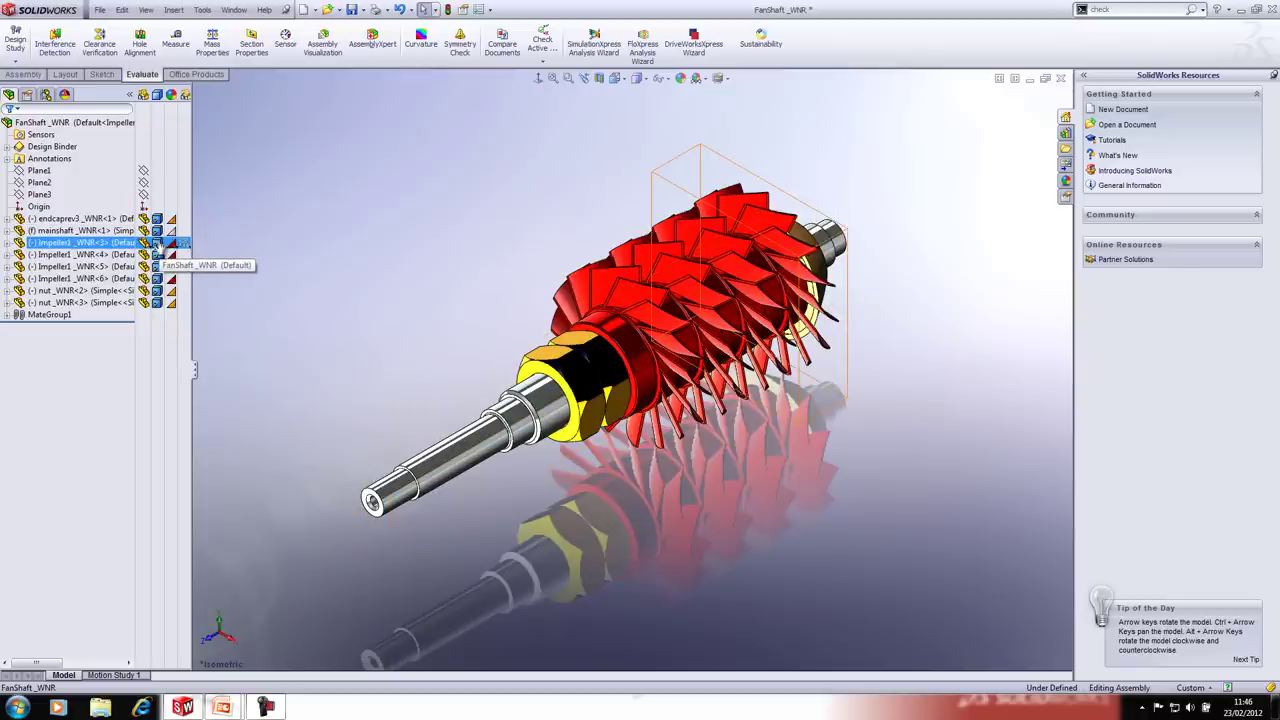
{"action": "left_click", "coordinate": [157, 245]}
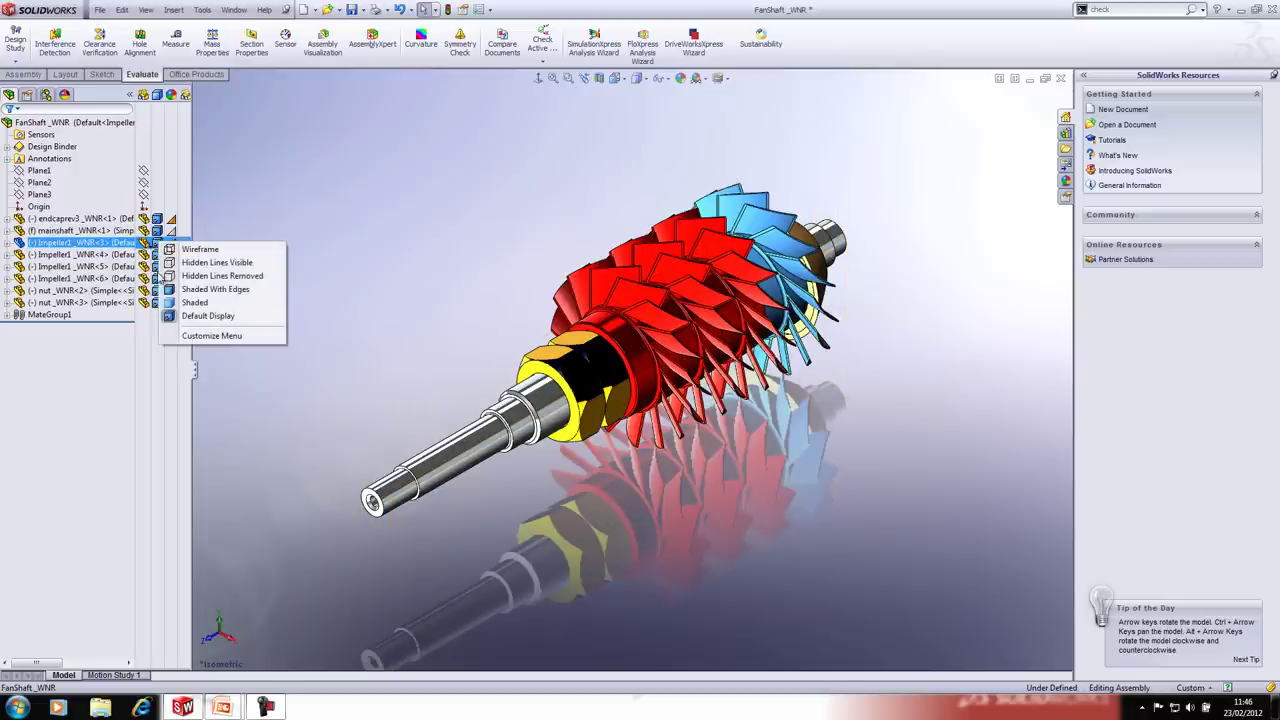
{"action": "left_click", "coordinate": [158, 279], "text": "ctrl"}
{"action": "left_click", "coordinate": [157, 267], "text": "ctrl"}
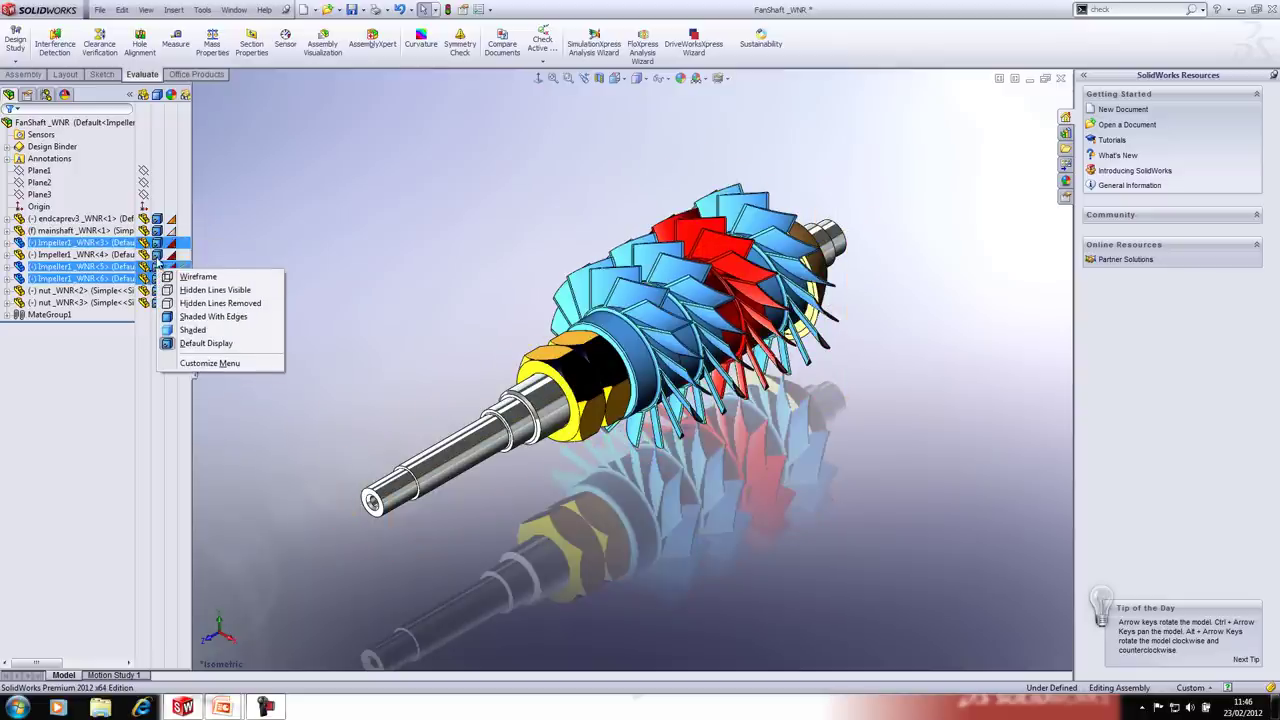
{"action": "left_click", "coordinate": [157, 255], "text": "ctrl"}
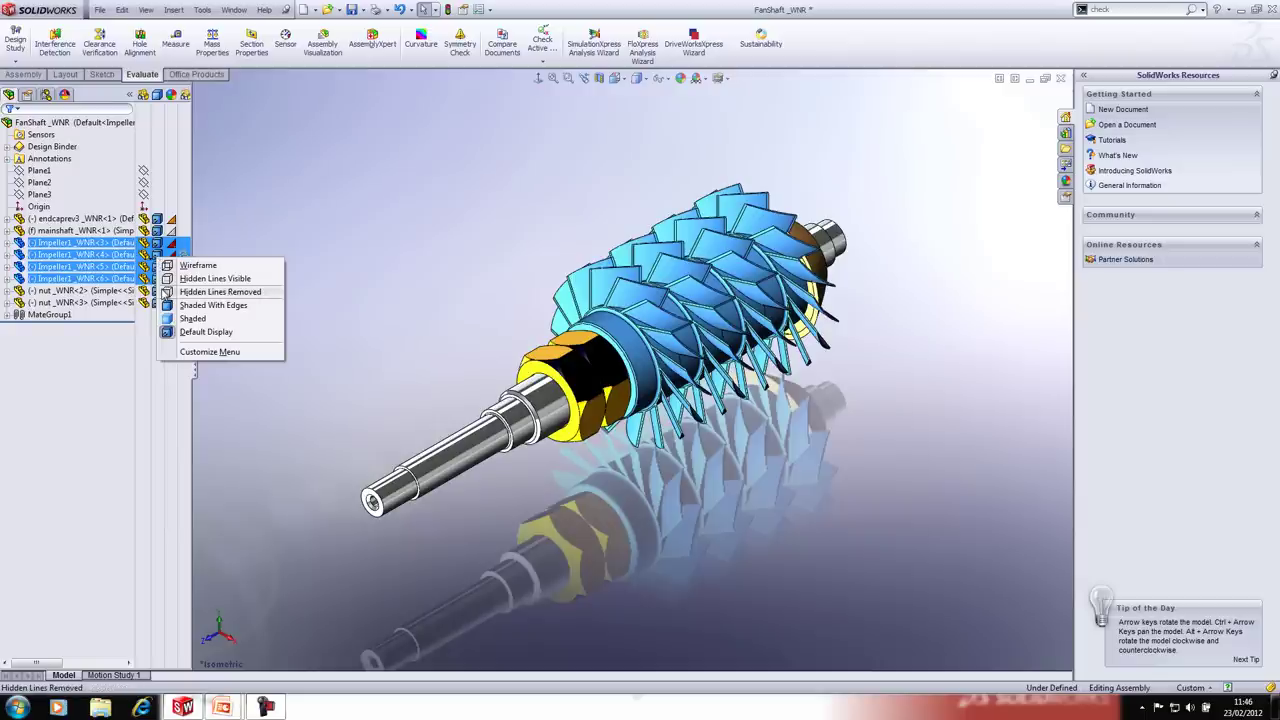
{"action": "left_click", "coordinate": [166, 292]}
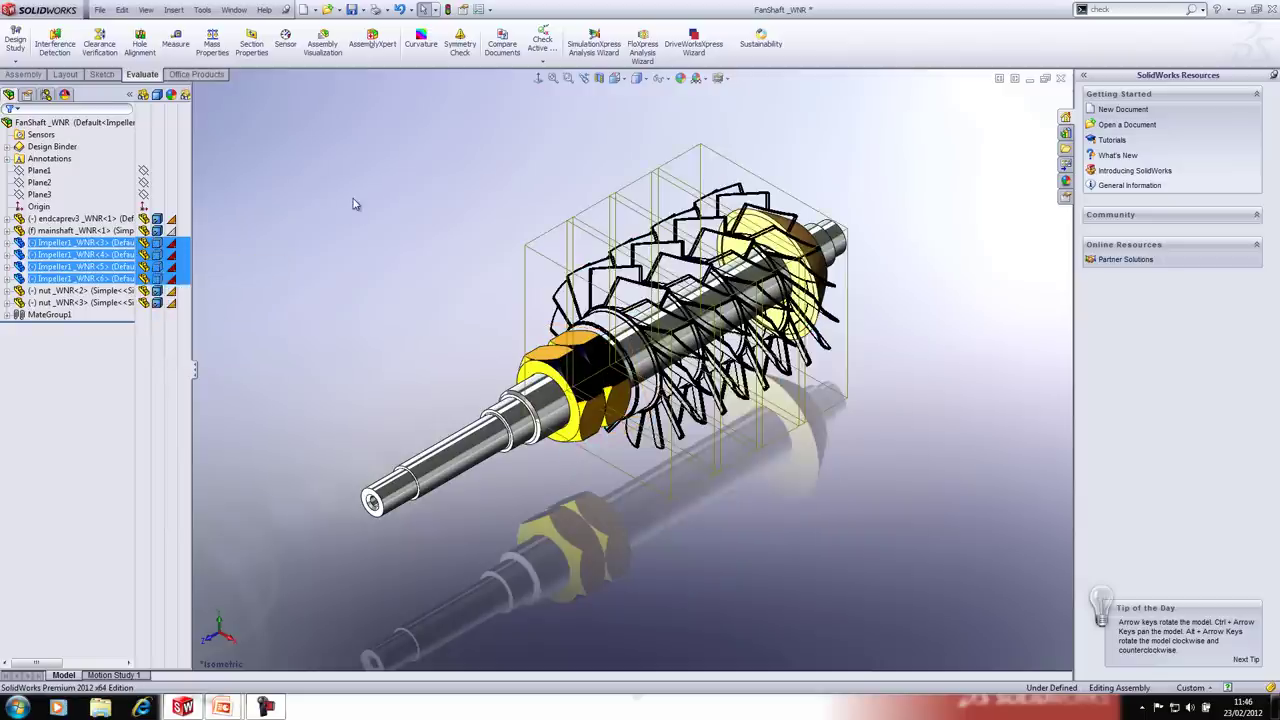
{"action": "left_click", "coordinate": [354, 202]}
{"action": "scroll", "coordinate": [836, 290], "scroll_direction": "down", "scroll_amount": 2}
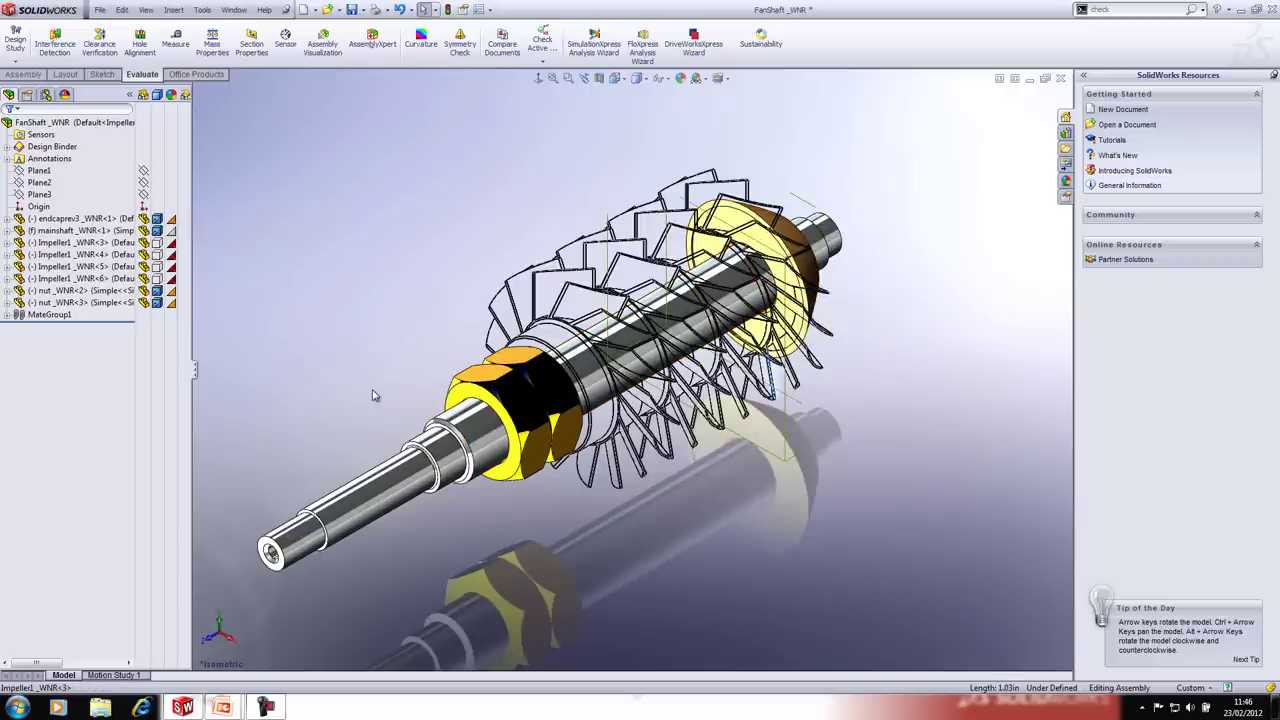
Step: Collapse the display pane beside the assembly tree and clear the selection
{"action": "left_click", "coordinate": [127, 124]}
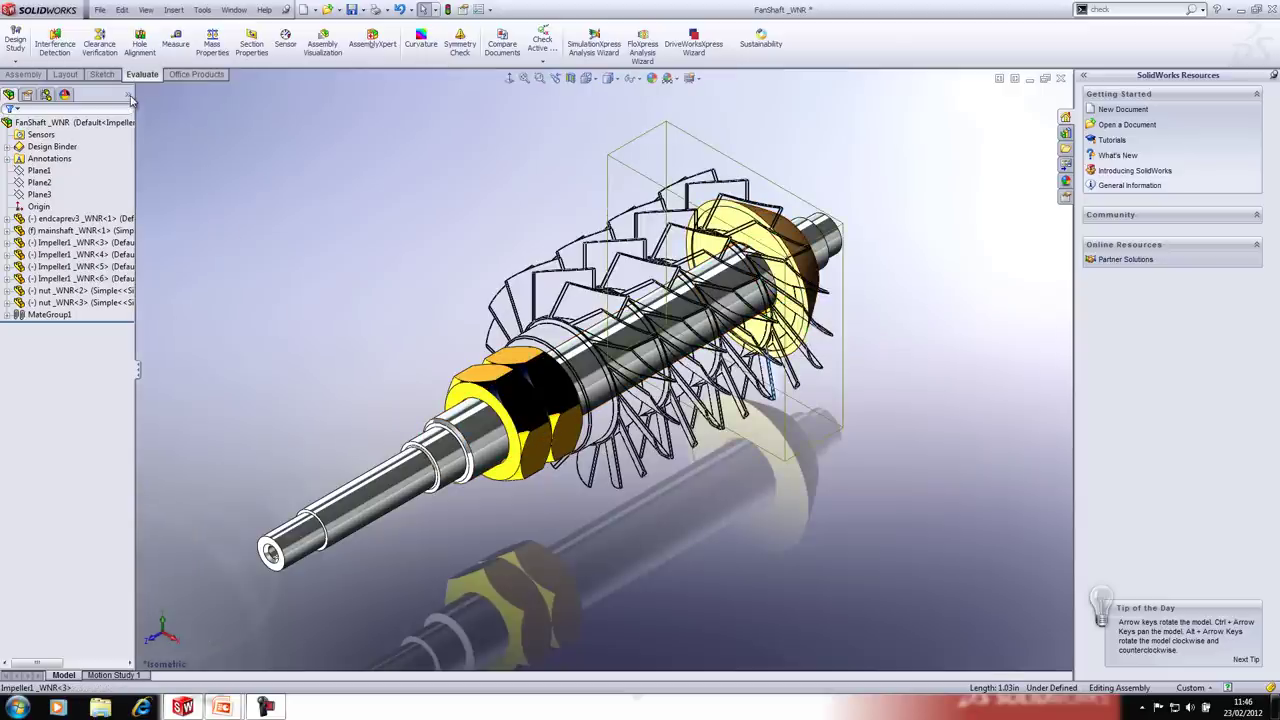
{"action": "right_click", "coordinate": [145, 120]}
{"action": "left_click", "coordinate": [160, 118]}
{"action": "right_click", "coordinate": [133, 97]}
{"action": "left_click", "coordinate": [160, 128]}
{"action": "left_click", "coordinate": [415, 260]}
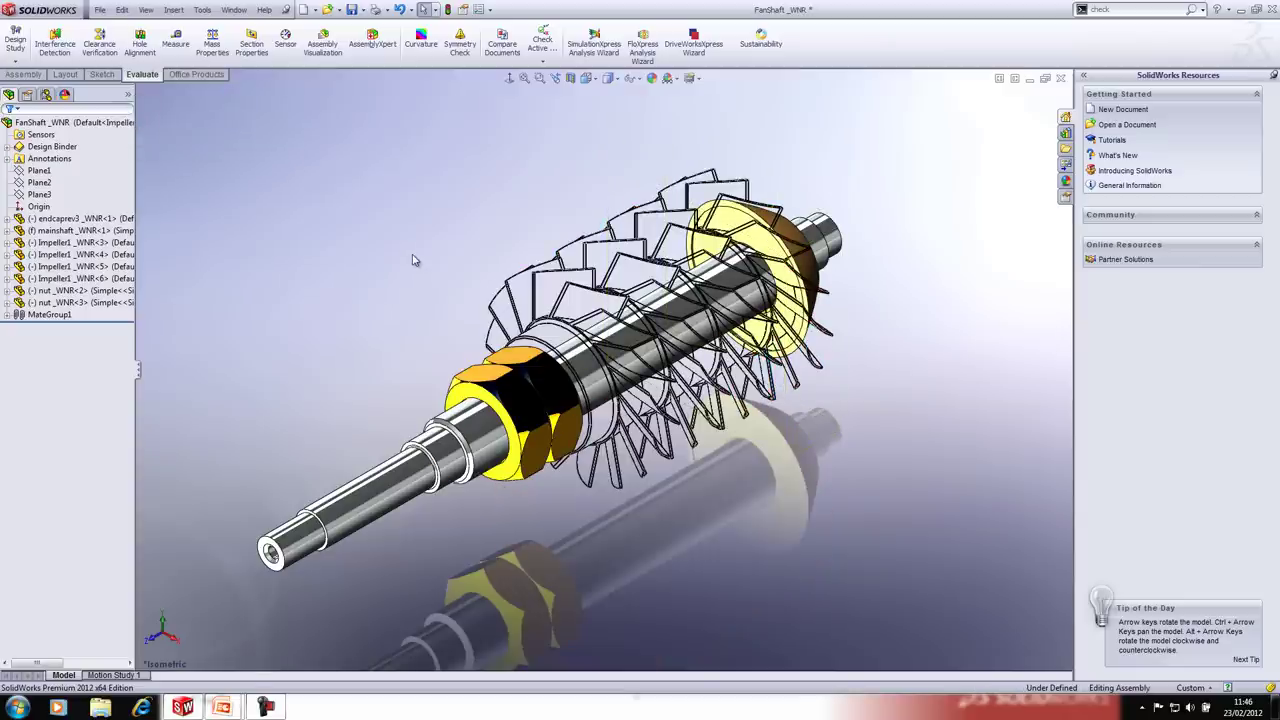